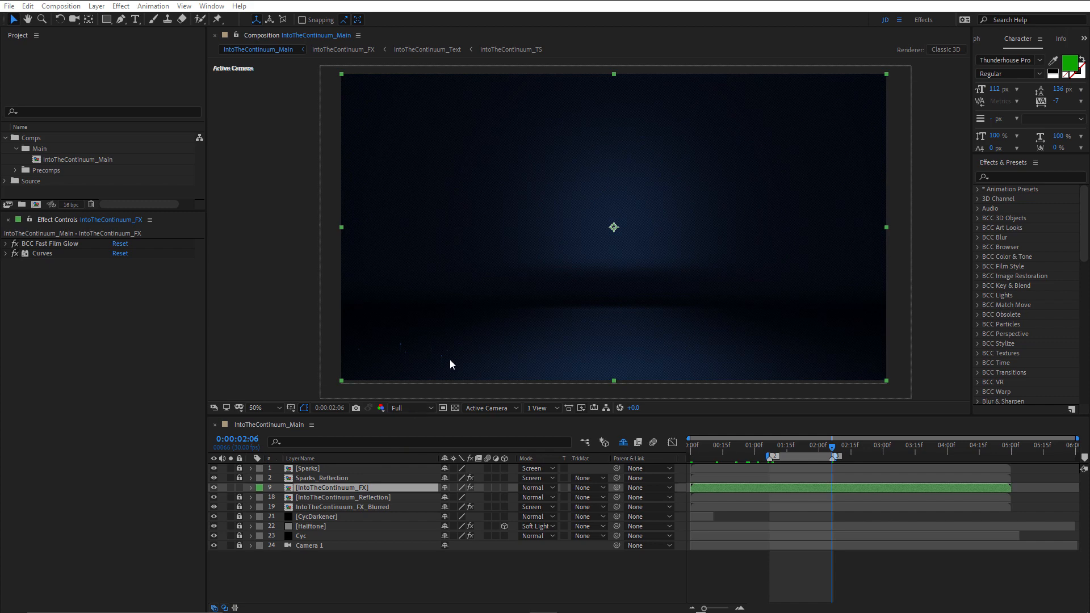
Open the nested IntoTheContinuum_FX composition and, from within it, the IntoTheContinuum_Text composition
key("Tab")
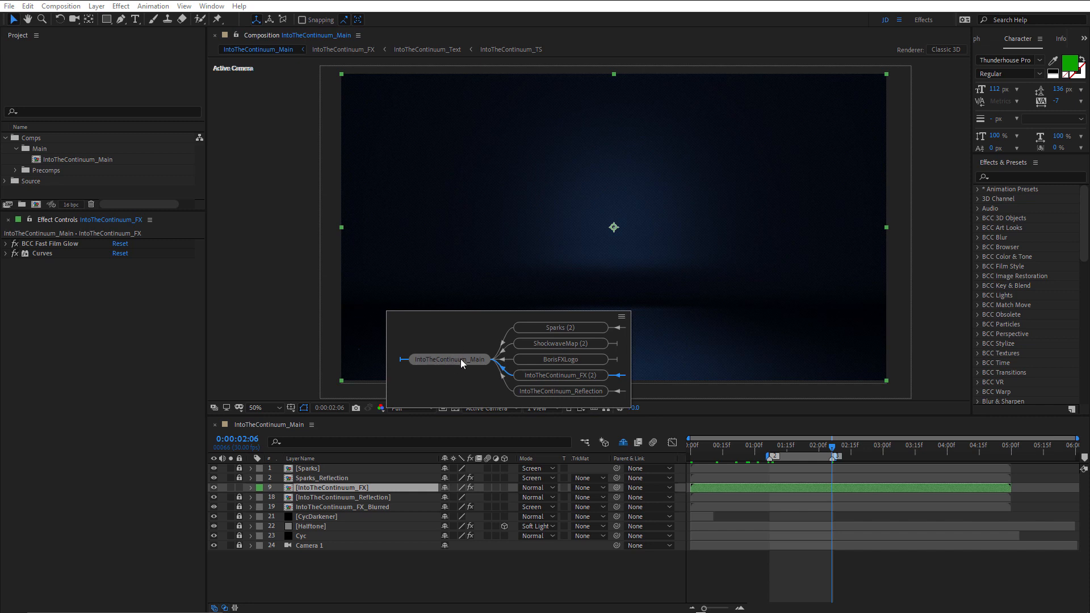
key("Right")
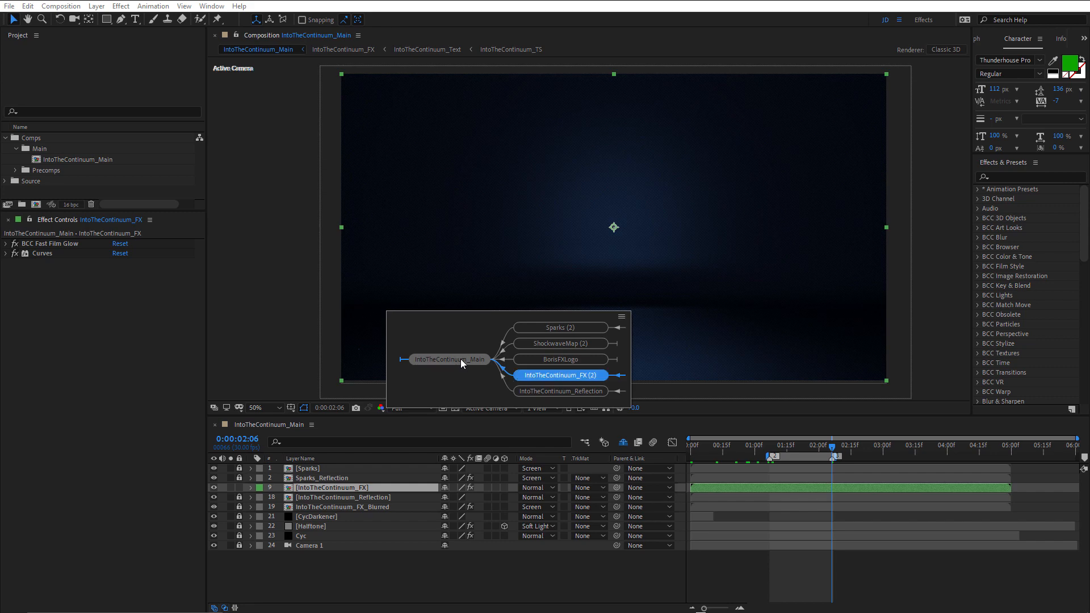
key("Return")
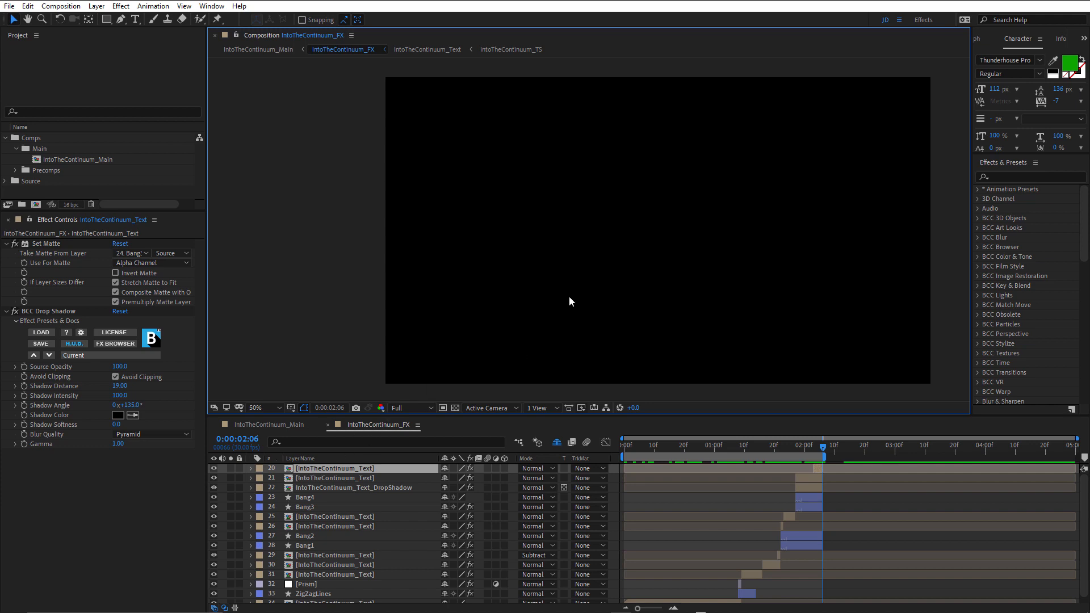
key("Tab")
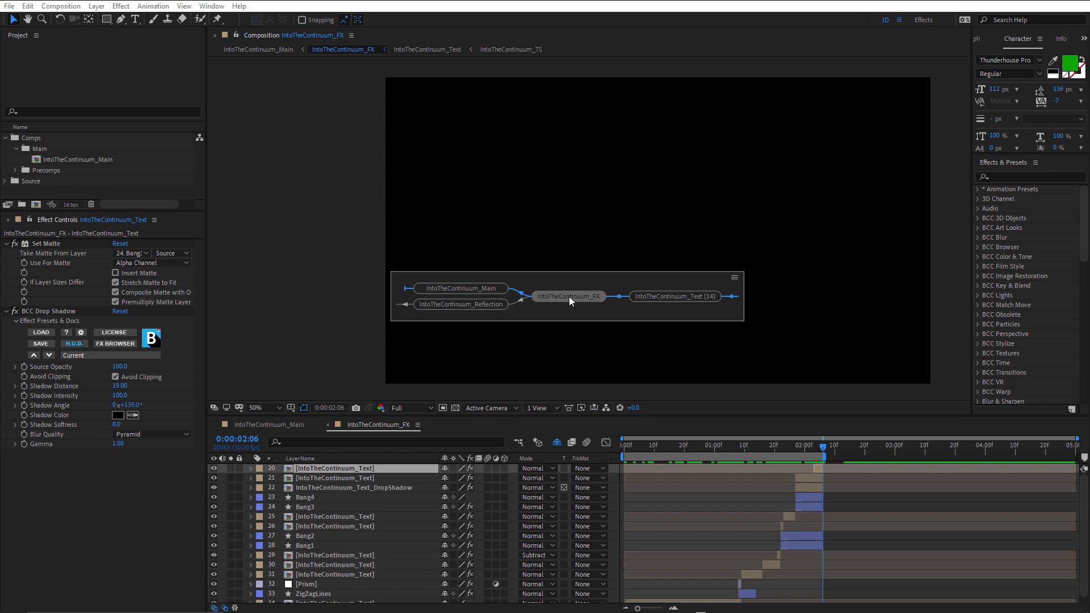
key("Right")
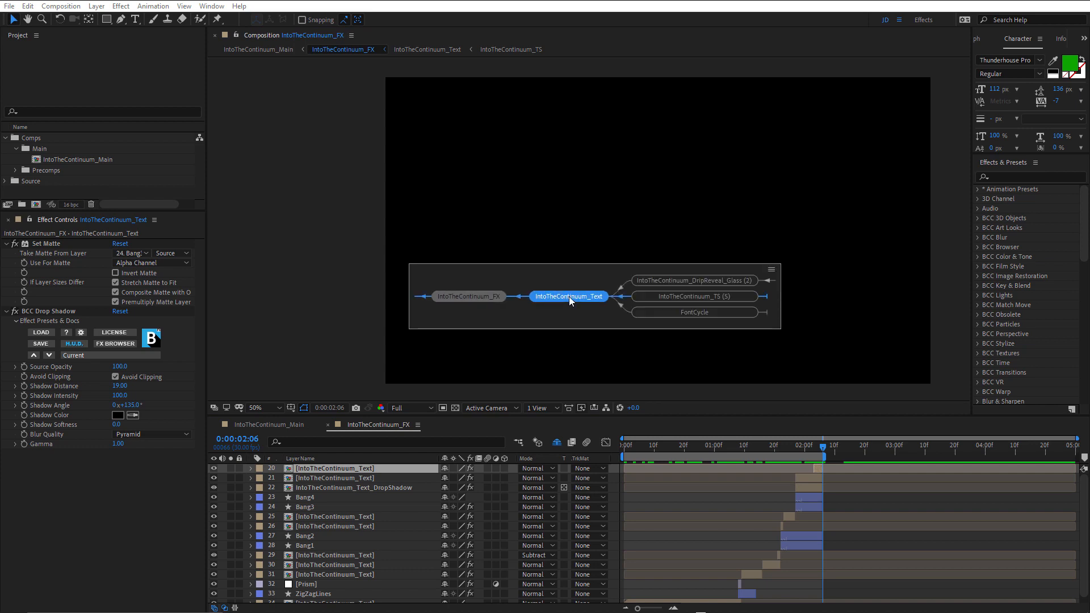
key("Return")
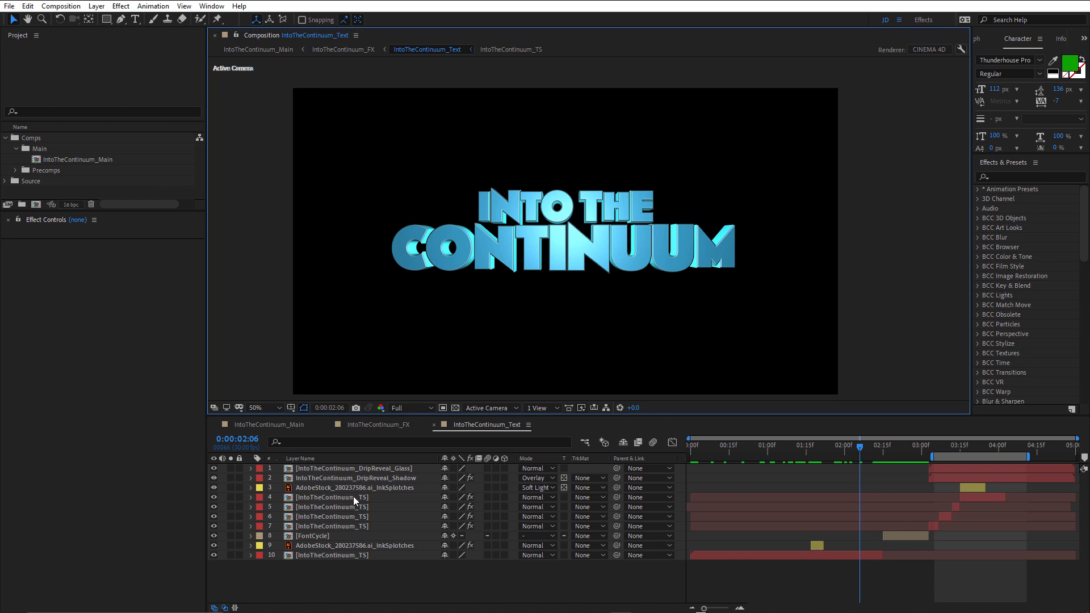
Go one level deeper into the nested IntoTheContinuum_TS composition
key("Tab")
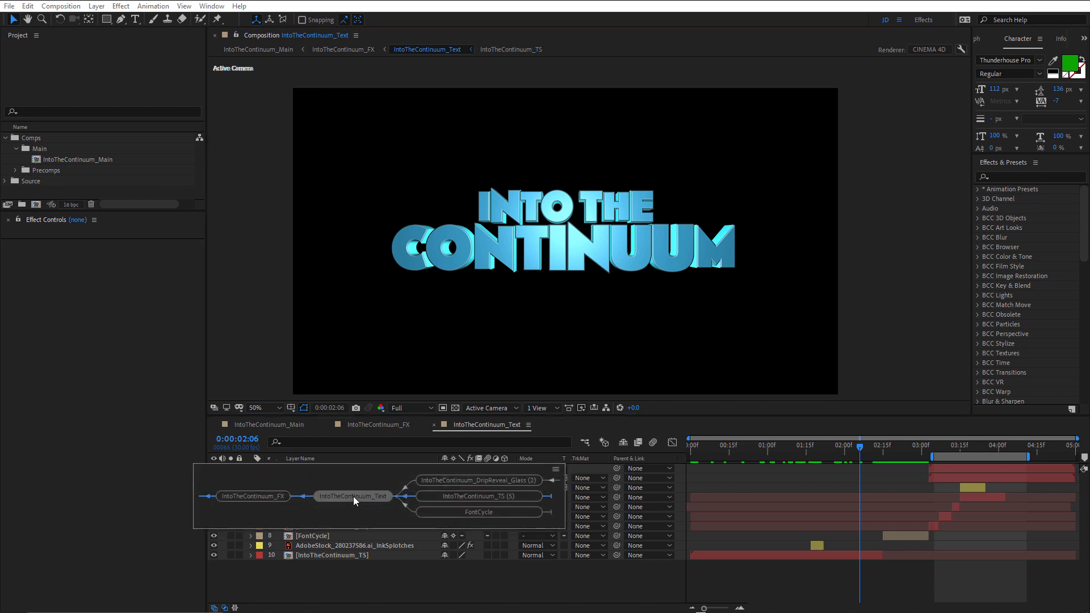
key("Right")
key("Return")
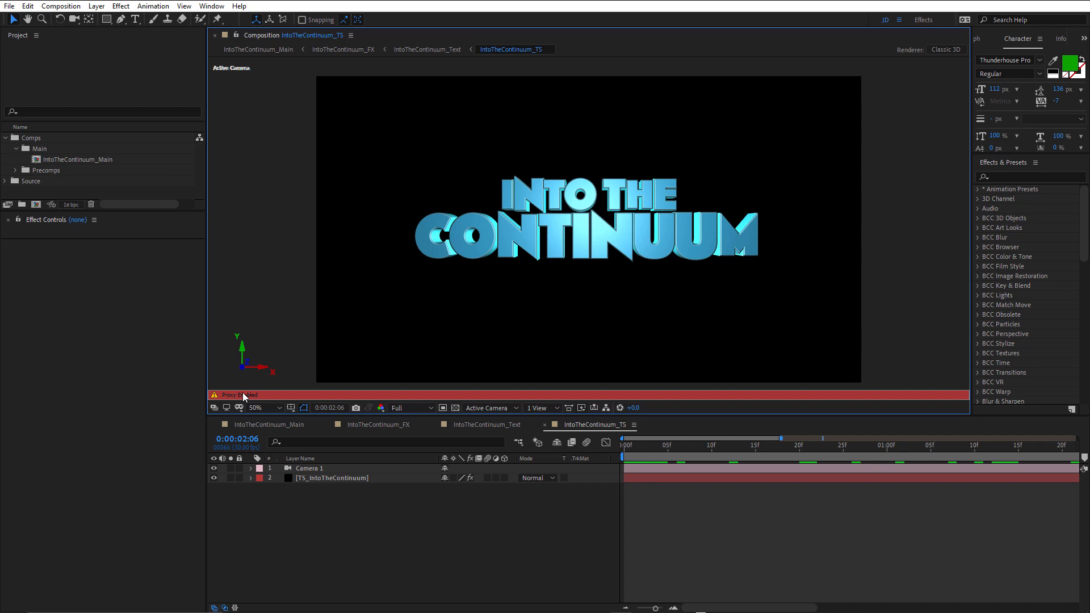
Return to the IntoTheContinuum_Text composition and preview its FontCycle layer at 0:00:02:22
key("Tab")
key("Left")
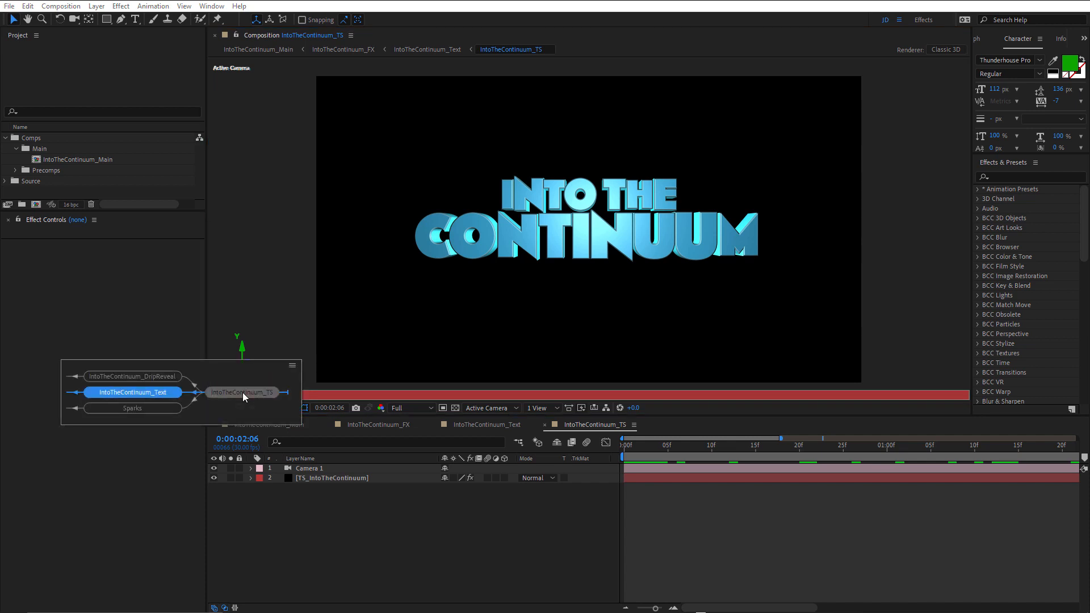
key("Return")
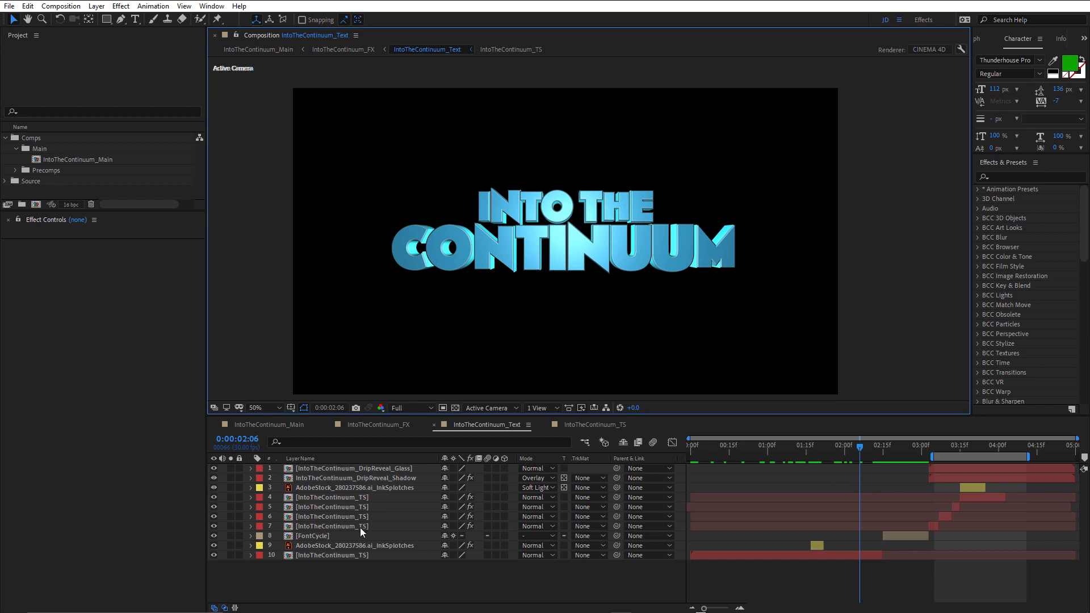
left_click(319, 537)
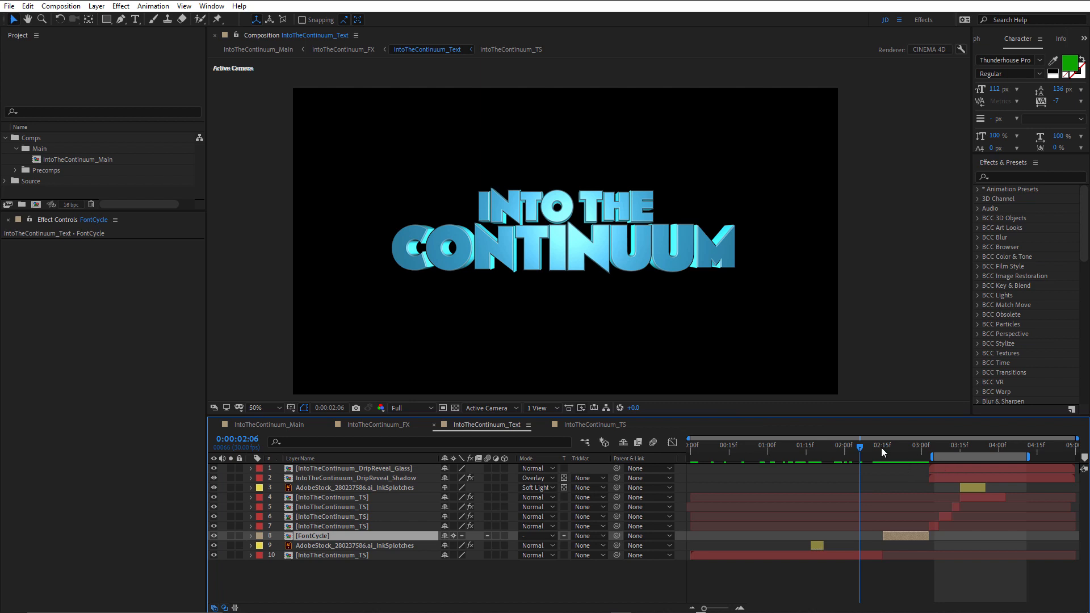
left_click_drag(881, 448, 901, 455)
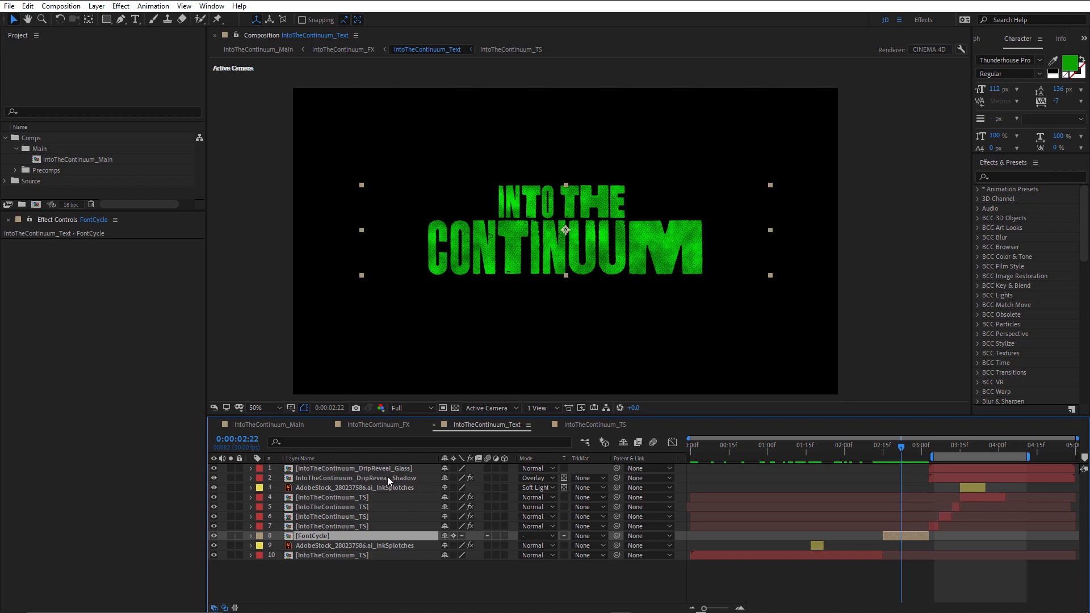
Go back up to the IntoTheContinuum_FX composition and set the current time to 0:00:01:08
key("Tab")
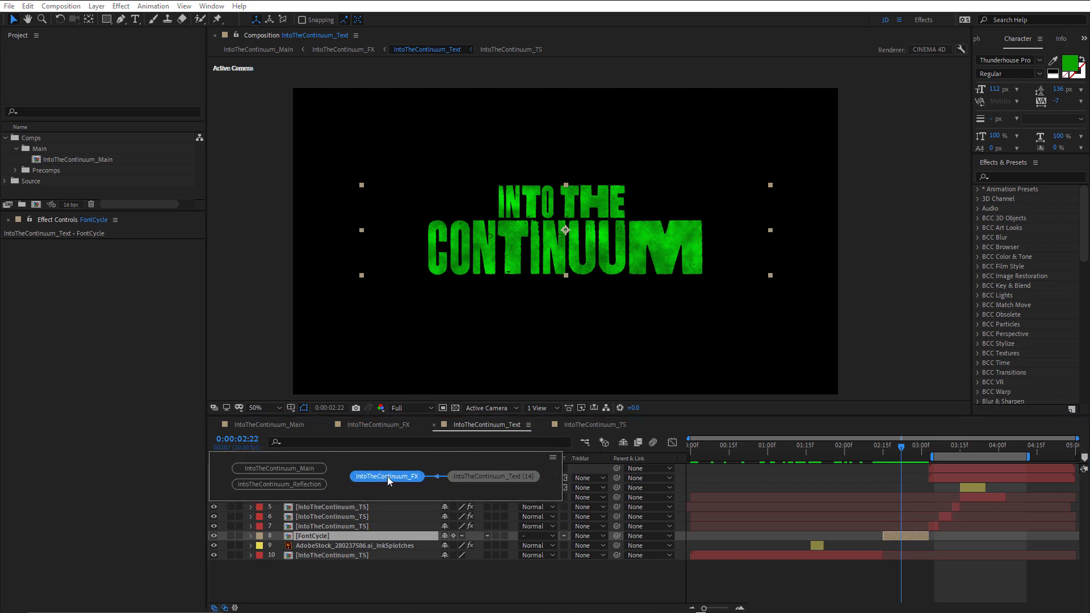
left_click(387, 476)
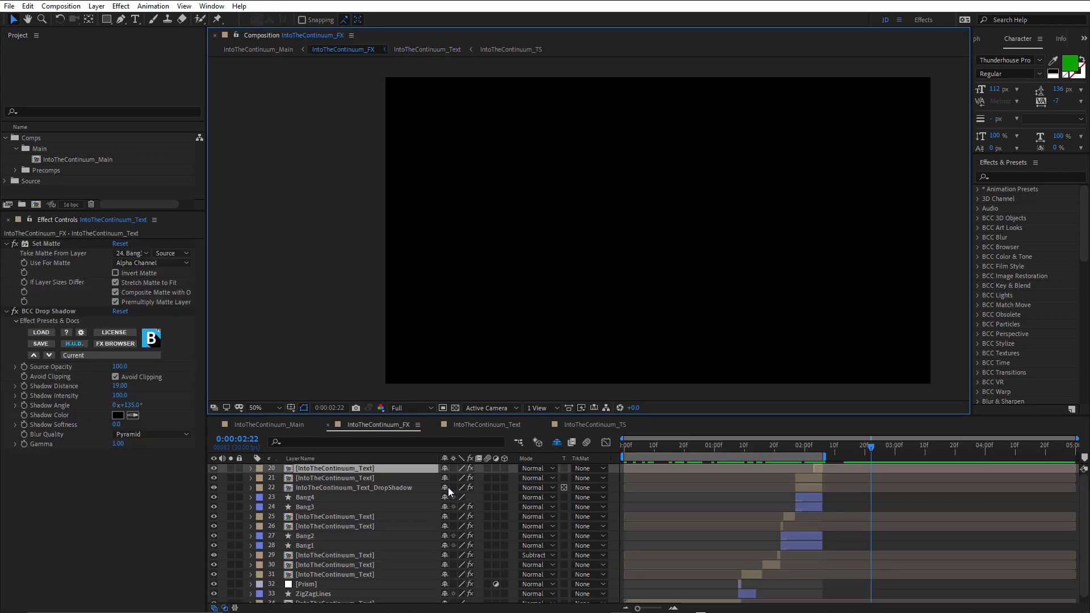
left_click(724, 446)
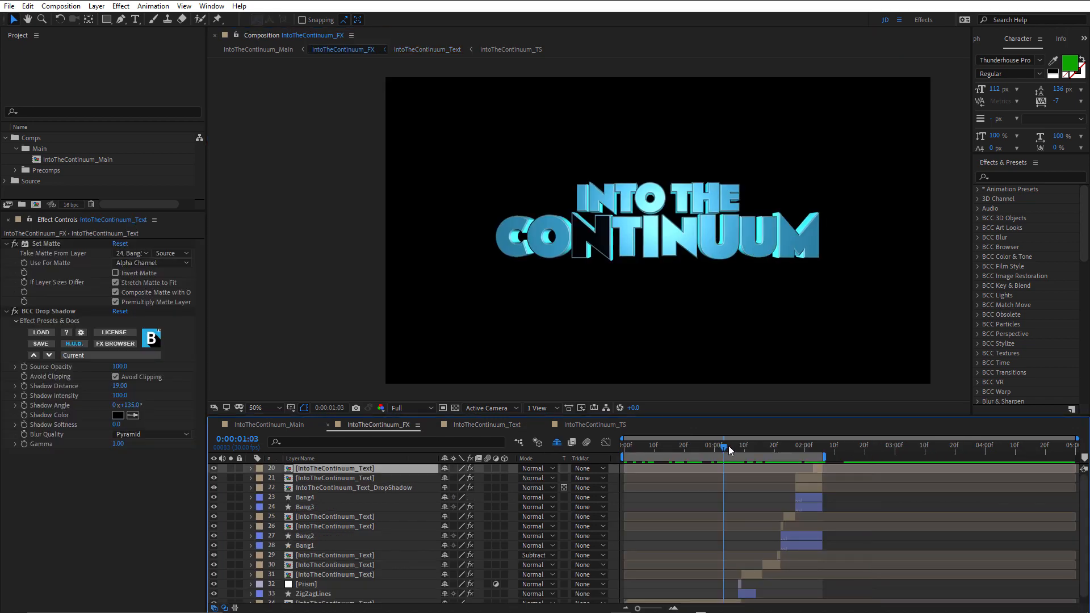
mouse_move(729, 446)
left_mouse_down()
mouse_move(803, 436)
mouse_move(738, 459)
left_mouse_up()
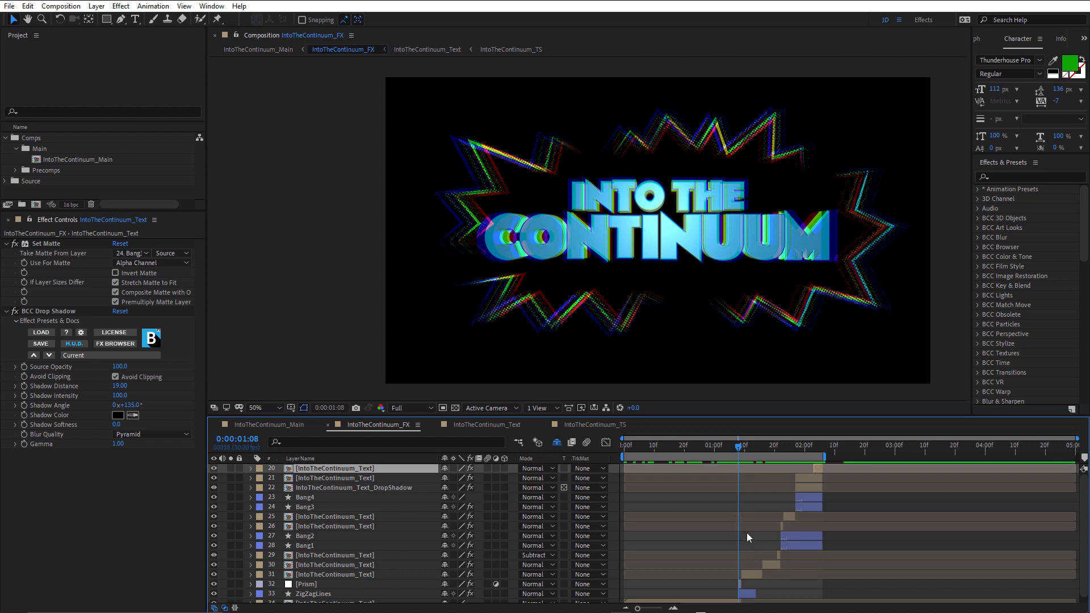
Solo the ZigZagLines layer together with the IntoTheContinuum_Text layer directly beneath it
scroll(752, 507, "down", 1)
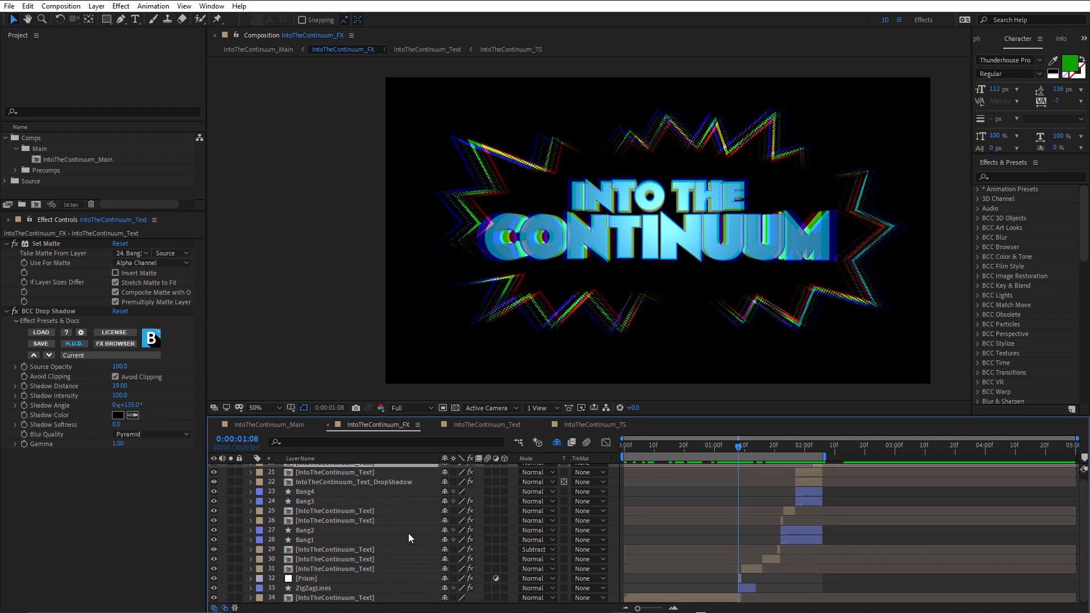
left_click(231, 598)
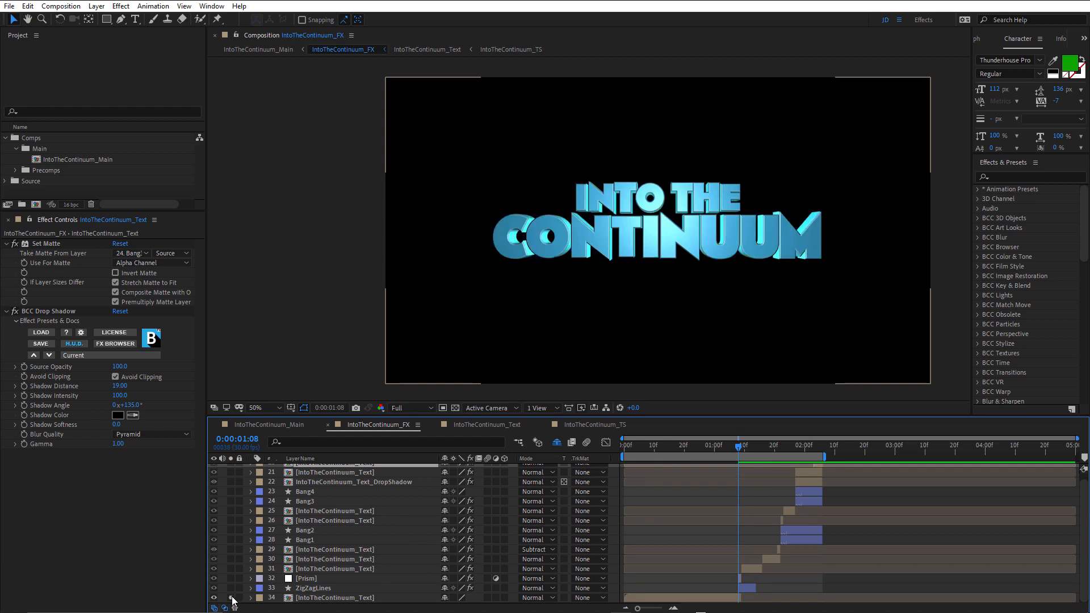
left_click(231, 589)
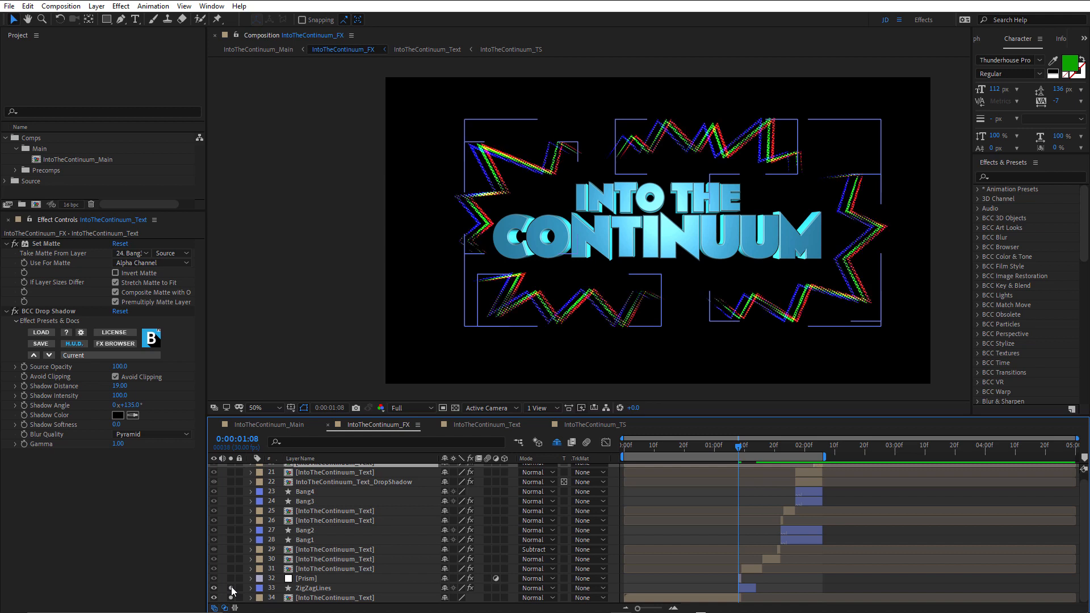
Select the ZigZagLines layer and reveal all of its modified properties in the timeline
left_click(302, 589)
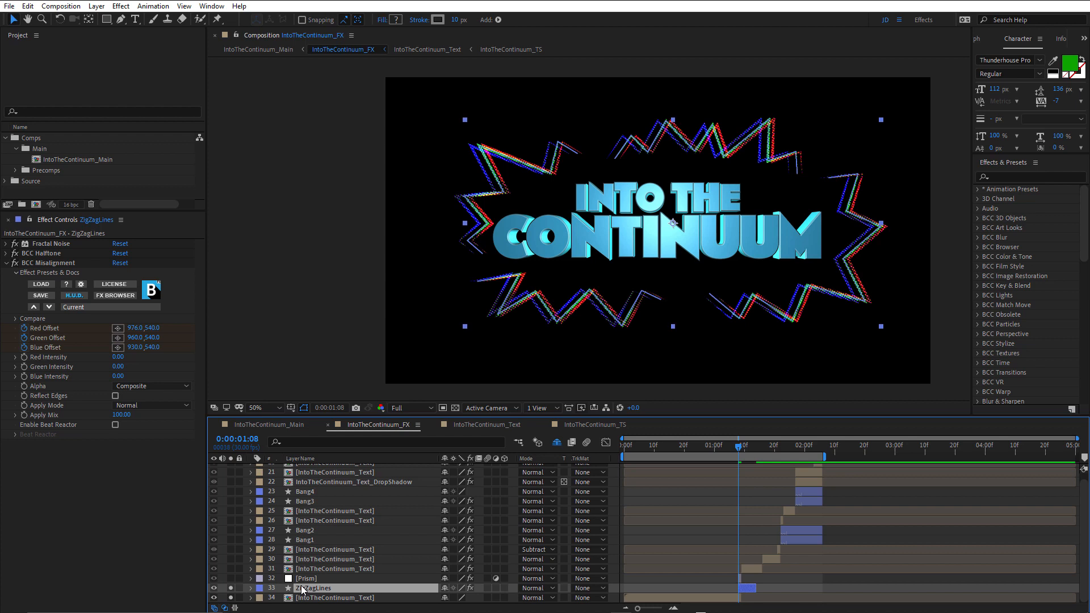
key("u")
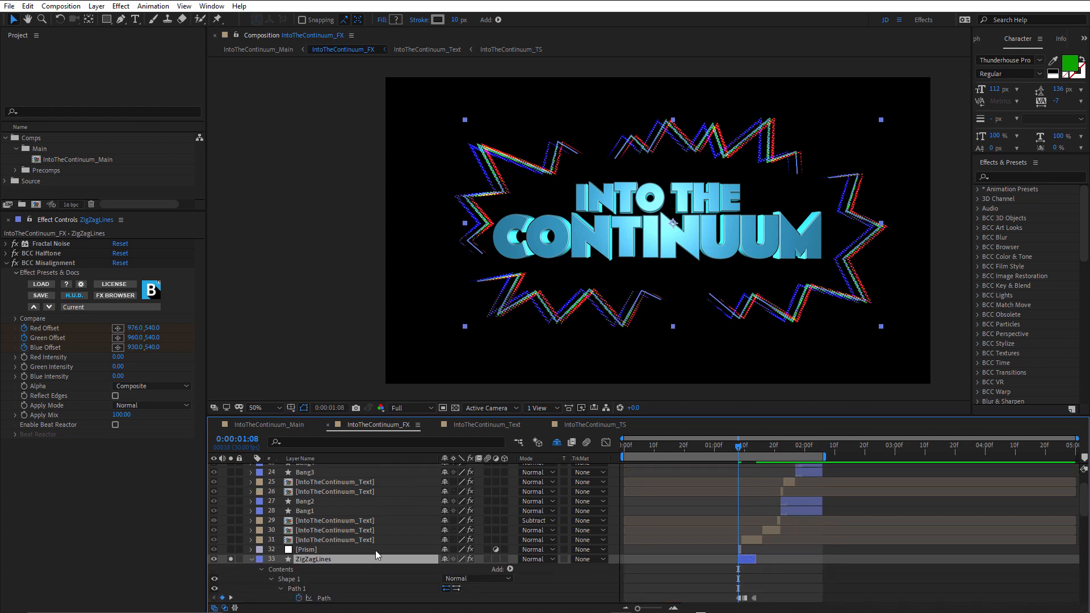
left_click_drag(376, 547, 393, 461)
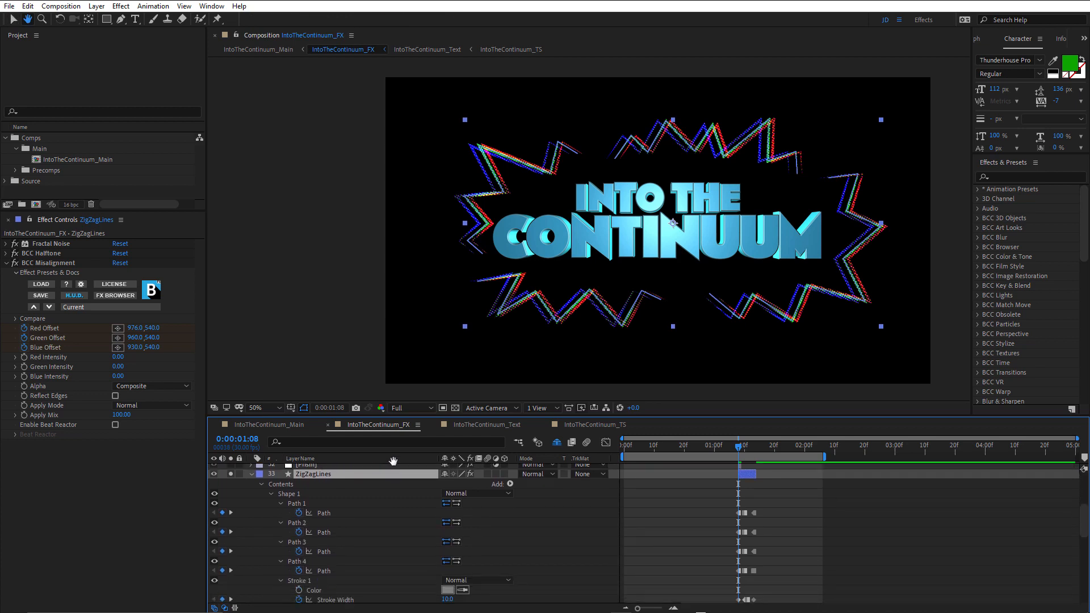
key("v")
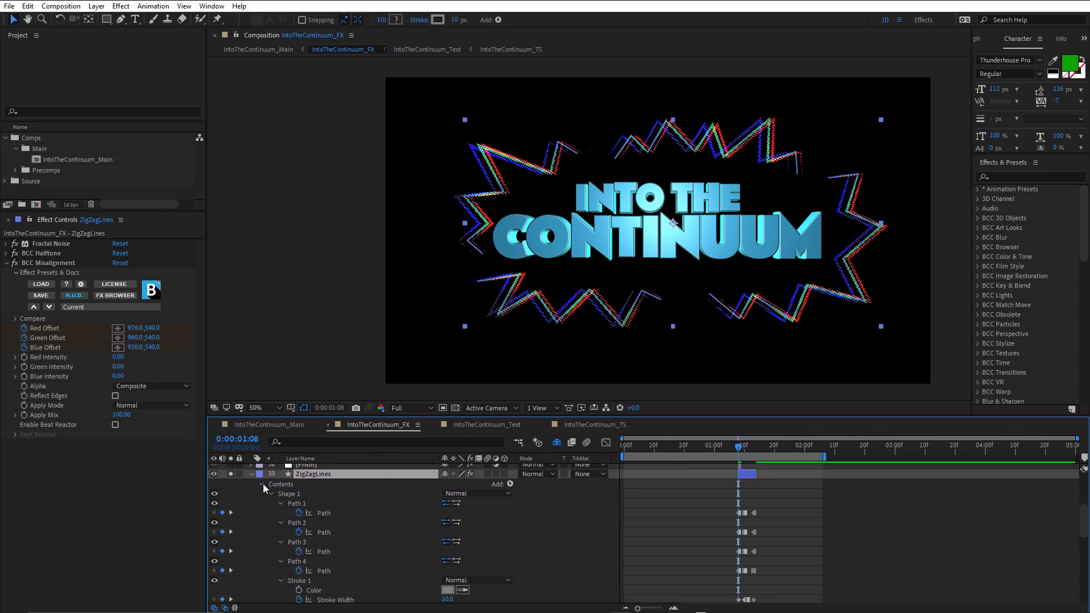
Reduce the ZigZagLines contents to a compact list of Shape 1's paths and stroke, and select Shape 1
left_click(263, 485)
left_click(262, 484)
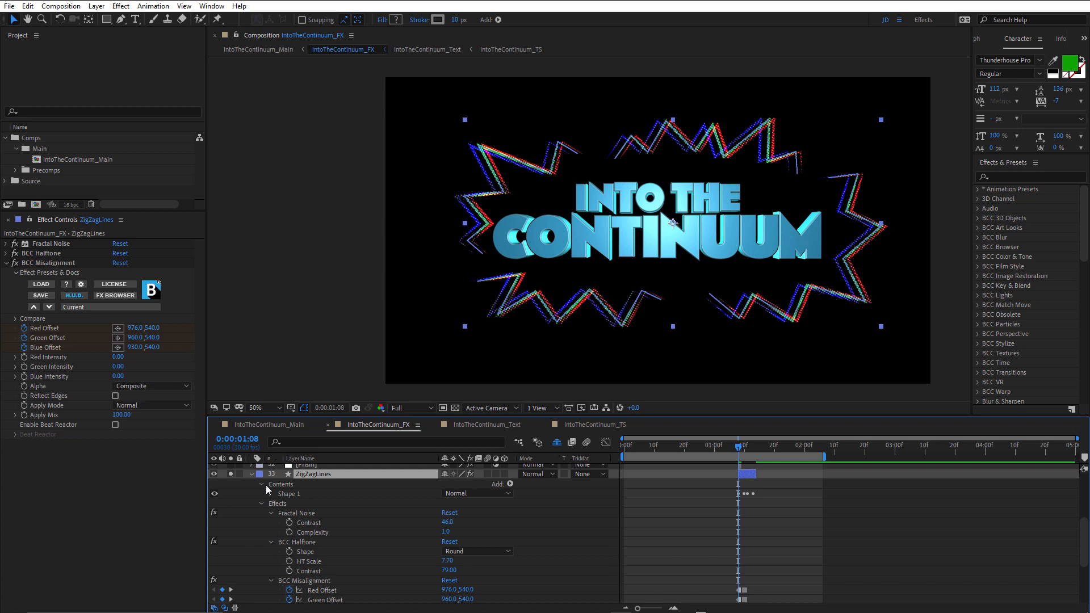
left_click(269, 493)
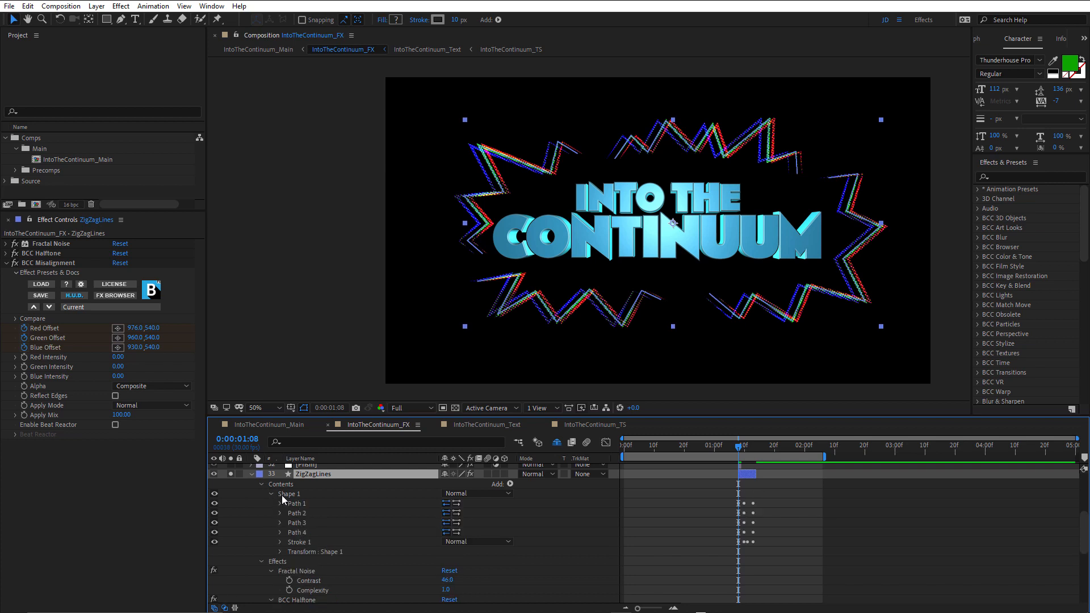
left_click(287, 495)
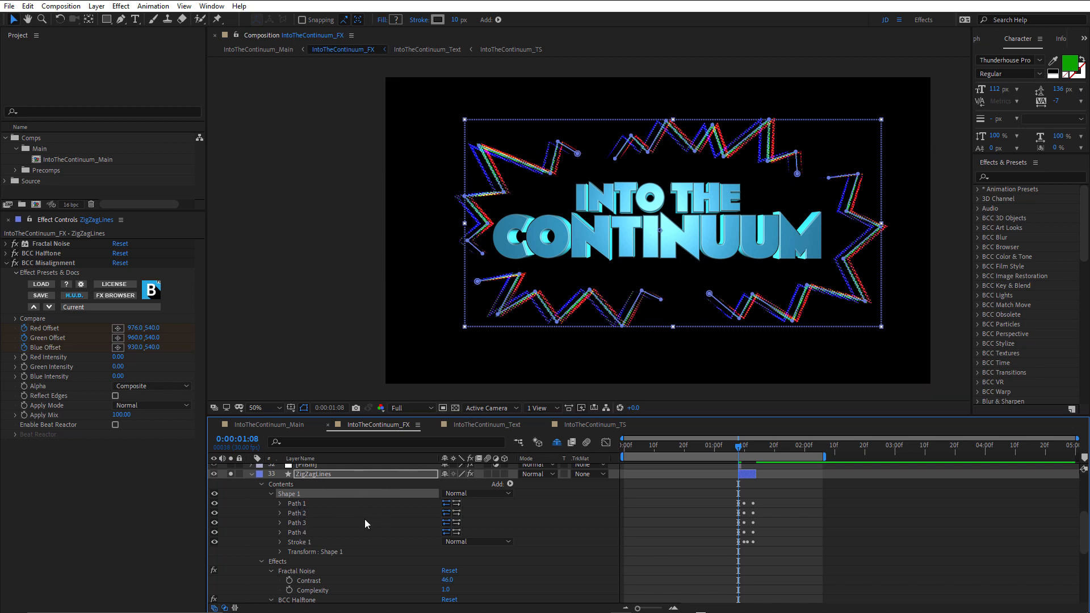
Select Path 1 through Path 4 and Stroke 1, and show only the keyframed properties of ZigZagLines
left_click(301, 543)
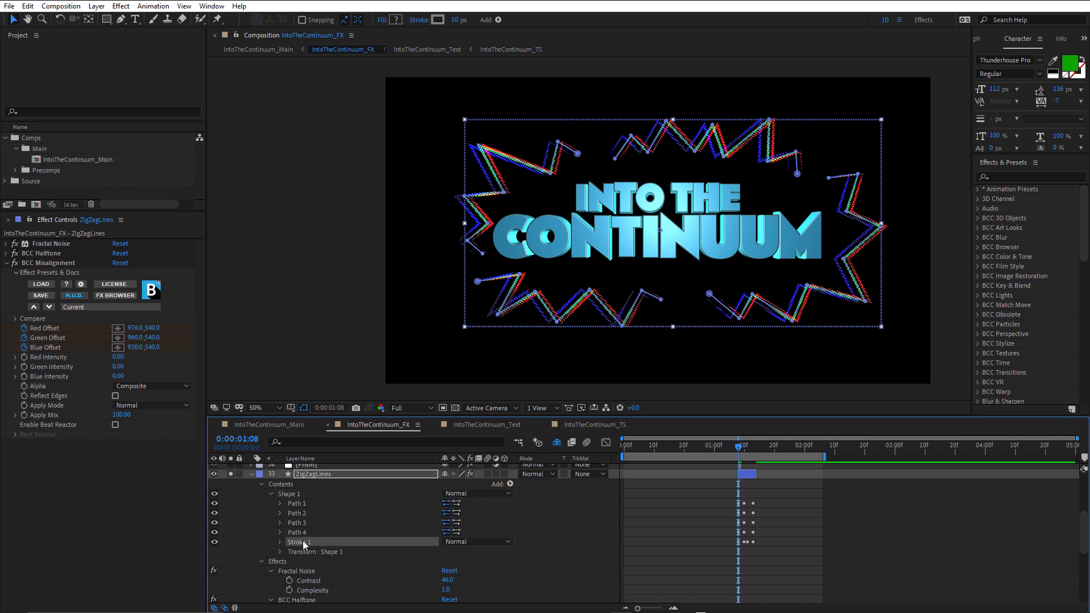
left_click(301, 504, "shift")
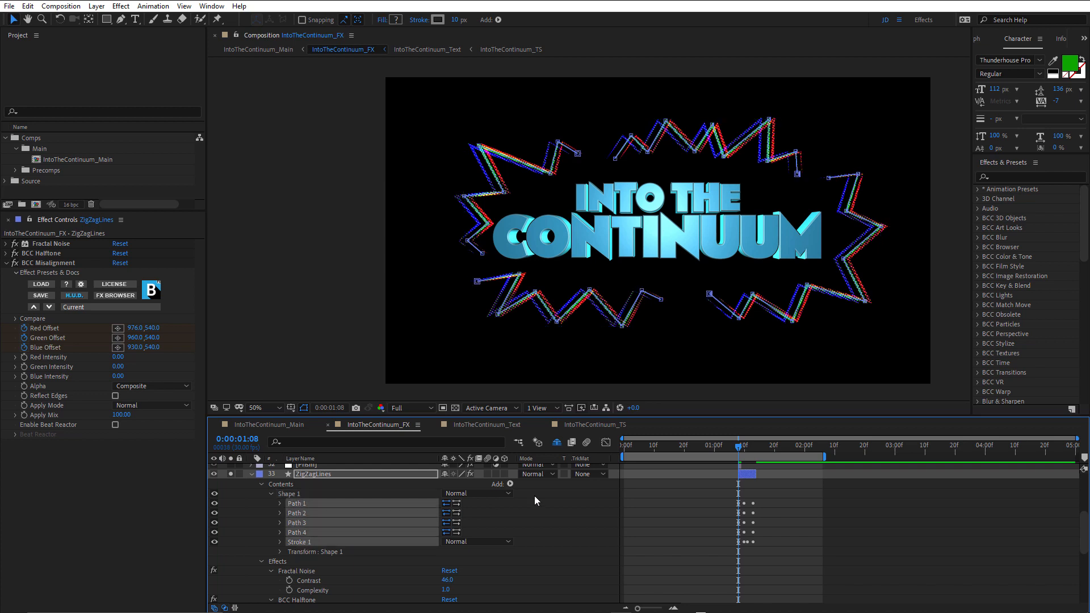
key("u")
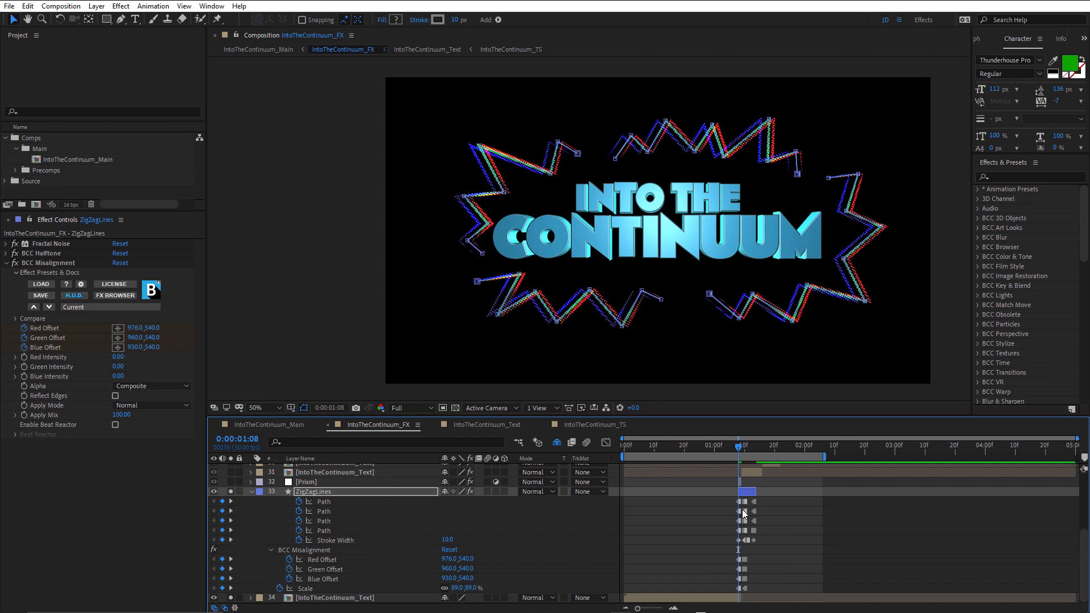
Preview the ZigZagLines path, stroke width and misalignment animation frame by frame between 0:00:01:08 and 0:00:01:13, ending at 0:00:01:08
scroll(742, 511, "up", 3)
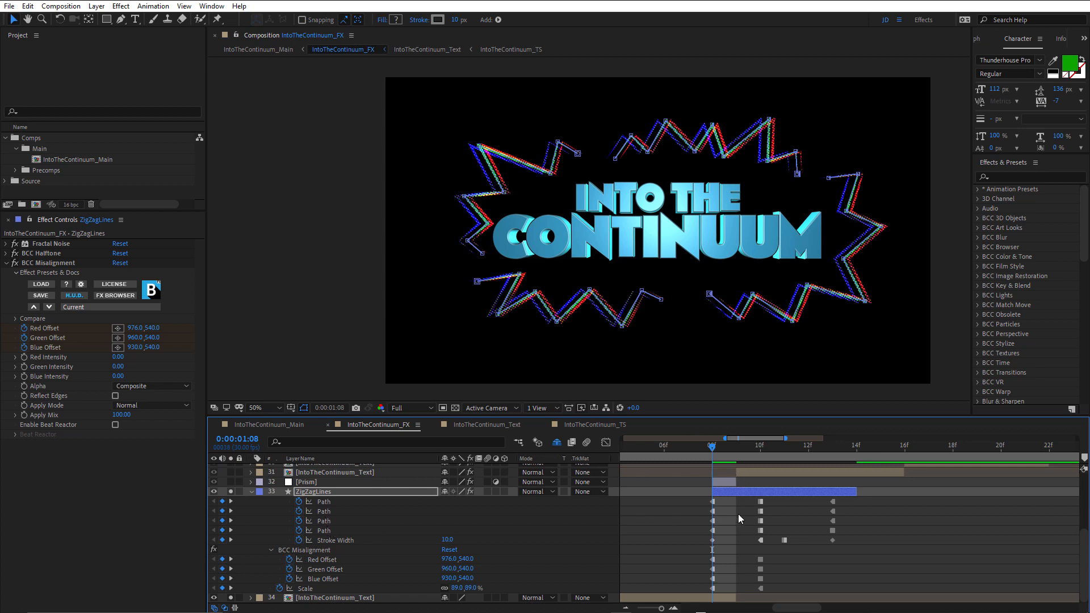
left_click(735, 445)
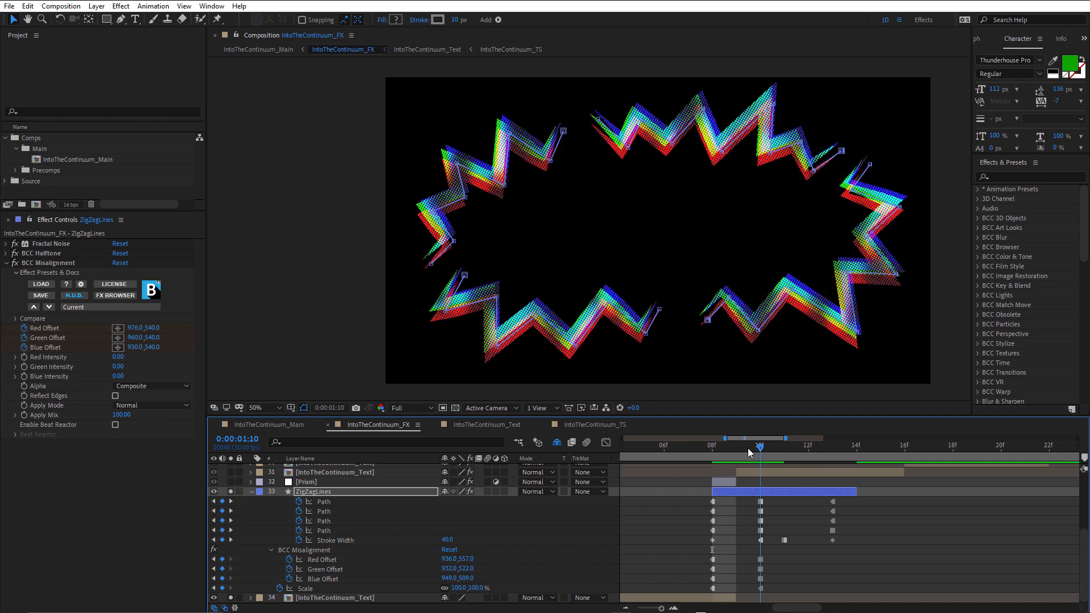
left_click(754, 449)
left_click_drag(755, 451, 831, 454)
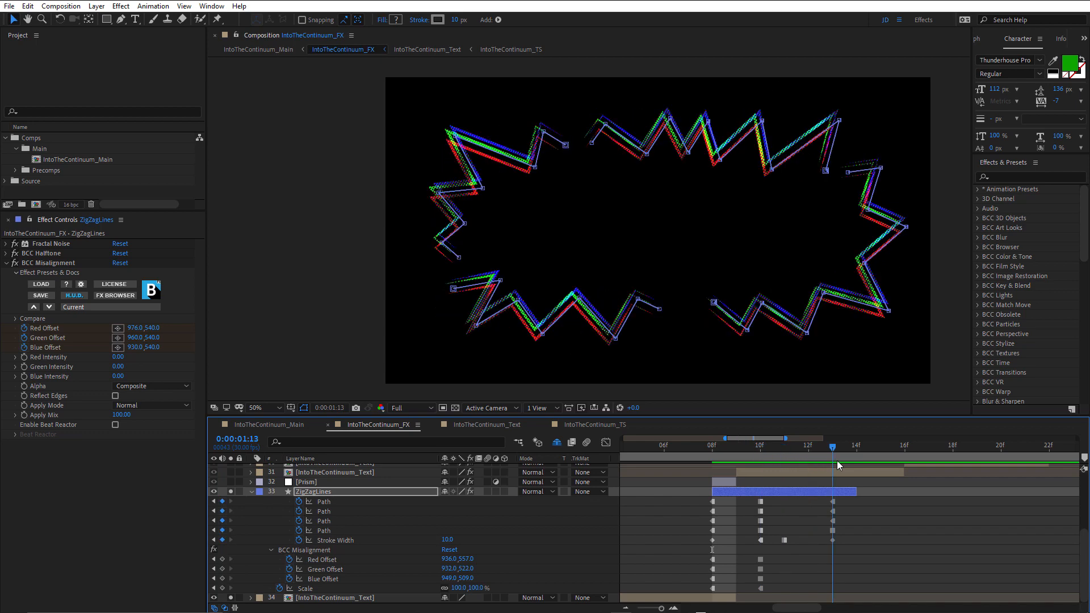
left_click_drag(838, 462, 714, 481)
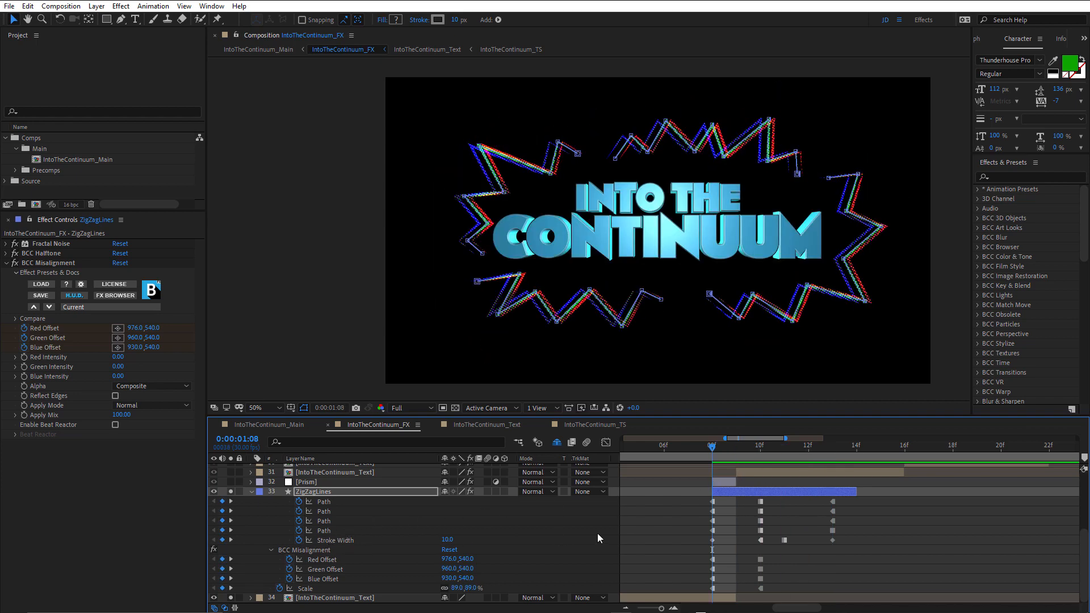
left_click(727, 447)
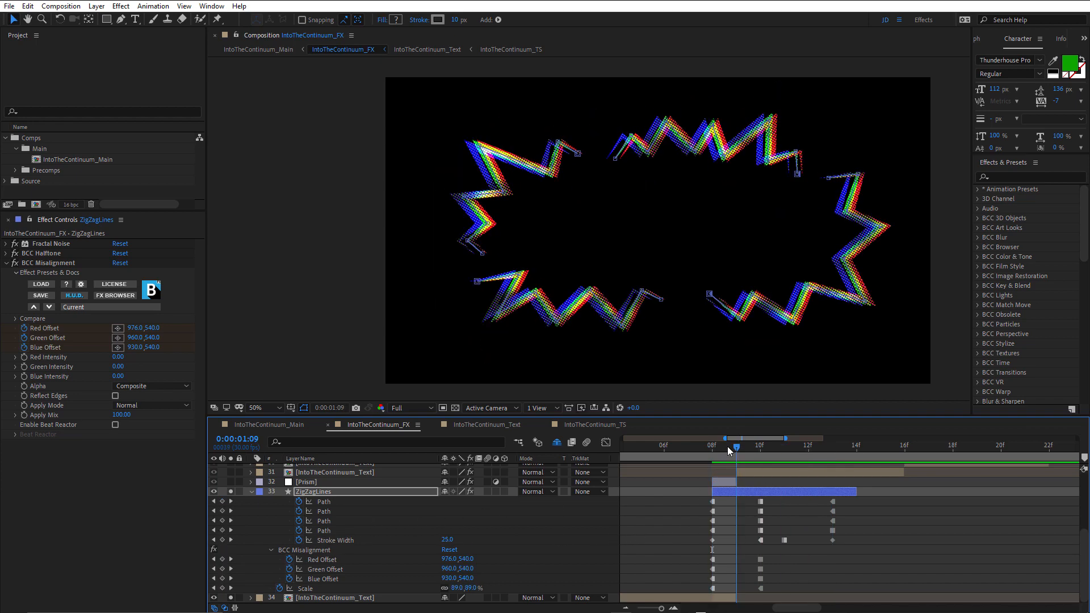
left_click(704, 455)
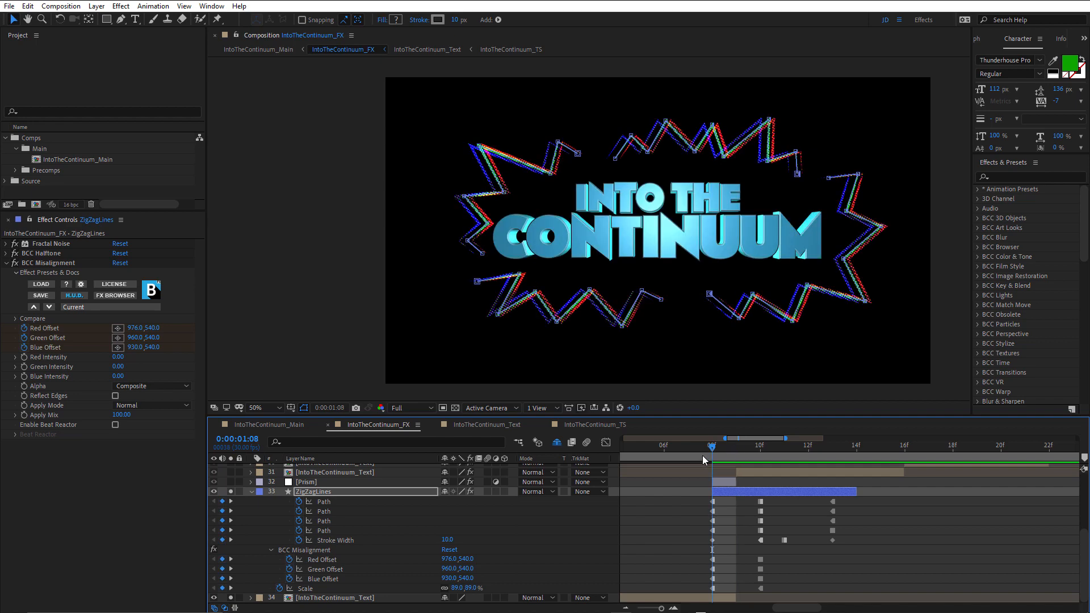
Go to 0:00:01:10 and toggle hold on the first Path's keyframe there, then switch it back
mouse_move(703, 455)
left_mouse_down()
mouse_move(837, 450)
mouse_move(761, 483)
left_mouse_up()
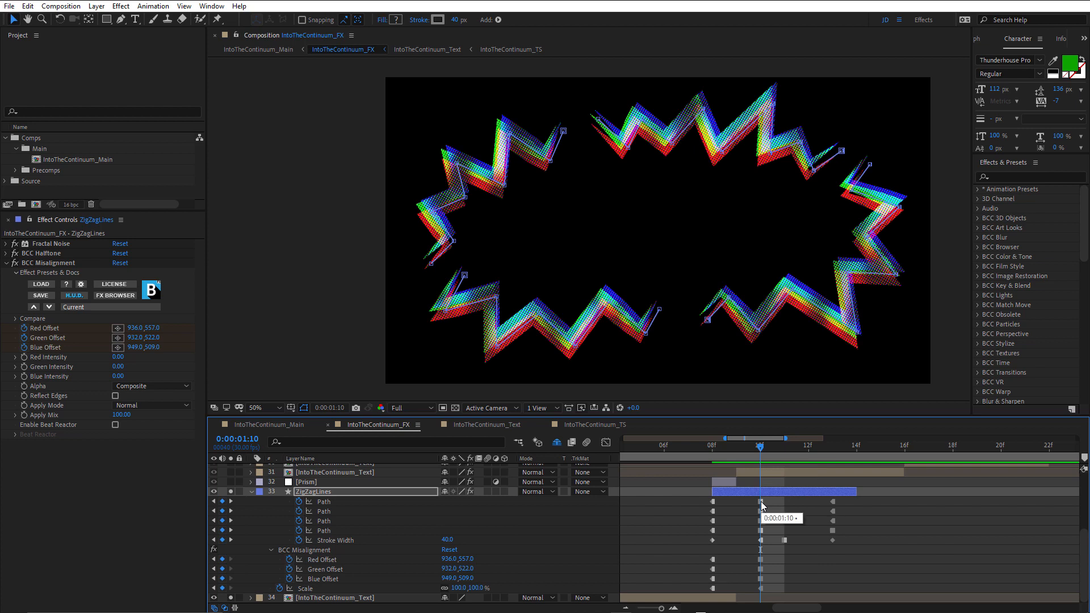
right_click(761, 502)
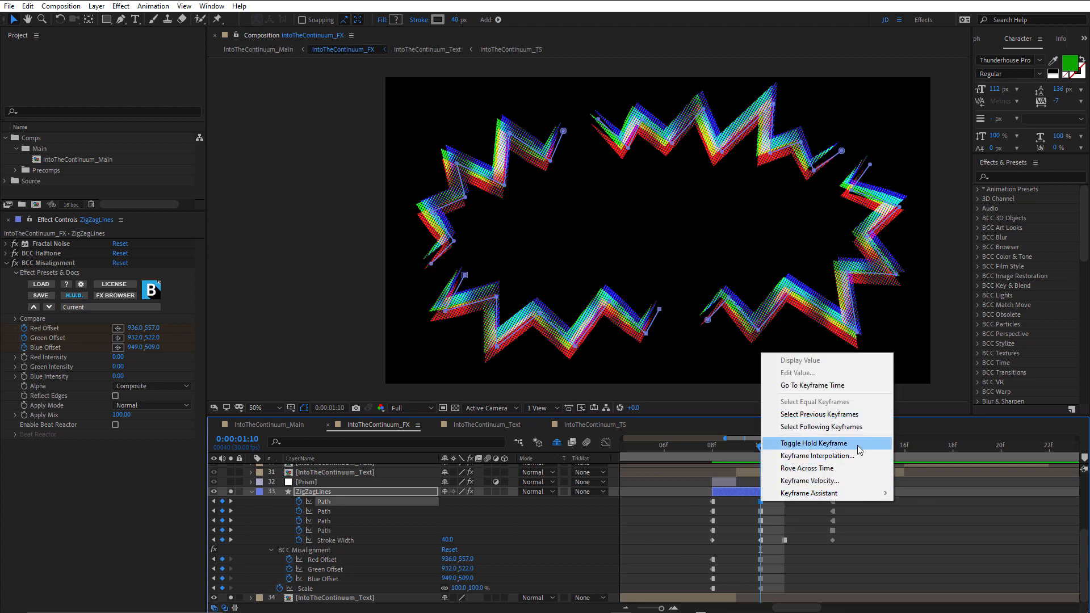
left_click(955, 493)
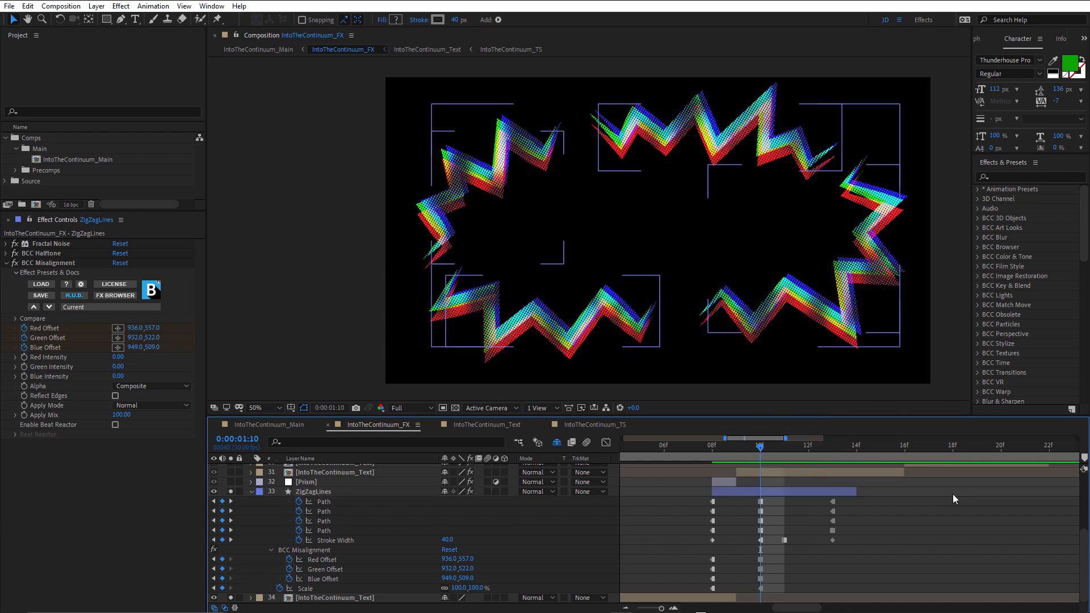
left_click(761, 502)
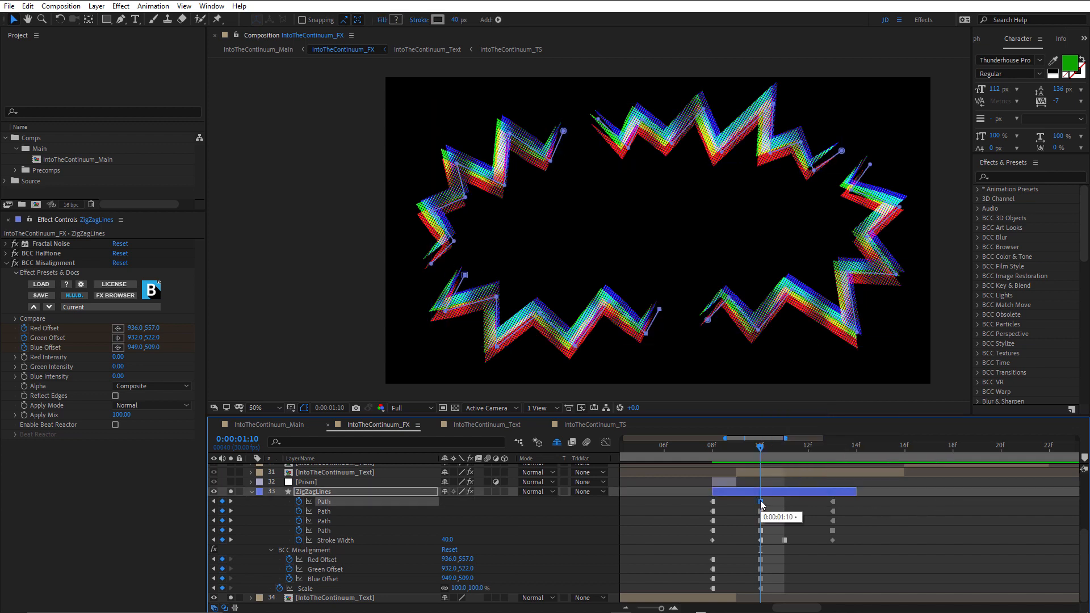
key("ctrl+alt+h")
key("ctrl+alt+h")
Turn off Fractal Noise, BCC Halftone and BCC Misalignment on ZigZagLines to view the plain zigzag strokes
left_click(317, 550)
left_click(54, 264)
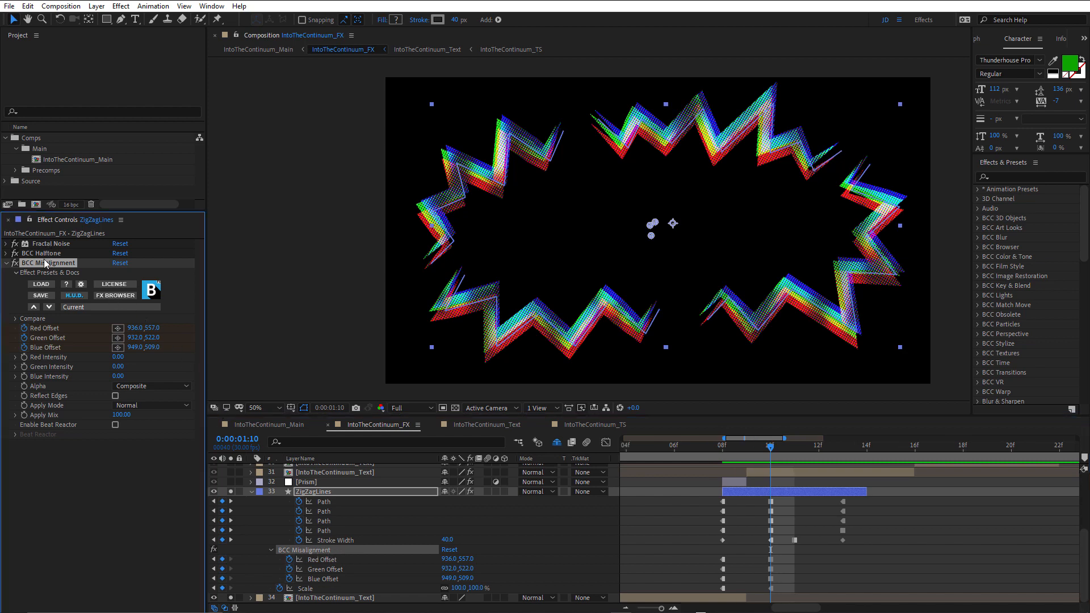
left_click_drag(15, 245, 19, 270)
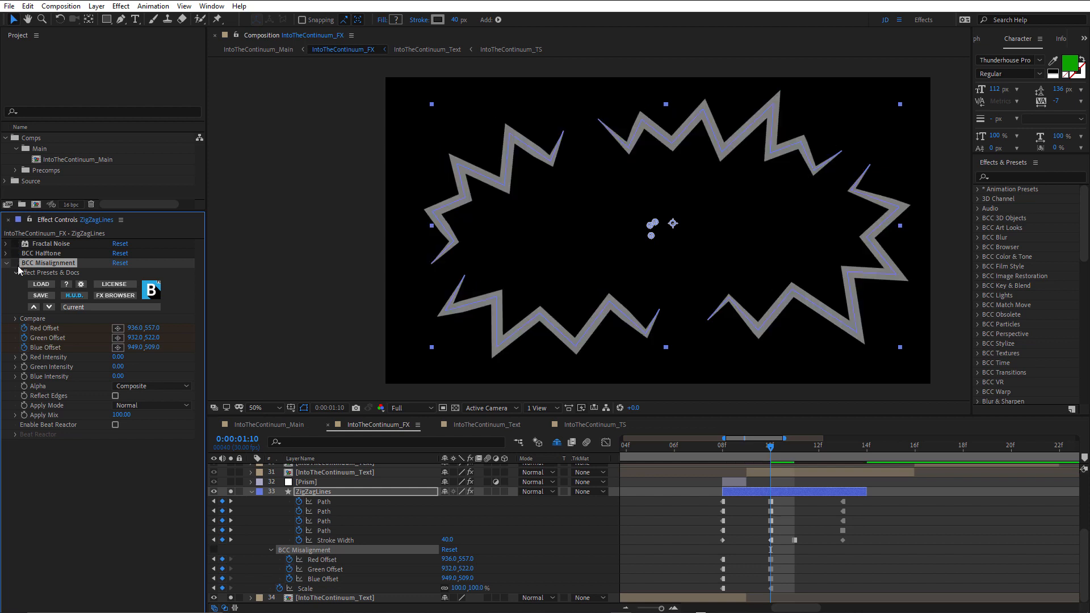
Turn on only BCC Halftone on ZigZagLines and inspect its dot pattern up close
left_click(38, 246)
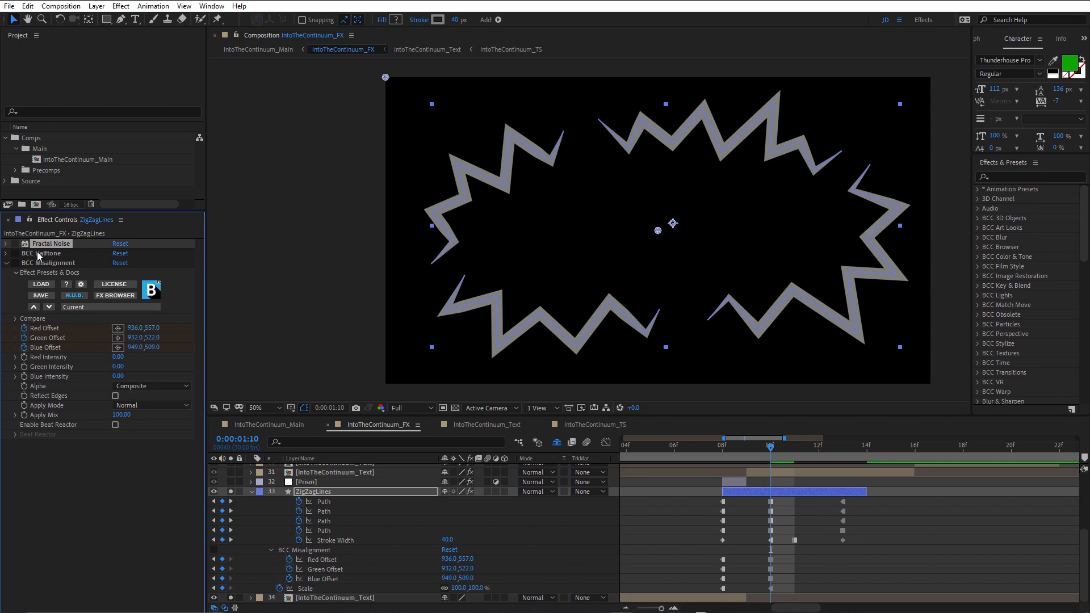
left_click(37, 253)
left_click(15, 254)
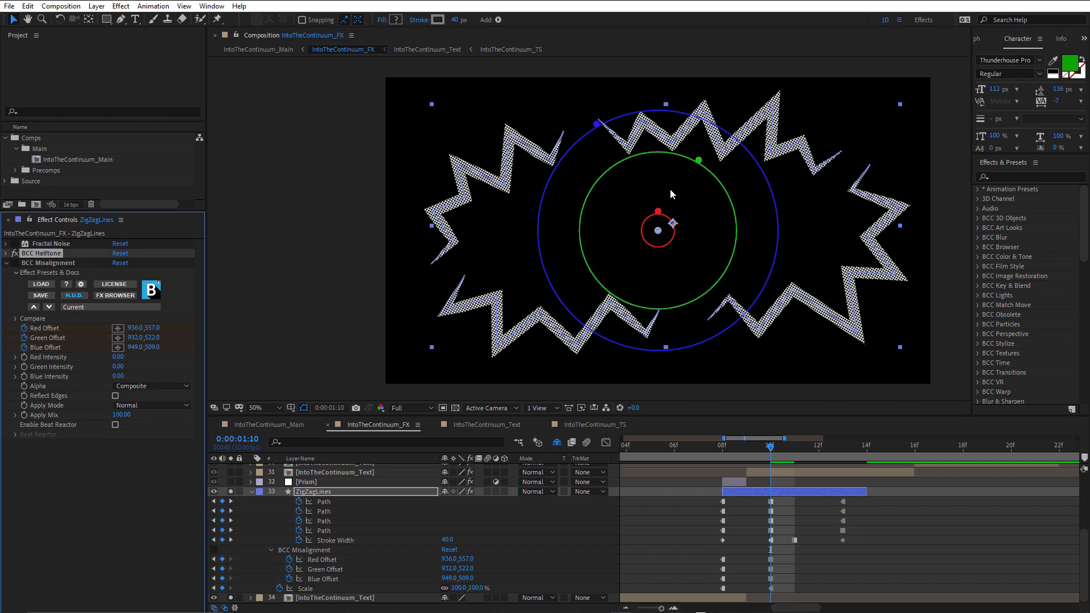
scroll(489, 176, "up", 4)
scroll(488, 178, "down", 2)
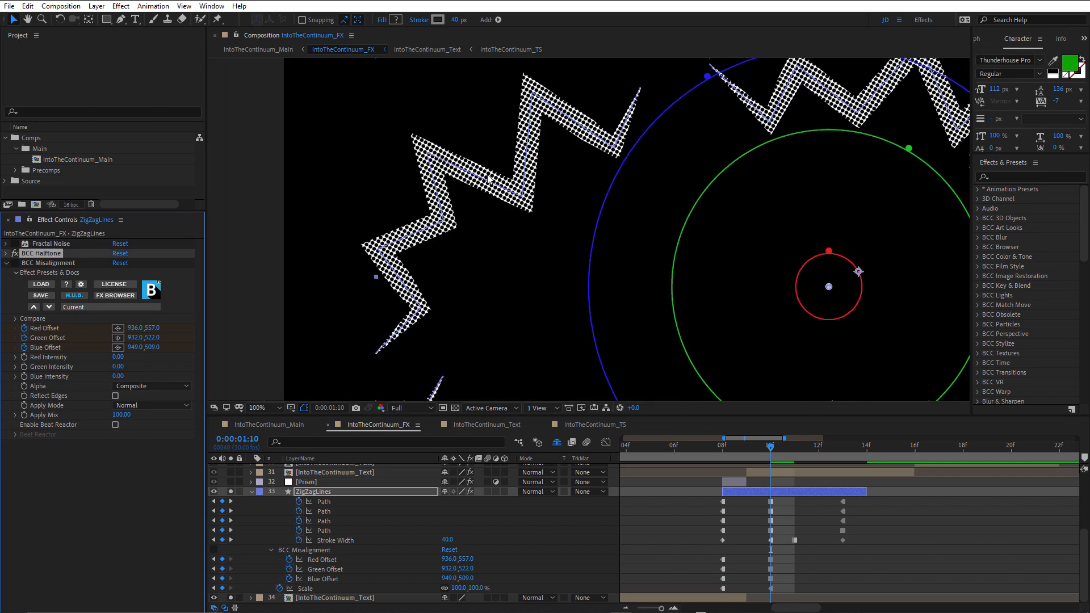
Turn on Fractal Noise alongside BCC Halftone and inspect the combined pattern on the zigzag lines
left_click(50, 243)
left_click(15, 243)
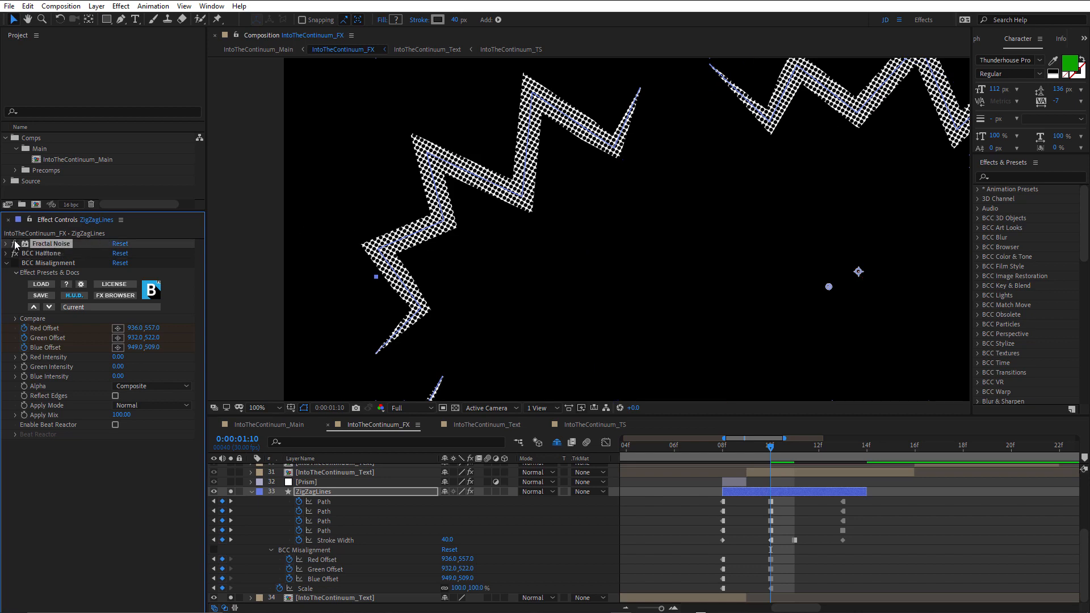
scroll(419, 188, "down", 1)
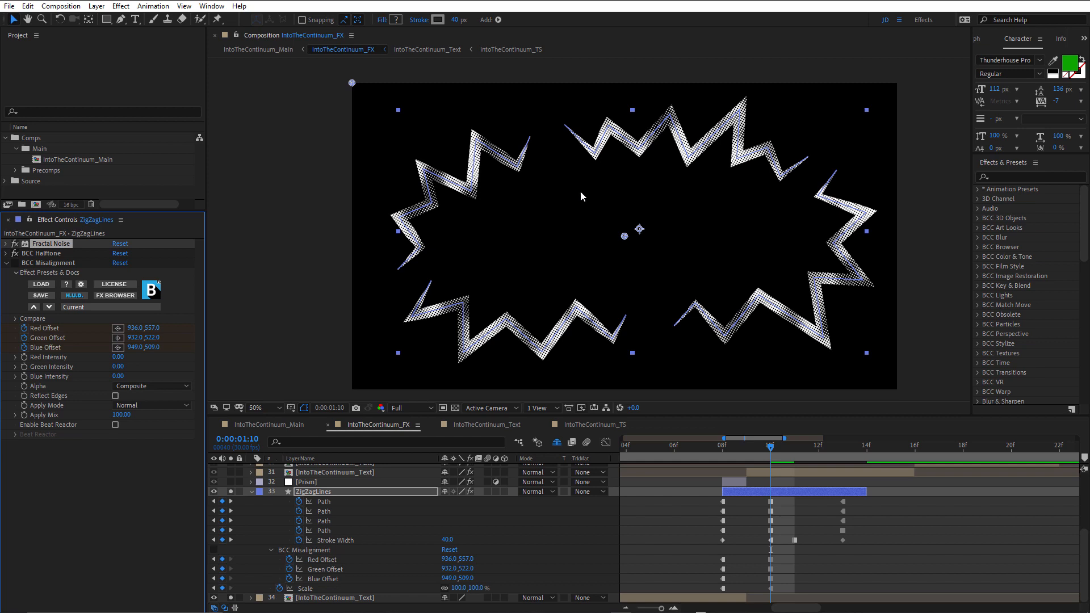
scroll(466, 159, "up", 1)
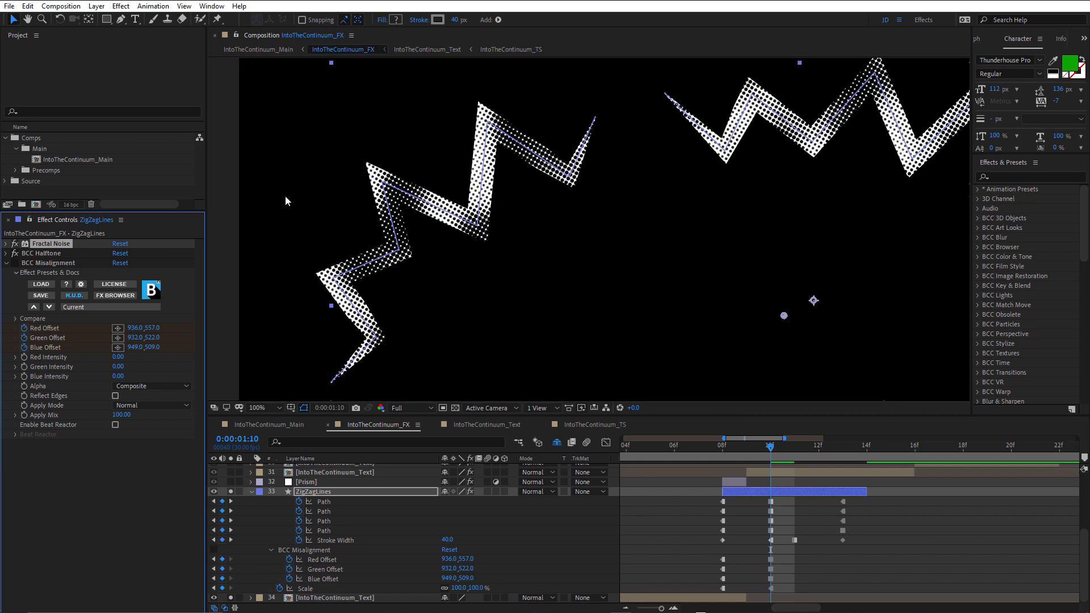
Turn off BCC Halftone and examine the Fractal Noise shading alone on the zigzag lines
left_click(16, 253)
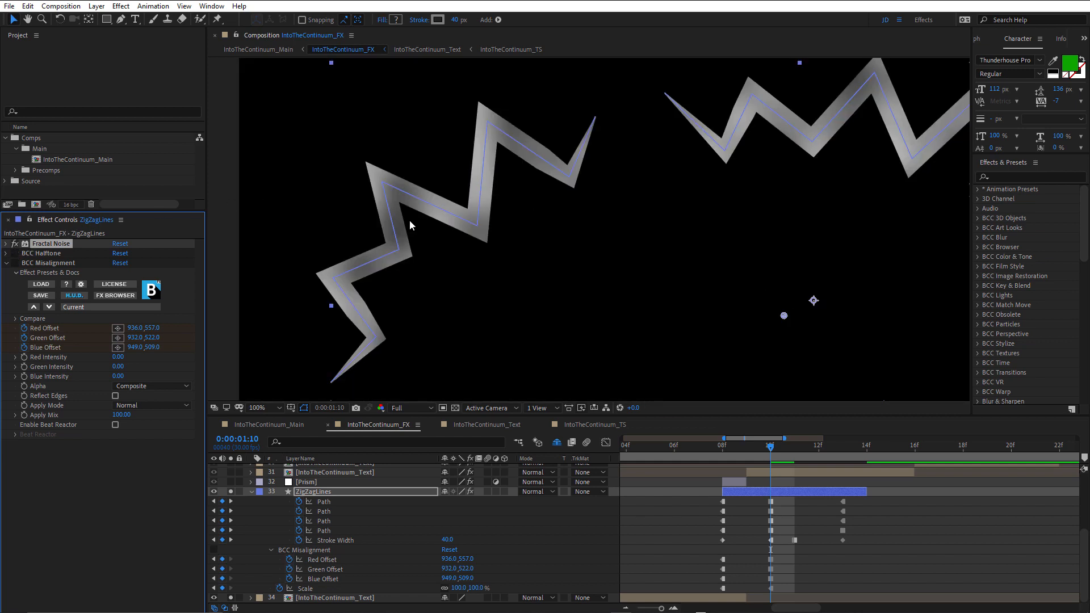
scroll(400, 213, "up", 1)
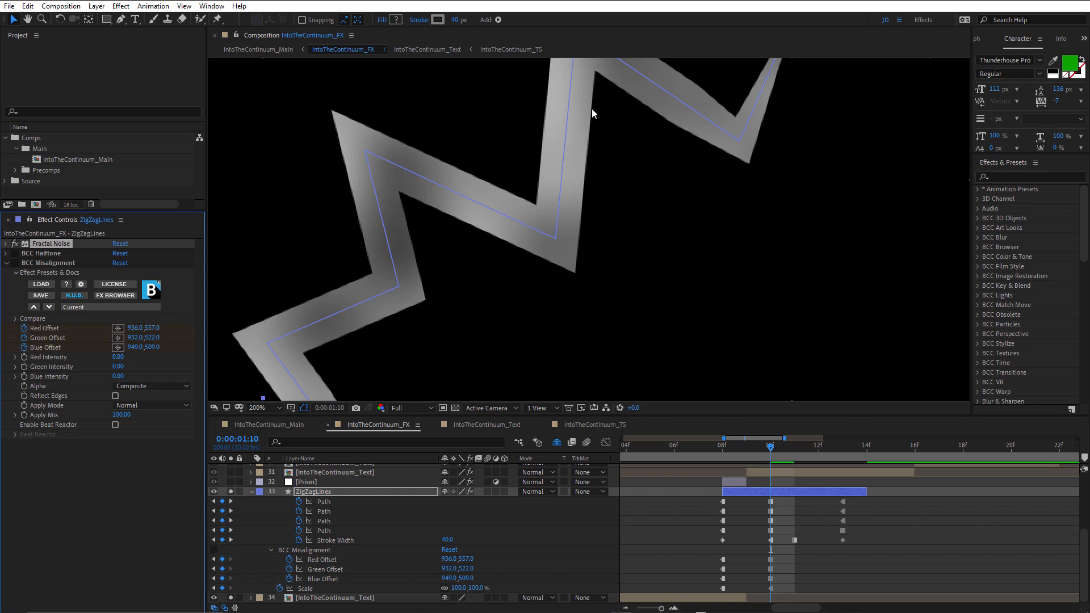
scroll(588, 171, "down", 1)
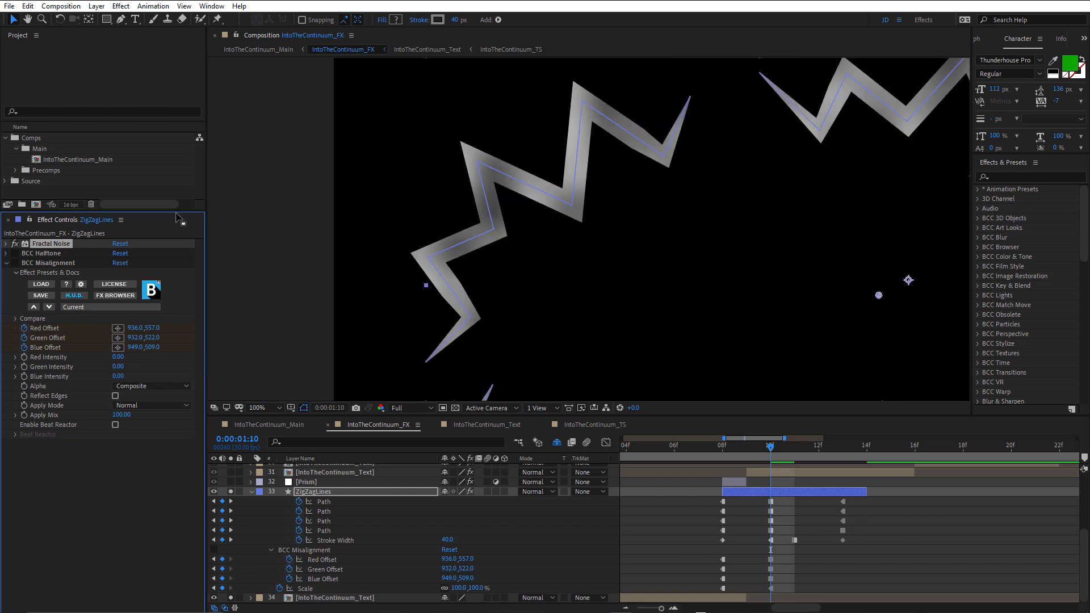
Turn BCC Halftone back on and compare the dots with Fractal Noise off and on, leaving both enabled
left_click(14, 254)
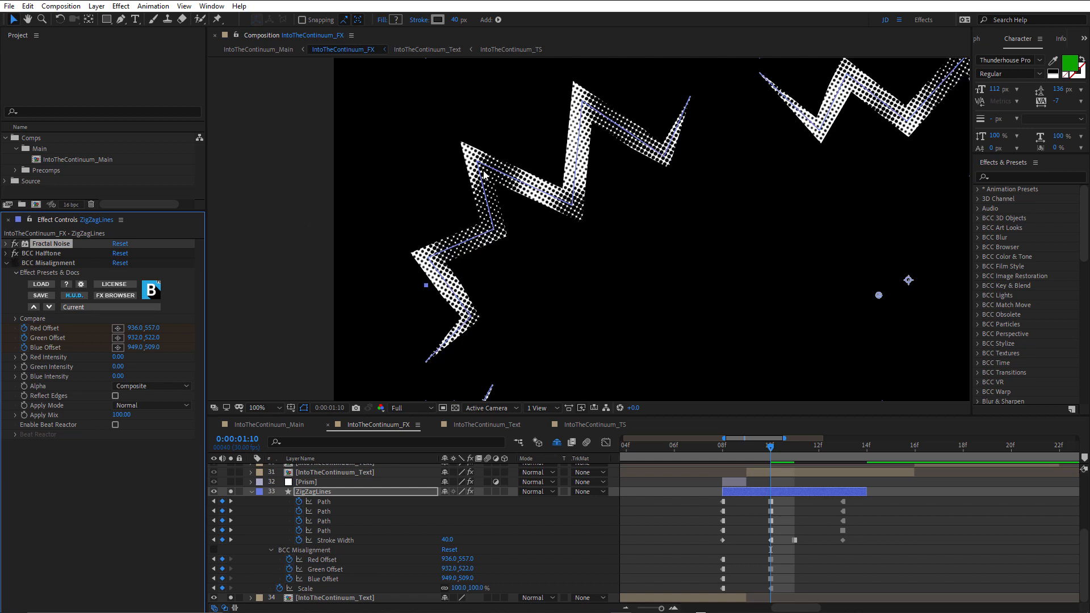
scroll(484, 174, "up", 1)
scroll(504, 176, "down", 1)
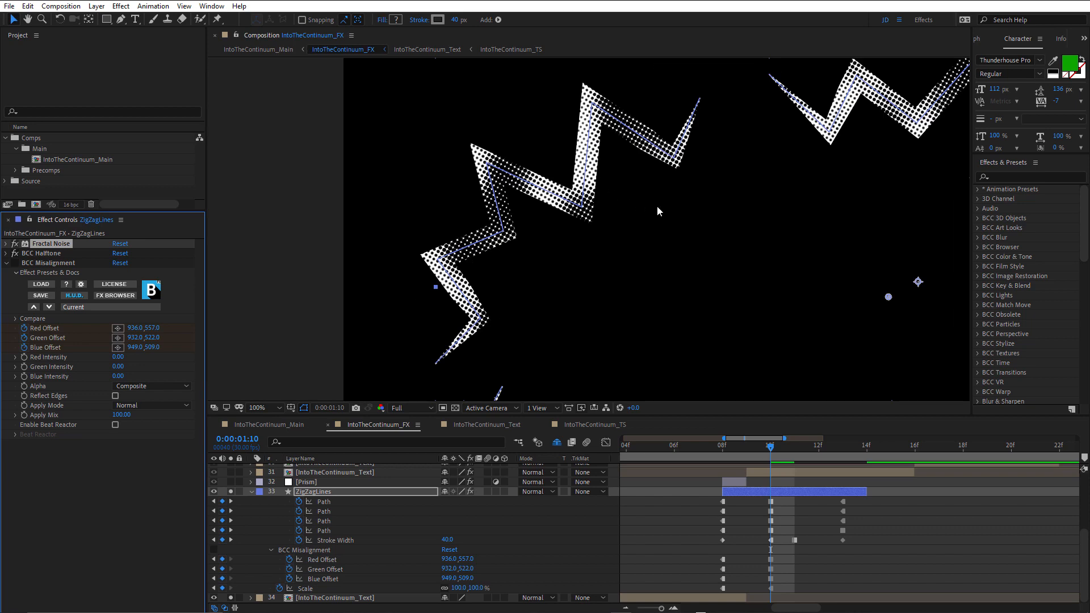
left_click_drag(703, 194, 557, 247)
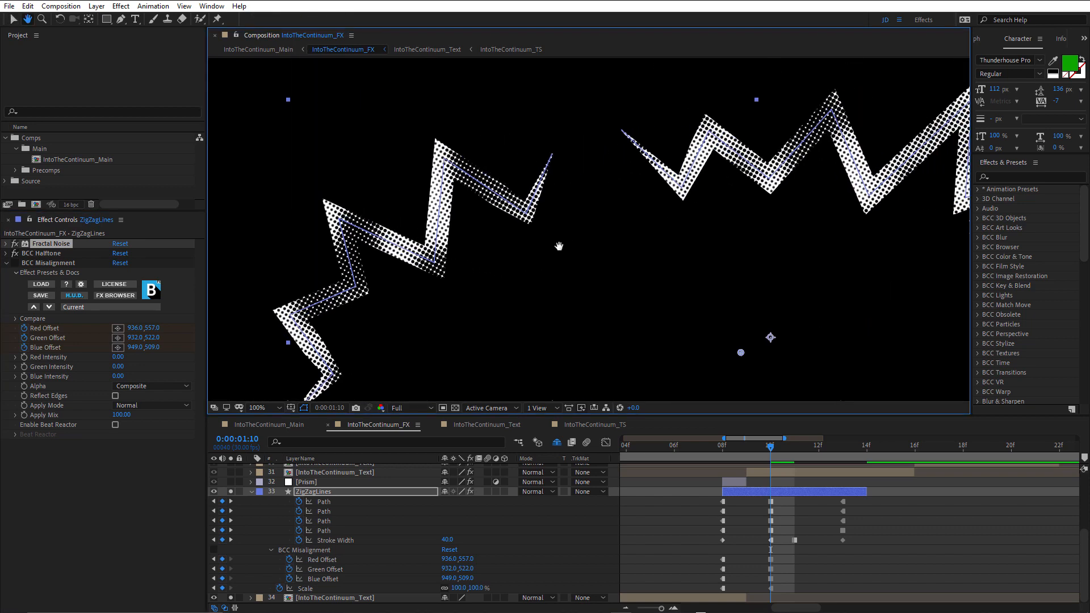
left_click(15, 245)
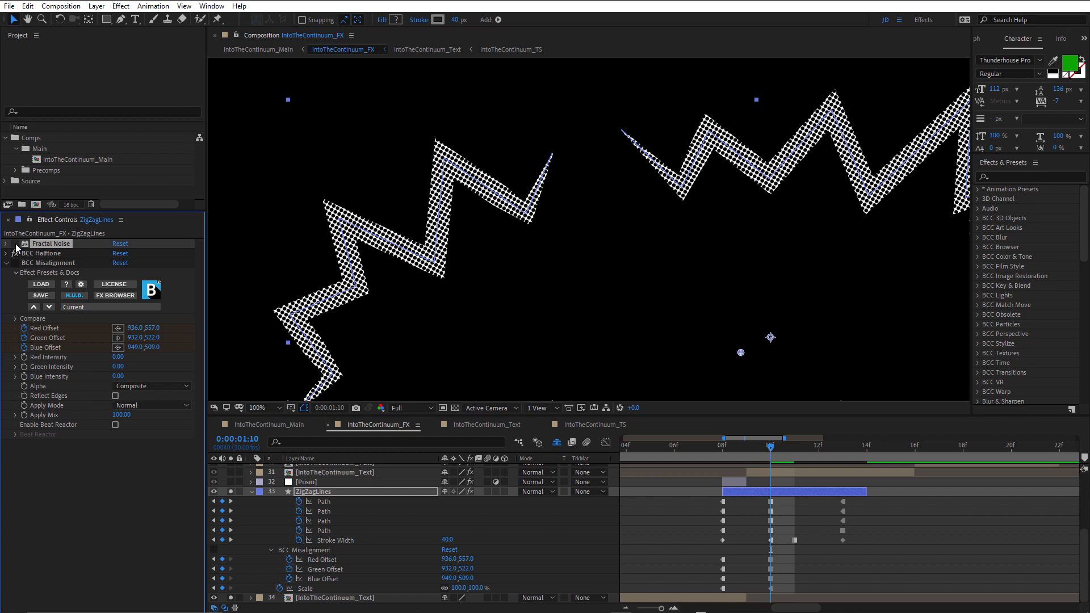
left_click(15, 245)
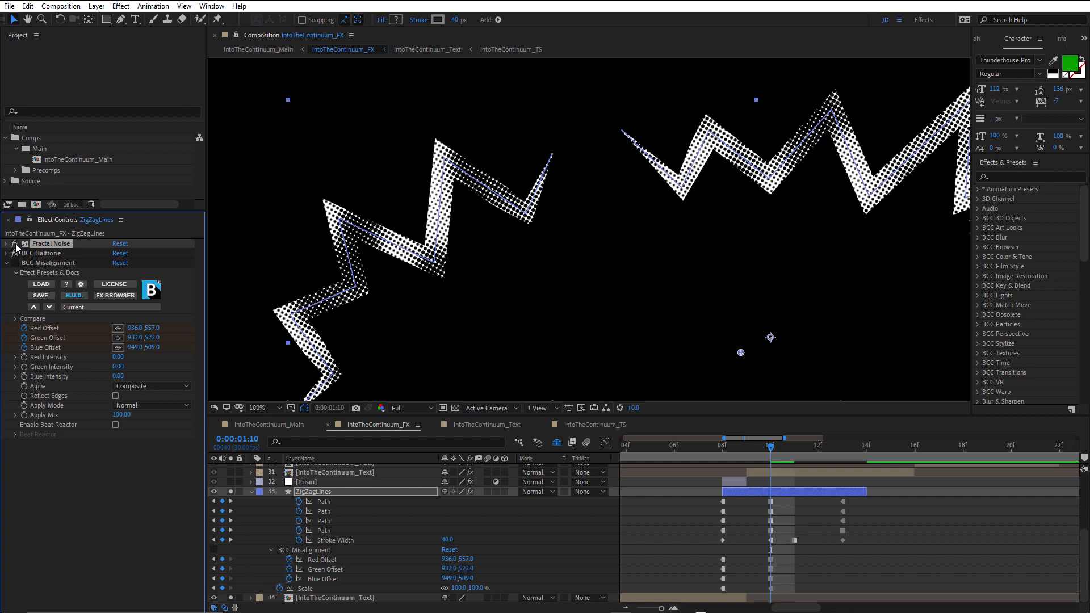
Turn BCC Misalignment back on and examine the separated red, green and blue channels across the zigzag lines
left_click(50, 262)
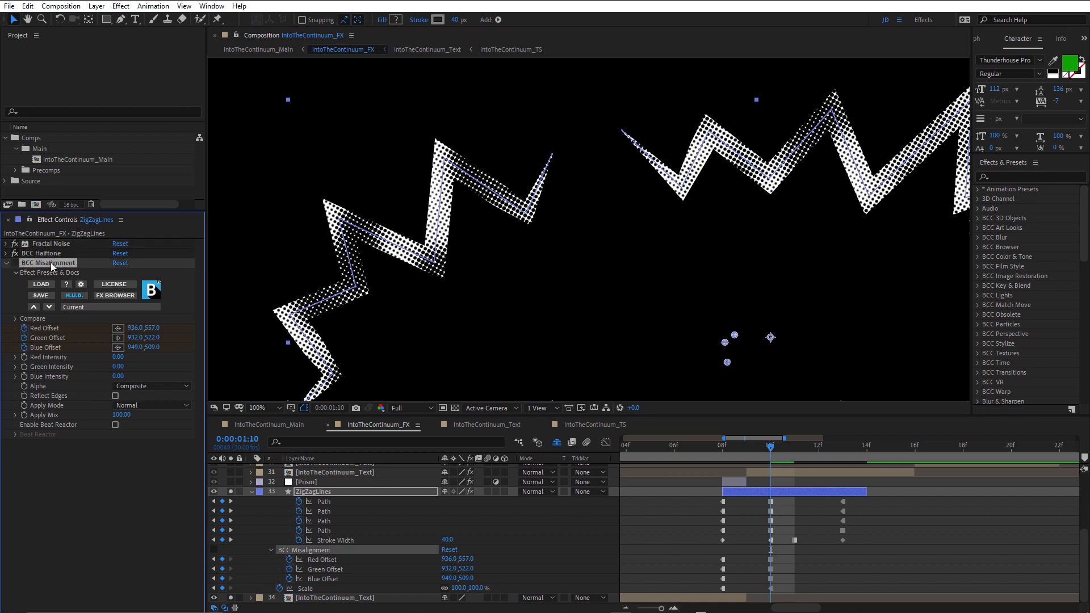
left_click(15, 264)
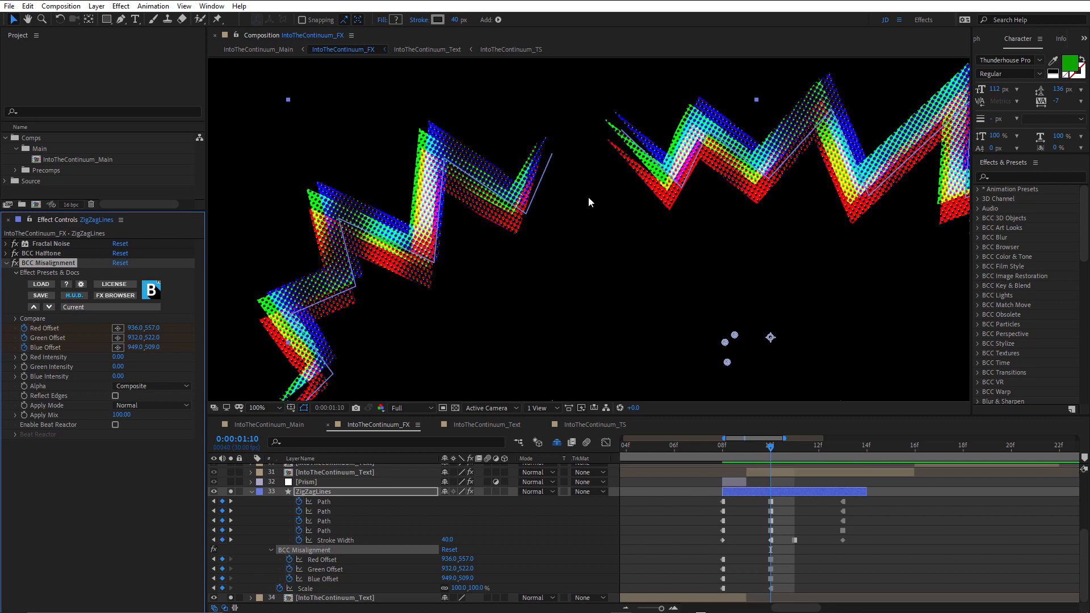
scroll(588, 197, "down", 1)
scroll(703, 300, "up", 1)
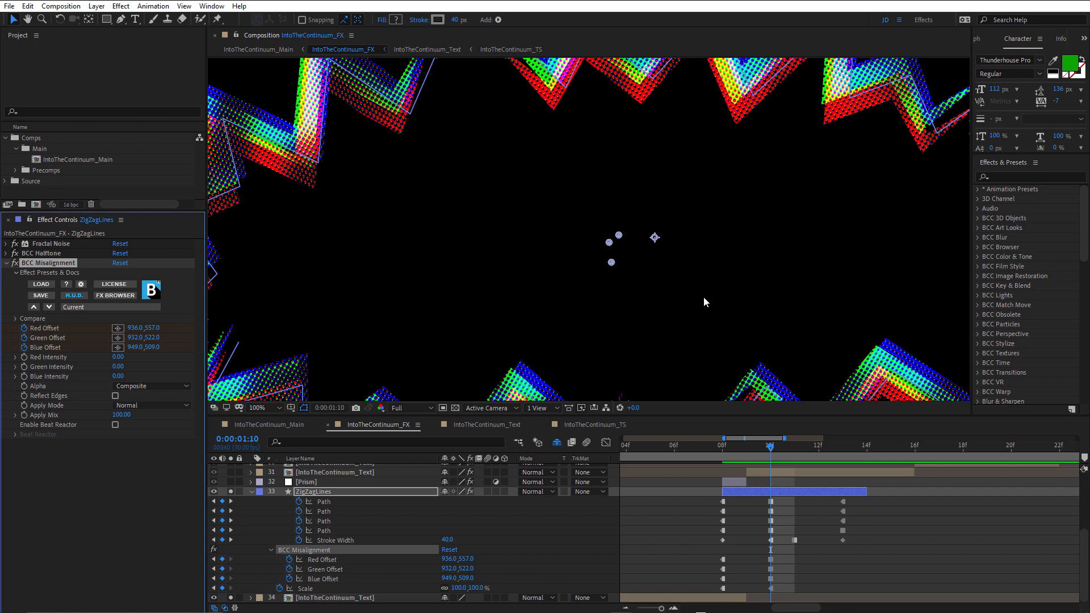
scroll(704, 297, "down", 1)
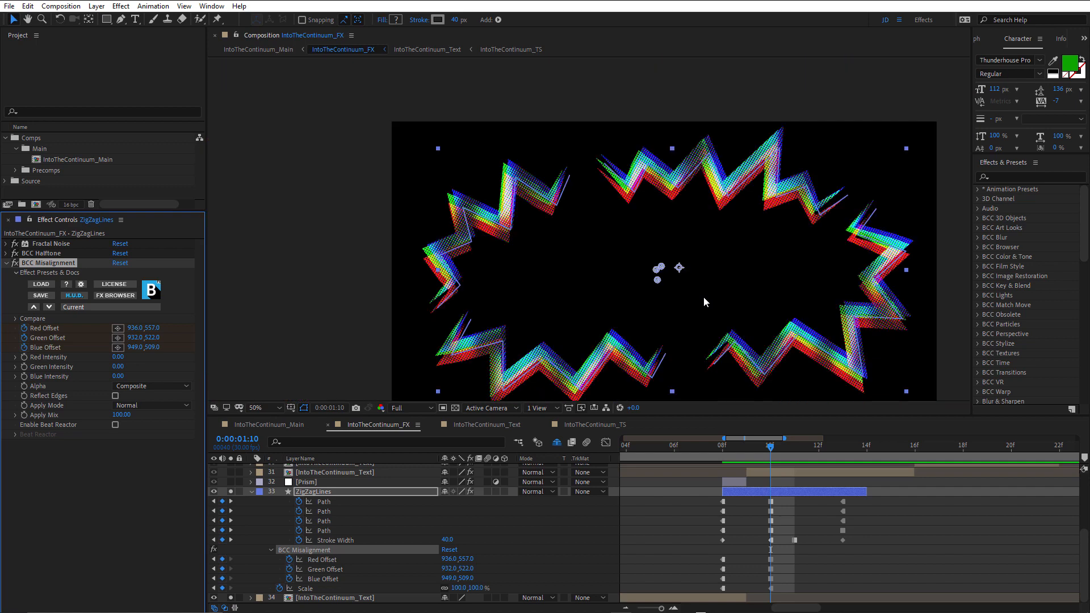
Create a new 1920 x 1080 composition named Comp 1 at 30 fps with a duration of five seconds
key("ctrl+n")
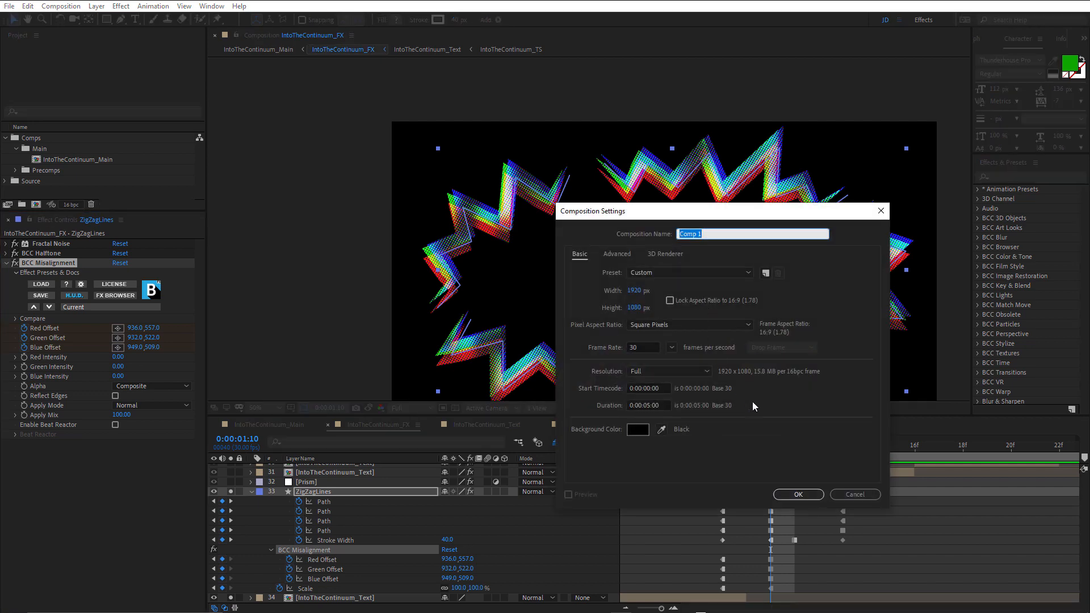
left_click(807, 497)
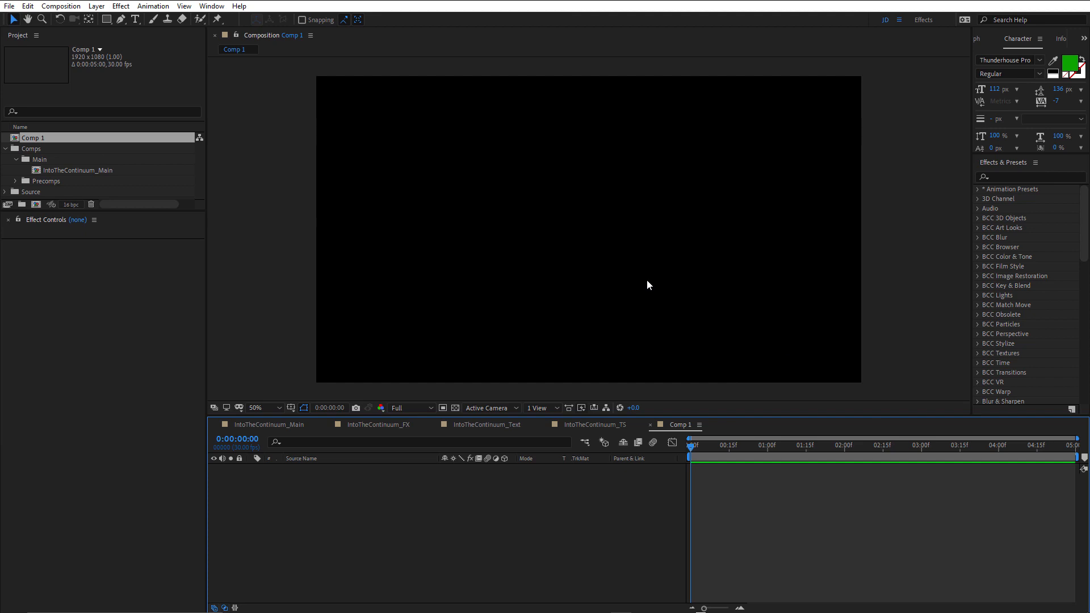
Draw an open ten-point zigzag path with the Pen tool around the left and lower-left of the composition's centre
left_click(122, 20)
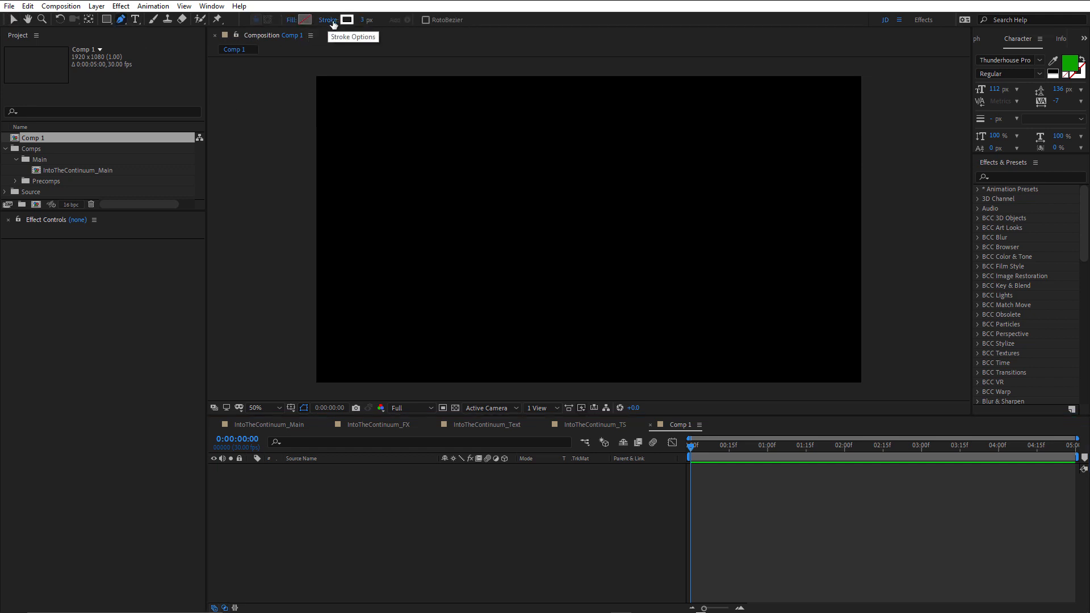
left_click(490, 136)
left_click(487, 178)
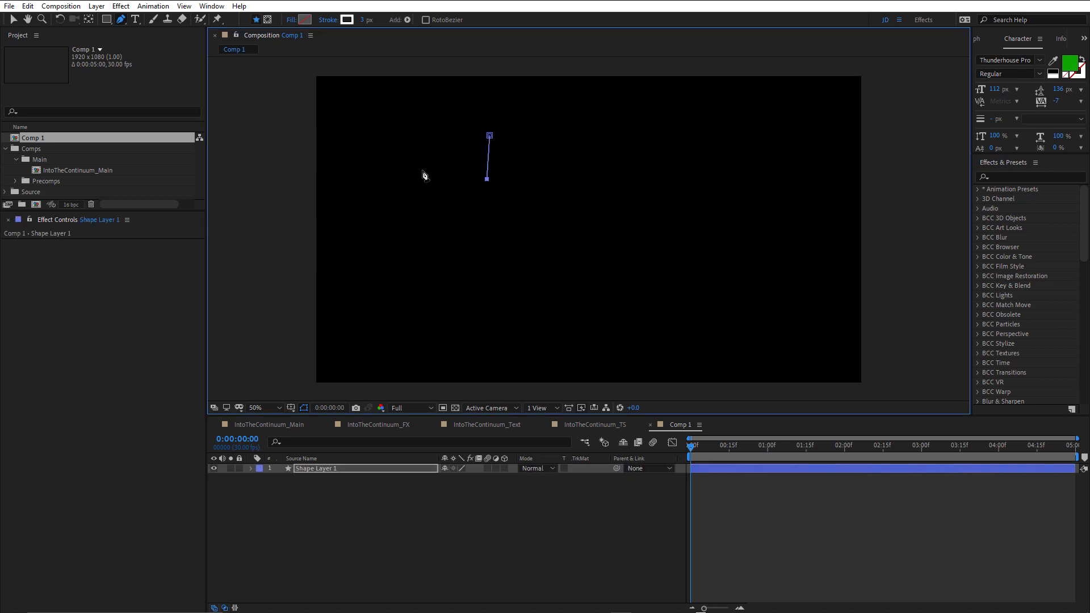
left_click(421, 170)
left_click(460, 212)
left_click(412, 241)
left_click(470, 240)
left_click(450, 290)
left_click(500, 263)
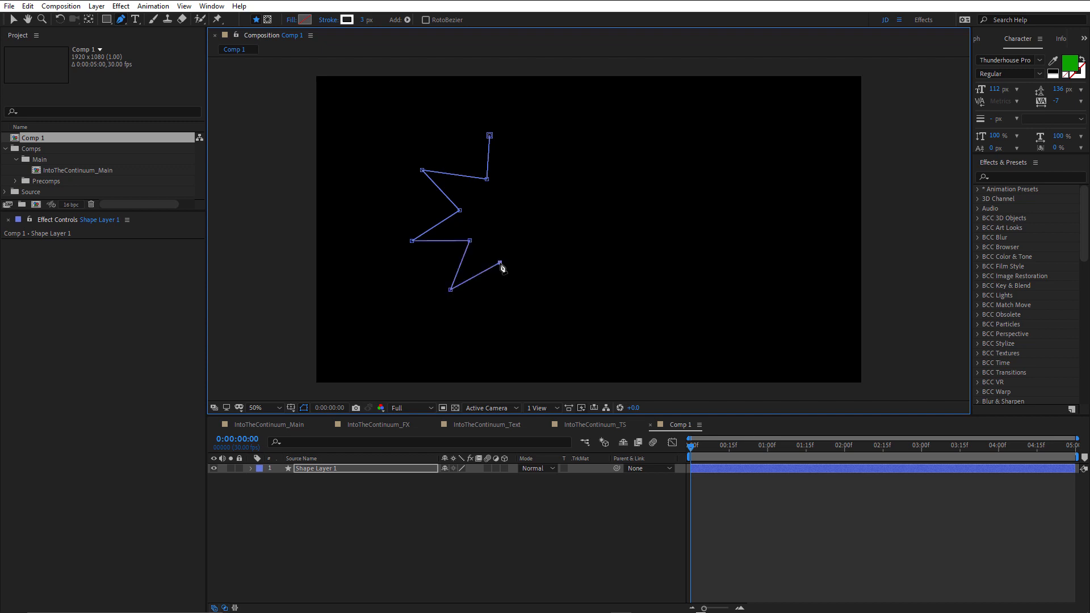
left_click(505, 308)
left_click(547, 293)
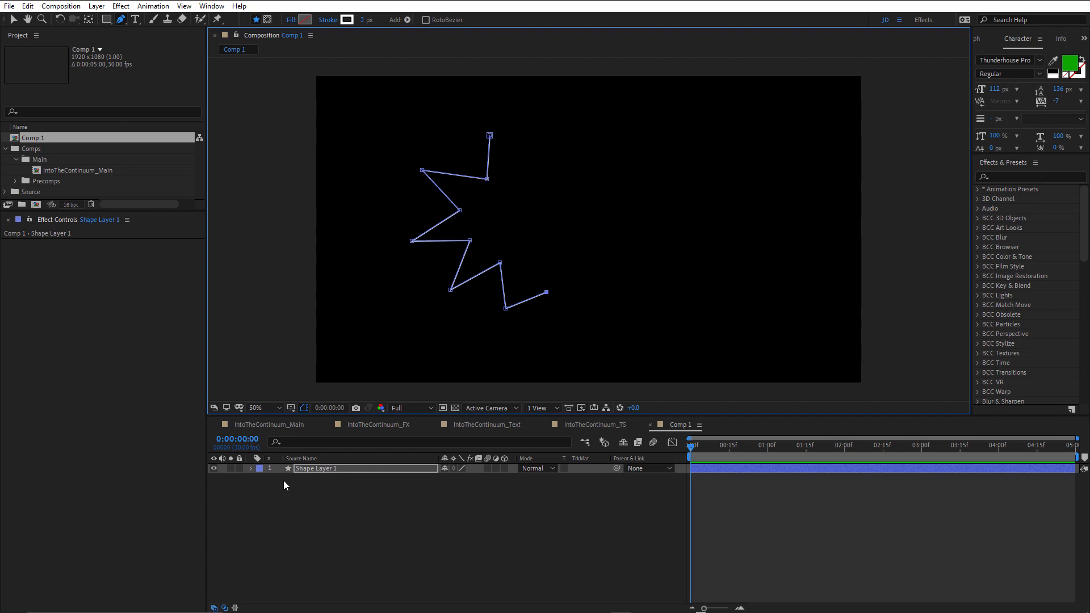
Expand the contents of Shape 1 in the new shape layer and delete Fill 1
left_click(251, 469)
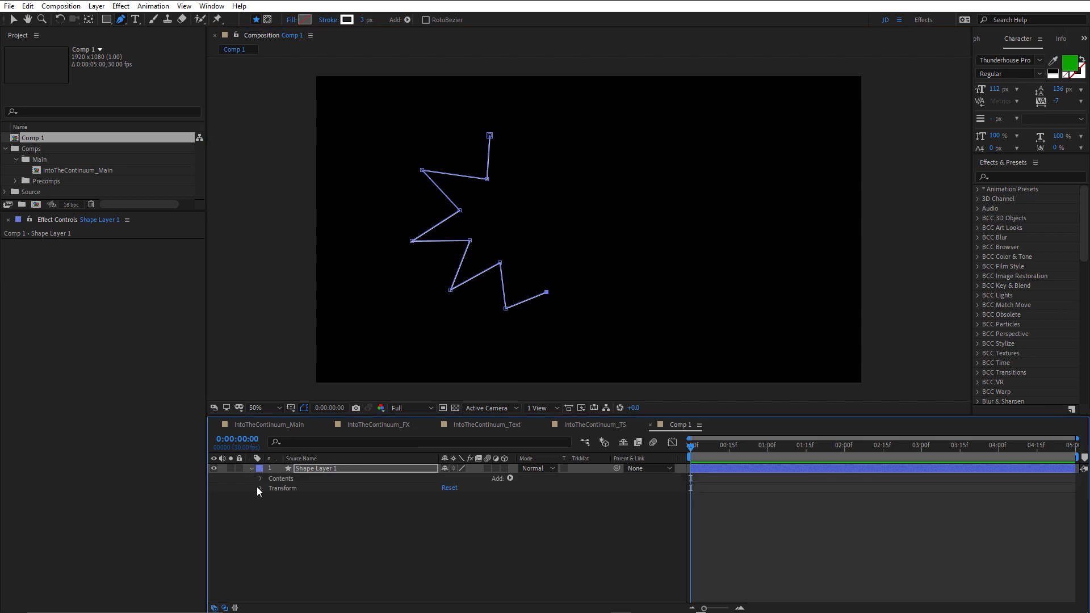
left_click(261, 479)
left_click(271, 488)
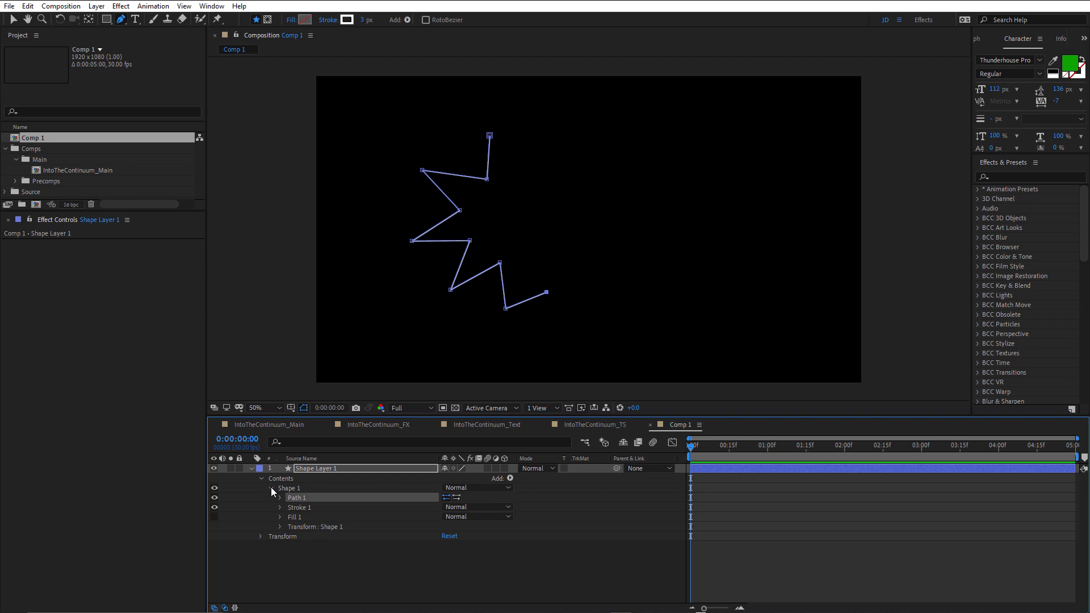
left_click(296, 517)
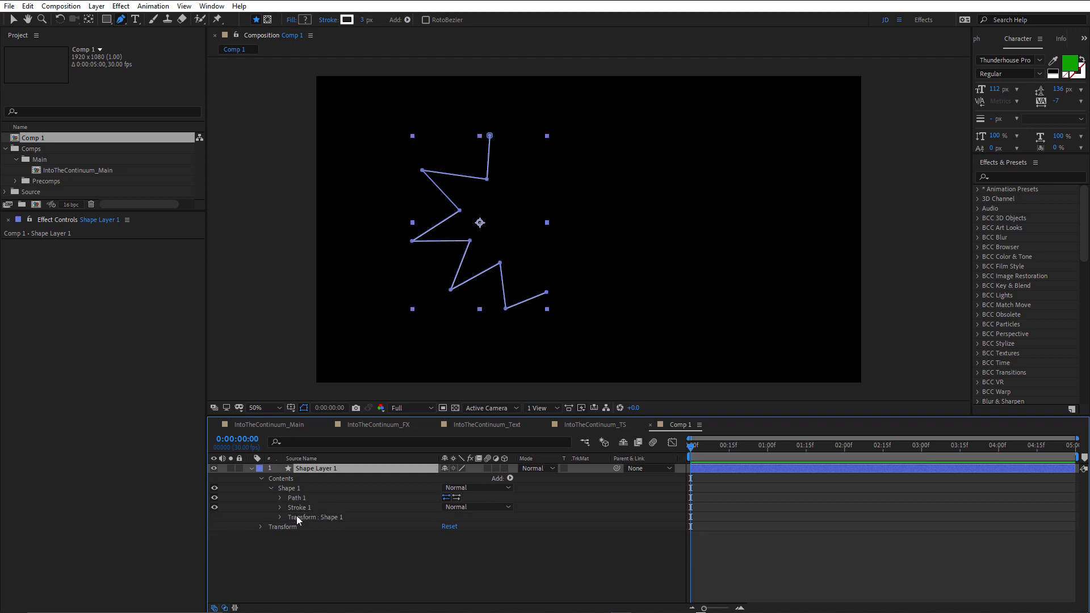
key("Delete")
Set the Stroke Width of Stroke 1 to 26
left_click(280, 507)
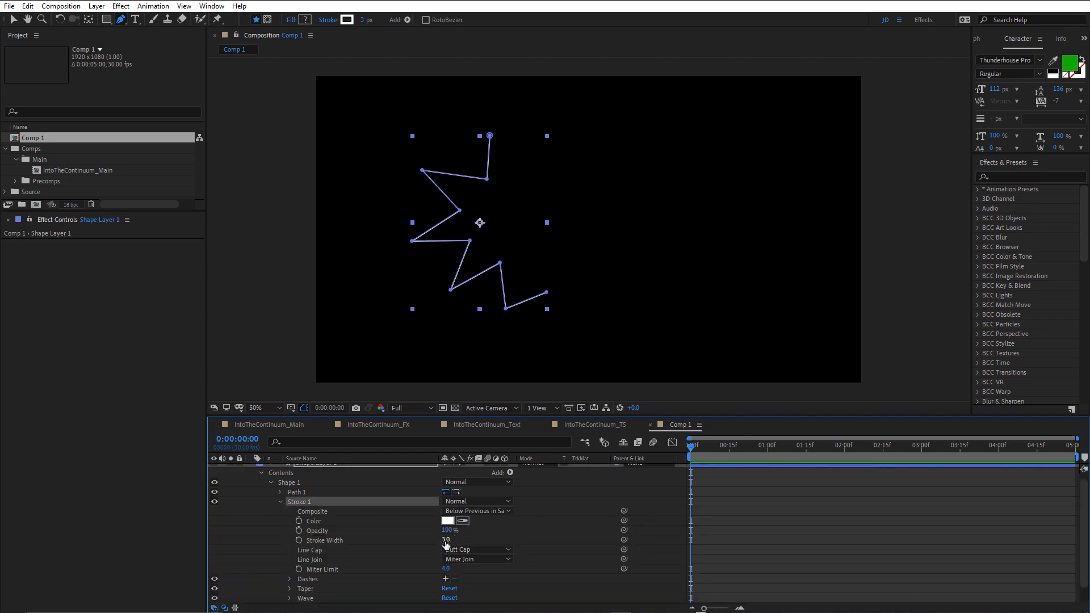
left_click_drag(452, 541, 455, 541)
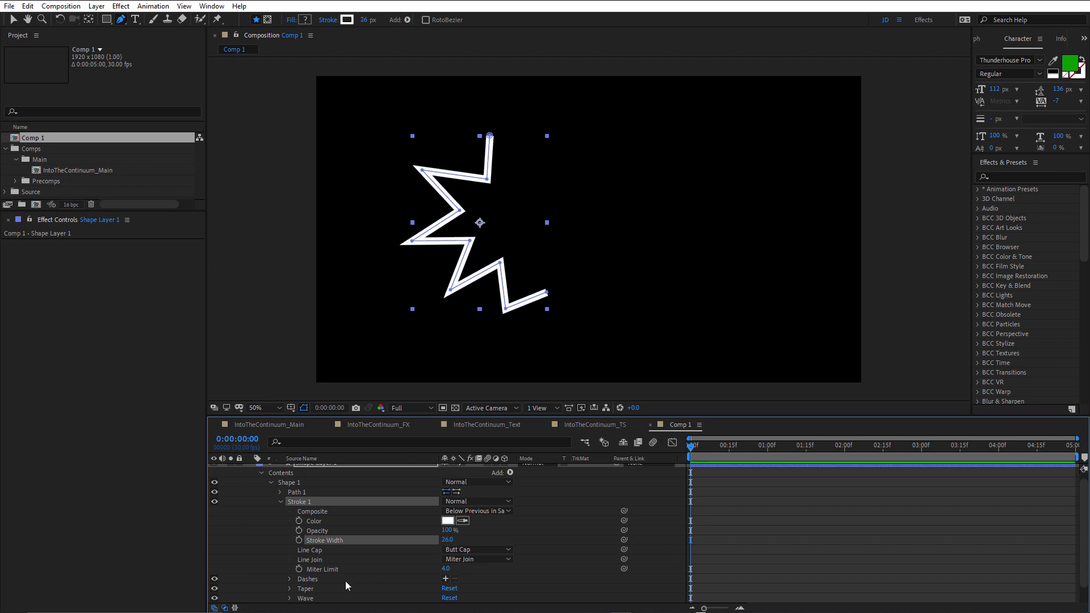
Set the Taper of Stroke 1 to a Start Length of 15% and an End Length of 15%
left_click(290, 589)
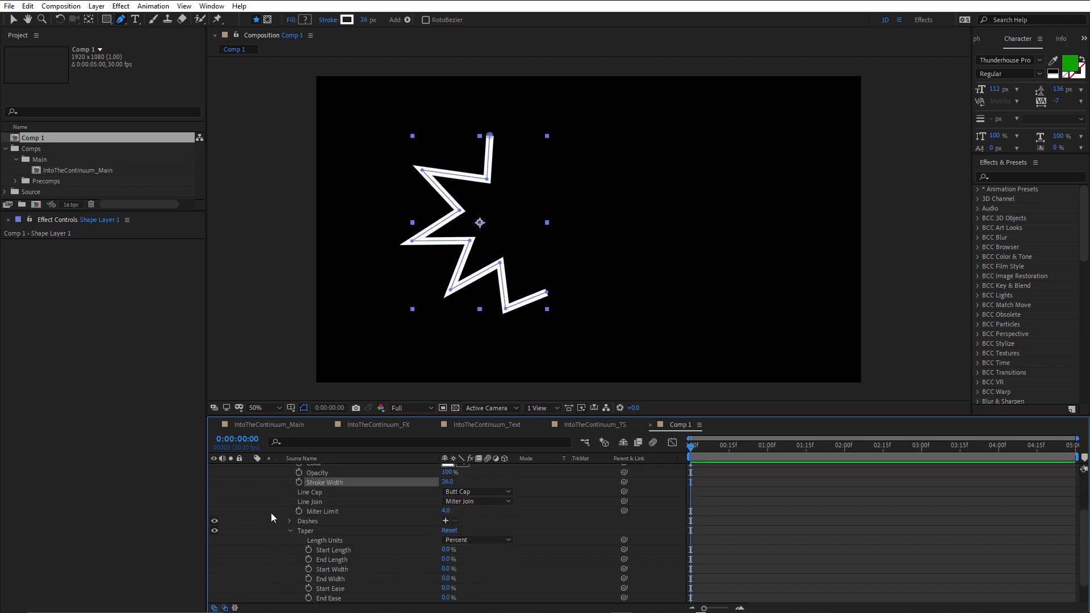
left_click(447, 550)
type("15")
key("Tab")
type("1")
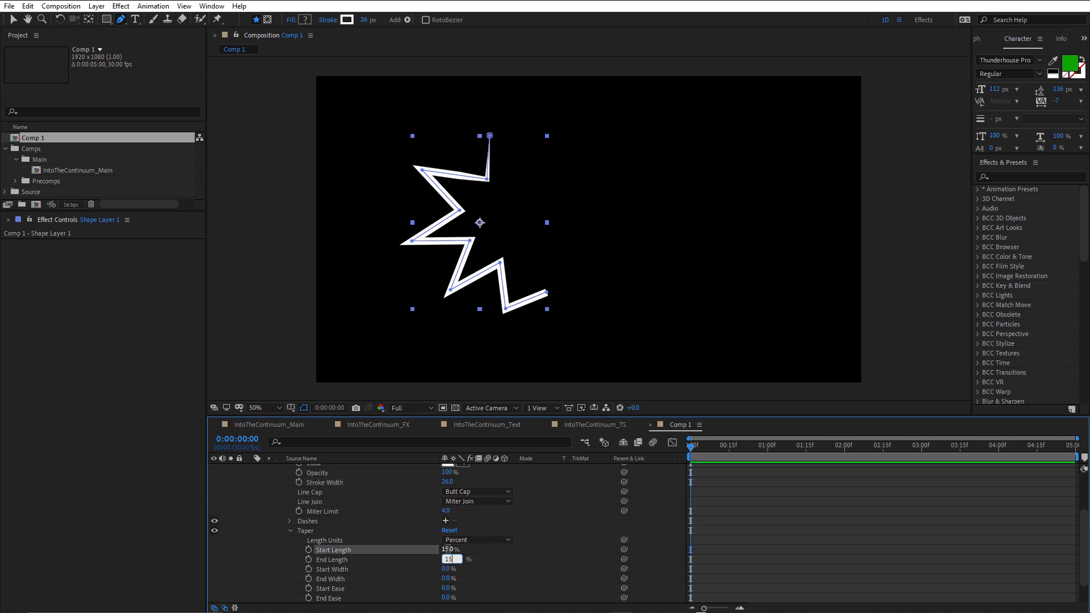
key("Return")
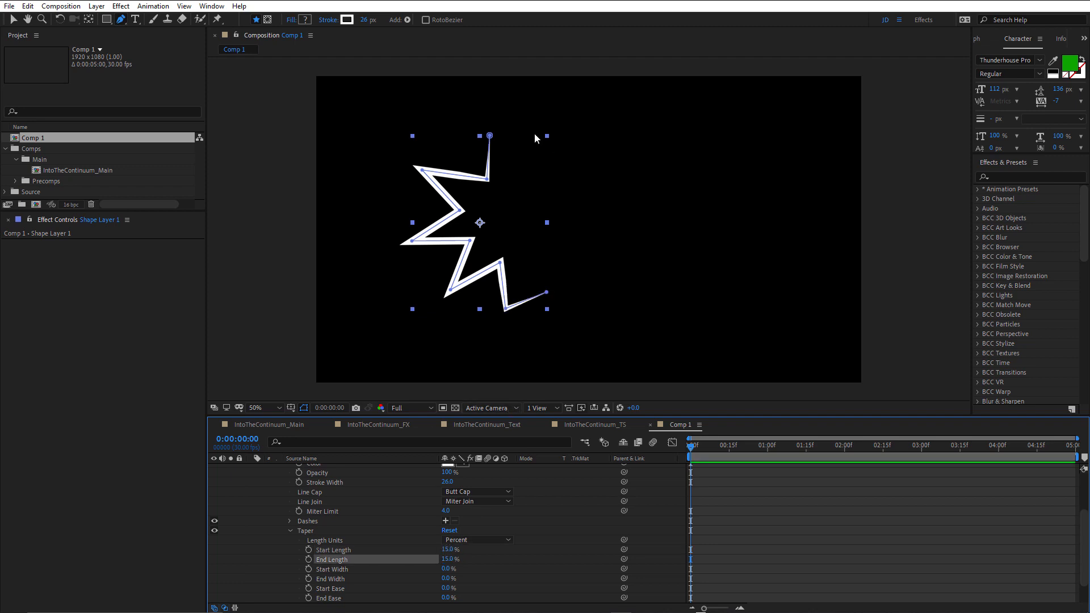
scroll(496, 139, "up", 2)
scroll(492, 138, "down", 2)
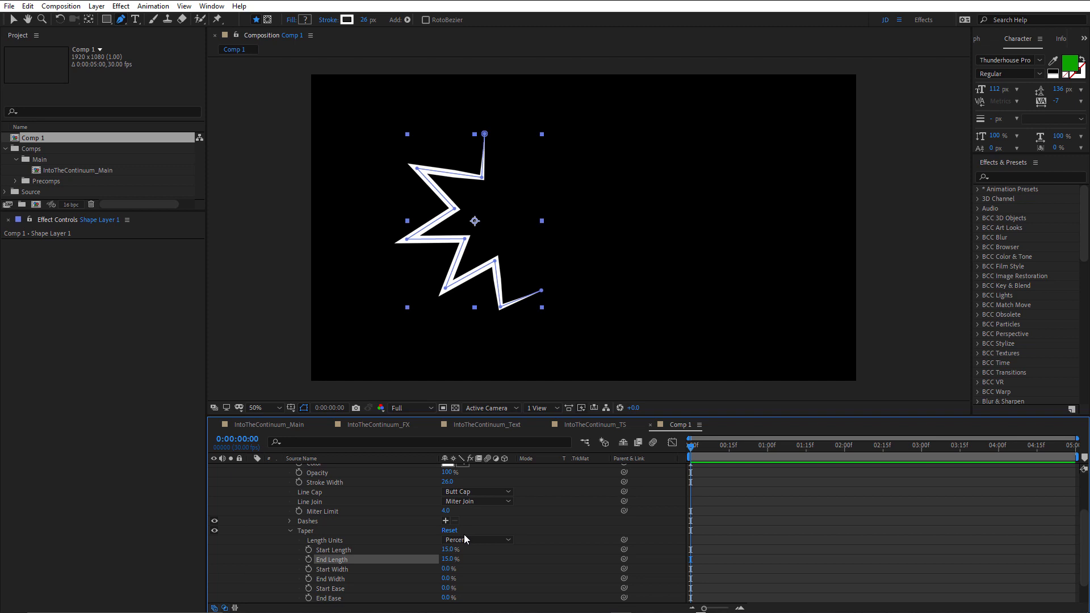
Turn on keyframing for the Path property of Path 1 at 0:00:00:00
scroll(379, 533, "up", 2)
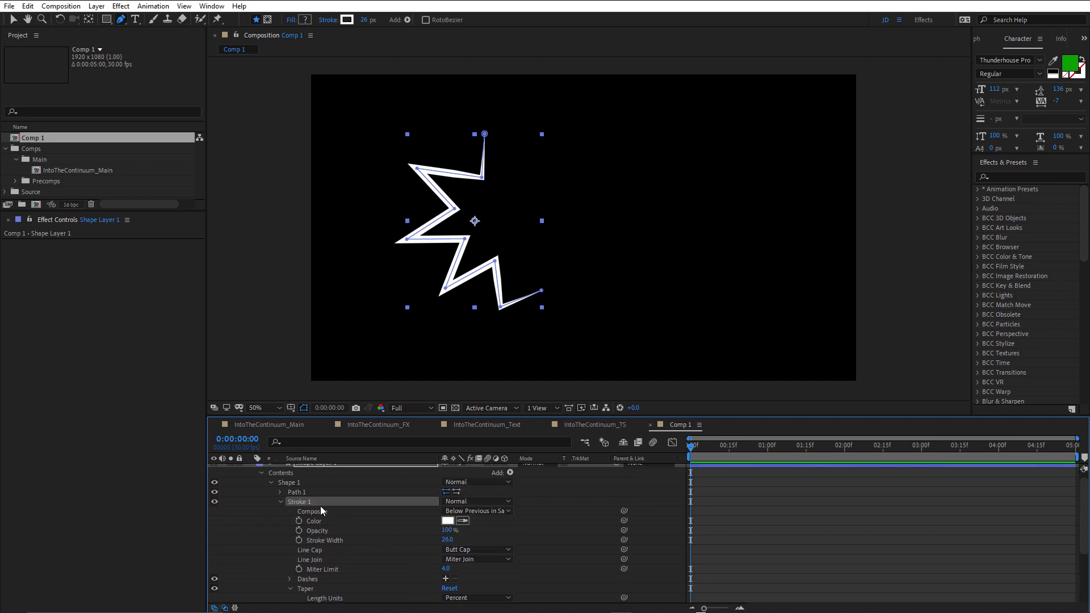
left_click(281, 493)
left_click(298, 502)
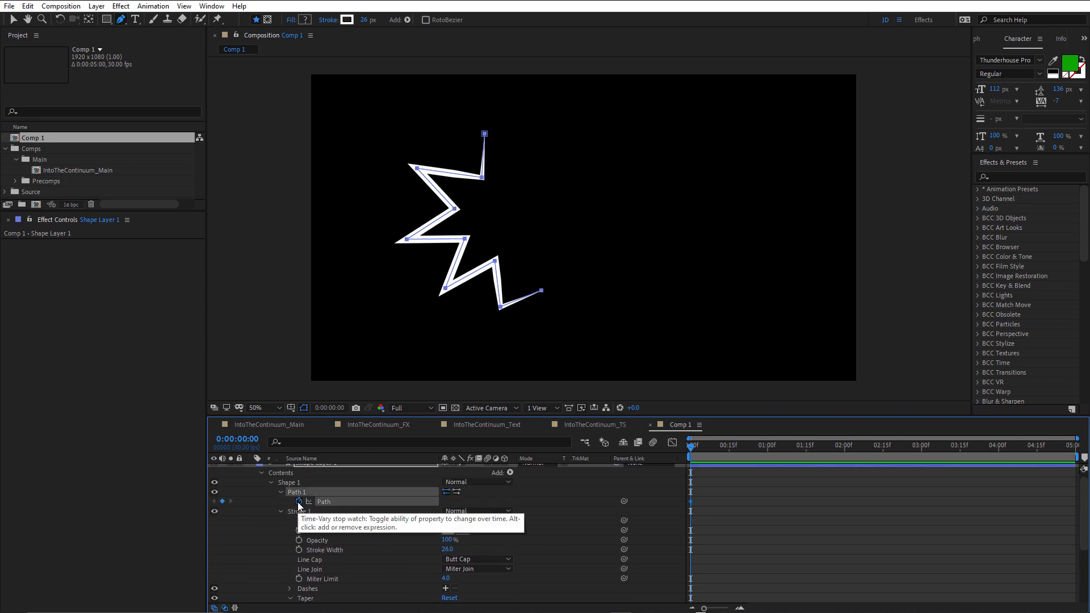
At 0:00:00:18, reposition every point of the path below its fixed upper endpoint to form a differently angled zigzag
left_click_drag(709, 446, 736, 447)
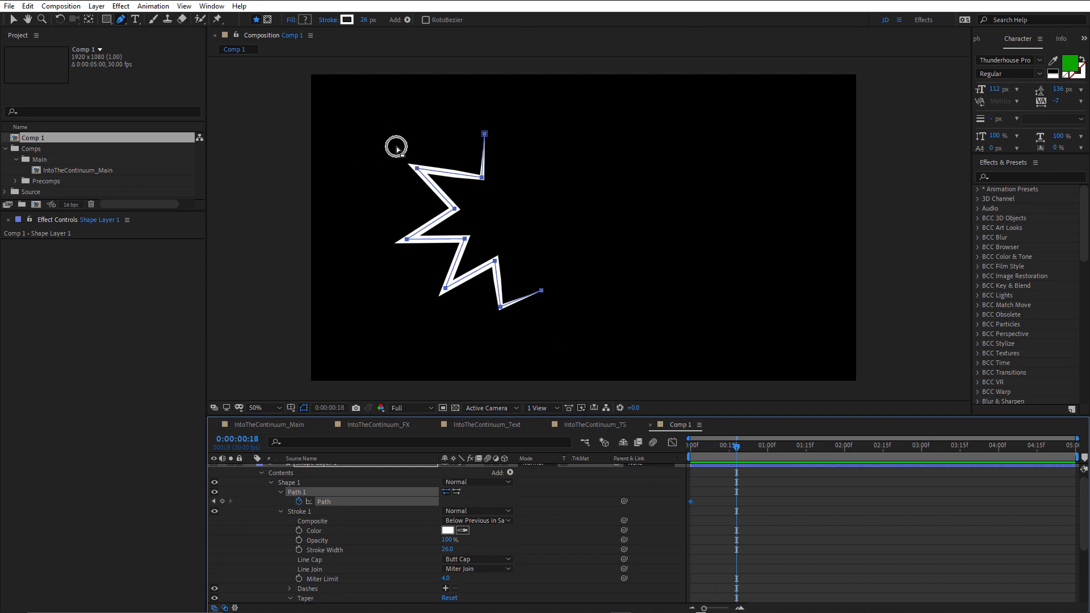
left_click_drag(378, 140, 434, 154)
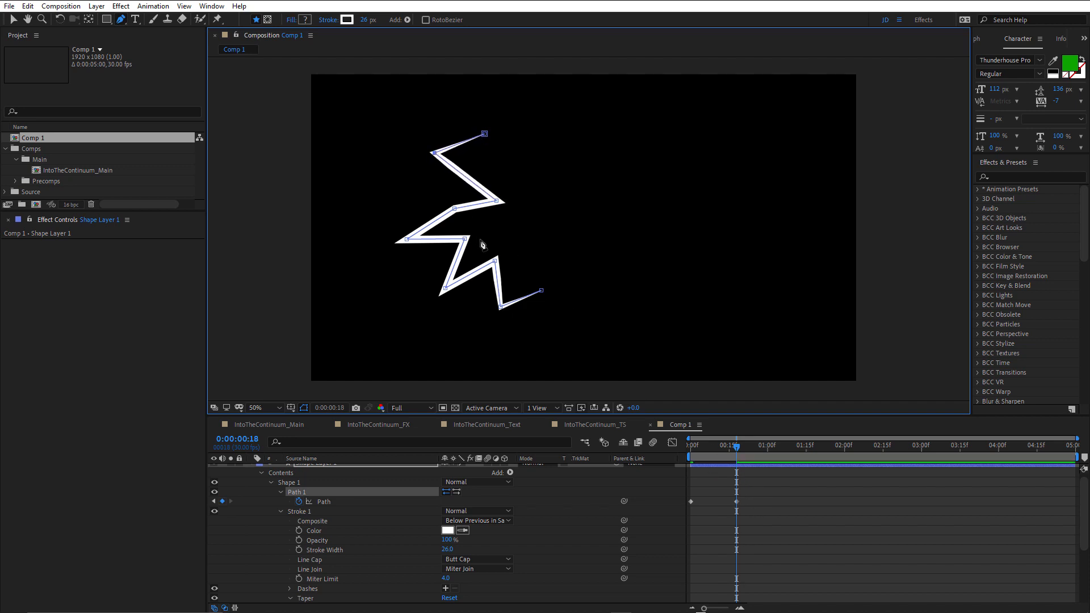
left_click_drag(455, 208, 424, 191)
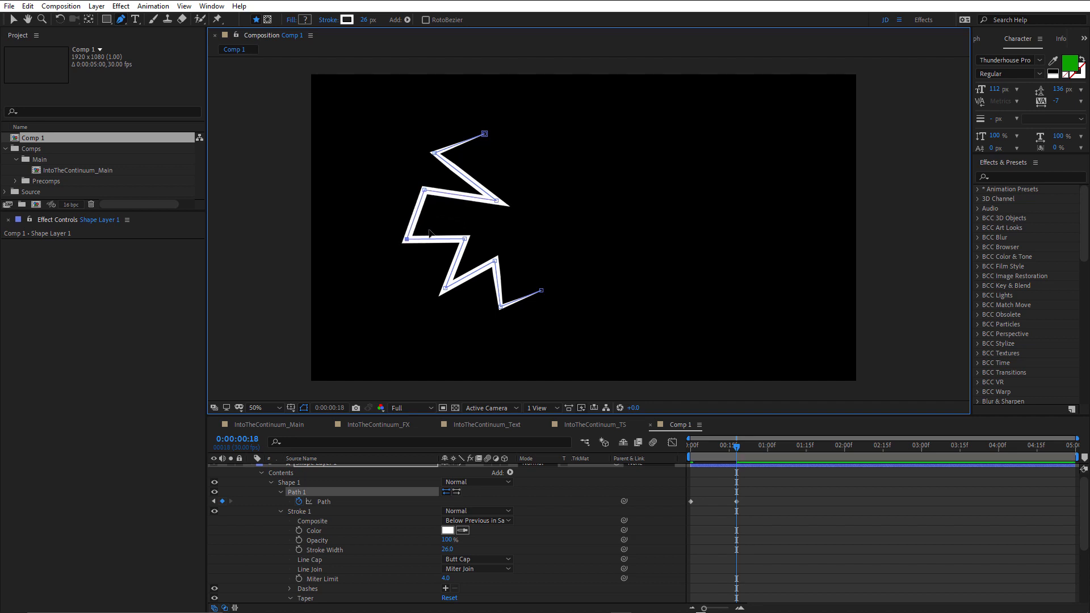
mouse_move(407, 238)
left_mouse_down()
mouse_move(467, 218)
mouse_move(451, 245)
mouse_move(406, 246)
left_mouse_up()
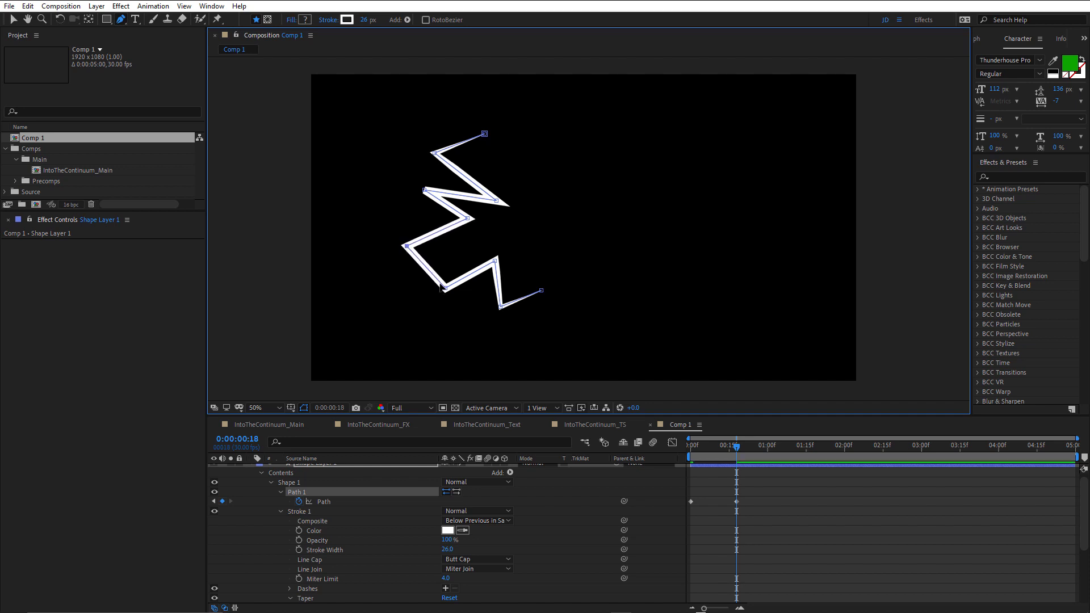
mouse_move(445, 286)
left_mouse_down()
mouse_move(489, 250)
mouse_move(468, 287)
mouse_move(446, 295)
mouse_move(519, 279)
mouse_move(511, 317)
left_mouse_up()
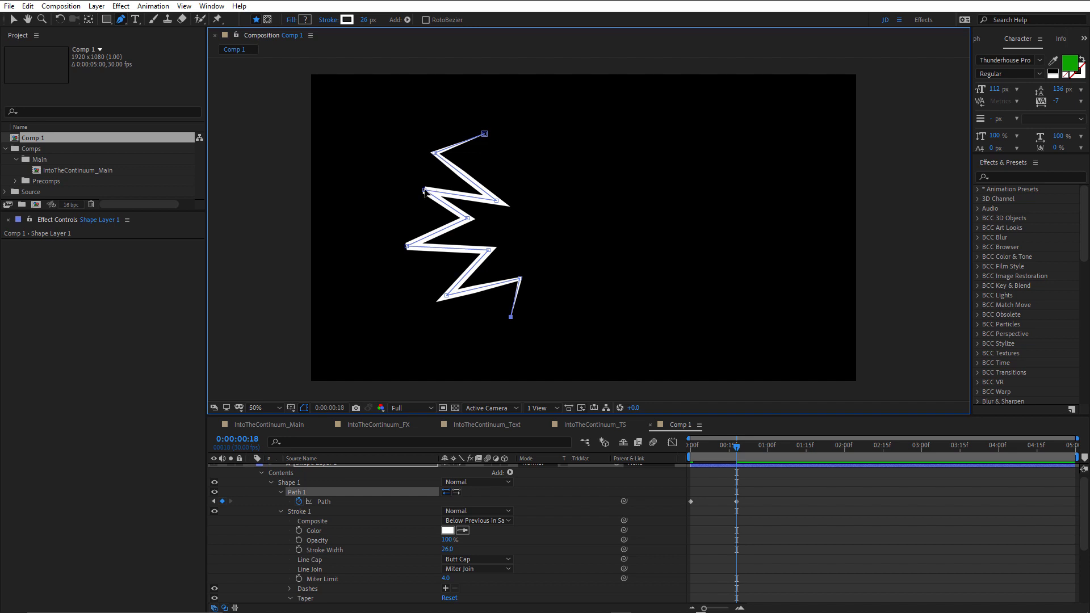
left_click_drag(424, 192, 416, 192)
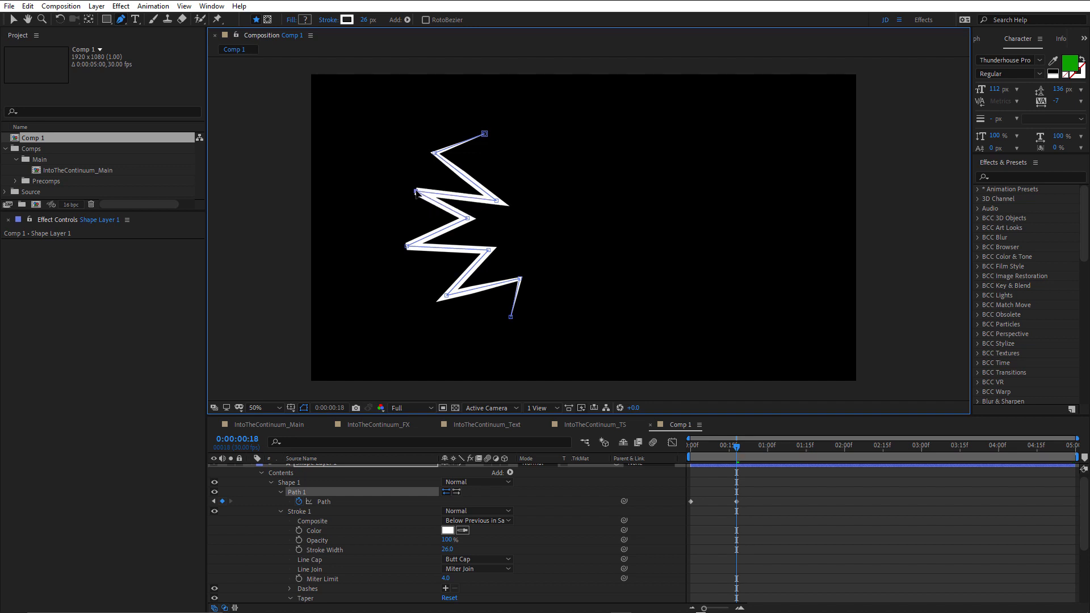
scroll(416, 192, "up", 4)
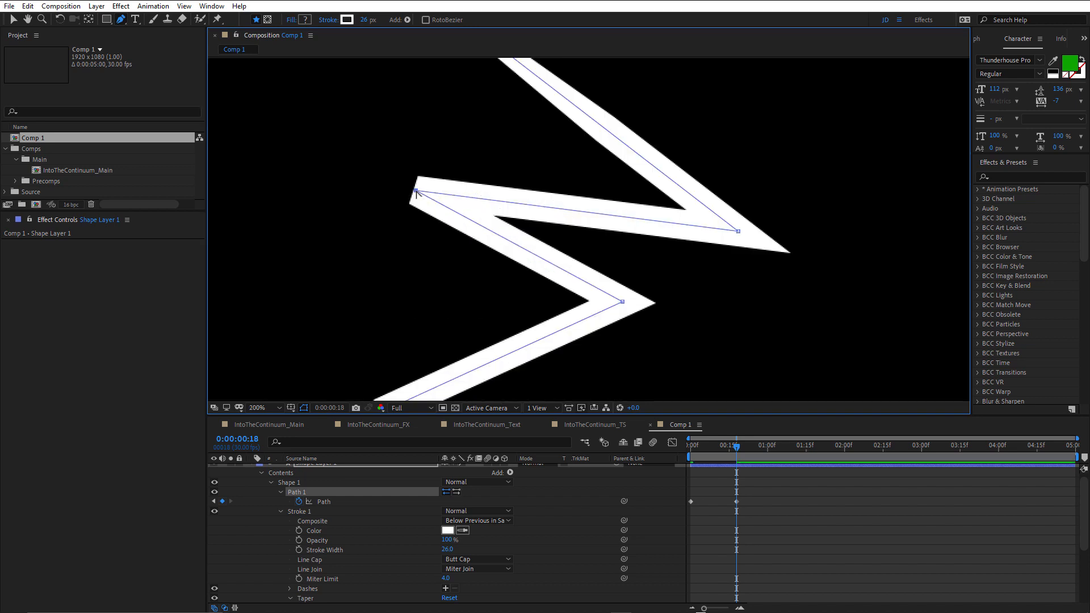
scroll(416, 193, "down", 2)
scroll(550, 211, "down", 2)
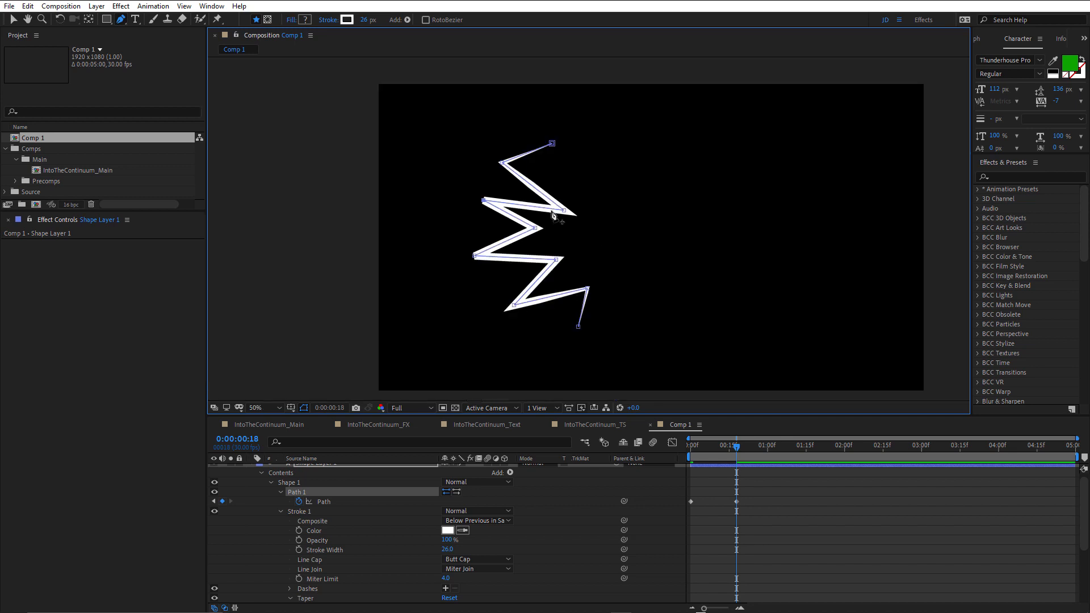
Select both Path keyframes and scrub from 0:00:00:00 to 0:00:00:19 to check the zigzag's motion
left_click_drag(711, 451, 683, 461)
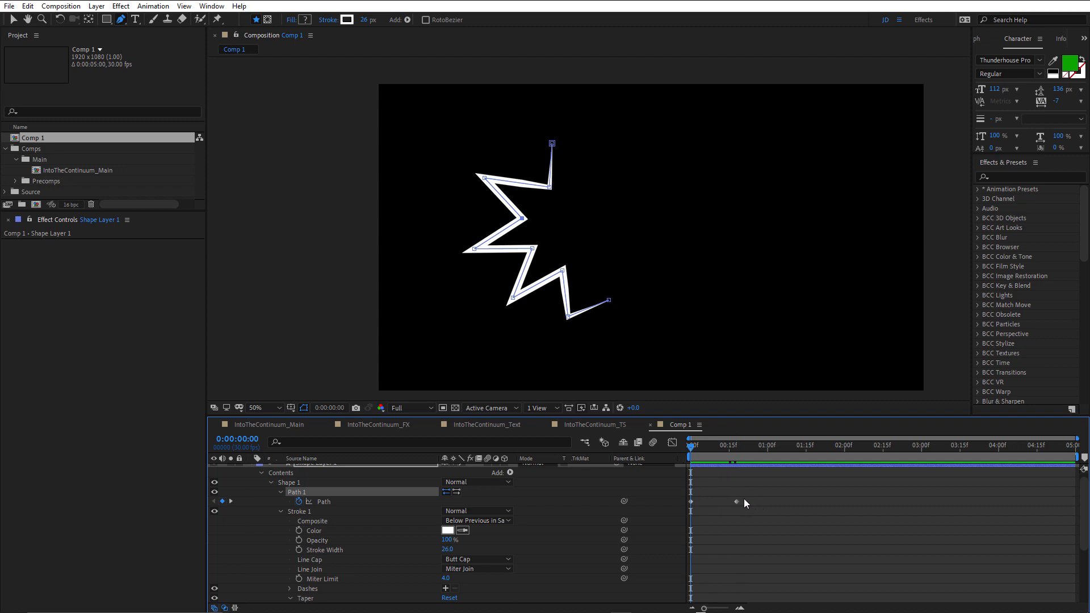
left_click_drag(744, 500, 677, 511)
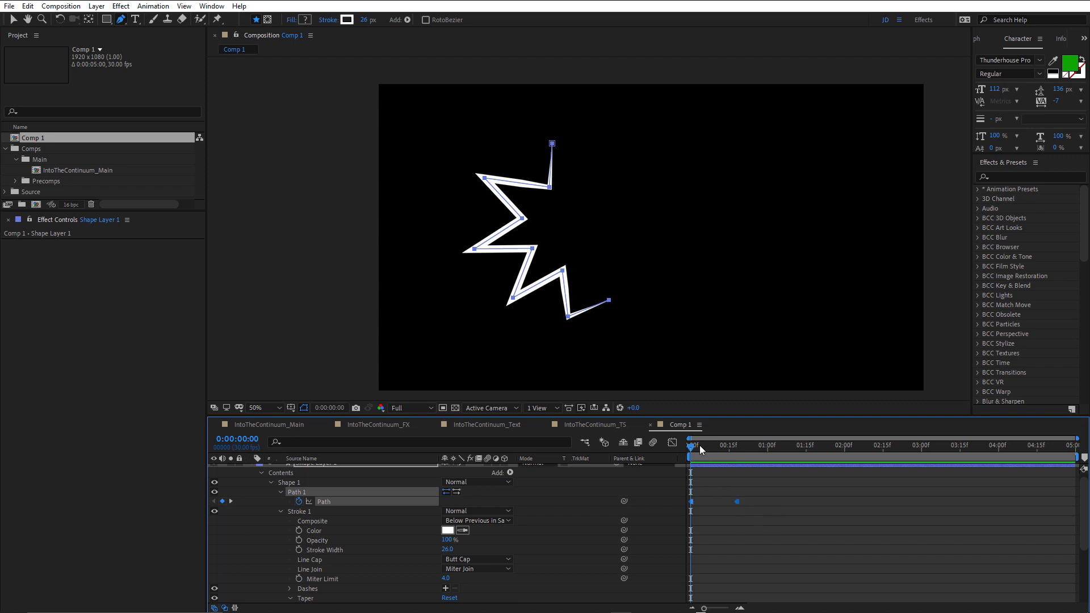
left_click_drag(700, 445, 739, 454)
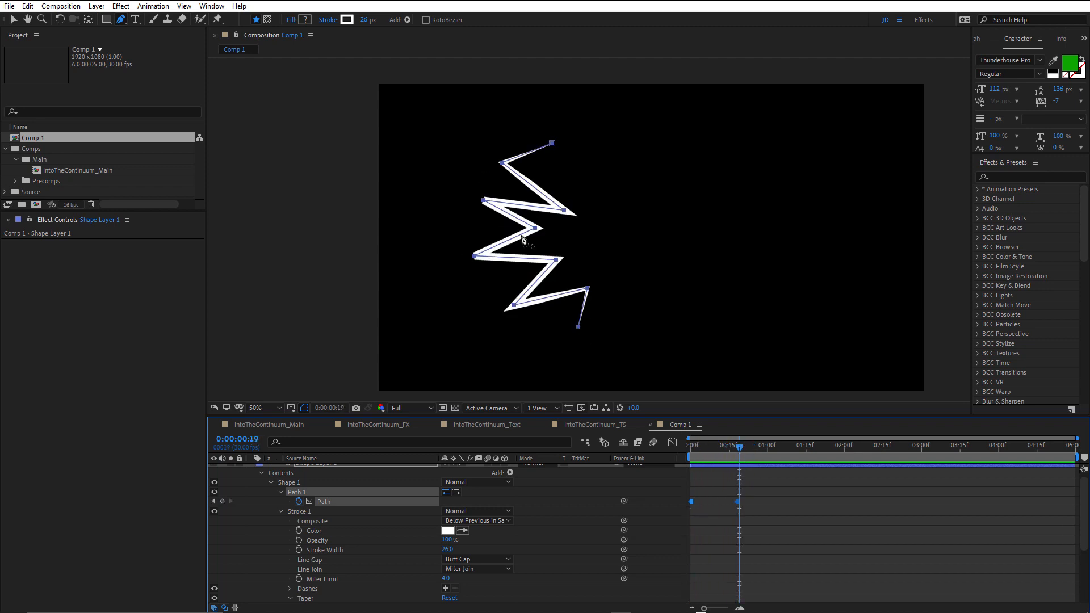
Set the Line Cap of Stroke 1 to Projecting Cap
scroll(481, 210, "up", 2)
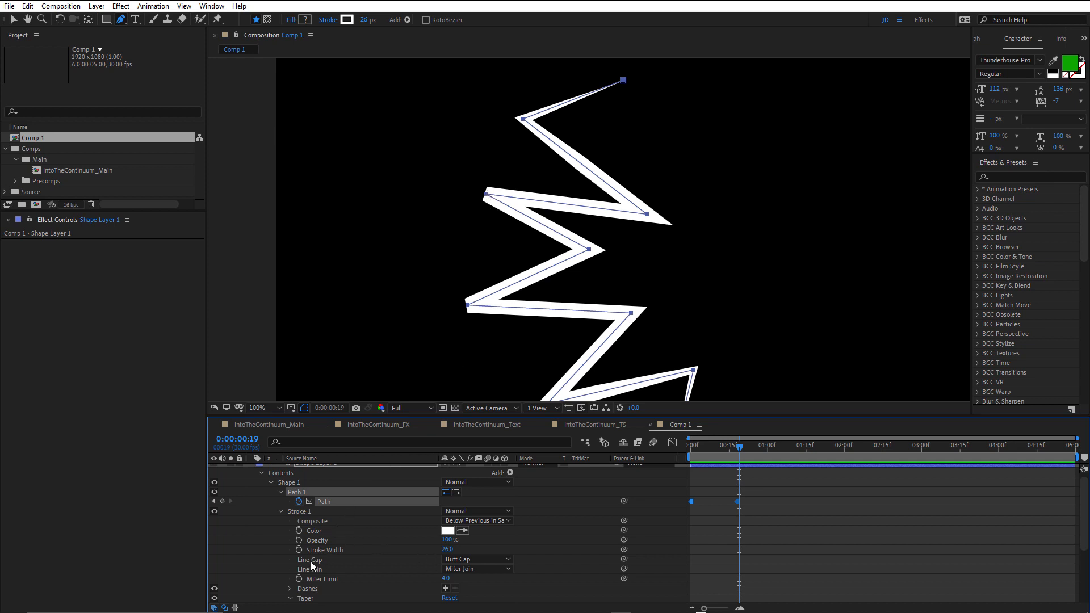
left_click(456, 562)
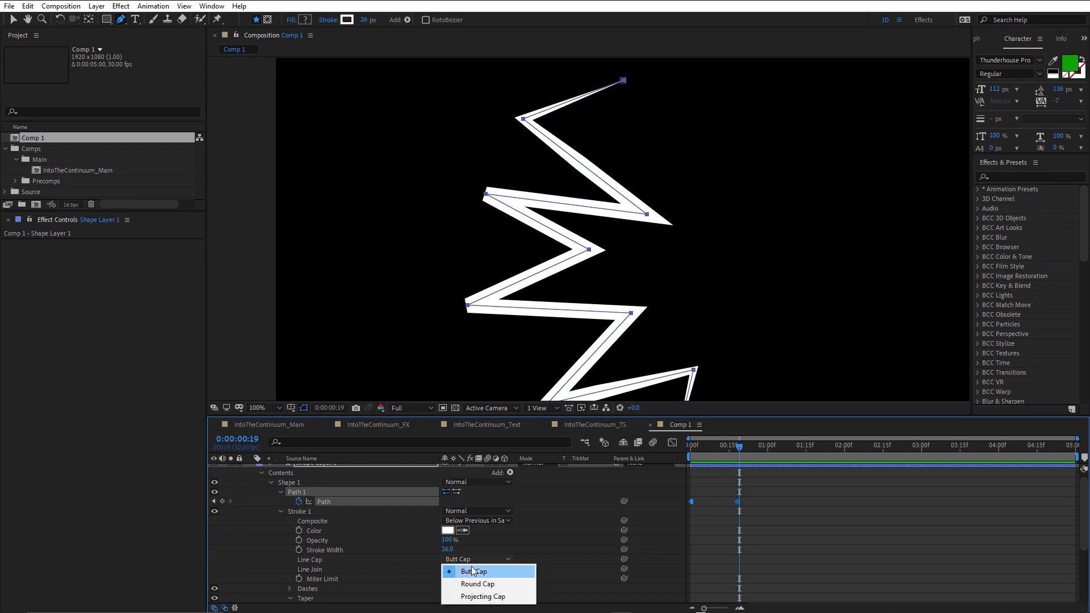
left_click(478, 597)
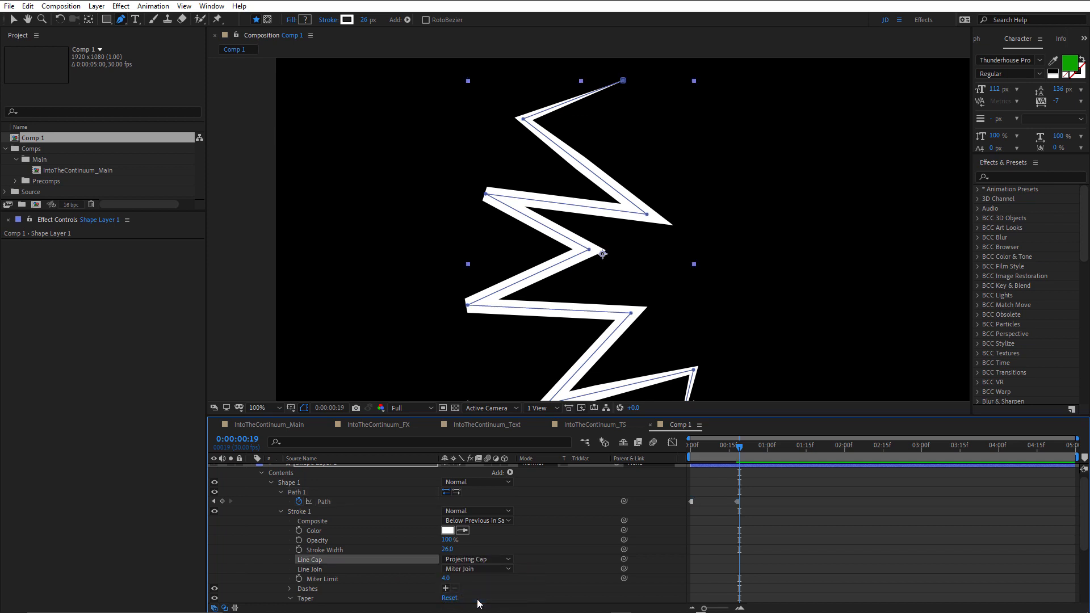
Try Round Cap as the Line Cap of Stroke 1 and undo the change
left_click(471, 561)
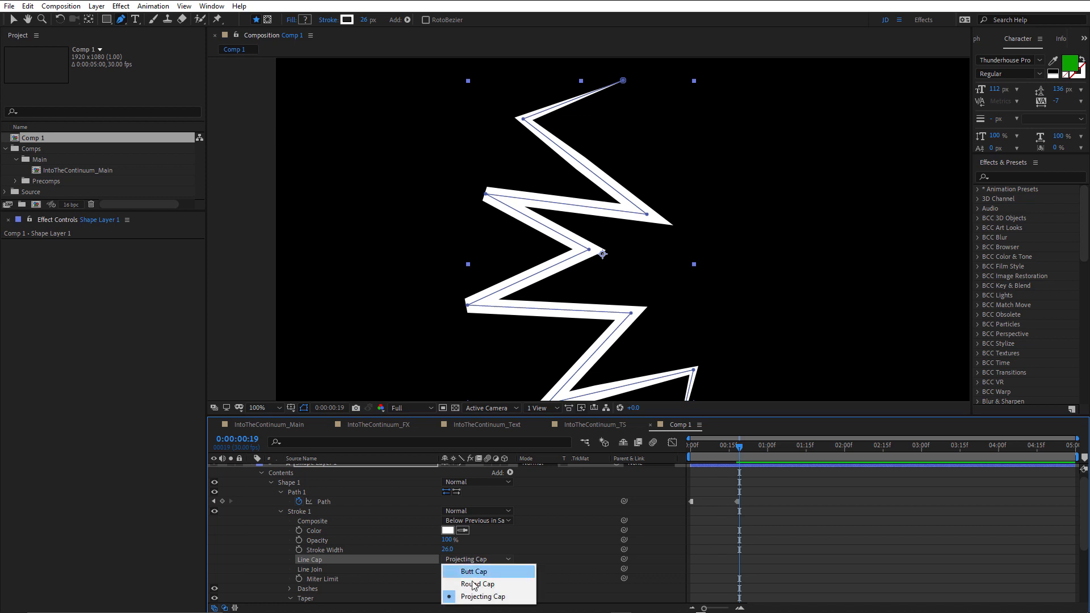
left_click(475, 586)
key("ctrl+z")
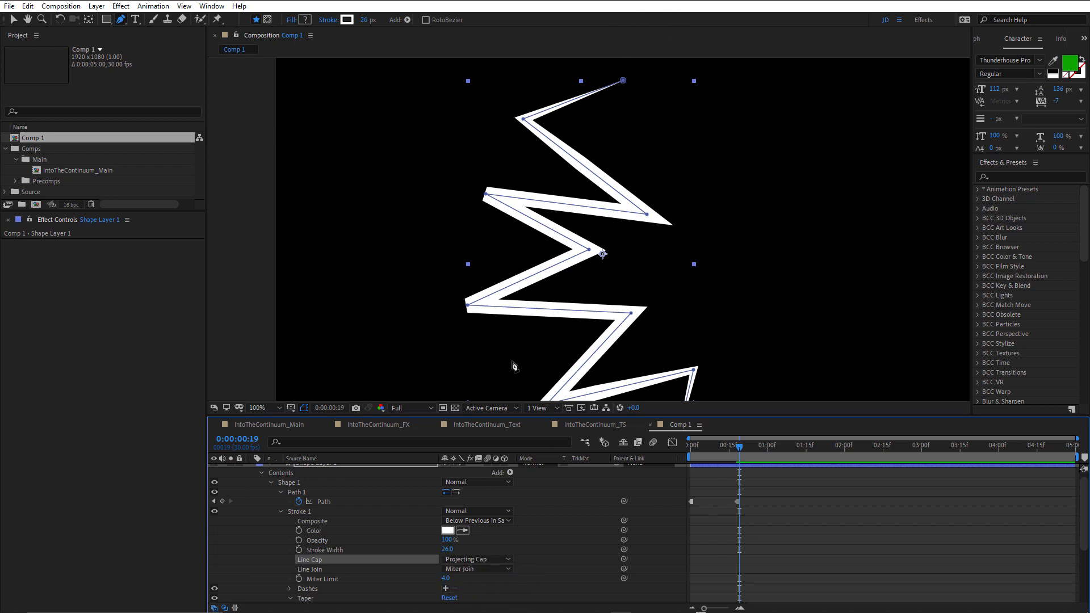
Try Bevel Join and Round Join as the Line Join of Stroke 1, and return it to Miter Join
left_click(473, 569)
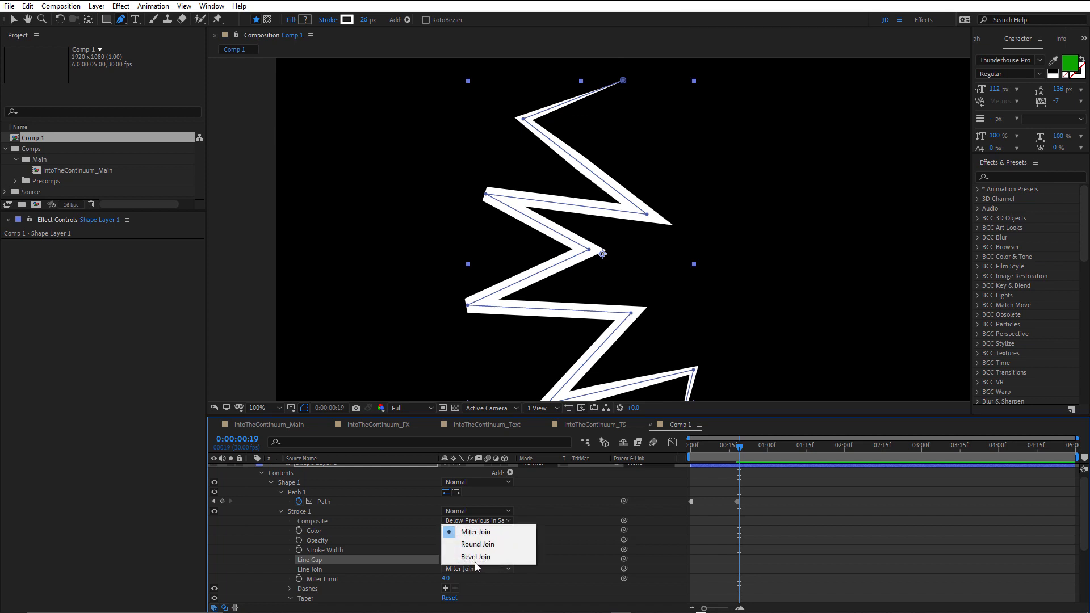
left_click(477, 557)
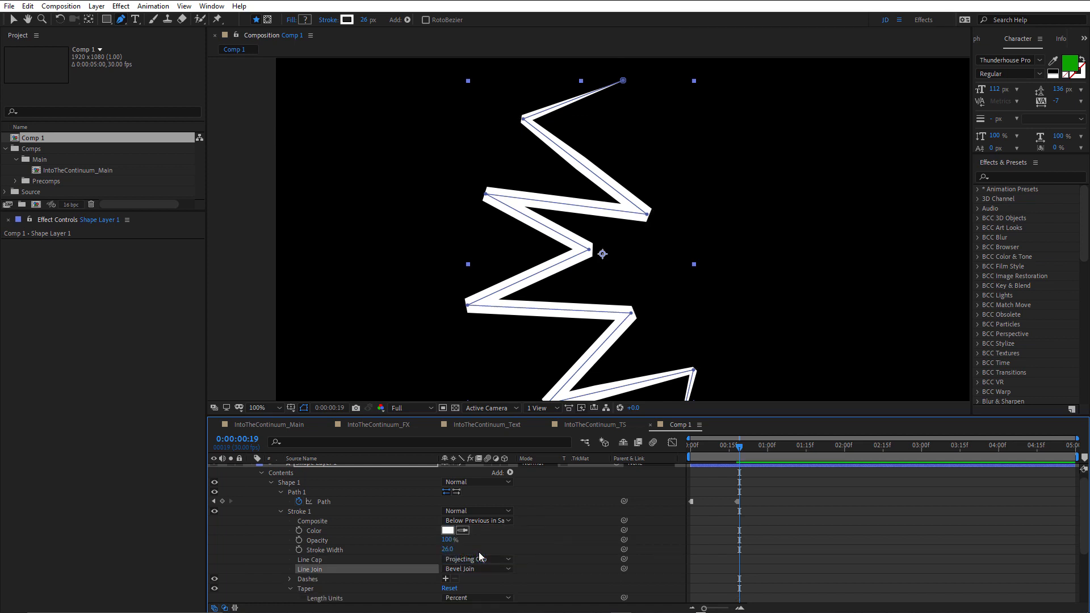
key("ctrl+z")
left_click(477, 569)
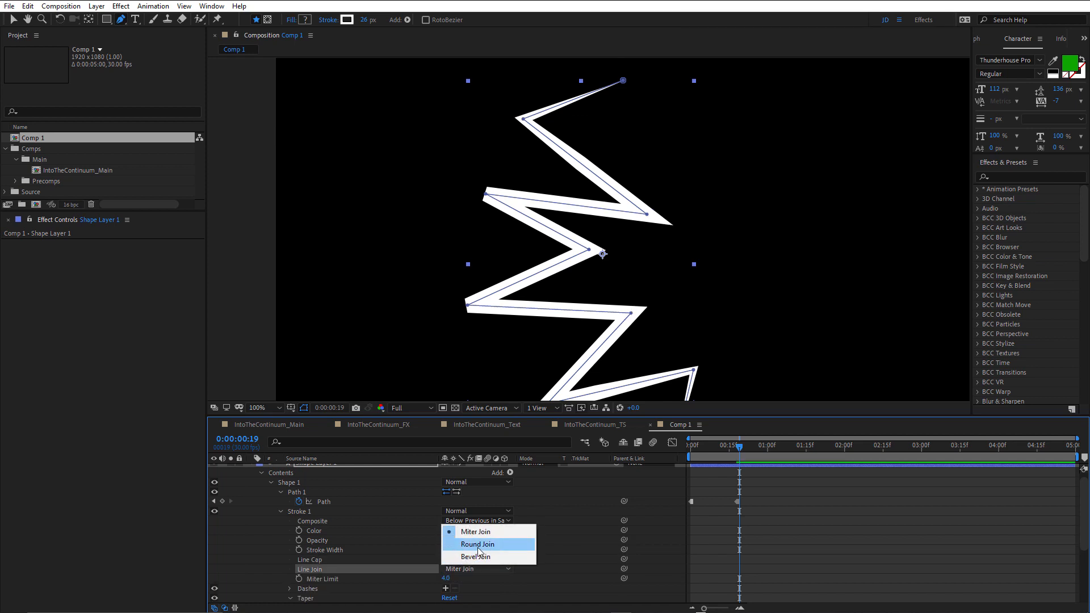
left_click(477, 545)
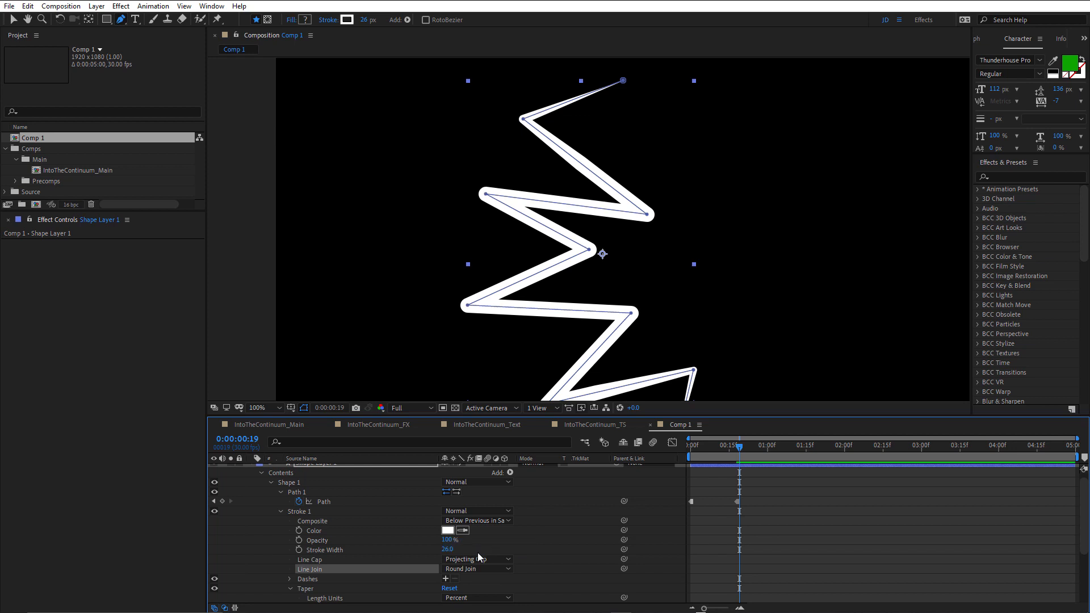
left_click(479, 569)
left_click(480, 534)
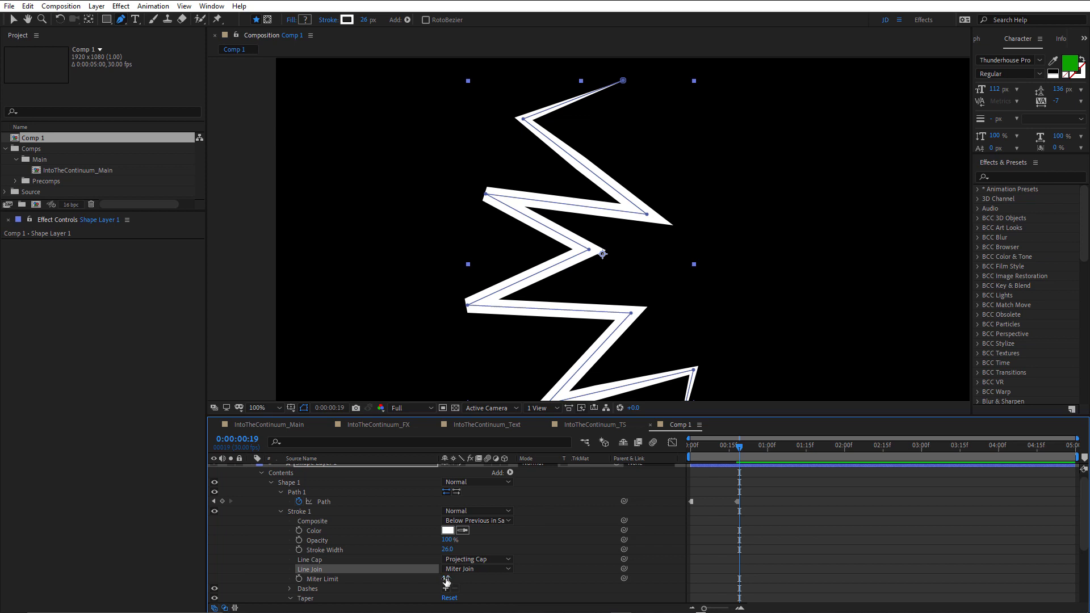
Set the Miter Limit of Stroke 1 to 14 and slightly shift the zigzag's two outermost left points at 0:00:00:19
mouse_move(445, 578)
left_mouse_down()
mouse_move(457, 578)
mouse_move(448, 578)
left_mouse_up()
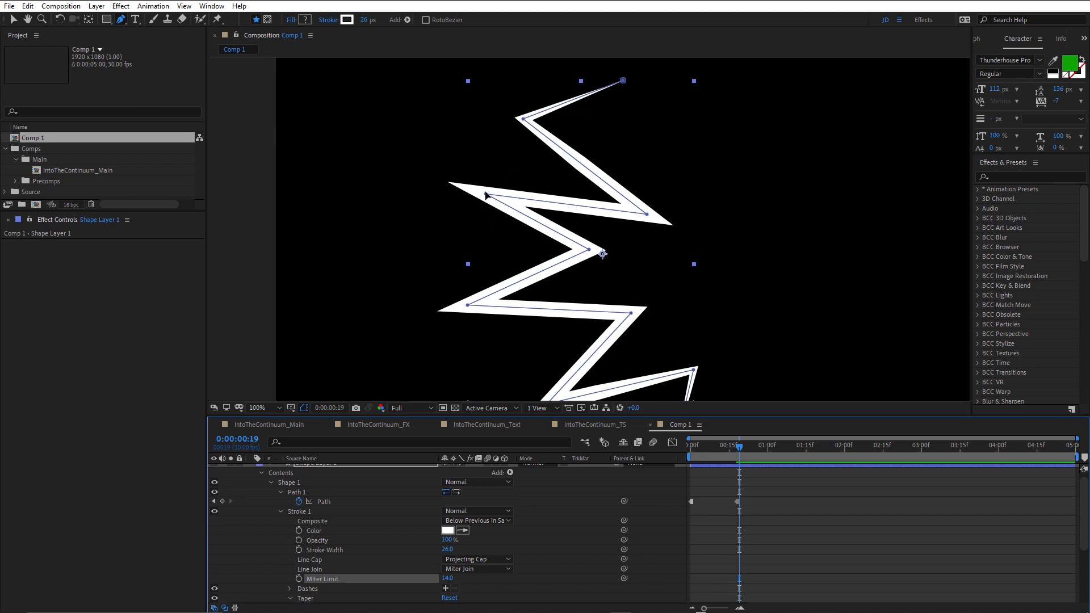
mouse_move(486, 195)
left_mouse_down()
mouse_move(525, 206)
mouse_move(480, 180)
left_mouse_up()
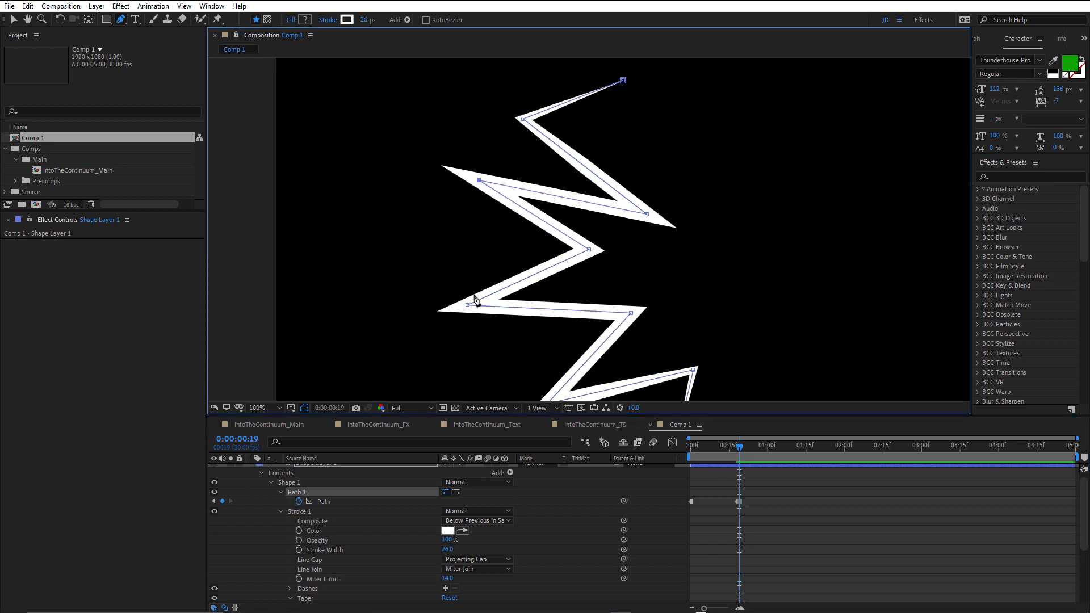
left_click_drag(471, 308, 474, 314)
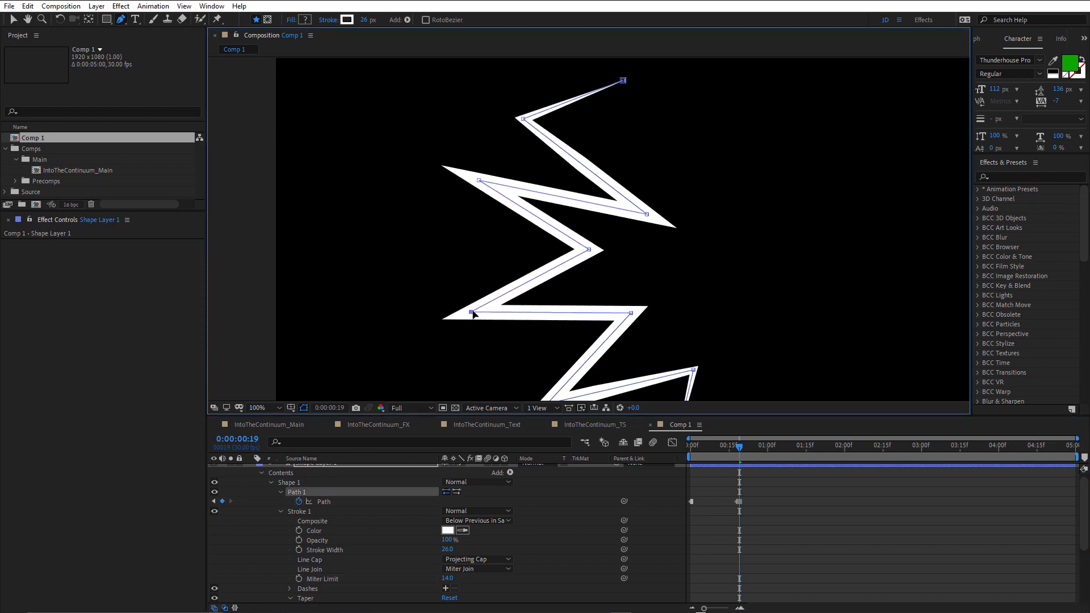
At 0:00:00:00, duplicate Path 1 inside Shape 1 and move the whole copy to the right of the original zigzag
left_click_drag(697, 444, 653, 467)
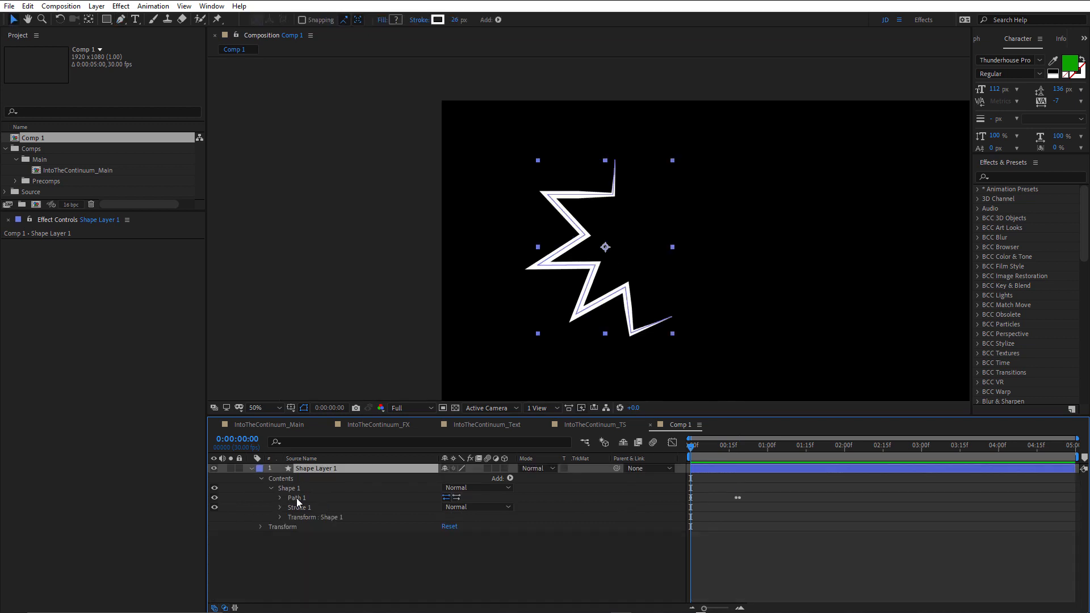
left_click(298, 500)
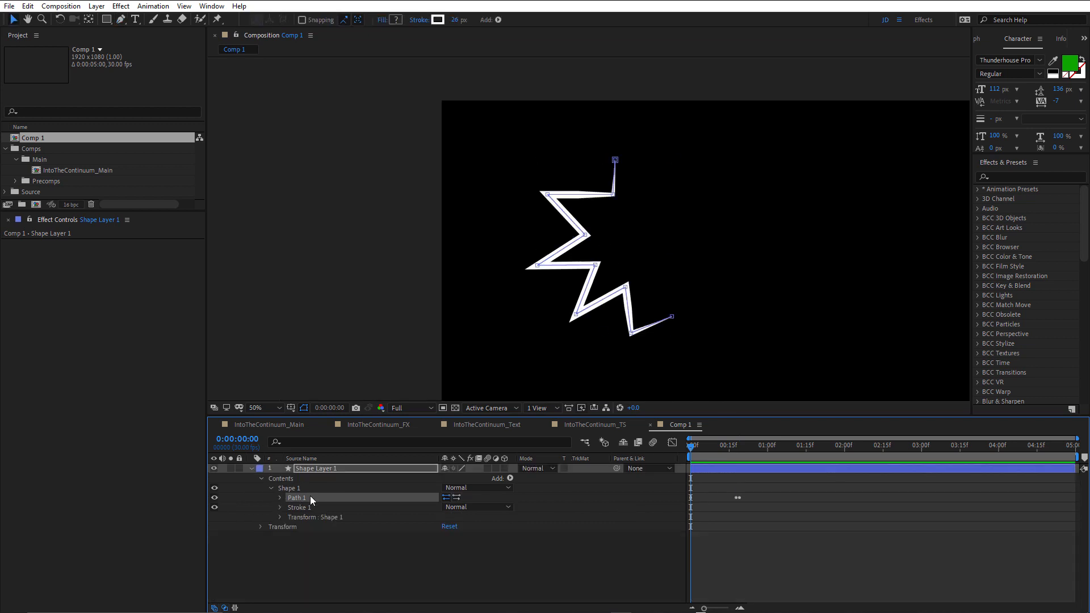
key("ctrl+d")
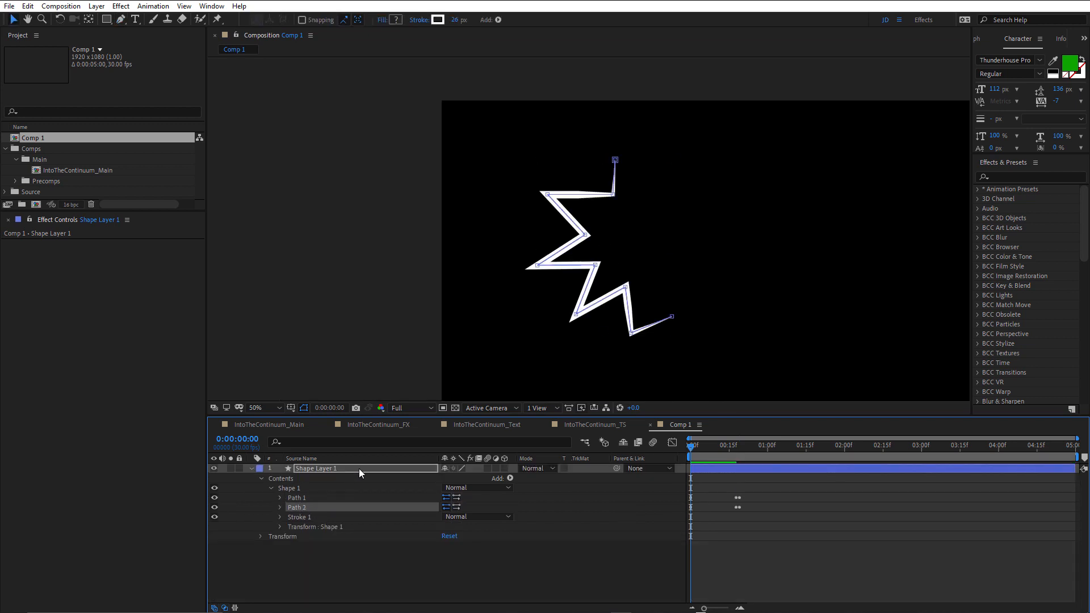
double_click(586, 236)
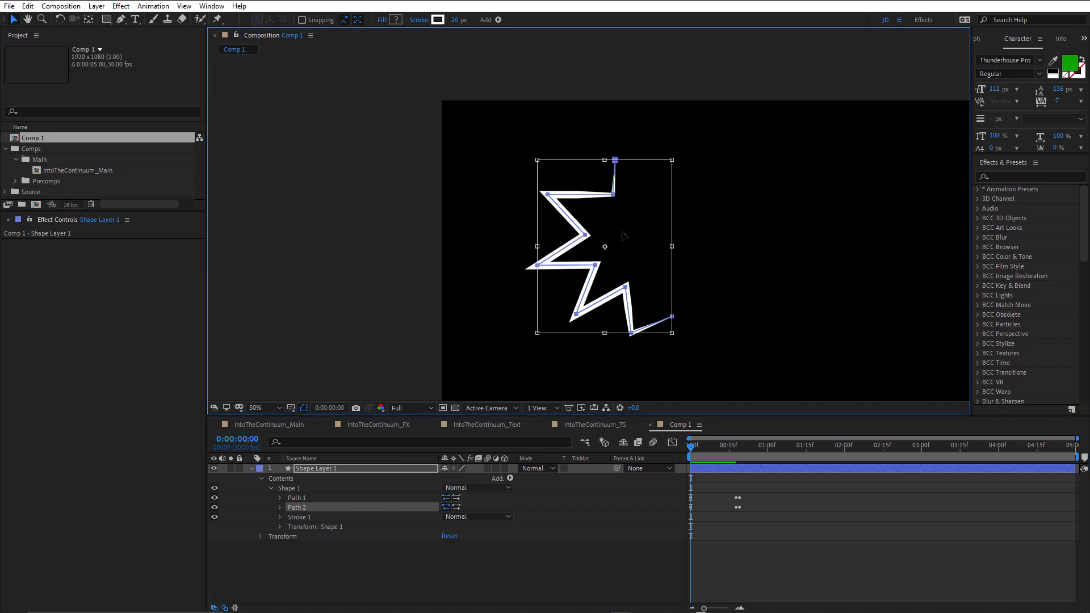
left_click_drag(623, 235, 851, 223)
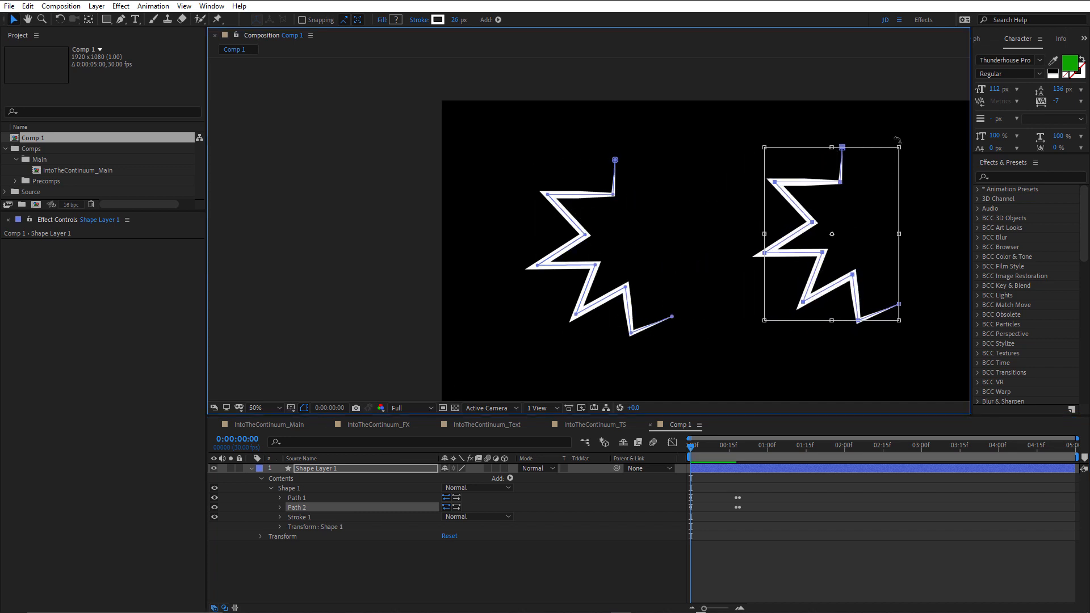
Rotate the copied zigzag at 0:00:00:00 so its spikes fan up and to the right, and reposition it opposite the original
left_click_drag(897, 139, 837, 322)
left_click_drag(827, 240, 851, 222)
key("Return")
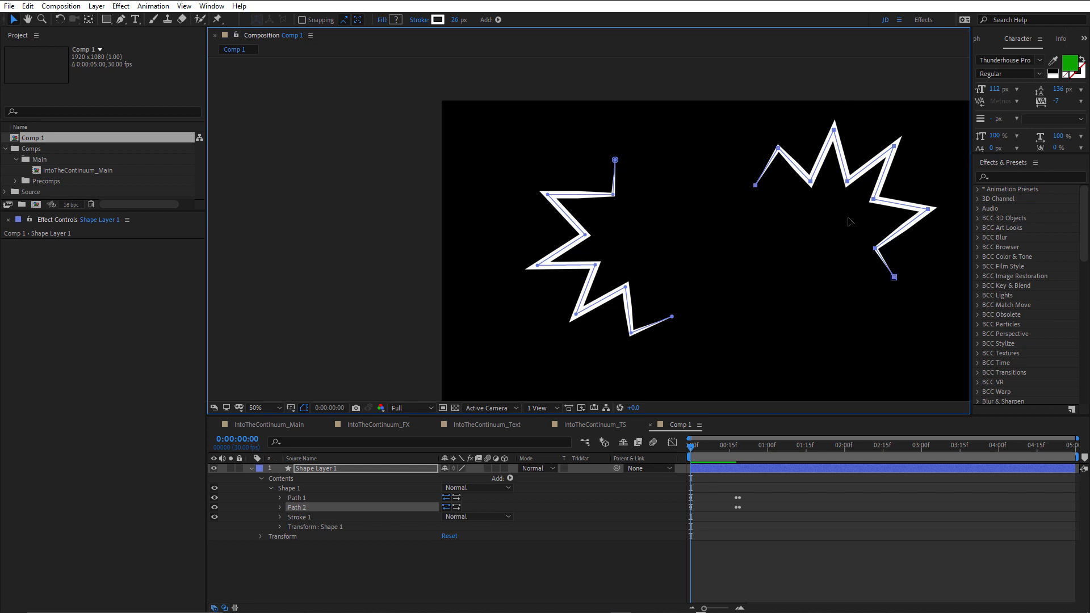
left_click_drag(700, 444, 650, 468)
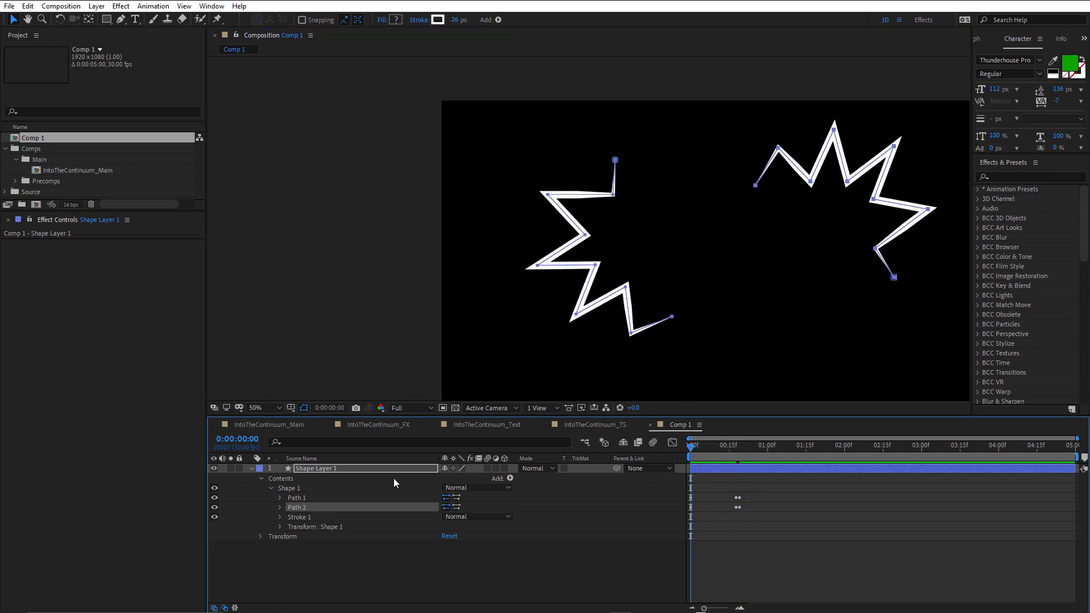
Show the keyframed paths of Shape Layer 1 and delete both Path keyframes just before 0:00:00:19
key("u")
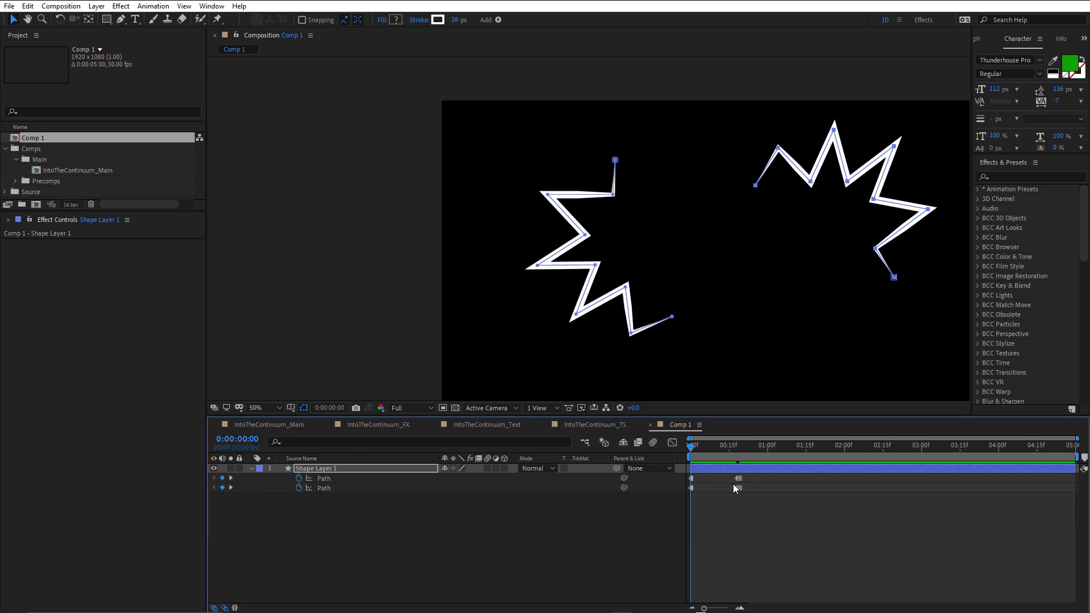
scroll(734, 484, "up", 5)
left_click_drag(766, 501, 762, 443)
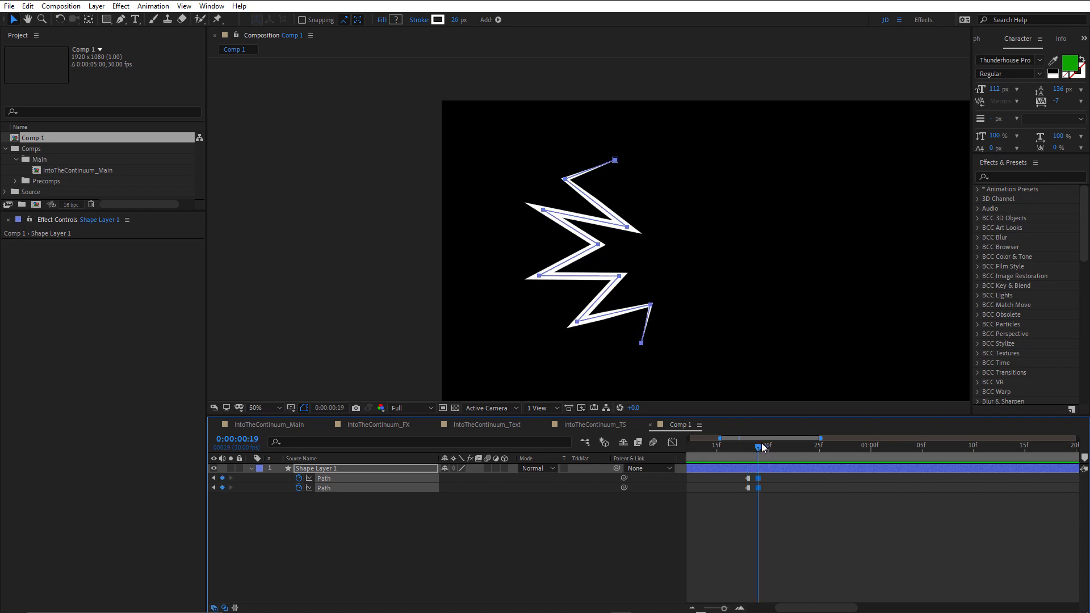
left_click(746, 498)
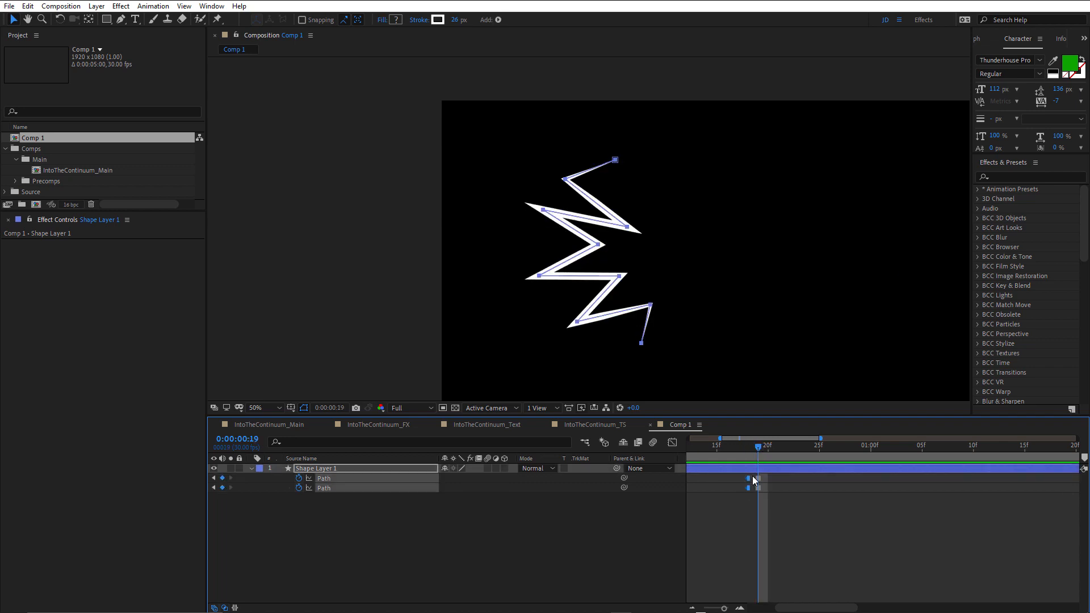
left_click(752, 475)
At 0:00:00:19, rotate the second path so its spikes face right and move it to the right of the original zigzag
left_click(758, 487)
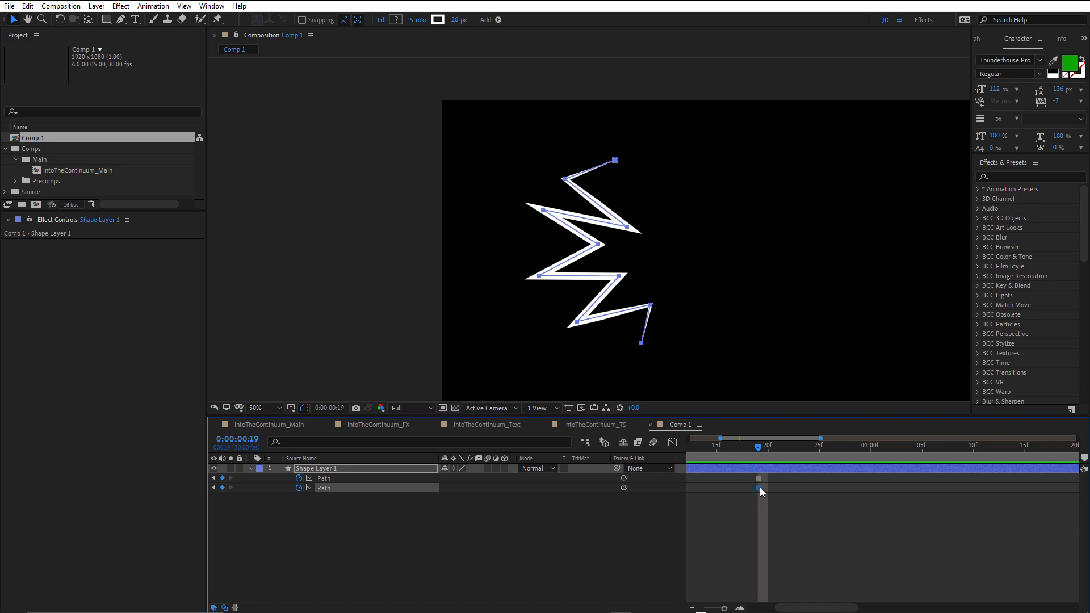
double_click(652, 305)
left_click_drag(639, 143, 618, 344)
key("Return")
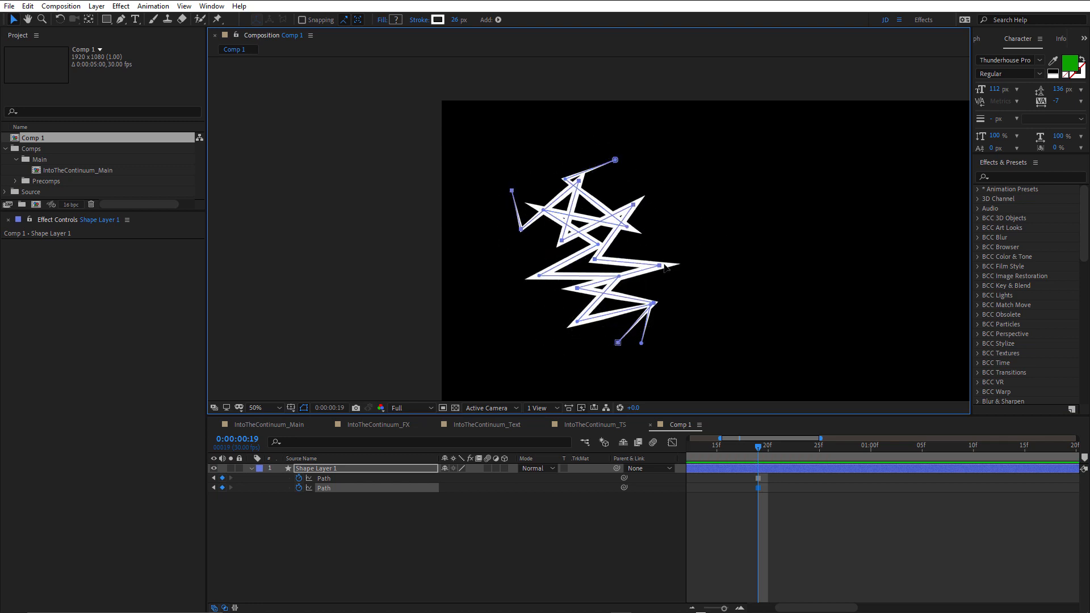
left_click_drag(666, 267, 902, 221)
scroll(740, 508, "down", 2)
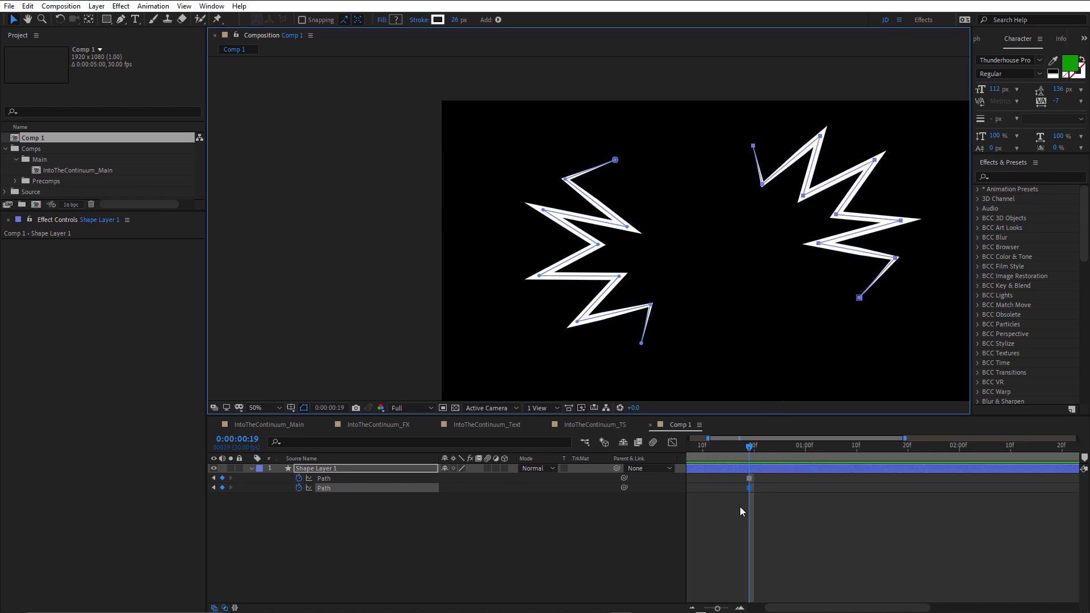
left_click_drag(707, 448, 652, 464)
left_click(755, 523)
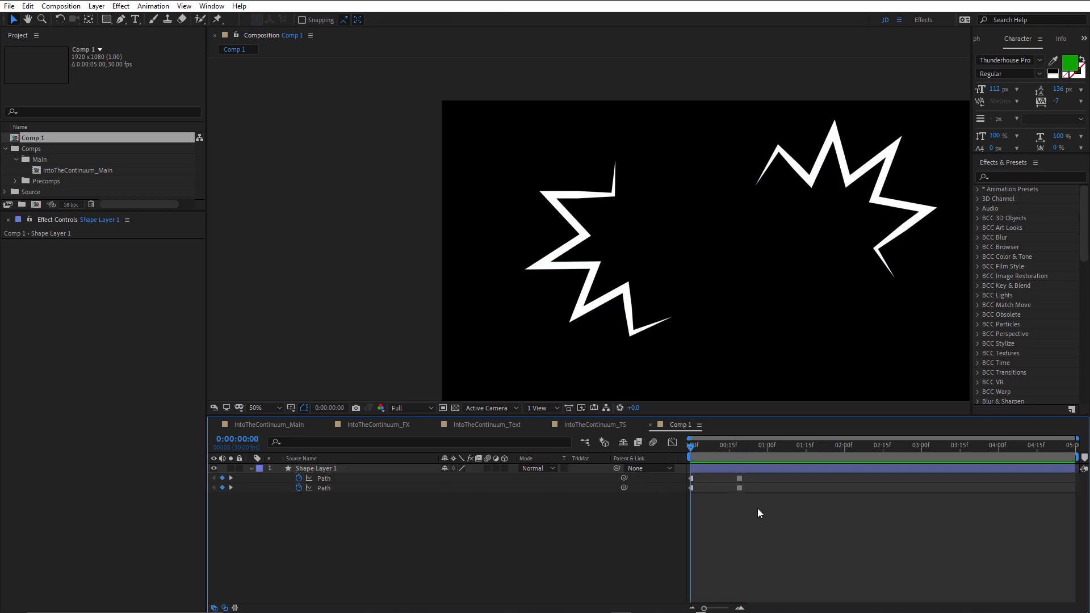
Rotate the second path slightly further clockwise at 0:00:00:19 and shift it down level with the original zigzag
left_click(819, 176)
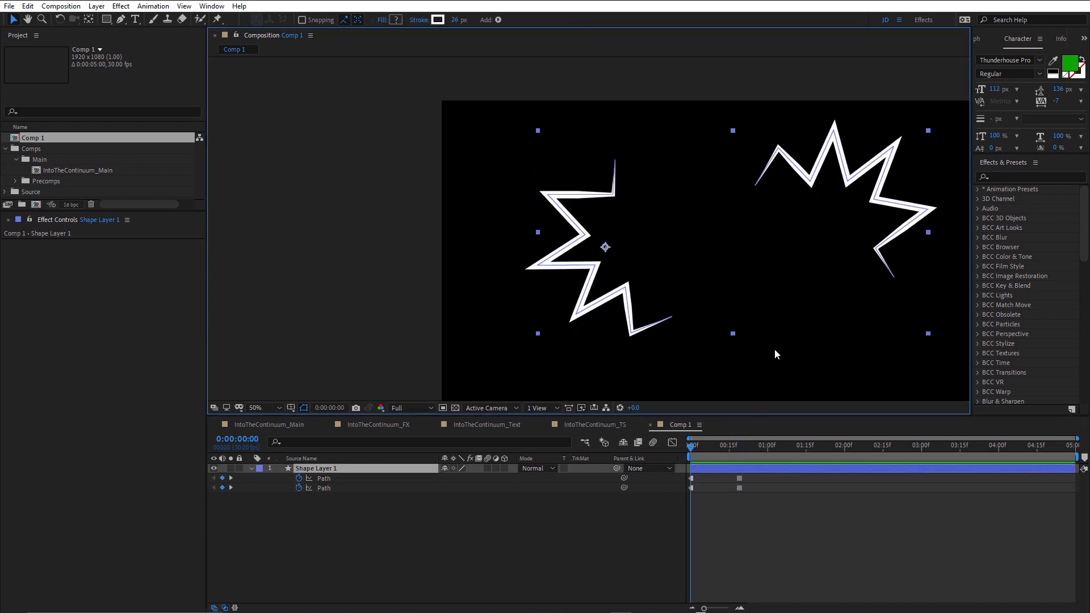
left_click(740, 448)
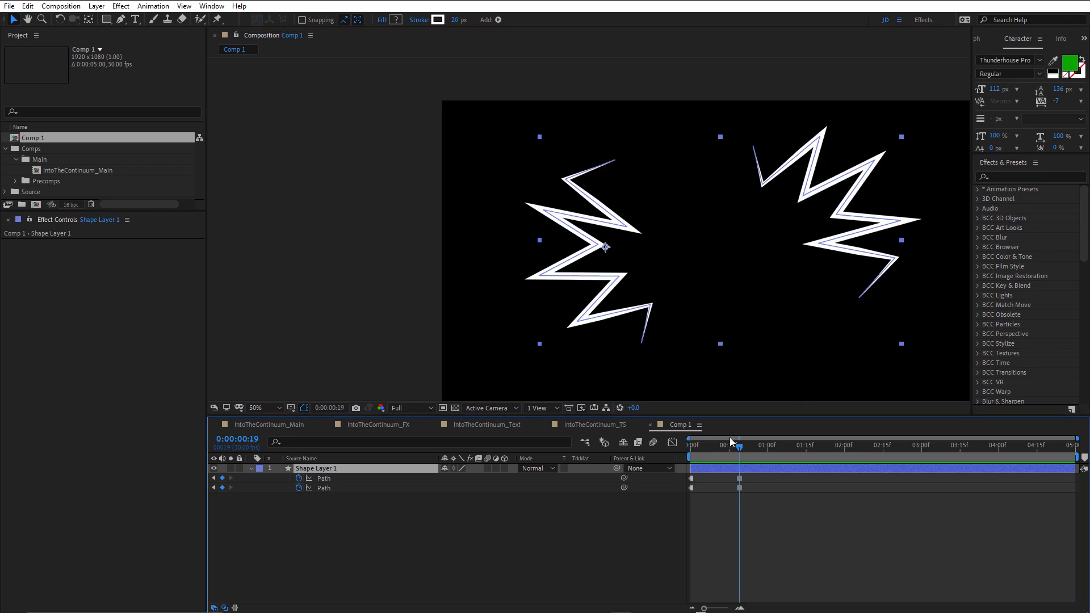
left_click(327, 489)
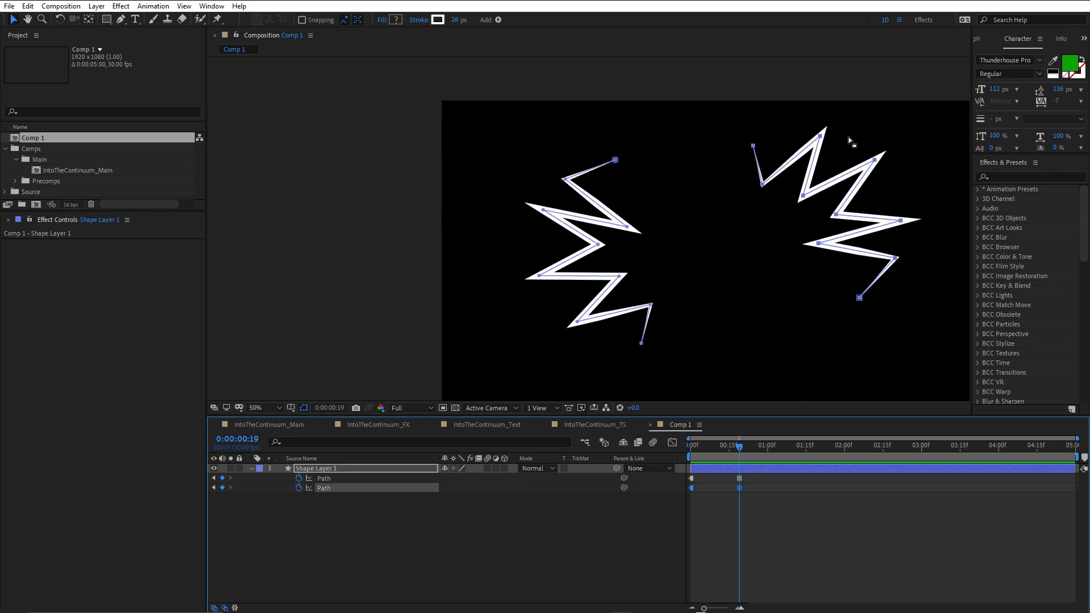
double_click(869, 158)
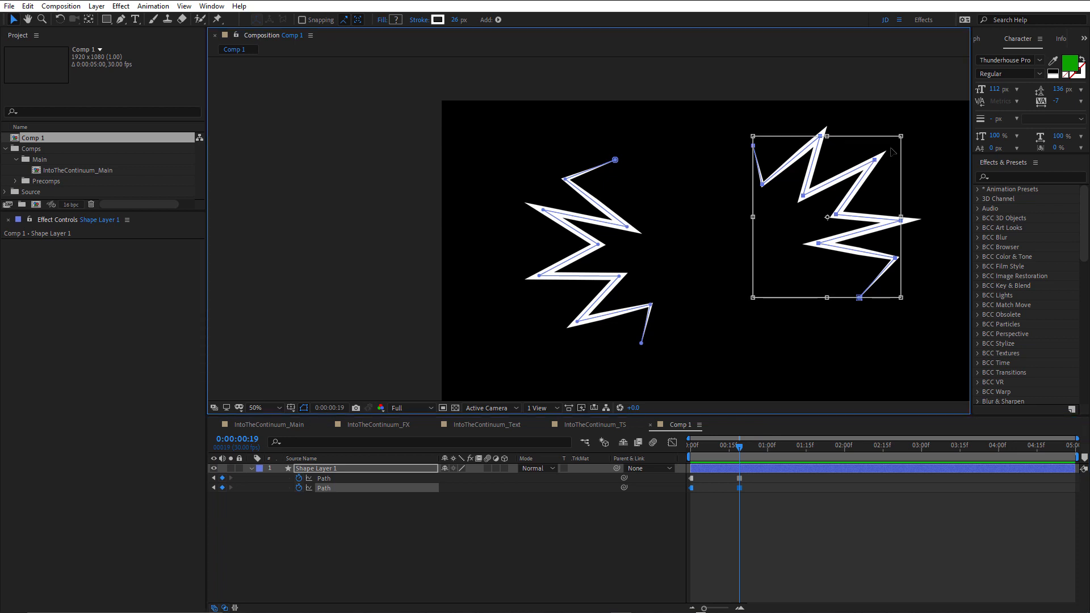
left_click_drag(917, 130, 937, 156)
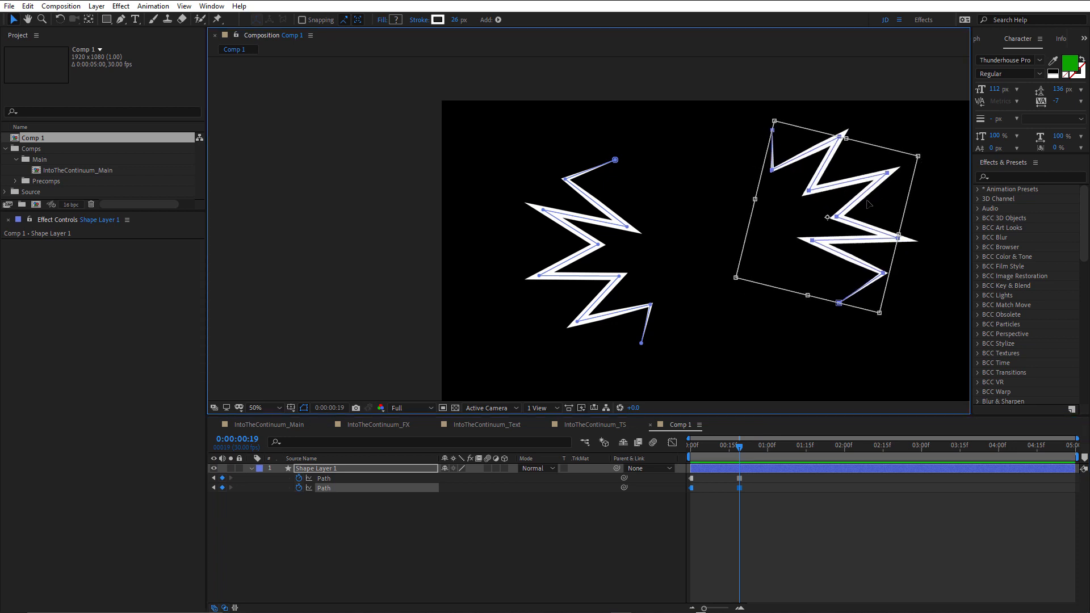
key("shift+Down")
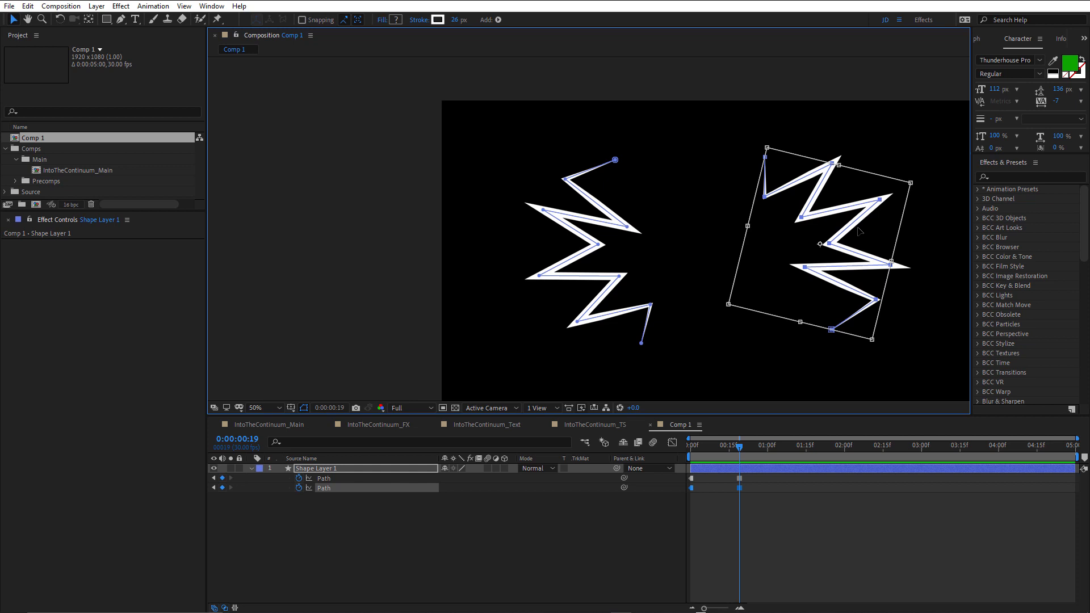
key("Return")
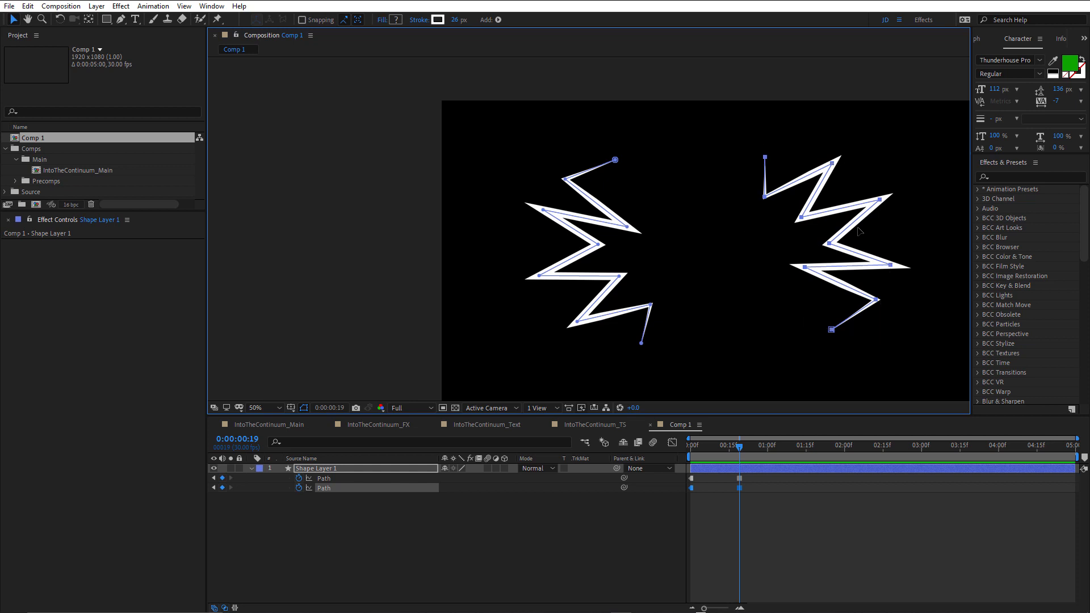
Apply the Fractal Noise effect from Noise & Grain to Shape Layer 1
left_click(322, 469)
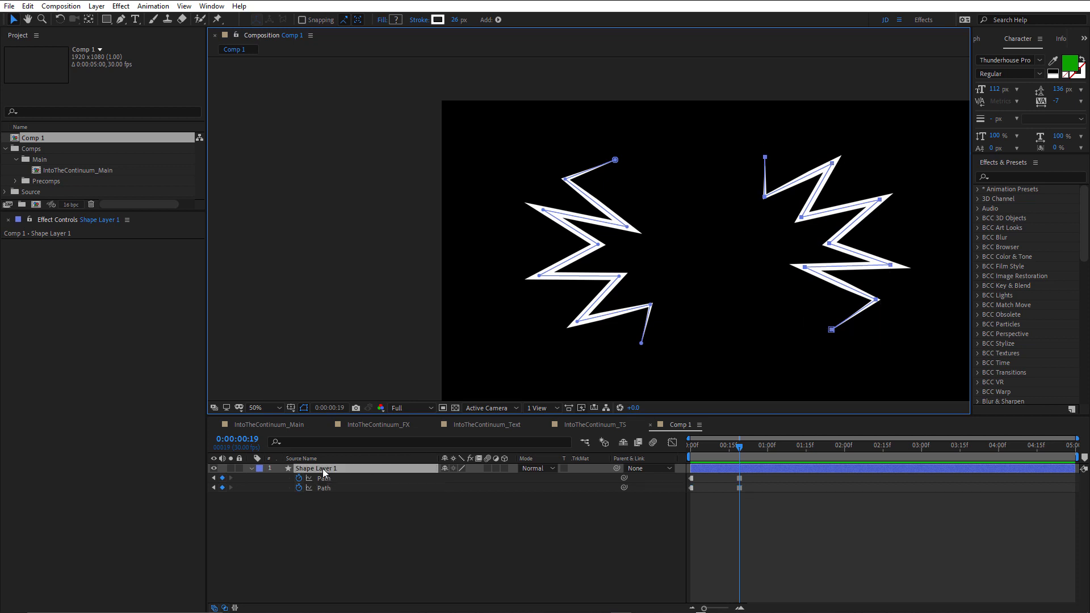
left_click(1017, 178)
type("fractal")
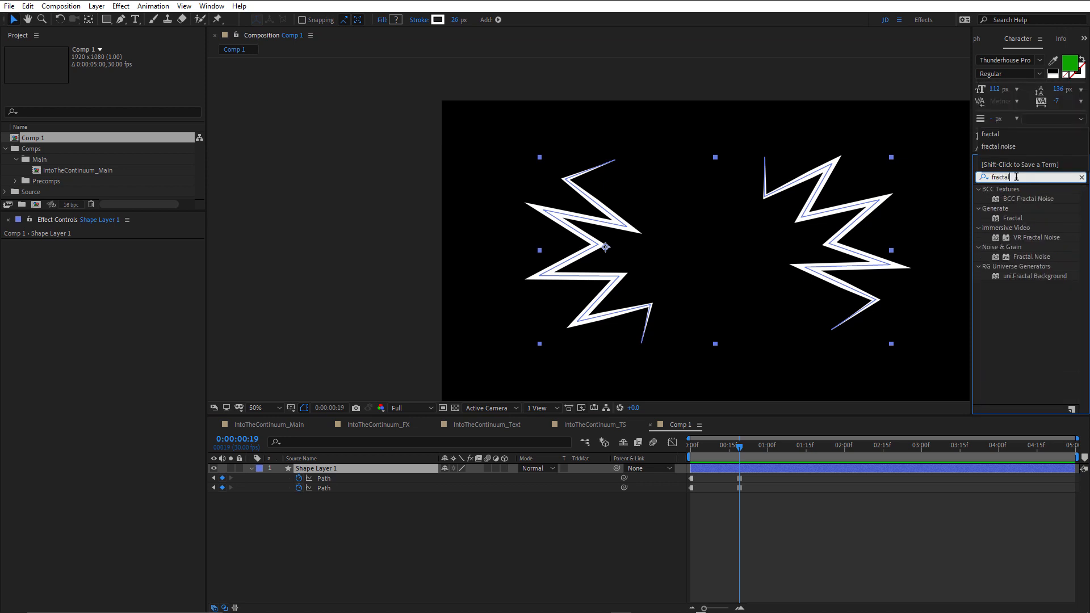
double_click(1024, 257)
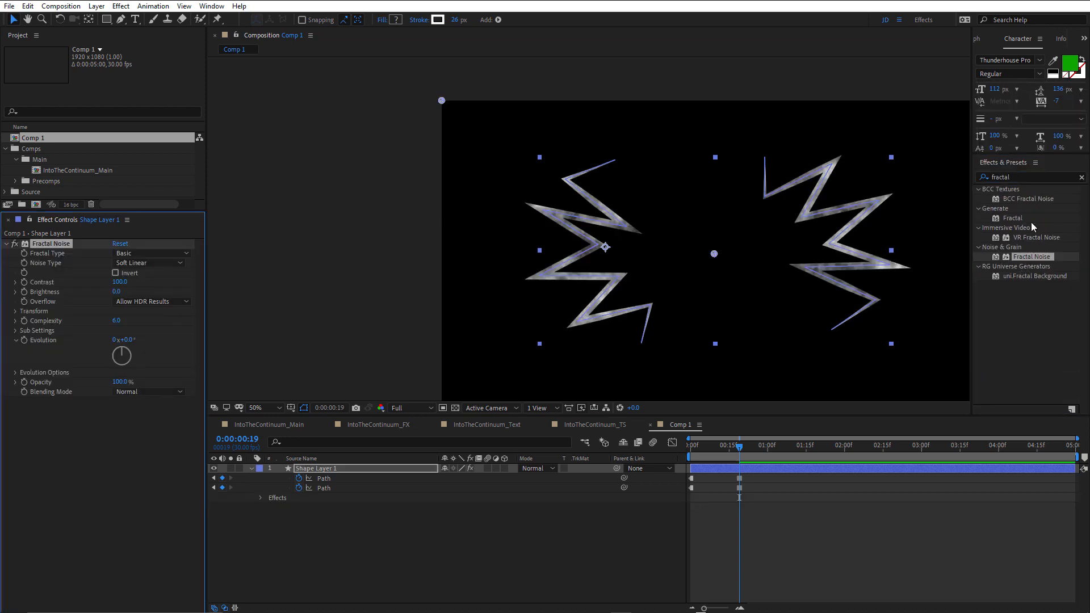
Add the BCC Halftone effect to Shape Layer 1 and set its HT Scale to 7
left_click(1017, 174)
type("halftone")
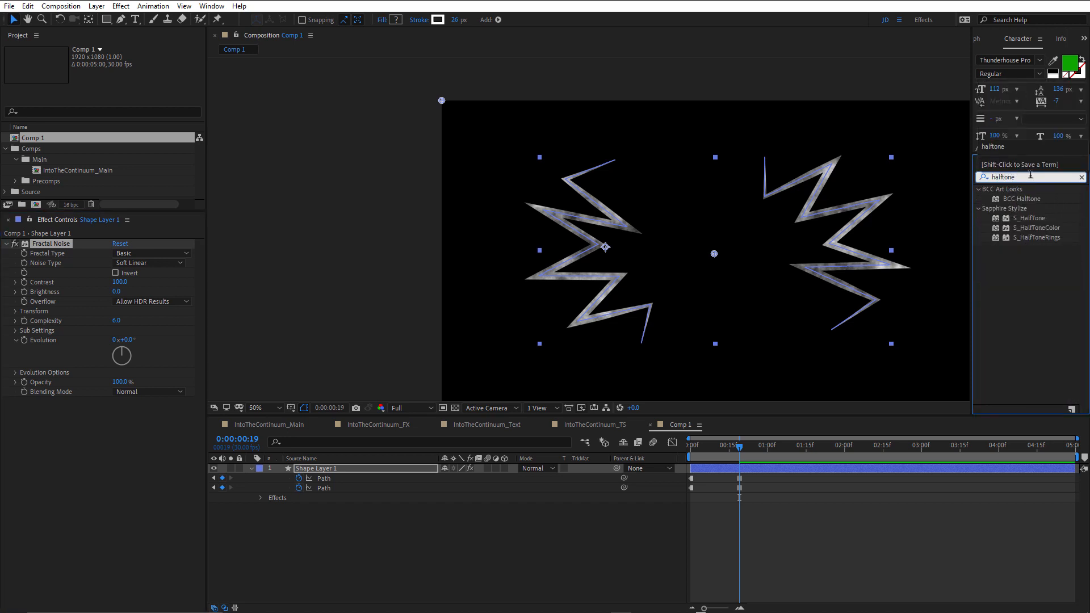
double_click(1029, 198)
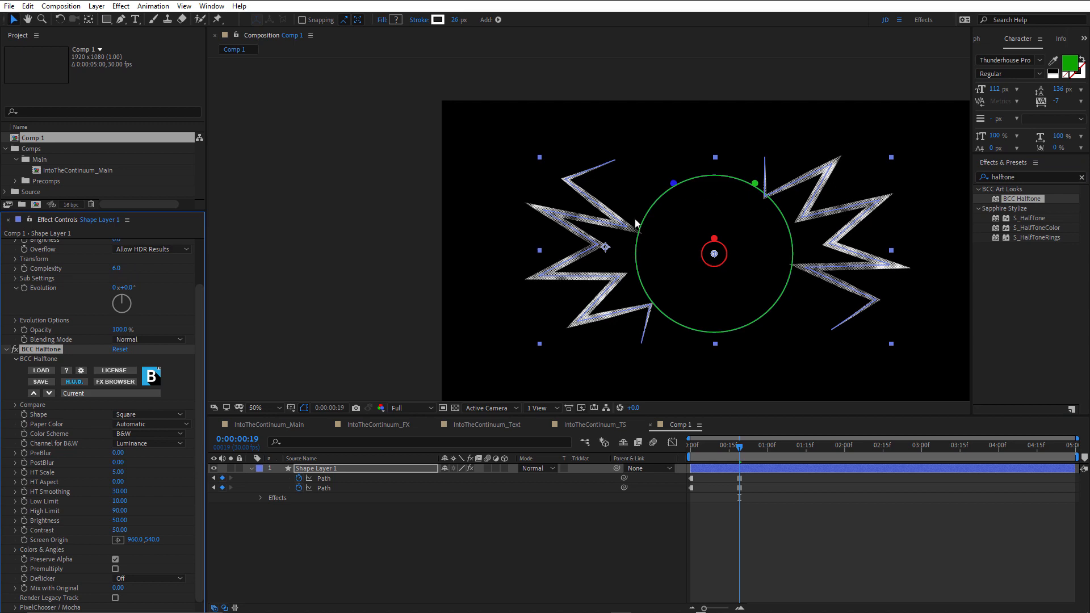
scroll(623, 230, "up", 4)
scroll(623, 231, "down", 2)
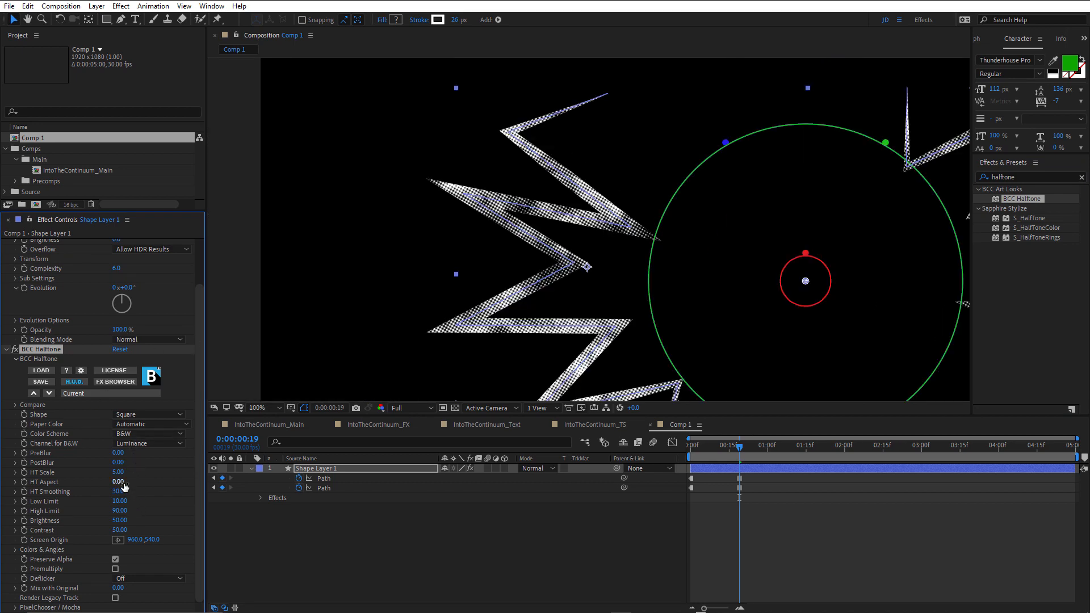
left_click_drag(118, 476, 131, 474)
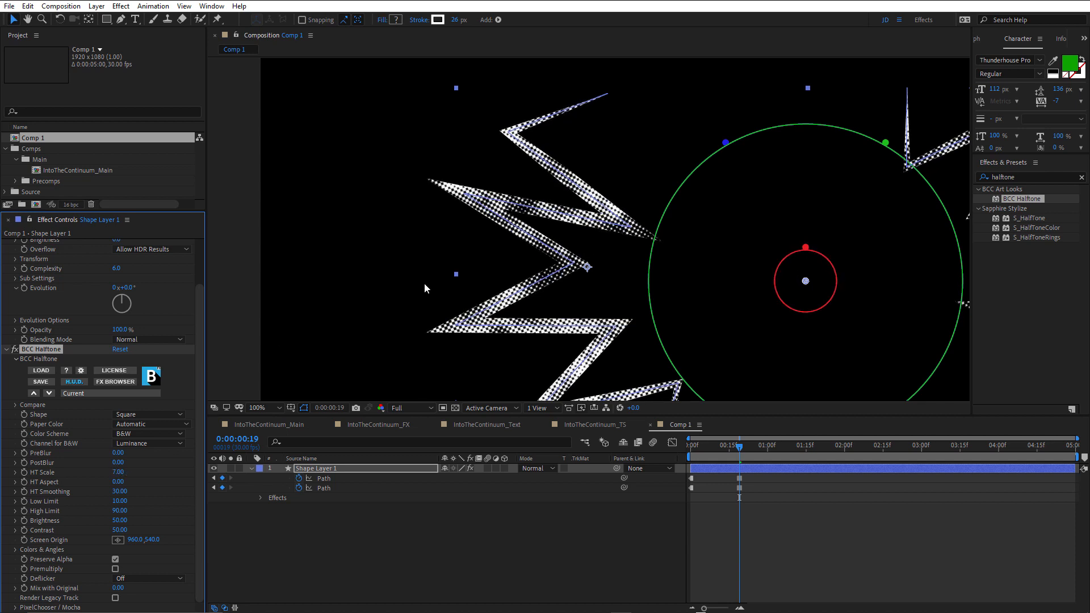
Add BCC Misalignment to Shape Layer 1 with Red Offset 864,522, Green Offset 925,540 and Blue Offset 986,540
left_click(1015, 177)
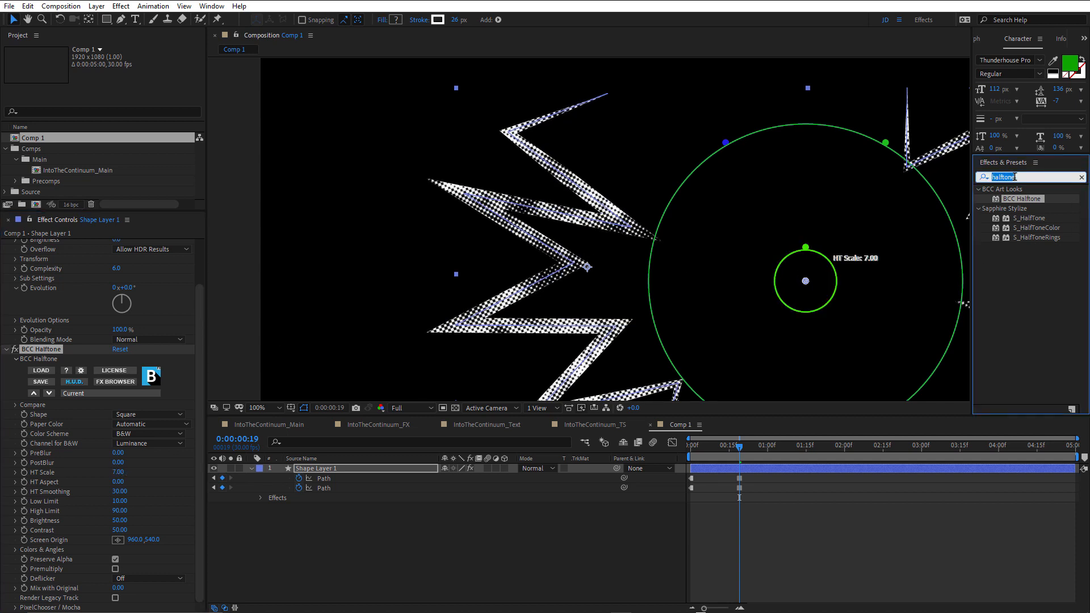
type("misali")
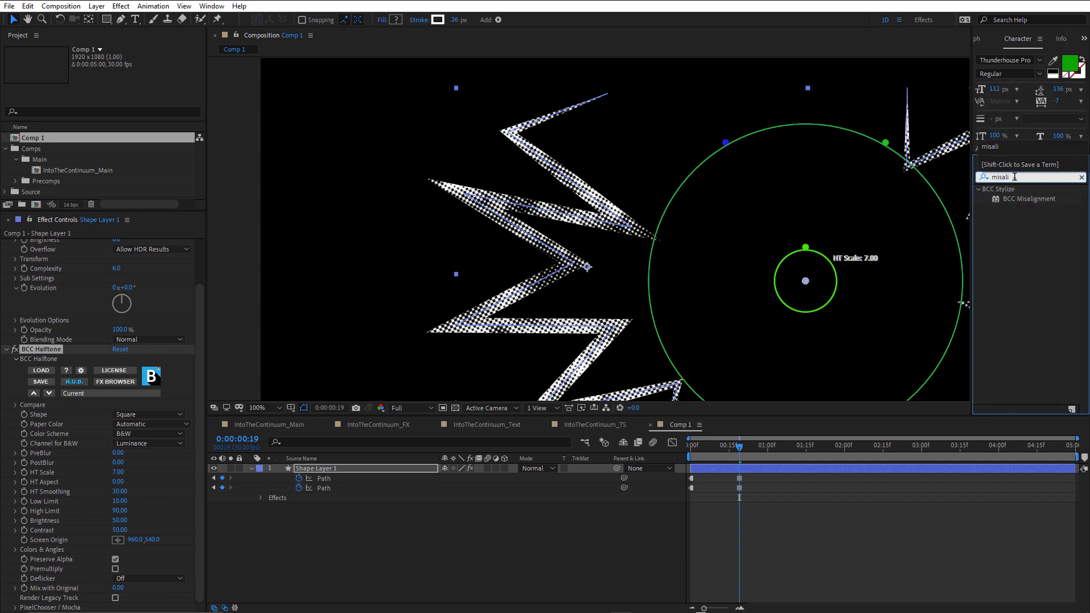
double_click(996, 198)
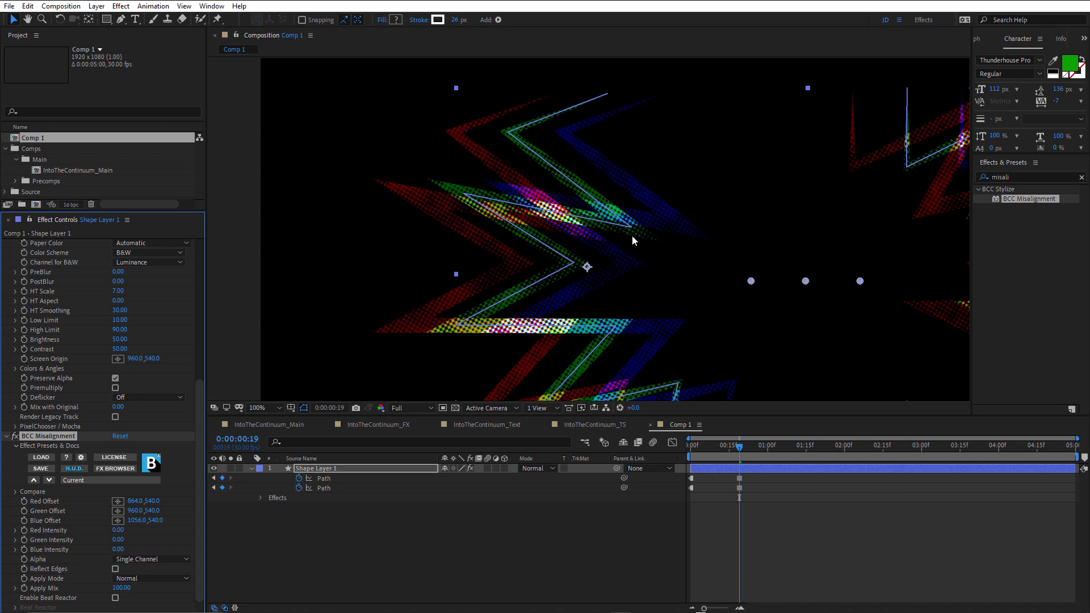
scroll(625, 233, "down", 2)
scroll(639, 237, "up", 2)
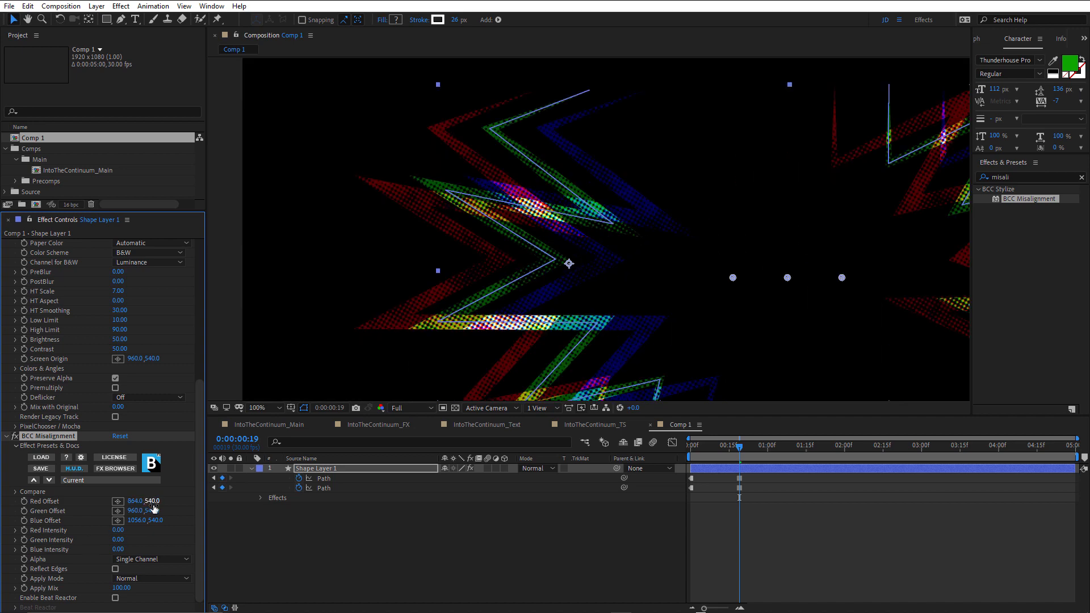
left_click_drag(151, 503, 101, 525)
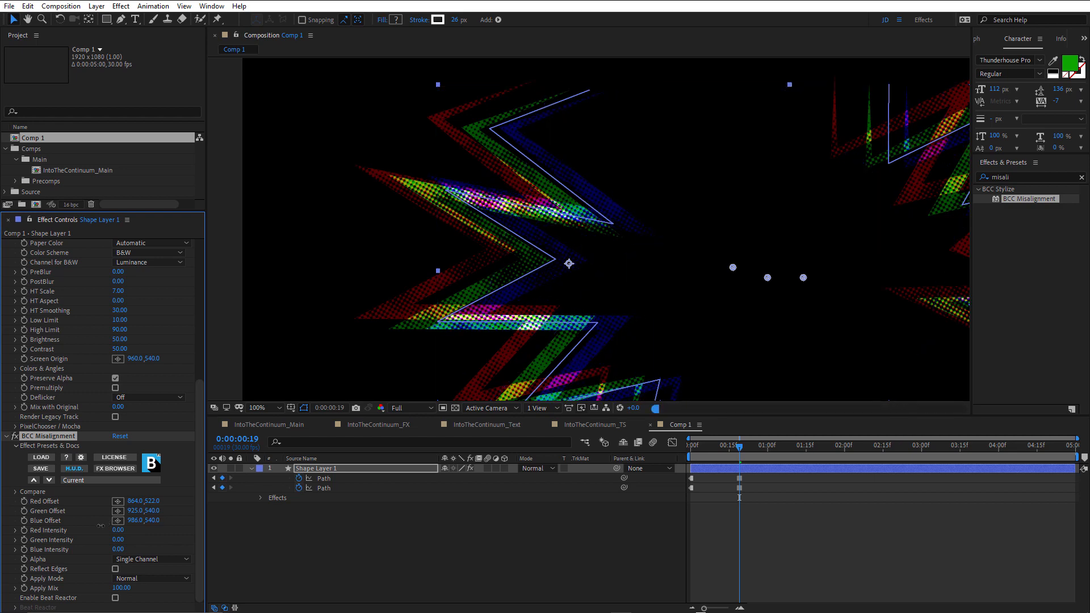
scroll(466, 231, "down", 2)
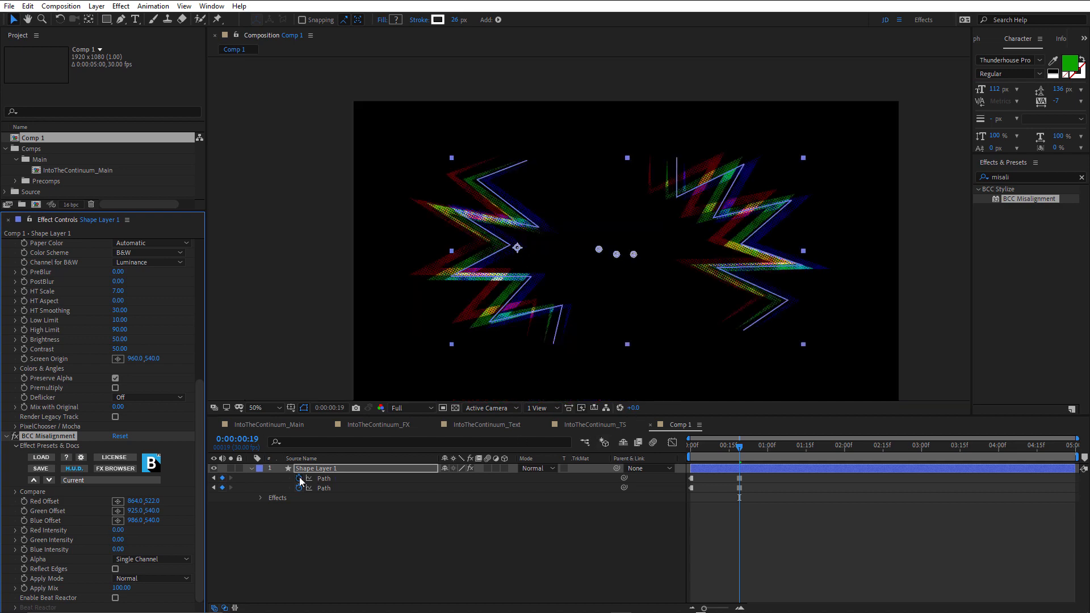
Keyframe the Stroke Width of Stroke 1 at 0:00:00:19 and set it to 17 at 0:00:00:00
left_click(252, 469)
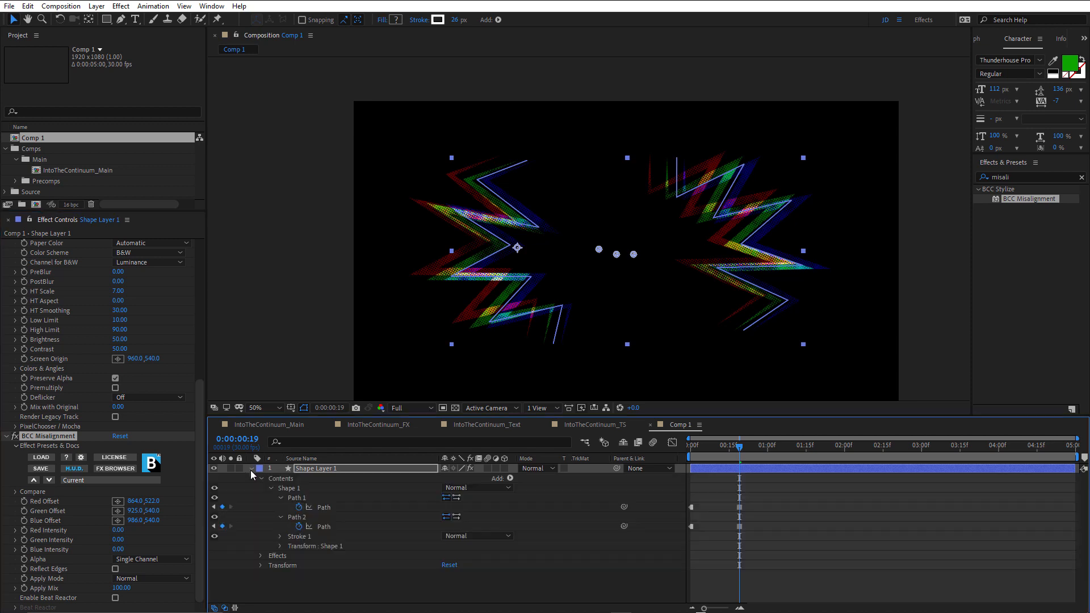
left_click(280, 535)
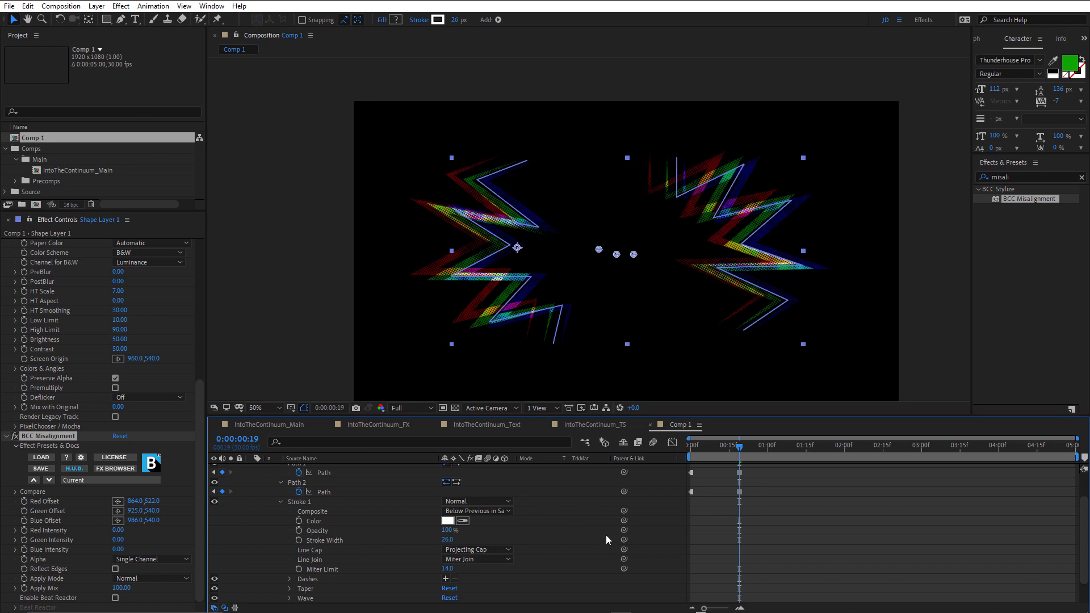
left_click(298, 541)
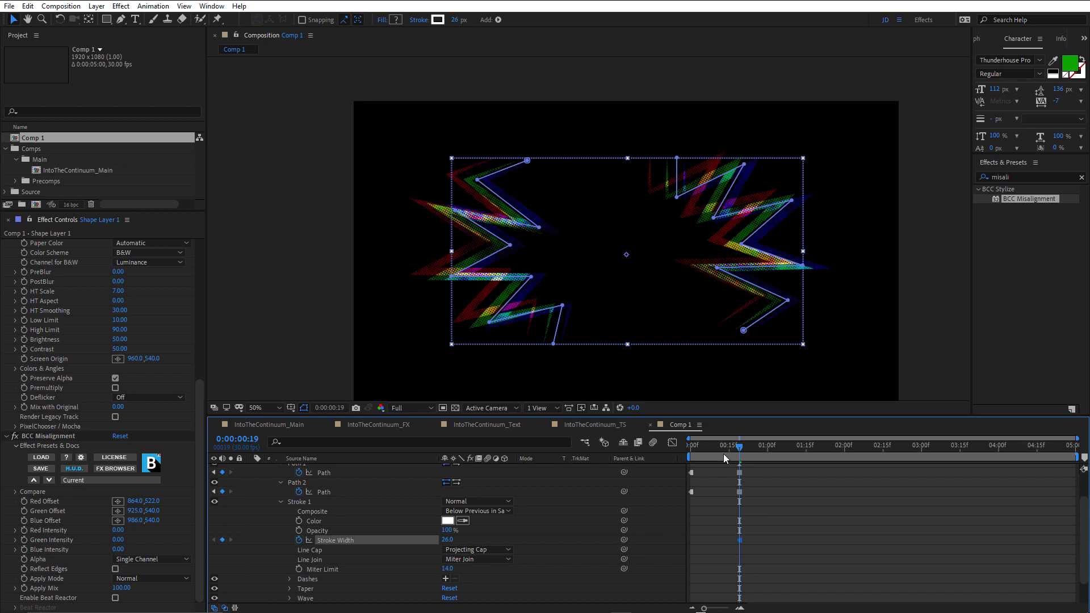
left_click_drag(704, 451, 691, 451)
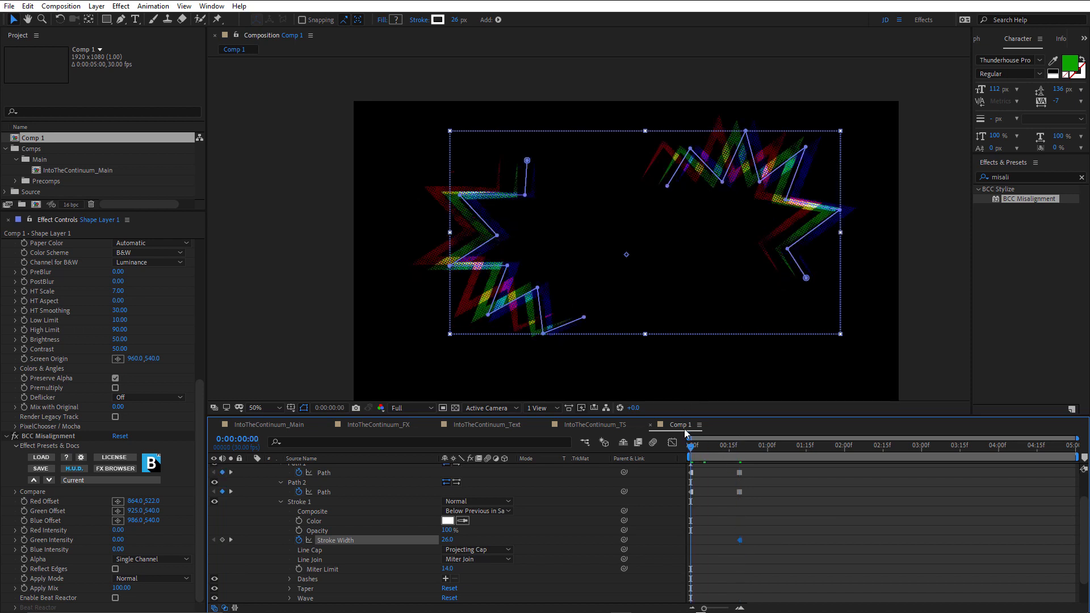
left_click_drag(448, 540, 427, 549)
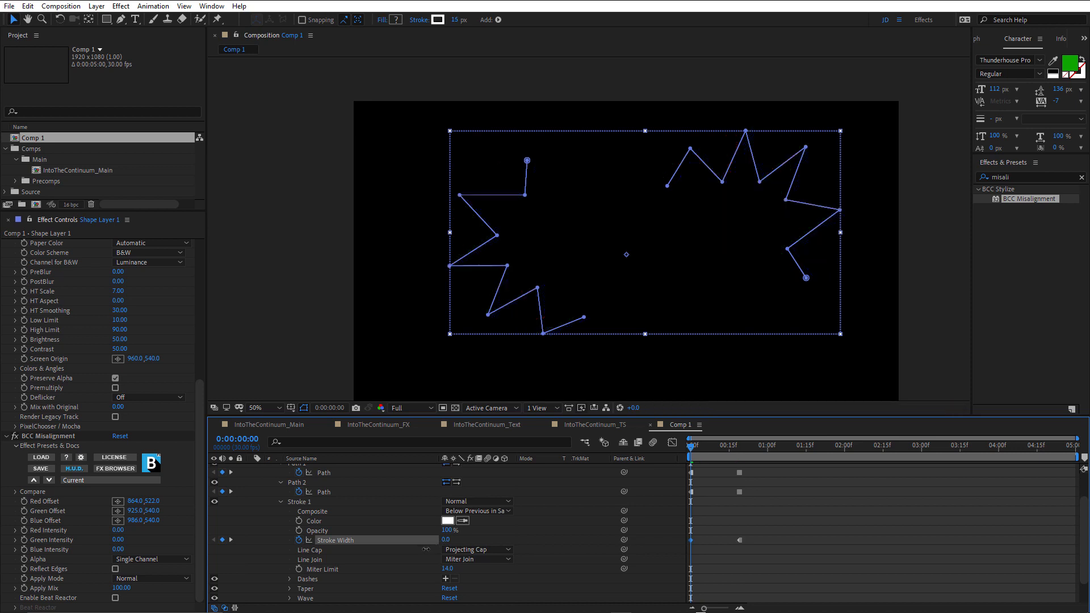
left_click_drag(439, 546, 439, 546)
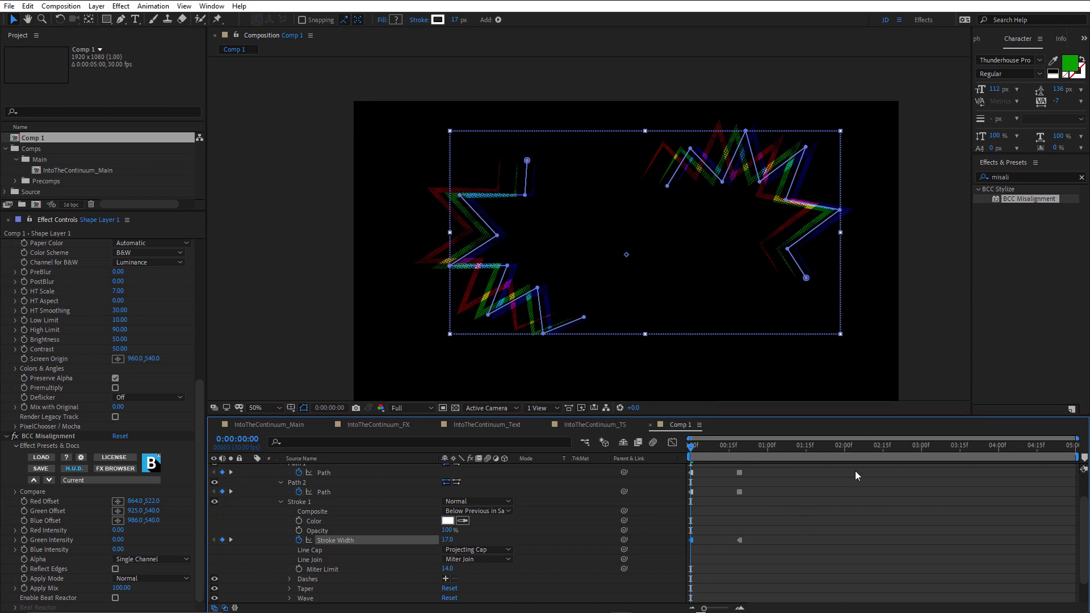
Move the end keyframes of both paths and Stroke Width earlier to about 0:00:00:08 and preview the animation from the start
key("space")
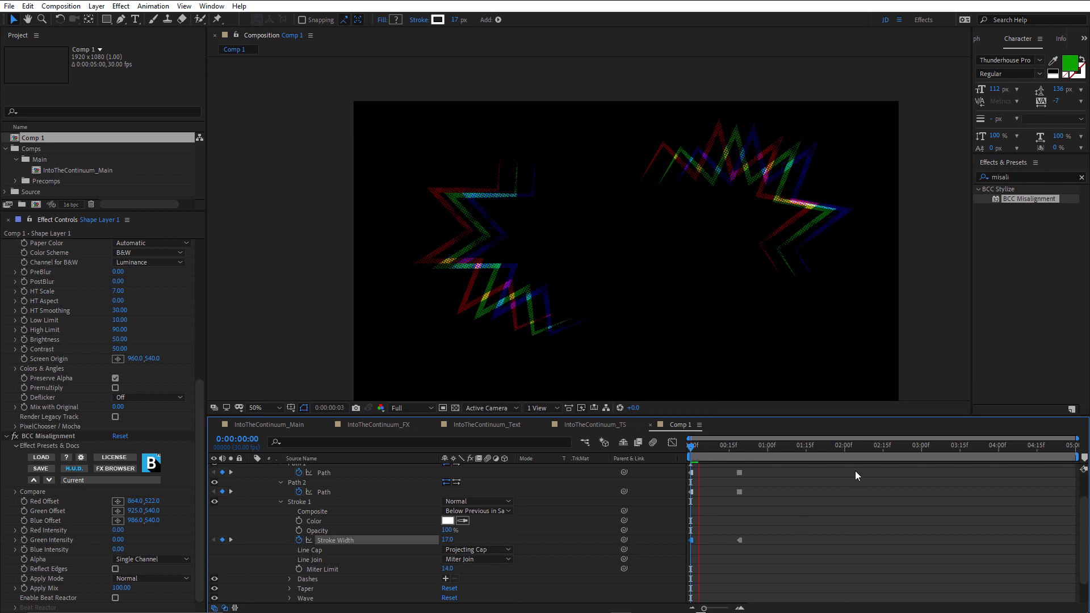
key("space")
left_click_drag(772, 473, 737, 549)
left_click_drag(740, 470, 712, 482)
left_click(737, 481)
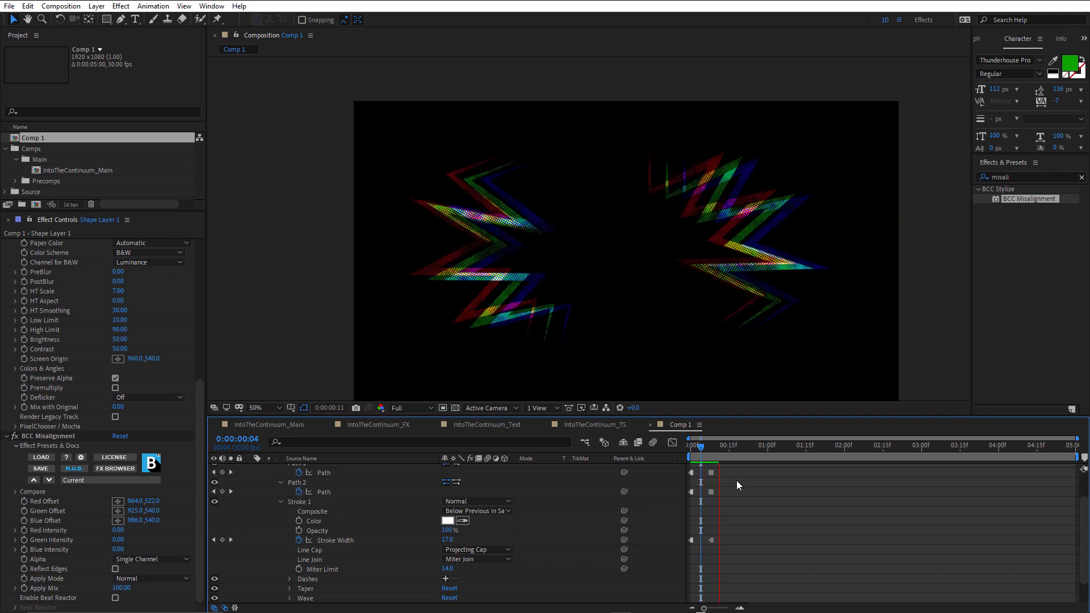
left_click(697, 446)
mouse_move(690, 450)
left_mouse_down()
mouse_move(782, 450)
mouse_move(690, 468)
left_mouse_up()
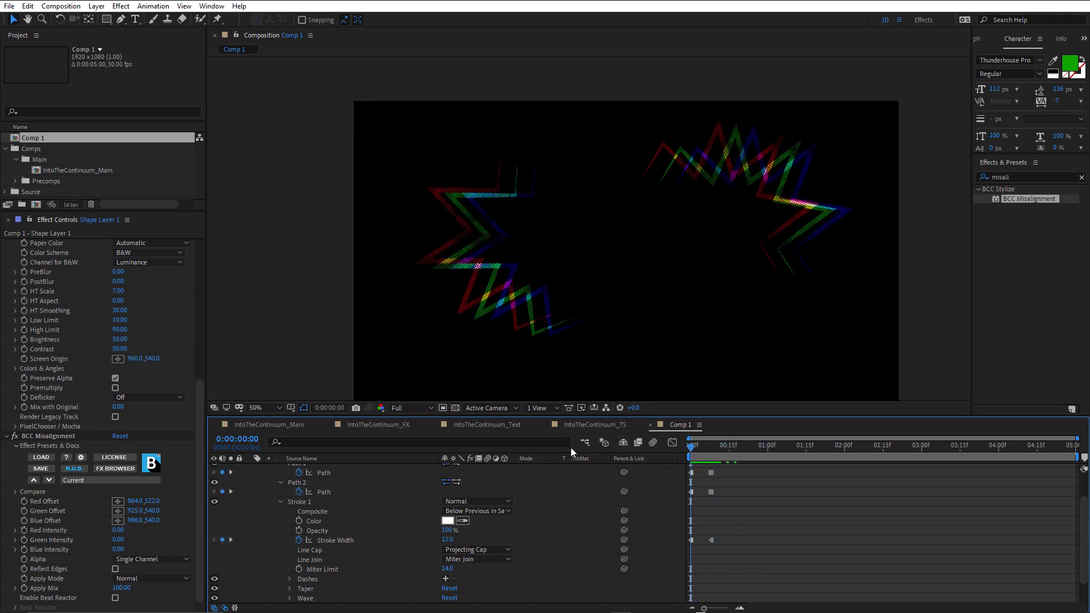
Close all open compositions except IntoTheContinuum_FX and collapse its ZigZagLines layer
left_click(650, 425)
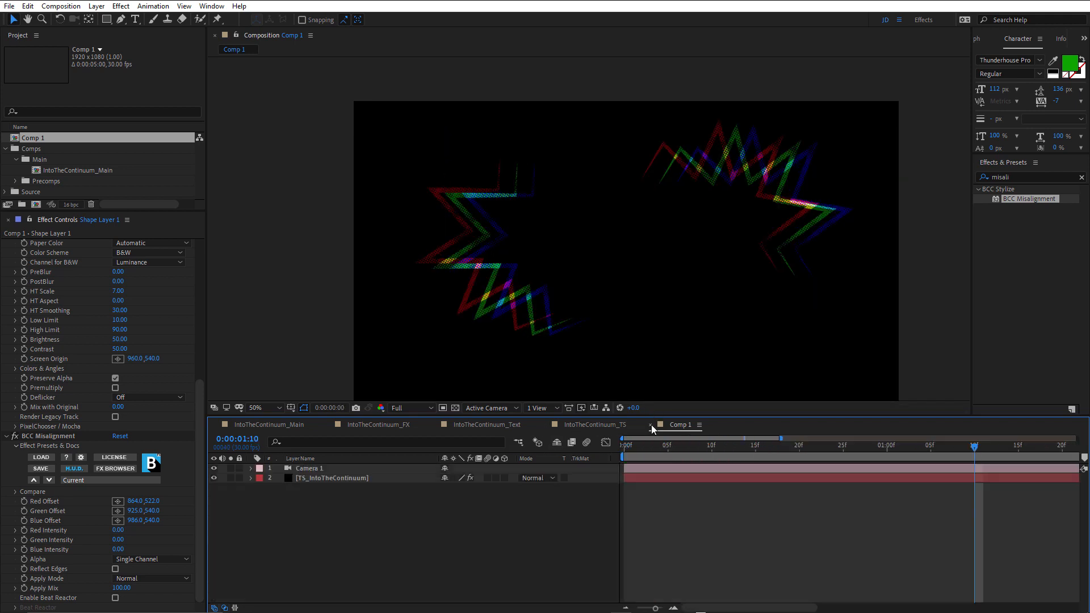
left_click(545, 425)
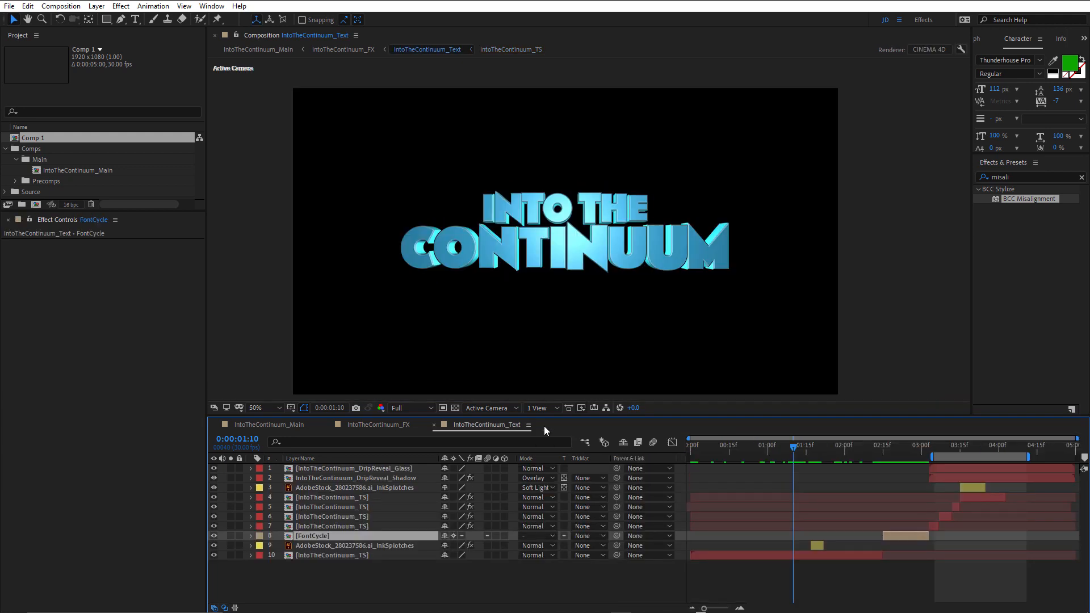
left_click(434, 425)
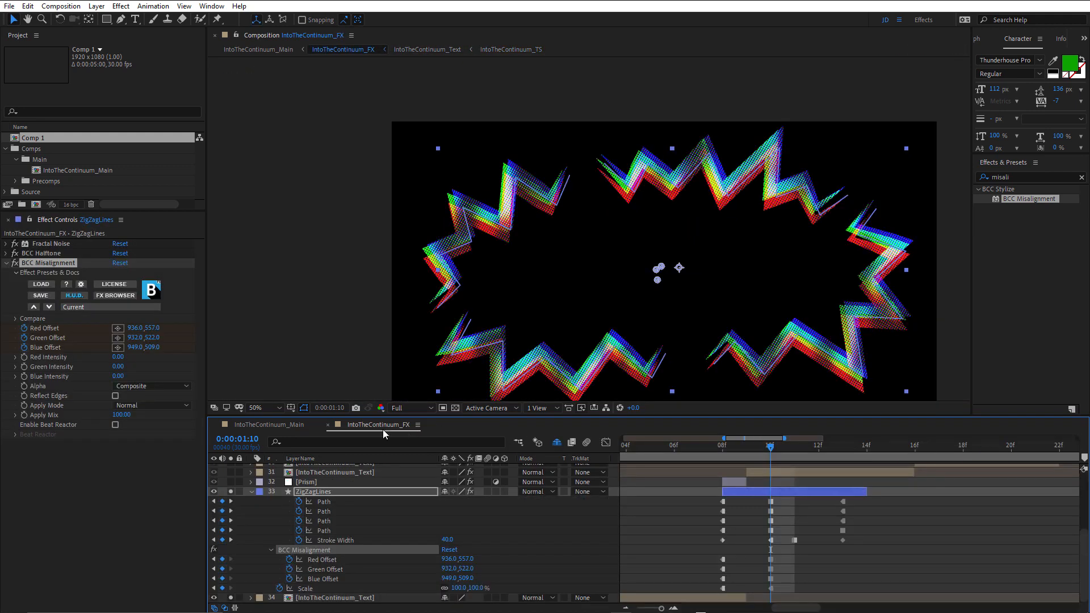
left_click(214, 425)
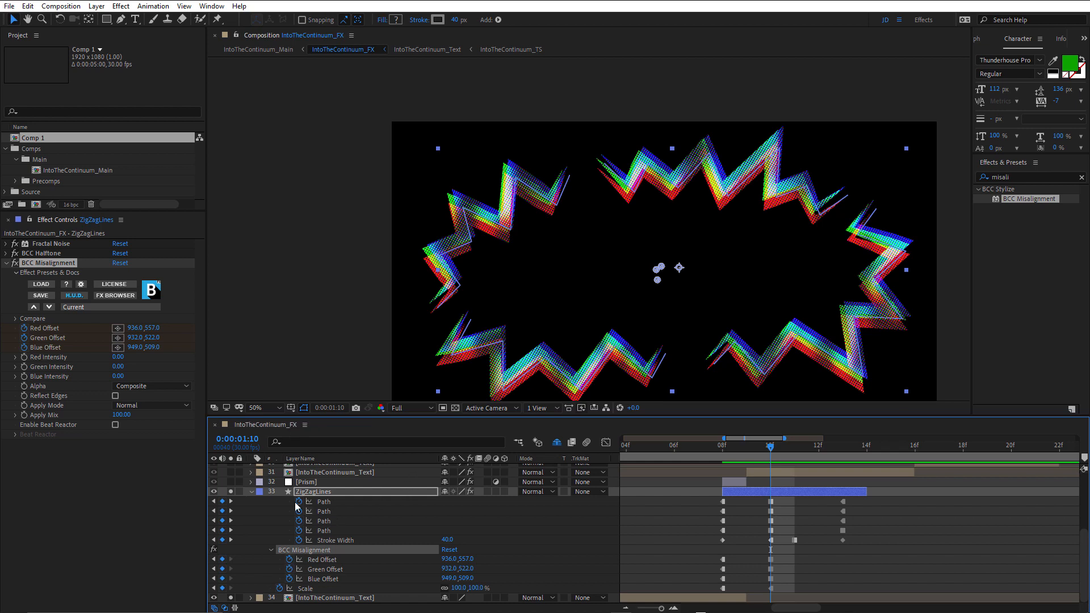
left_click(251, 492)
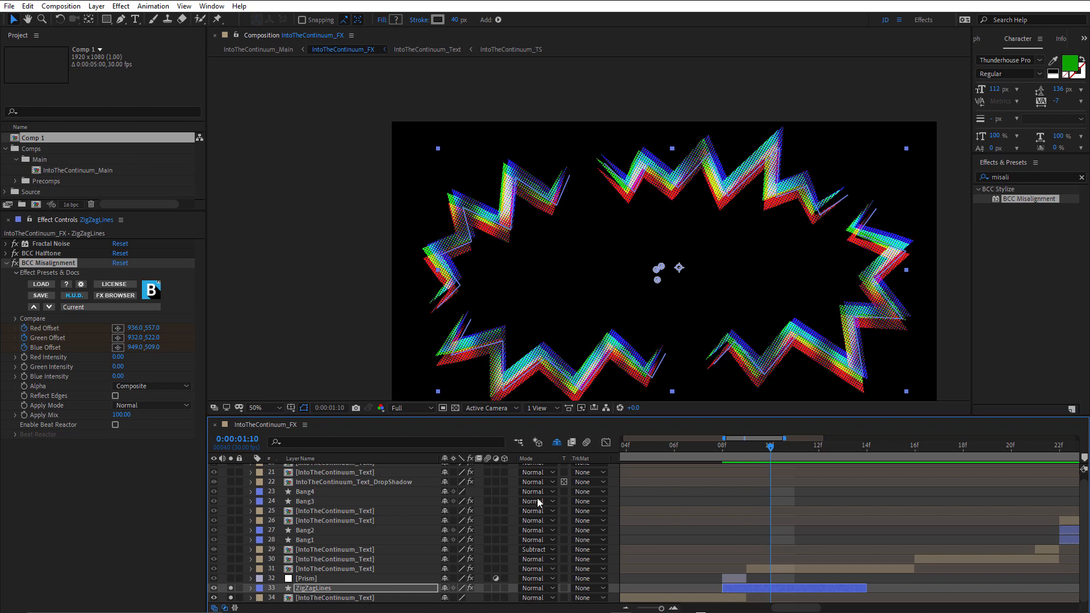
Go to 0:00:01:08 in IntoTheContinuum_FX, select the Prism layer and solo it as well
left_click(729, 450)
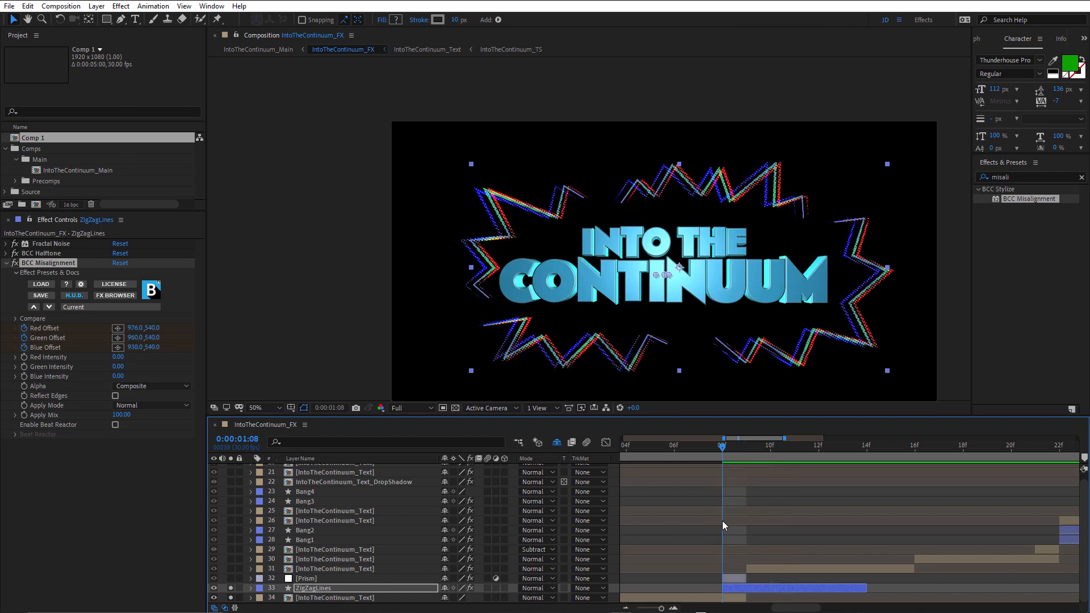
scroll(693, 519, "down", 3)
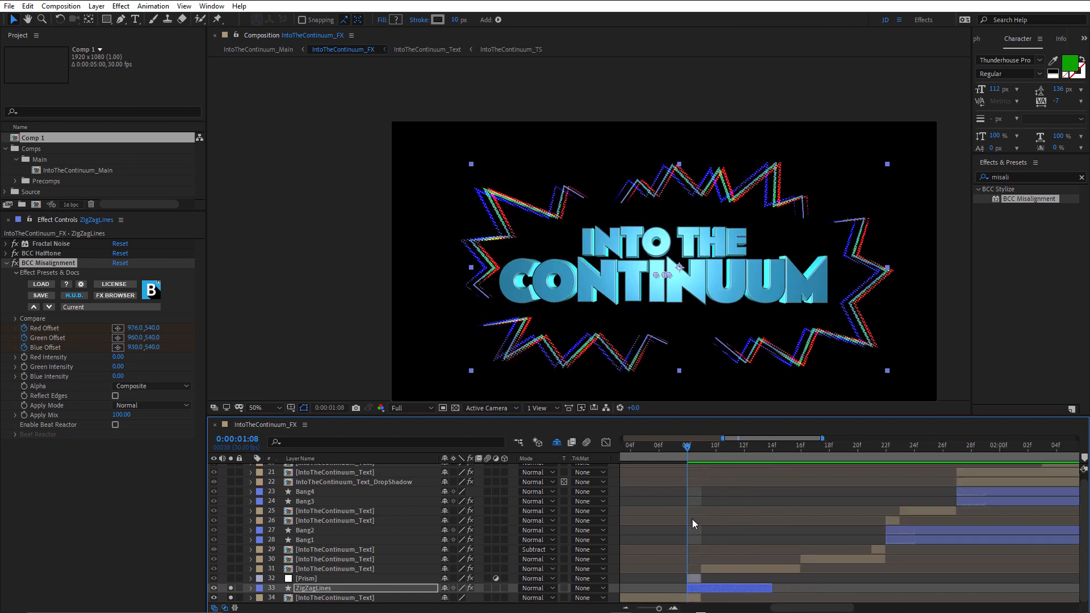
left_click(302, 578)
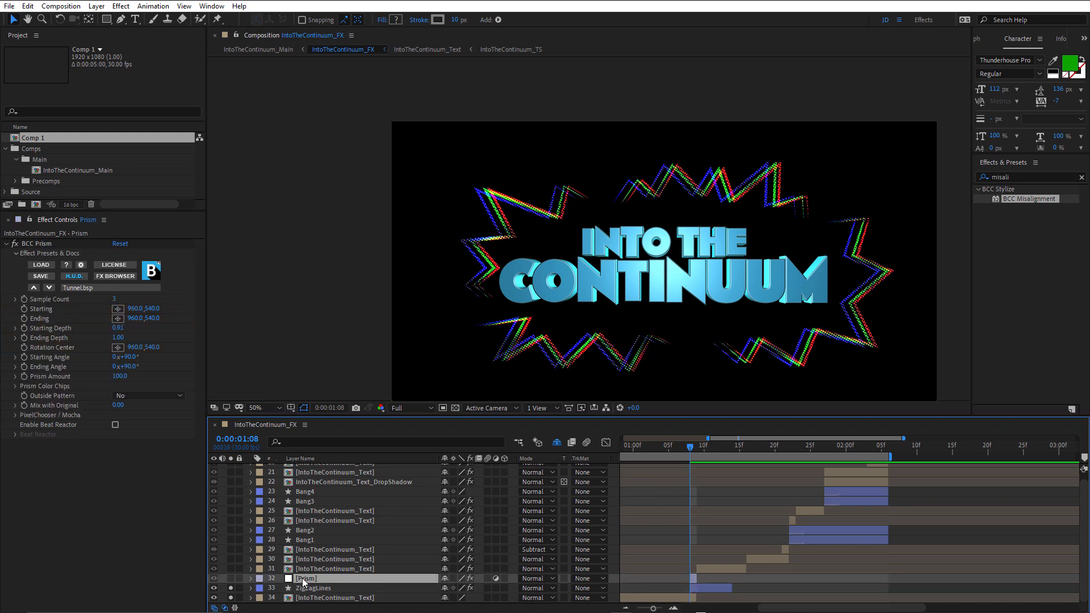
left_click(231, 578)
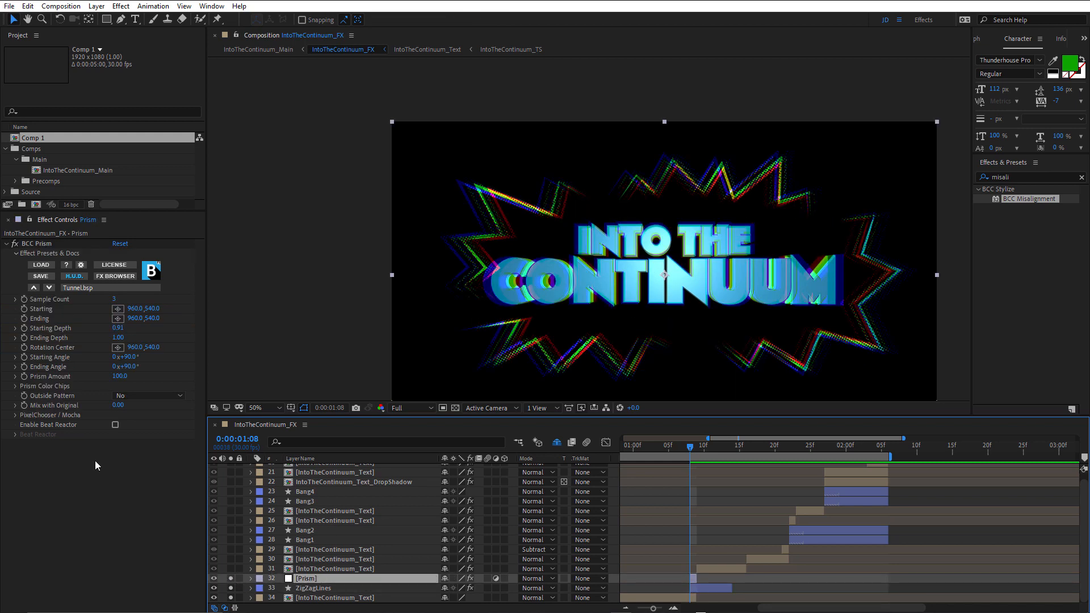
Examine the frames from 0:00:01:07 to 0:00:01:09 and compare 0:00:01:08 with and without the Prism layer soloed
scroll(687, 586, "up", 3)
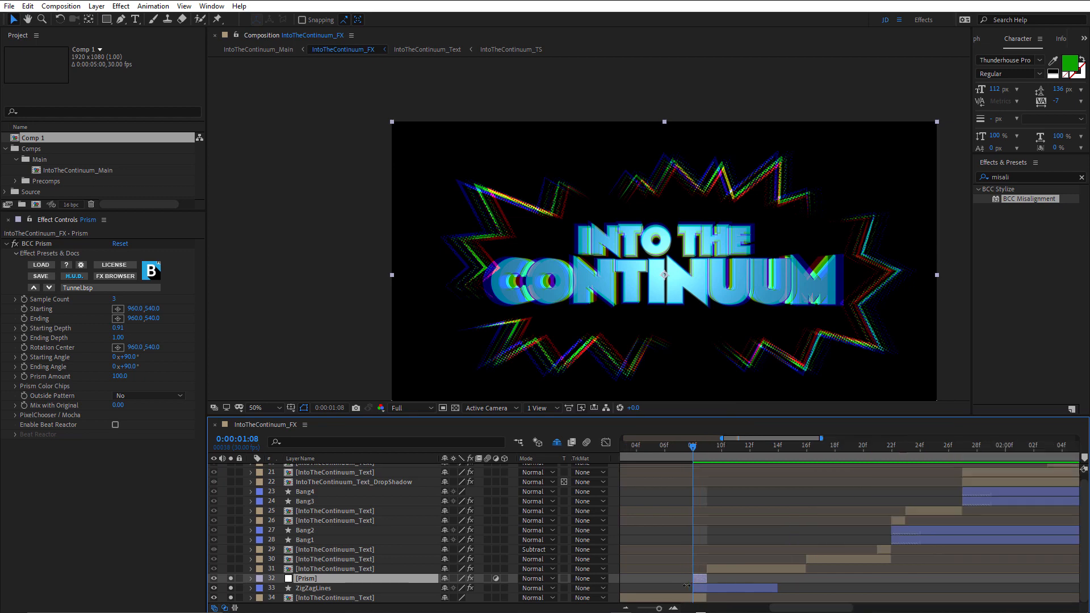
scroll(688, 585, "up", 2)
key("Page_Down")
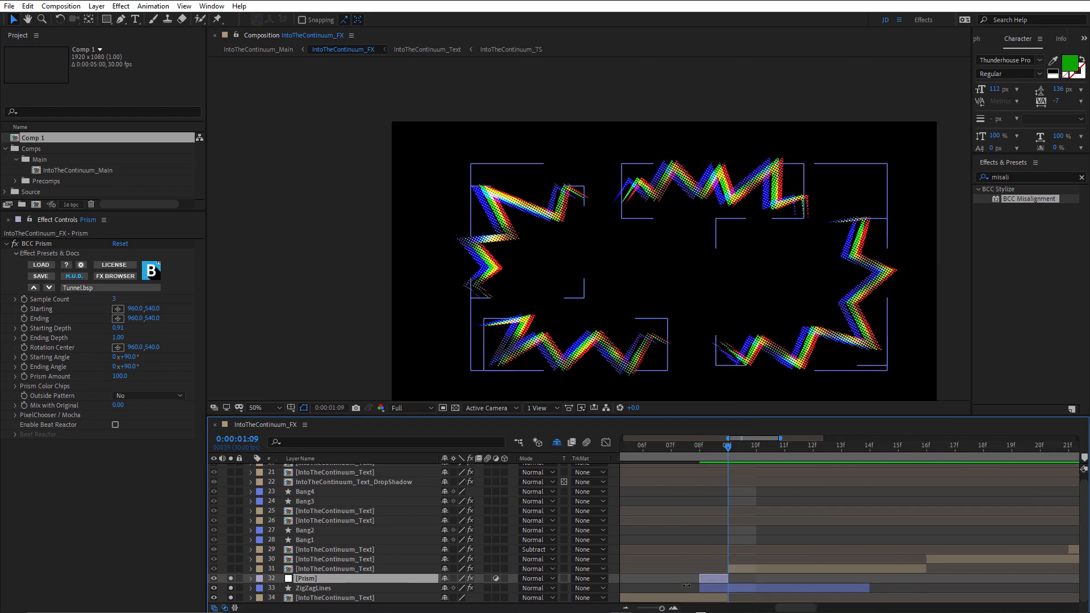
key("Page_Up")
key("Page_Up")
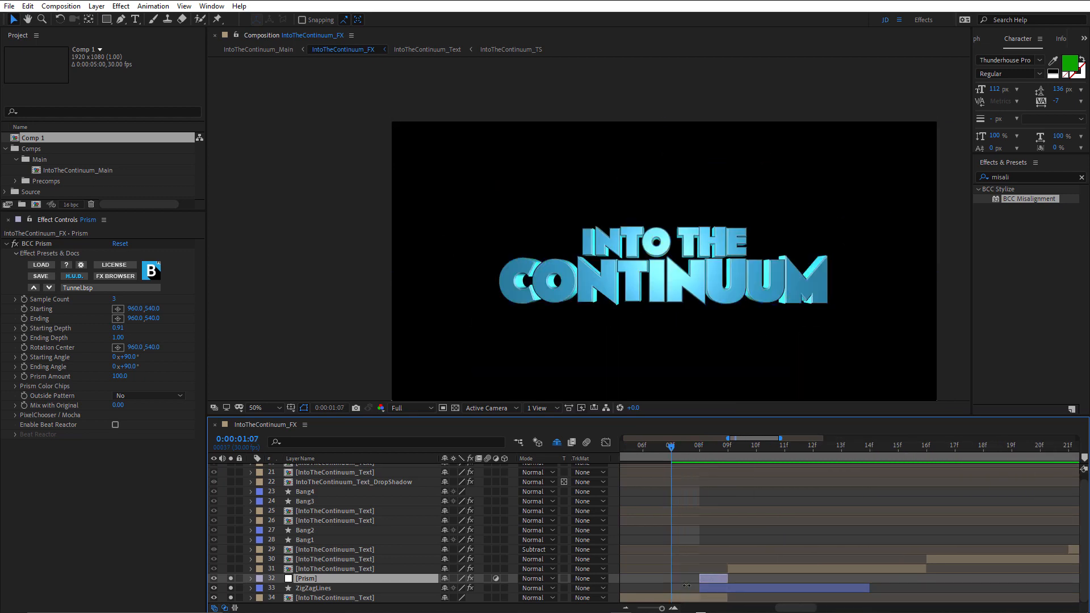
key("Page_Down")
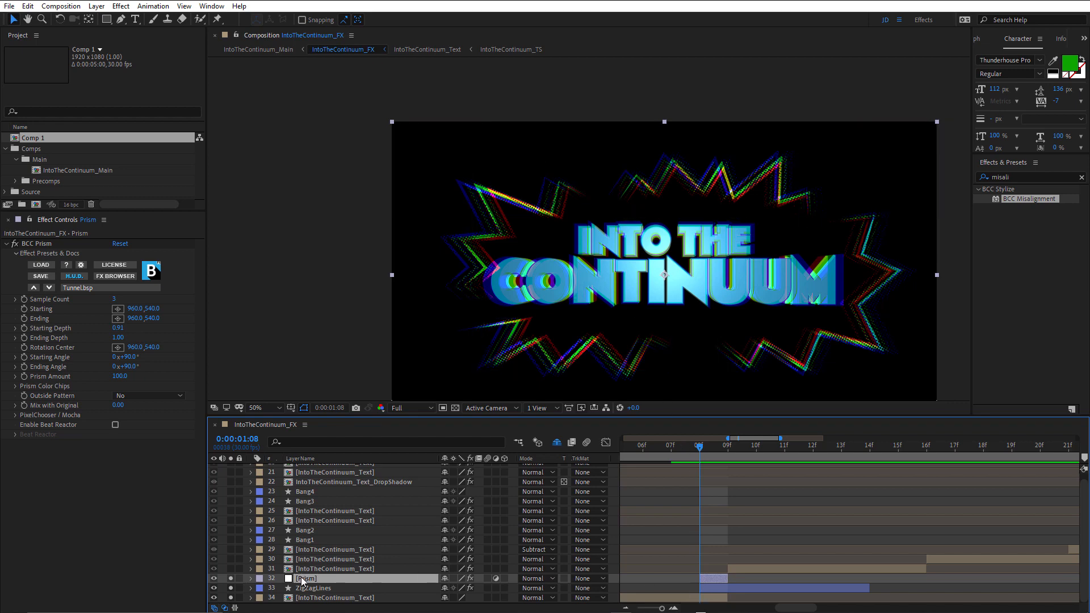
left_click(230, 579)
left_click(230, 578)
left_click(230, 578)
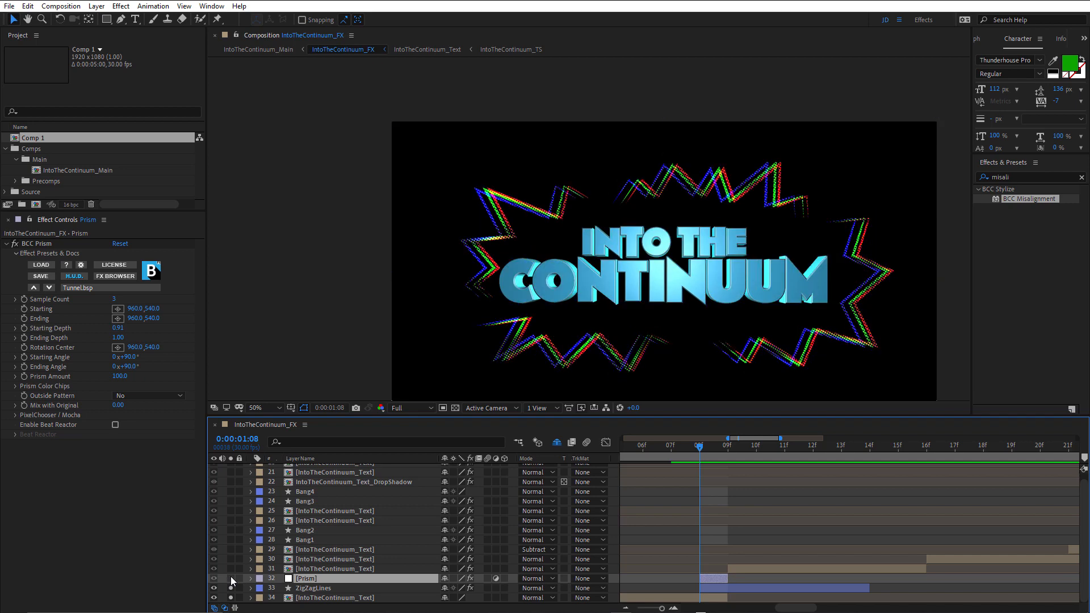
left_click(230, 579)
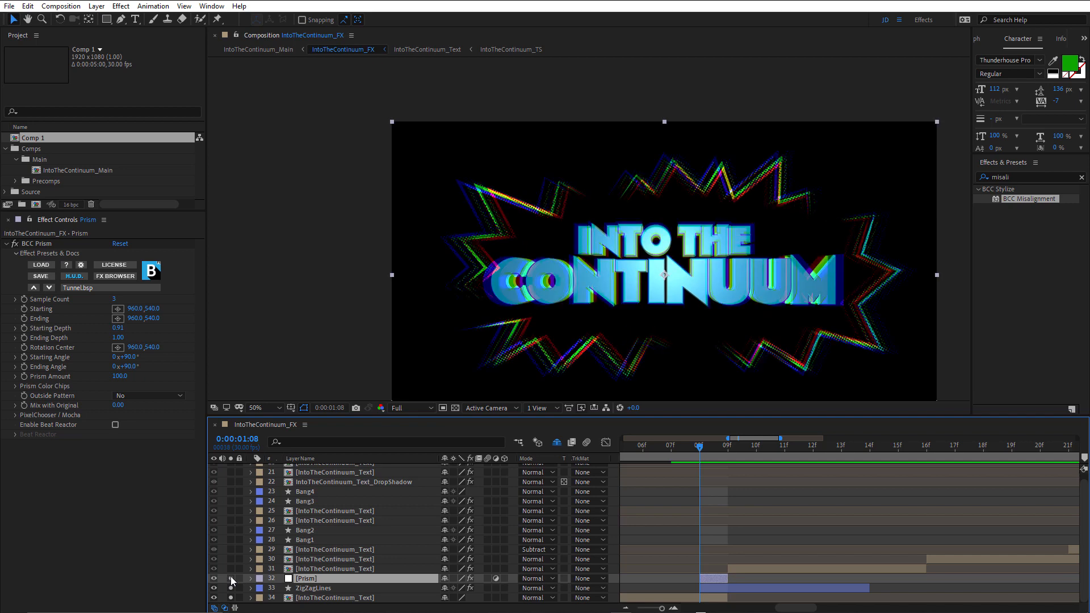
Step through the frames to 0:00:01:09 and solo the IntoTheContinuum_Text layer 31 directly above Prism
left_click(676, 446)
key("Page_Down")
key("Page_Down")
key("Page_Up")
key("Page_Down")
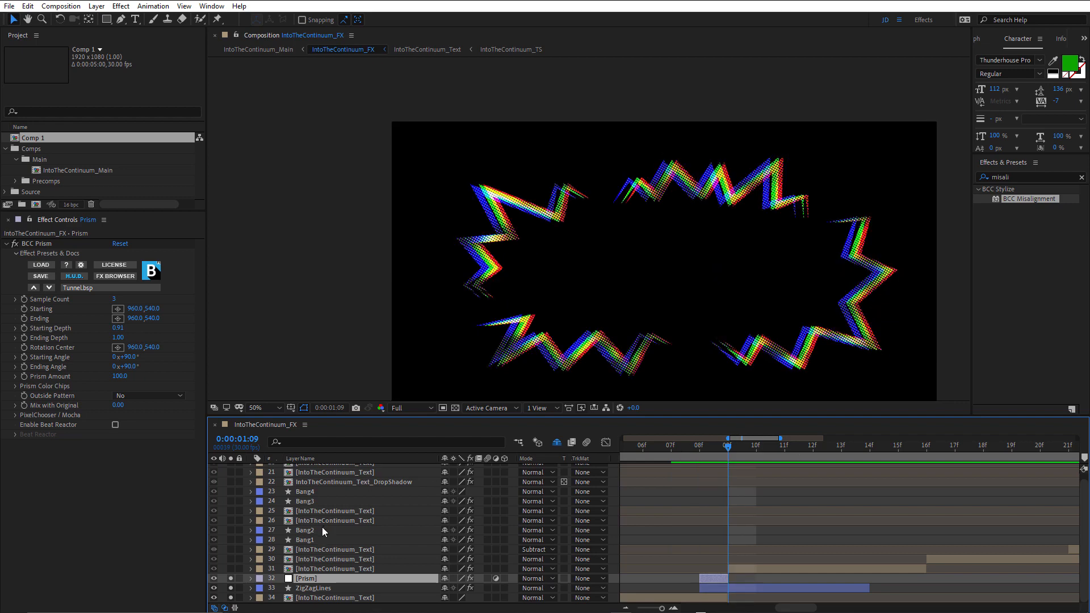
left_click(231, 569)
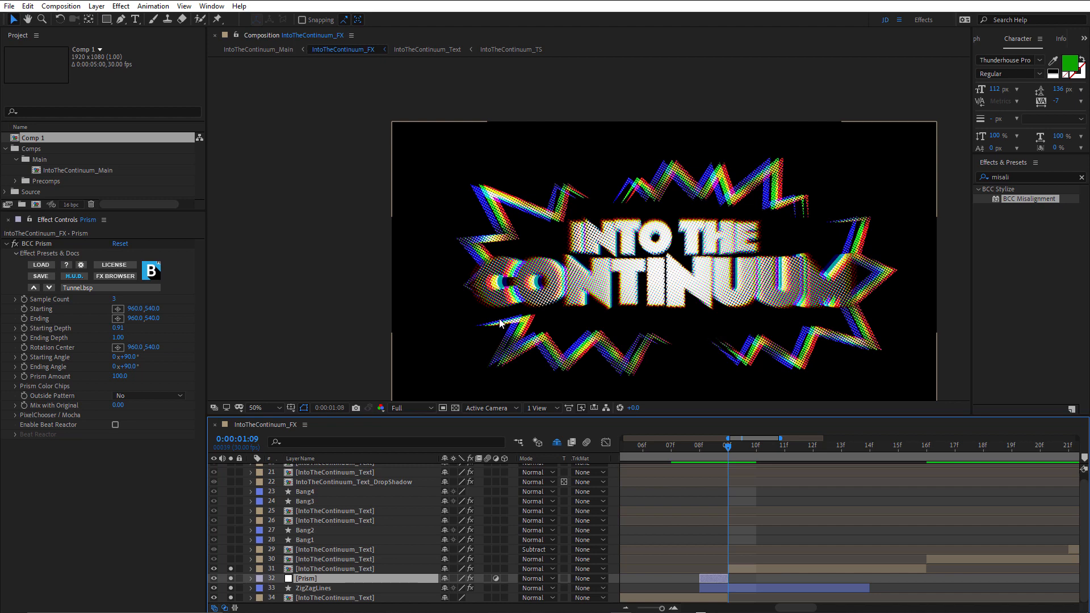
Step back to 0:00:01:07 and compare it with the Prism frame at 0:00:01:08
key("Page_Up")
key("Page_Up")
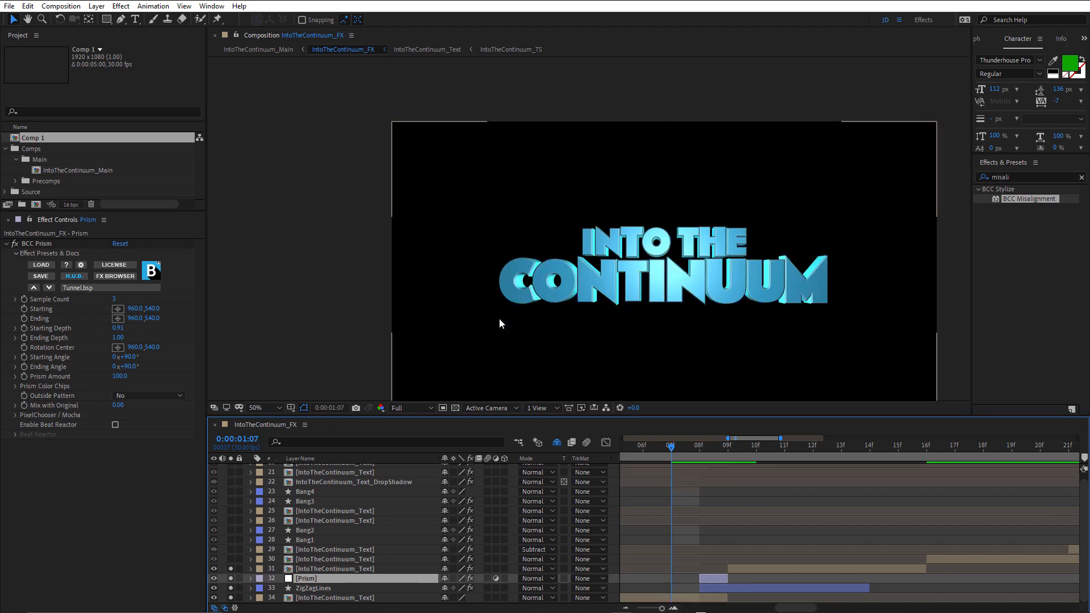
key("Page_Down")
key("Page_Up")
key("Page_Down")
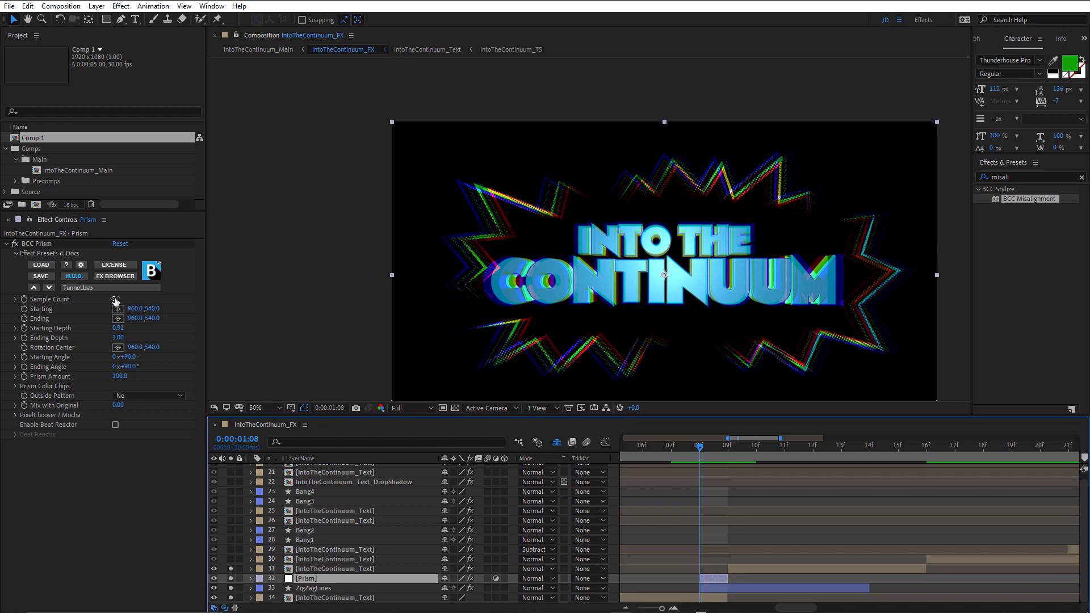
Inspect the color split on the title up close and set the BCC Prism Starting Depth to 0.86
scroll(532, 281, "up", 2)
scroll(532, 281, "up", 1)
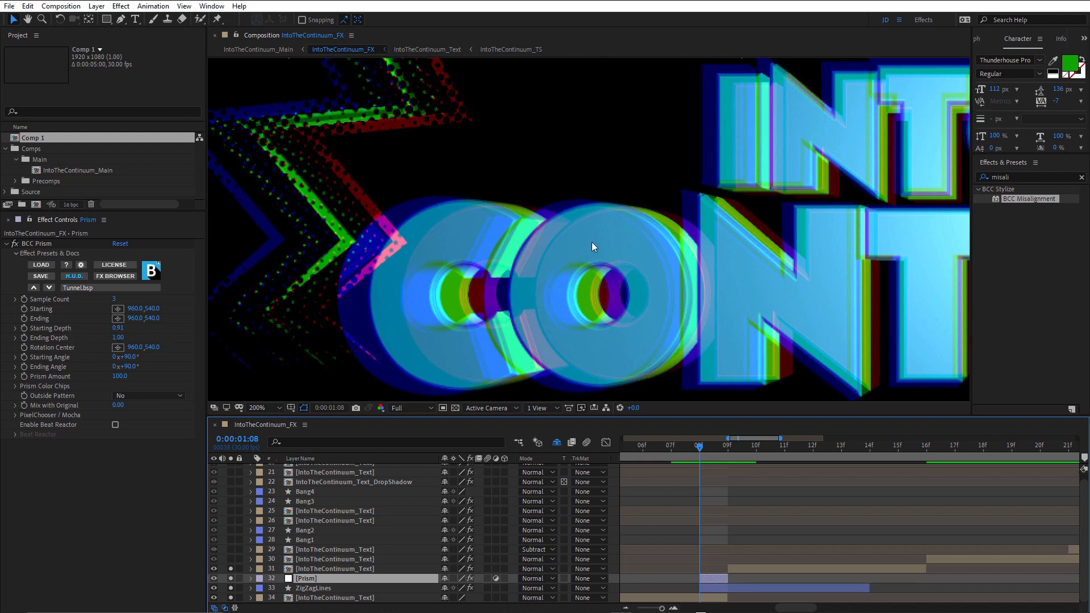
scroll(592, 242, "down", 1)
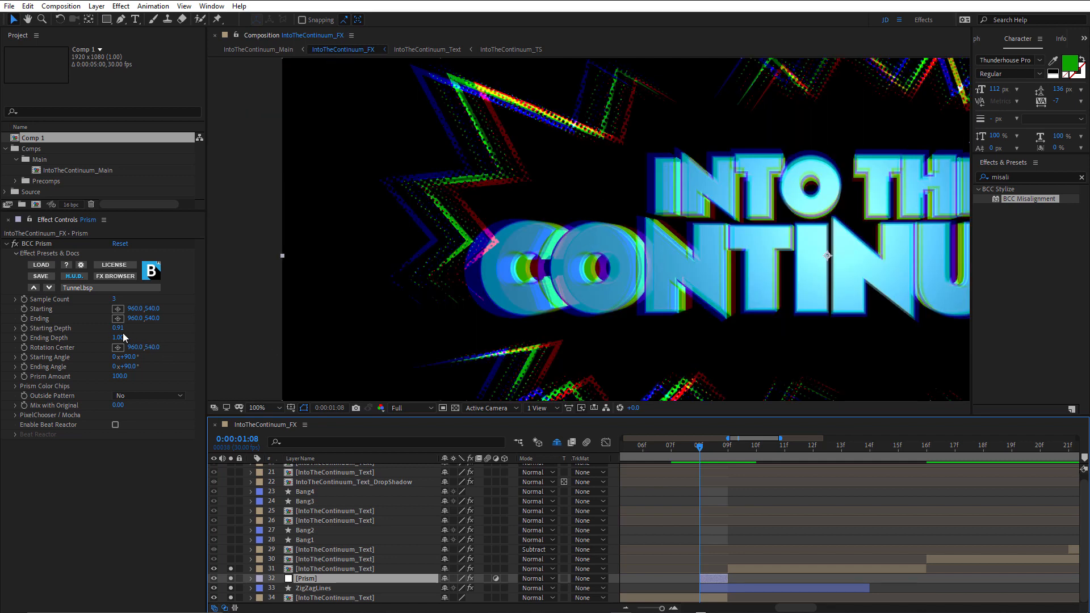
left_click_drag(119, 329, 117, 328)
scroll(722, 341, "down", 2)
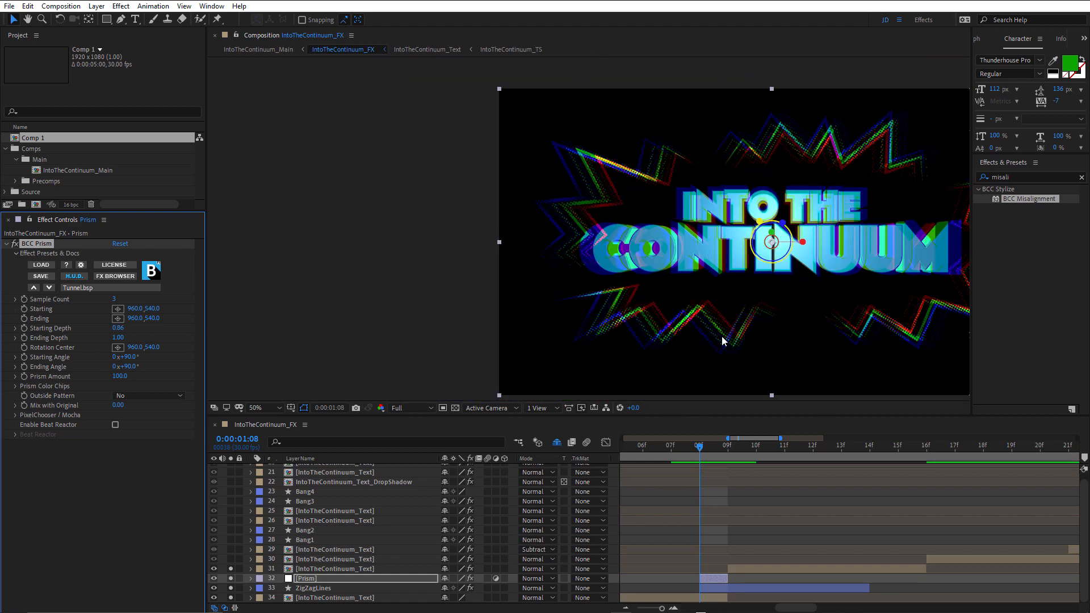
Go to 0:00:01:09 and select the IntoTheContinuum_Text layer 31 to show its effects
left_click(693, 451)
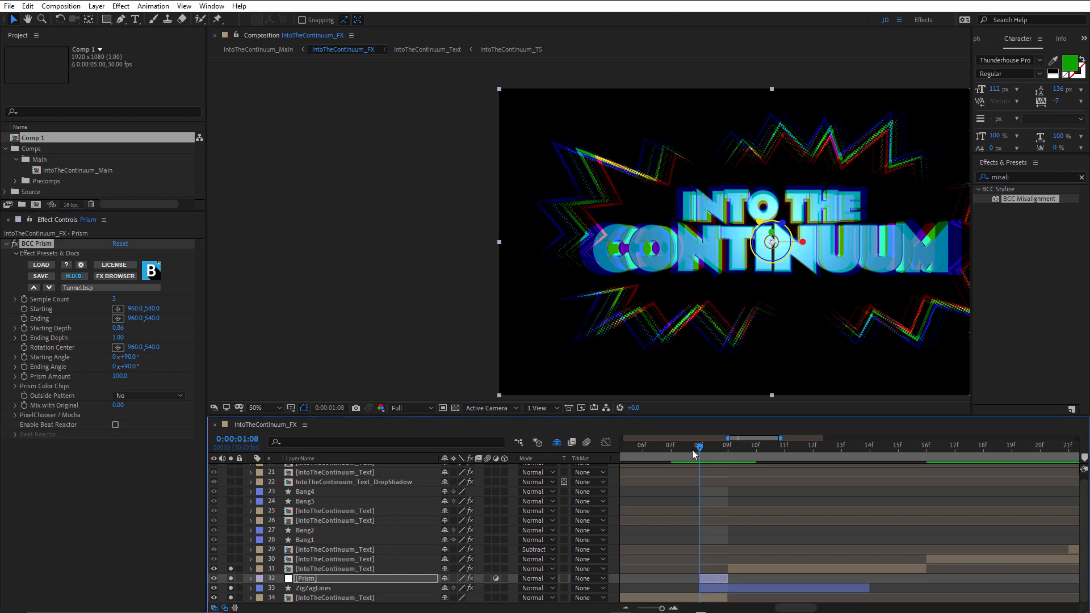
left_click_drag(683, 449, 704, 487)
left_click_drag(730, 539, 680, 537)
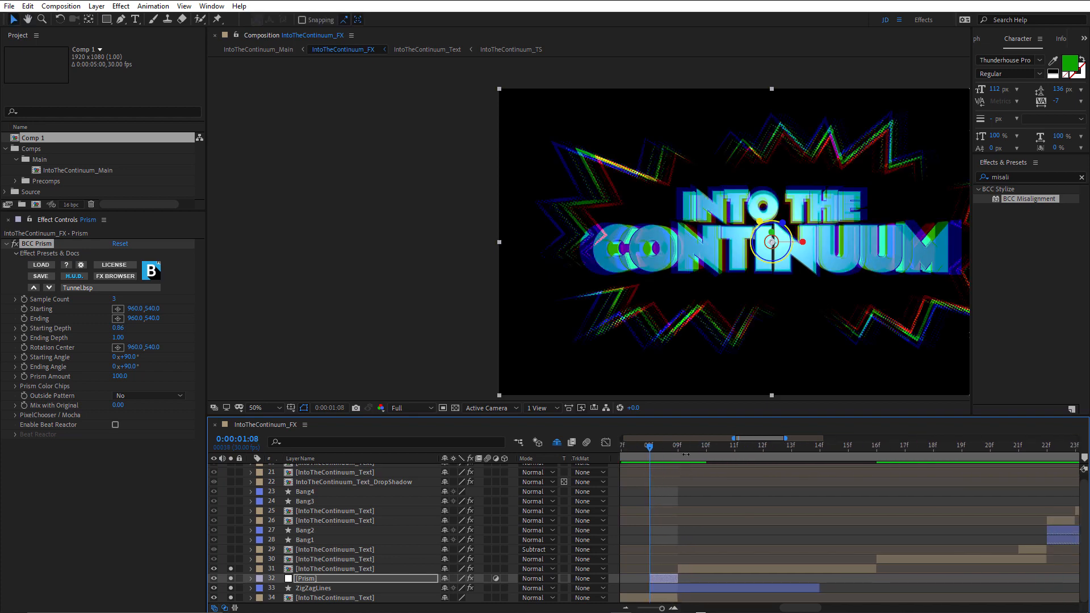
left_click(666, 446)
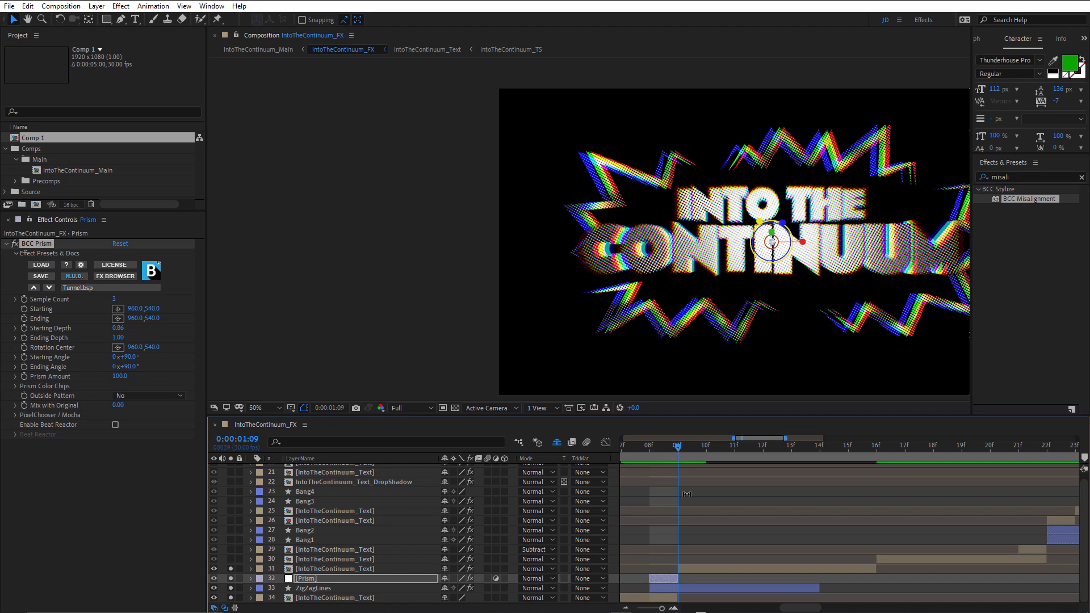
left_click(696, 571)
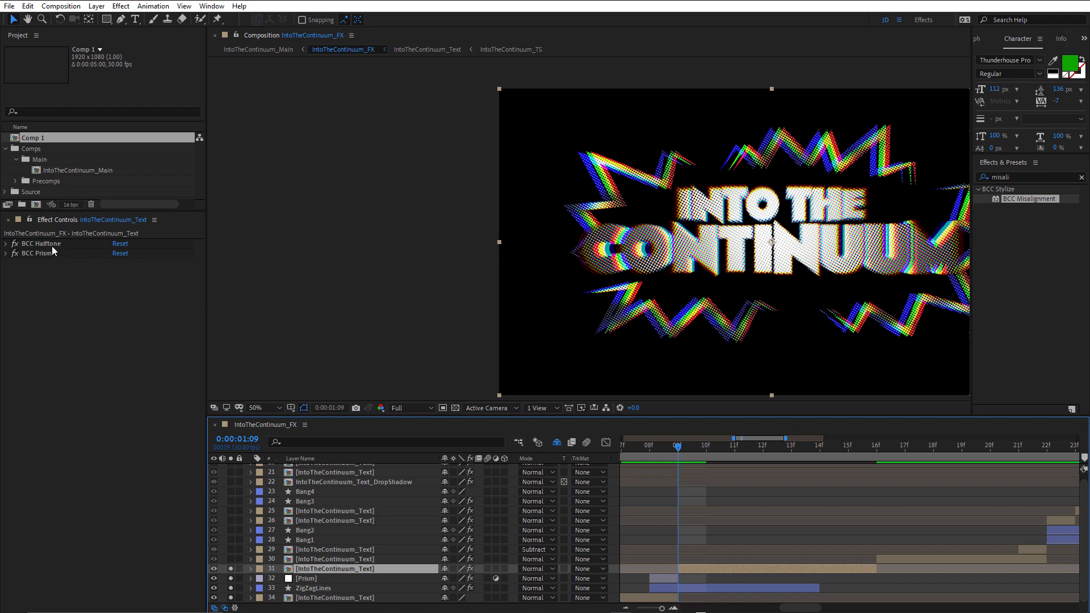
Disable BCC Halftone and BCC Prism on layer 31, and re-enable Prism and Halftone one at a time to compare their looks
left_click(15, 243)
left_click(15, 254)
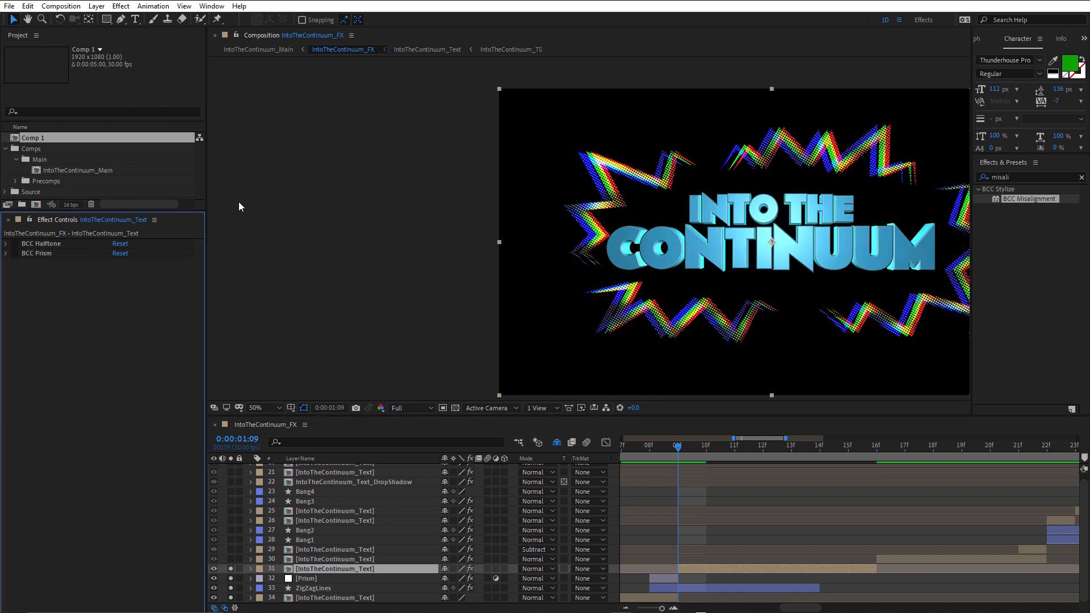
left_click(14, 254)
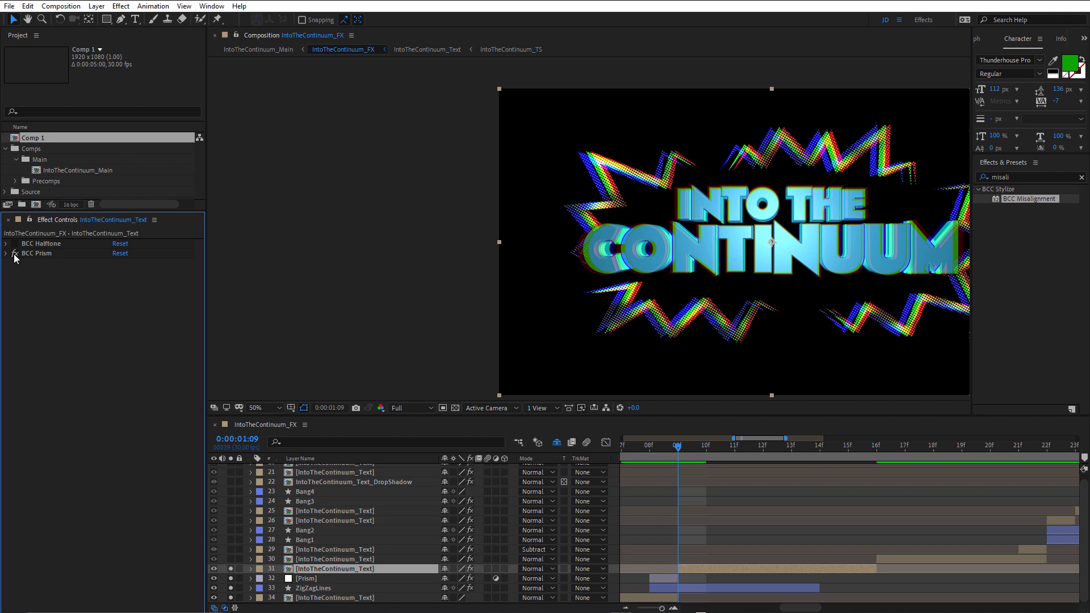
left_click(14, 244)
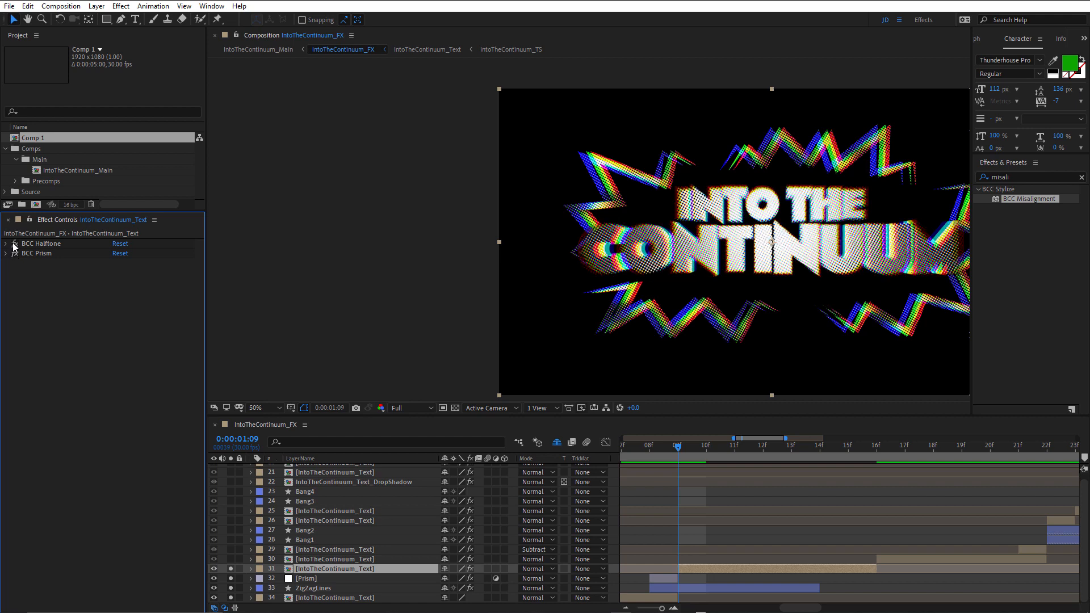
Expand the BCC Halftone settings on layer 31, disable BCC Prism and examine the halftone dots on the title up close
left_click(6, 245)
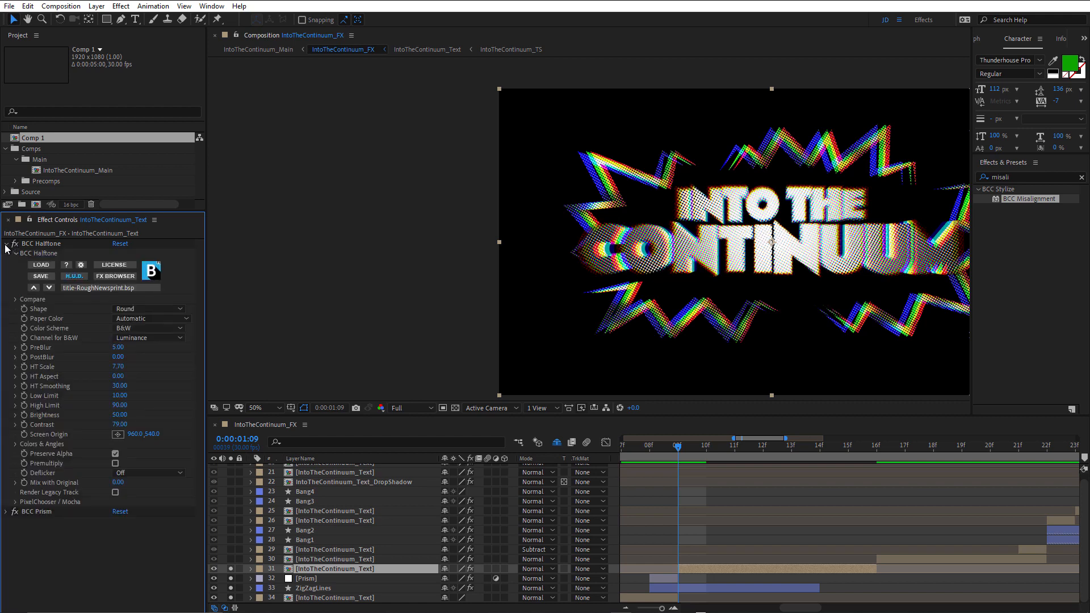
left_click(14, 511)
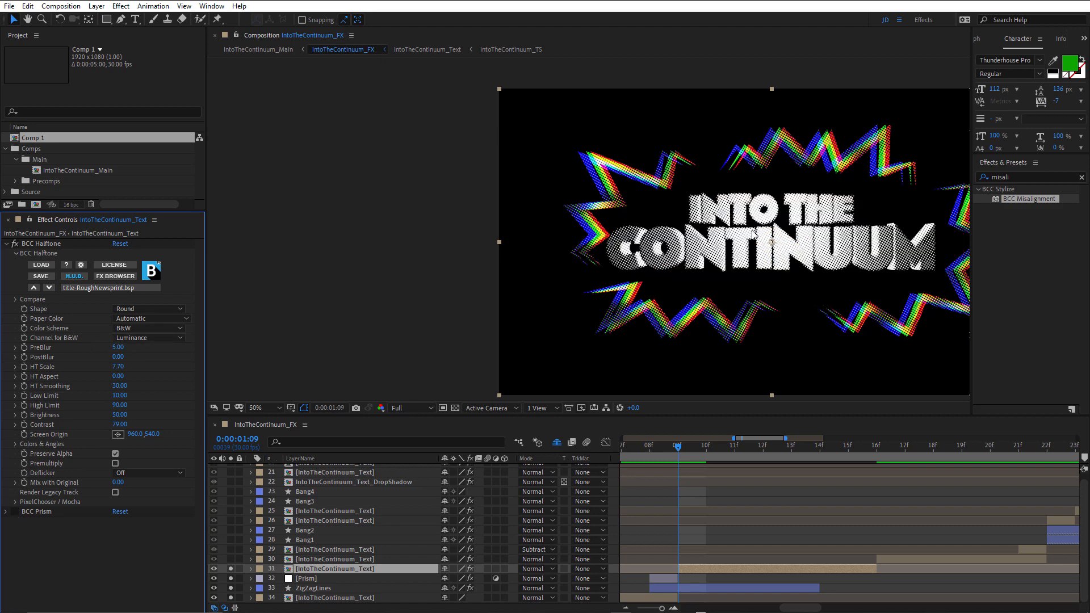
scroll(753, 233, "up", 2)
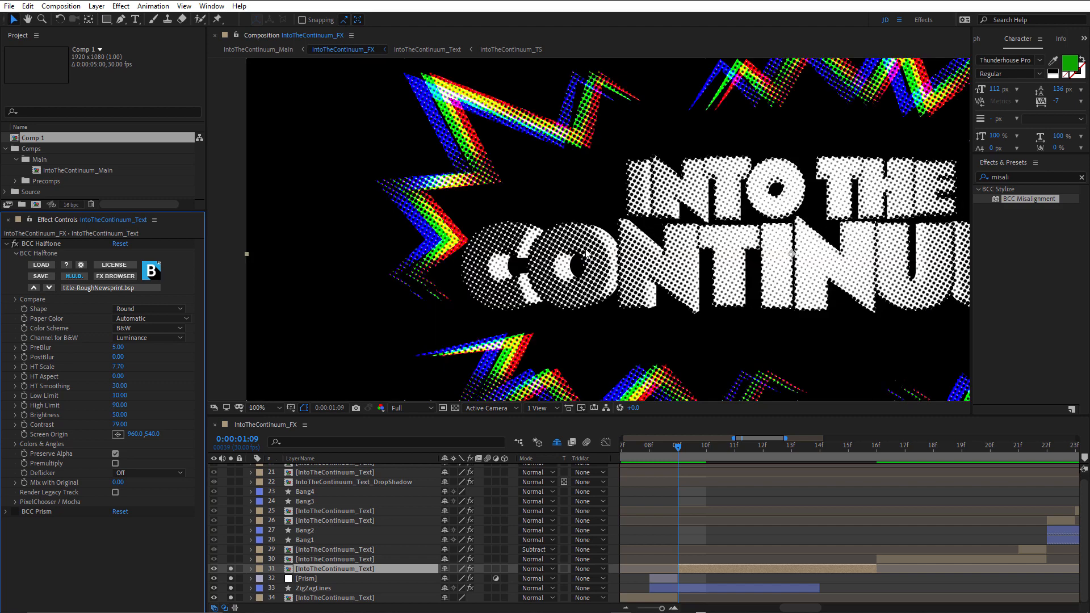
Re-enable BCC Prism on layer 31 and solo the IntoTheContinuum_Text layer 34
scroll(590, 251, "down", 2)
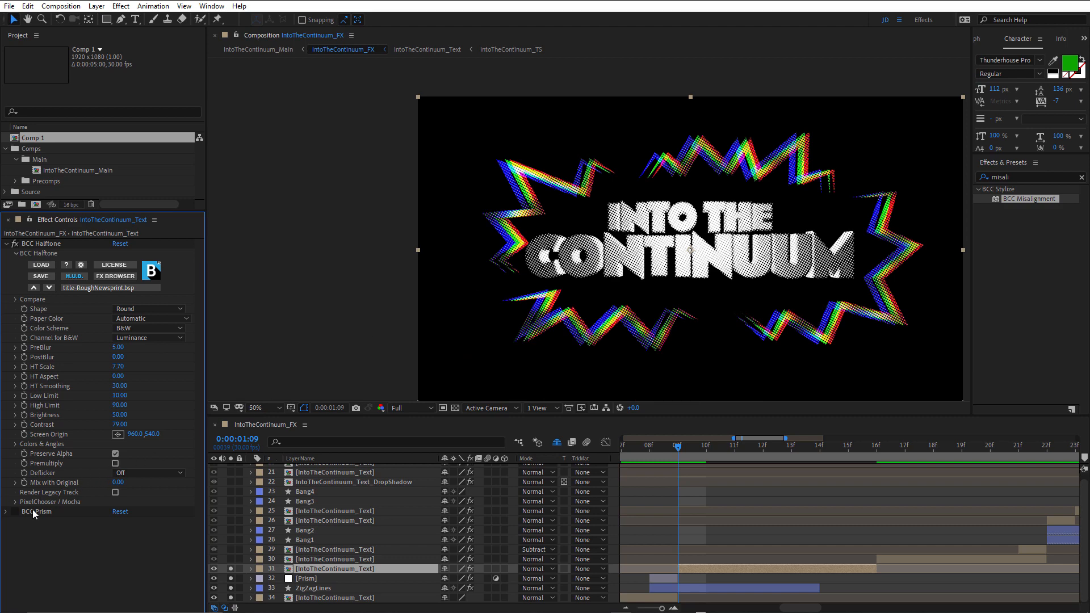
left_click(14, 512)
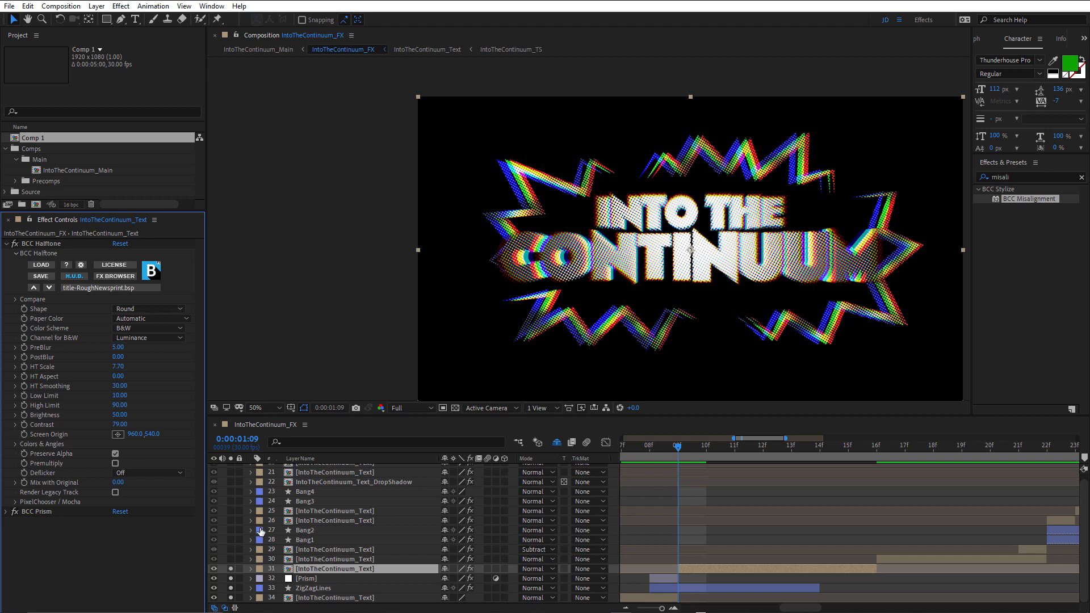
left_click(231, 598)
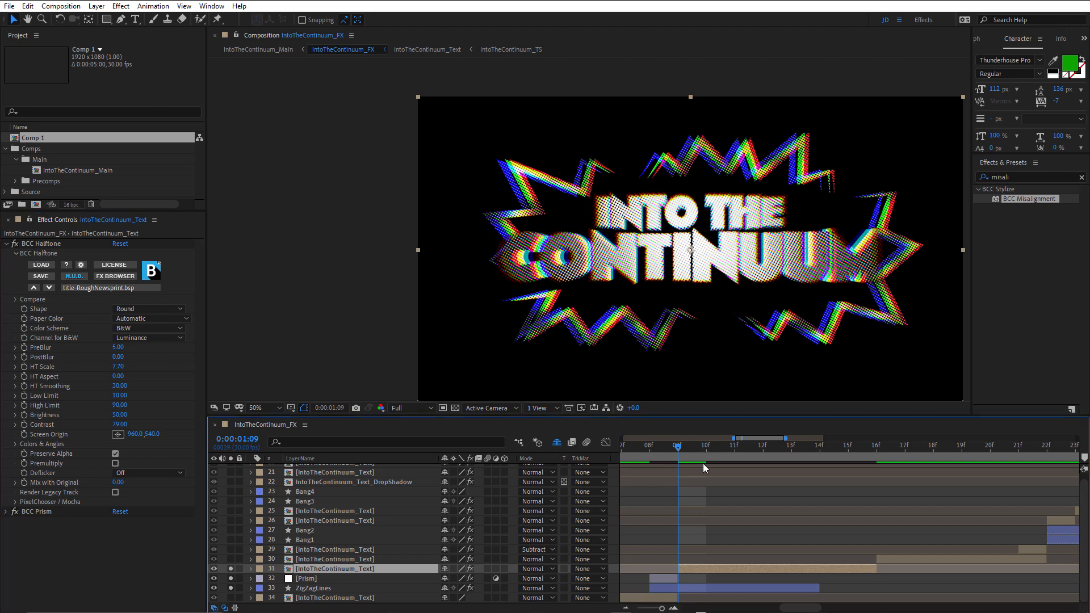
Reveal the BCC Prism Starting Depth keyframes on layer 31, check the one at 0:00:01:14 and collapse the layer
key("u")
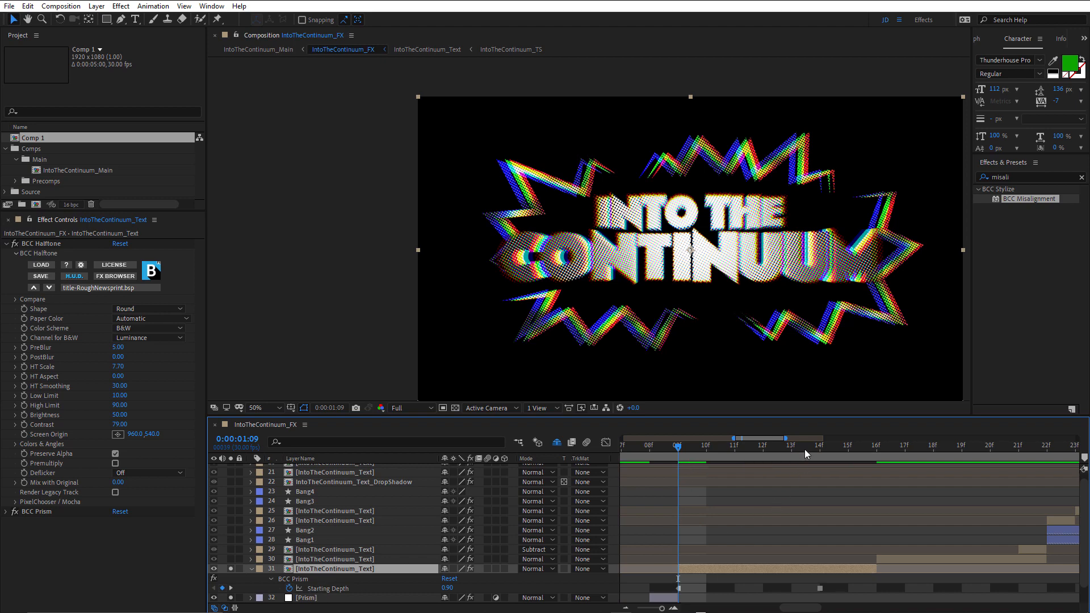
mouse_move(805, 450)
left_mouse_down()
mouse_move(817, 453)
mouse_move(792, 454)
mouse_move(822, 453)
mouse_move(783, 458)
mouse_move(809, 458)
left_mouse_up()
left_click_drag(782, 521, 789, 425)
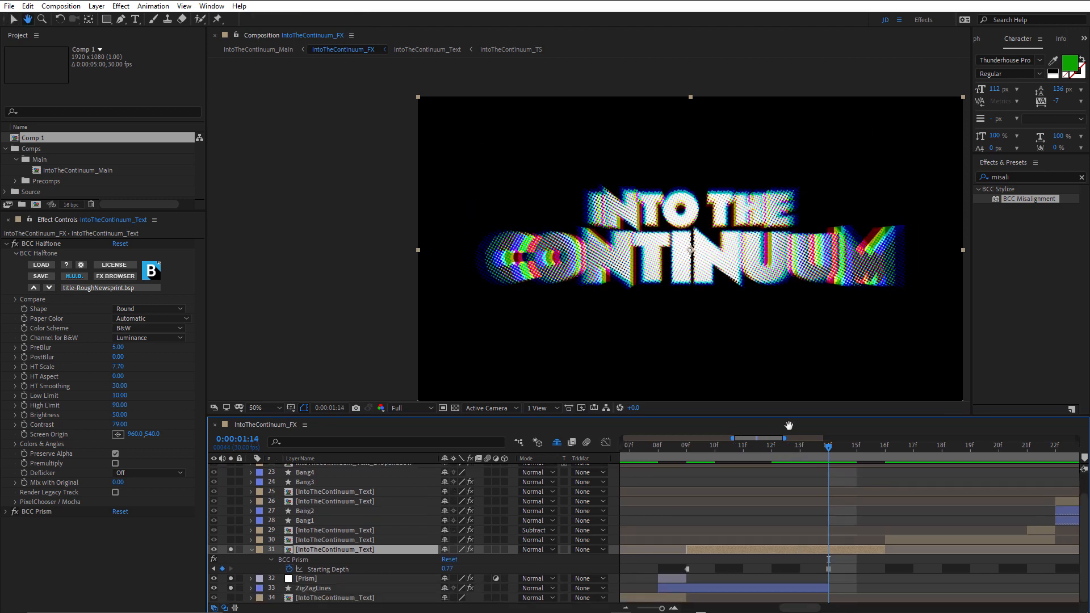
key("v")
left_click(251, 550)
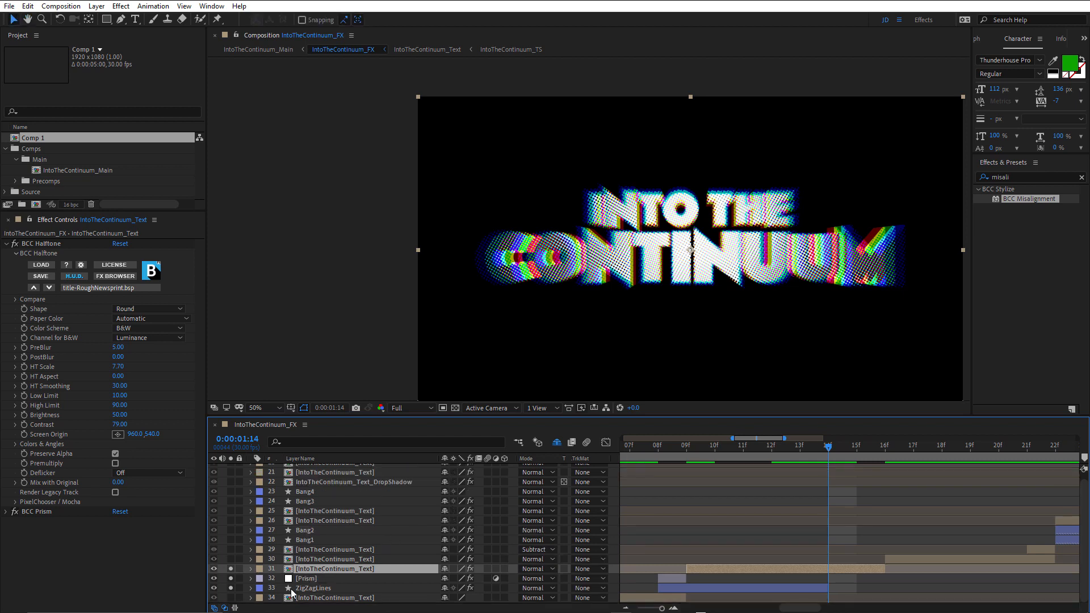
Limit the work area to 0:00:01:07 through 0:00:01:16 and preview the title animation
left_click(715, 451)
left_click_drag(715, 452, 851, 456)
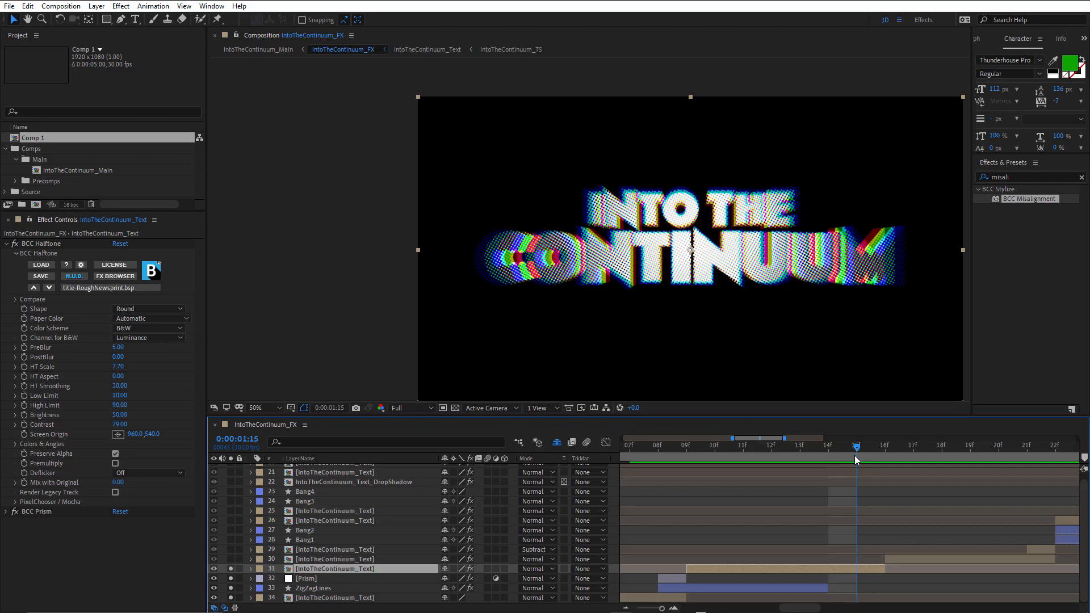
key("space")
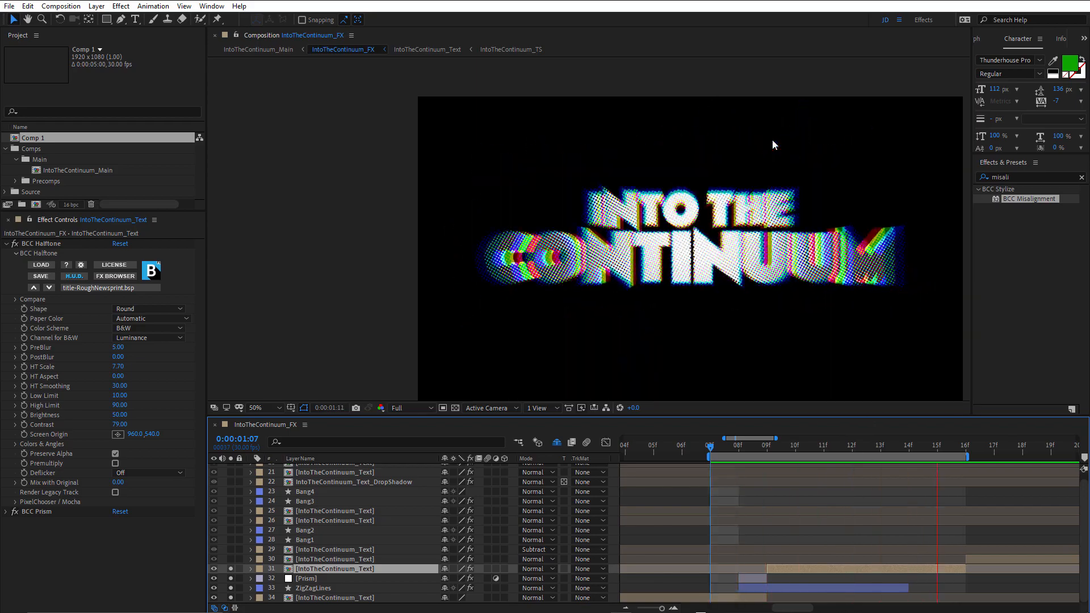
left_click(730, 447)
Go frame by frame back and forth between 0:00:01:07 and 0:00:01:10 to examine the transition from plain title to Prism and Halftone
key("Page_Up")
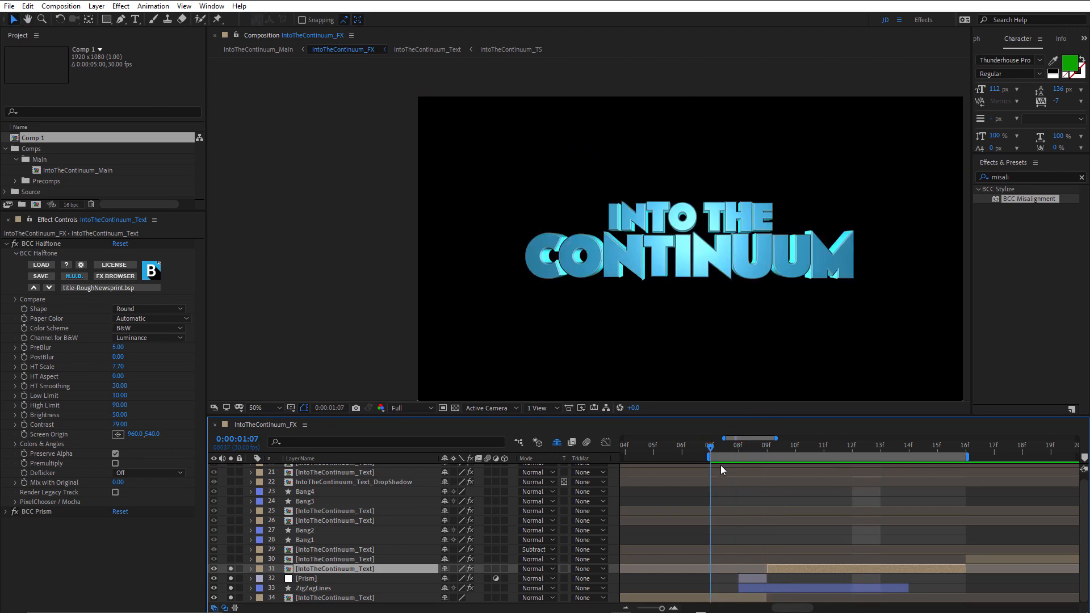
key("Page_Down")
key("Page_Down")
key("Page_Down")
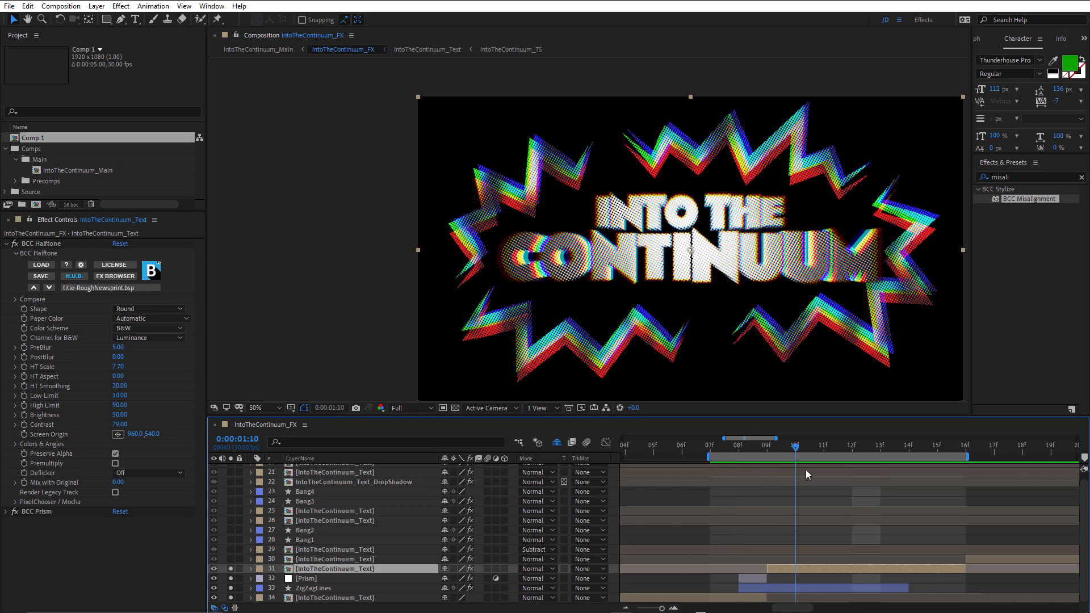
key("Page_Up")
key("Page_Up")
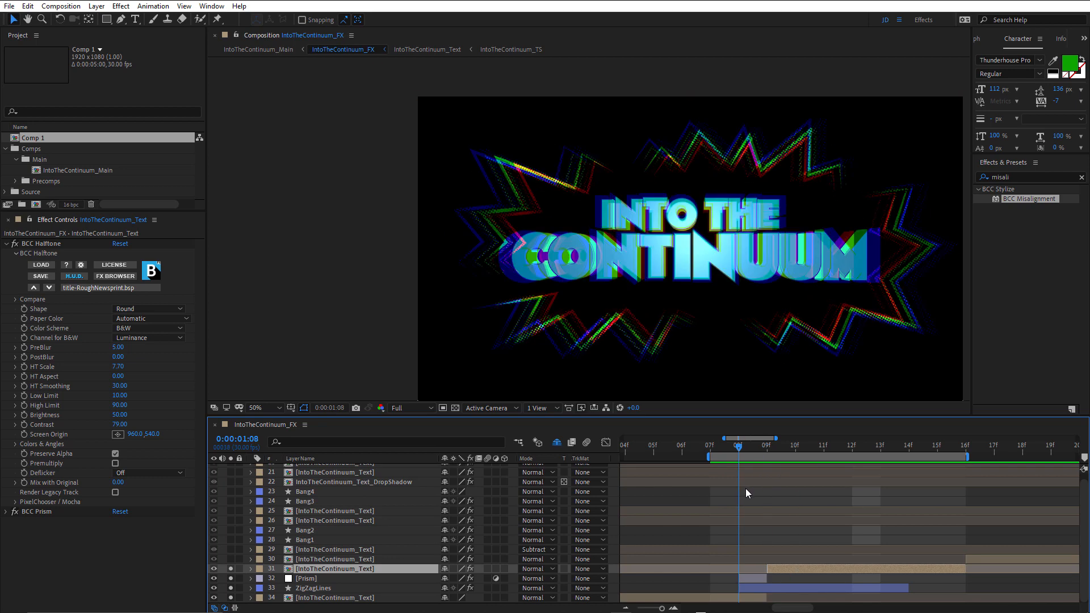
key("Page_Down")
key("Page_Up")
key("Page_Up")
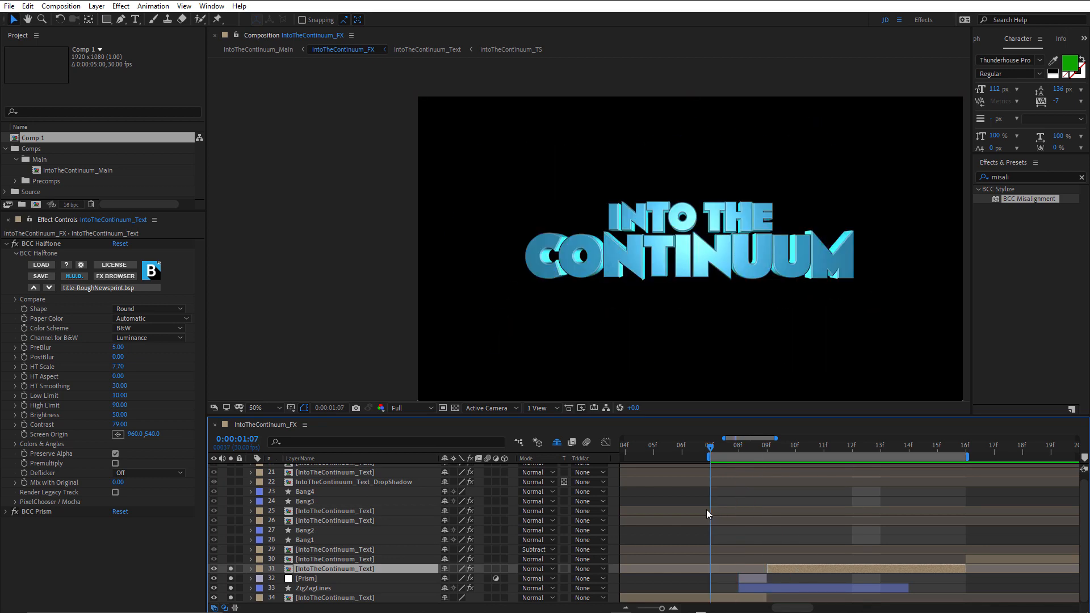
key("Page_Down")
key("Page_Up")
key("Page_Down")
key("Page_Up")
key("Page_Down")
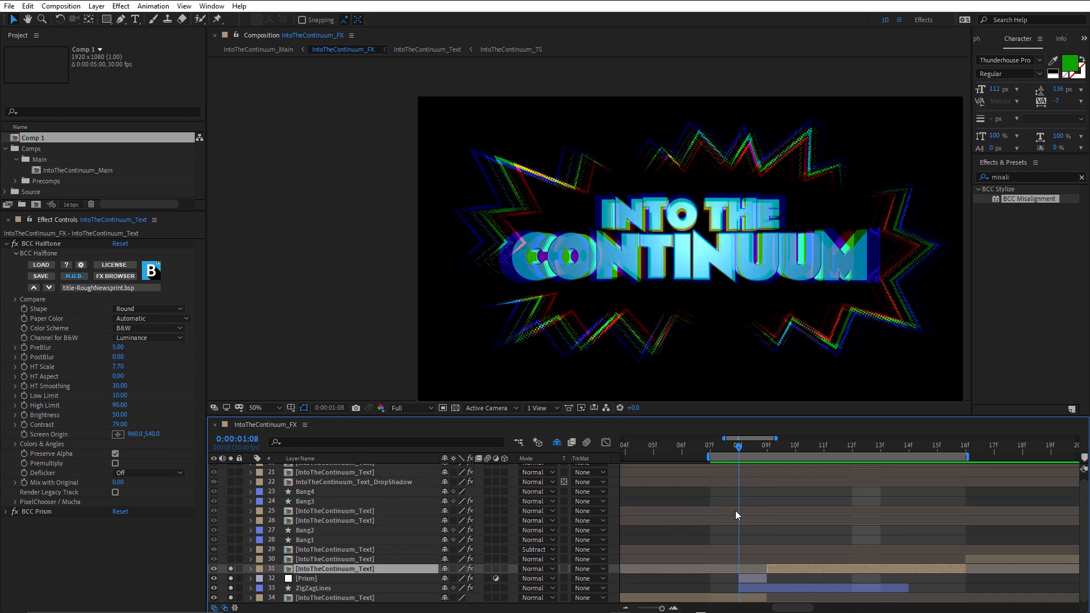
key("Page_Down")
key("Page_Down")
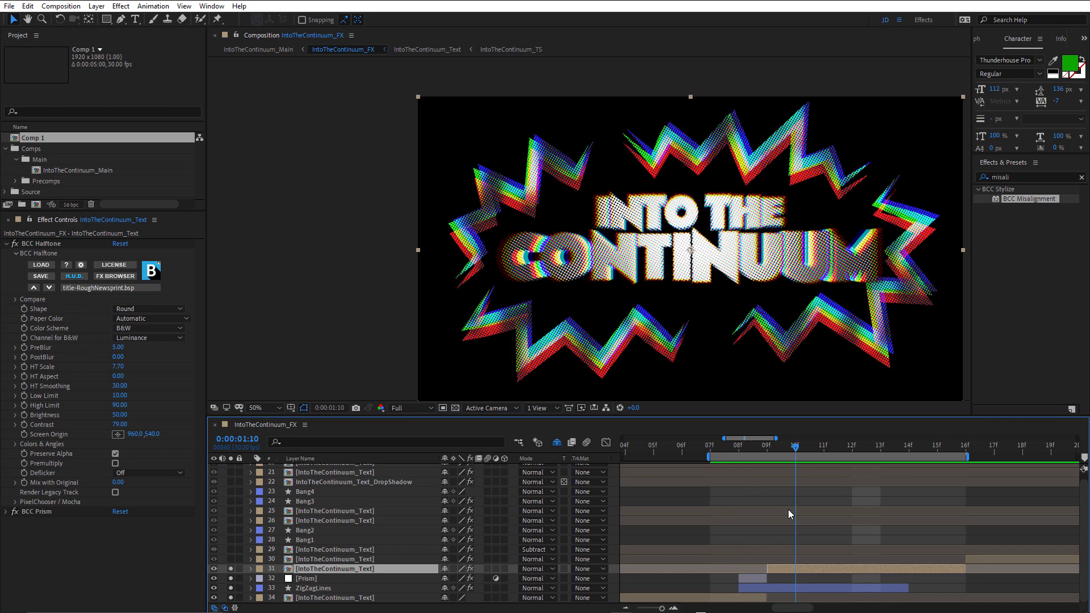
key("Page_Up")
key("Page_Up")
key("Page_Up")
key("Page_Down")
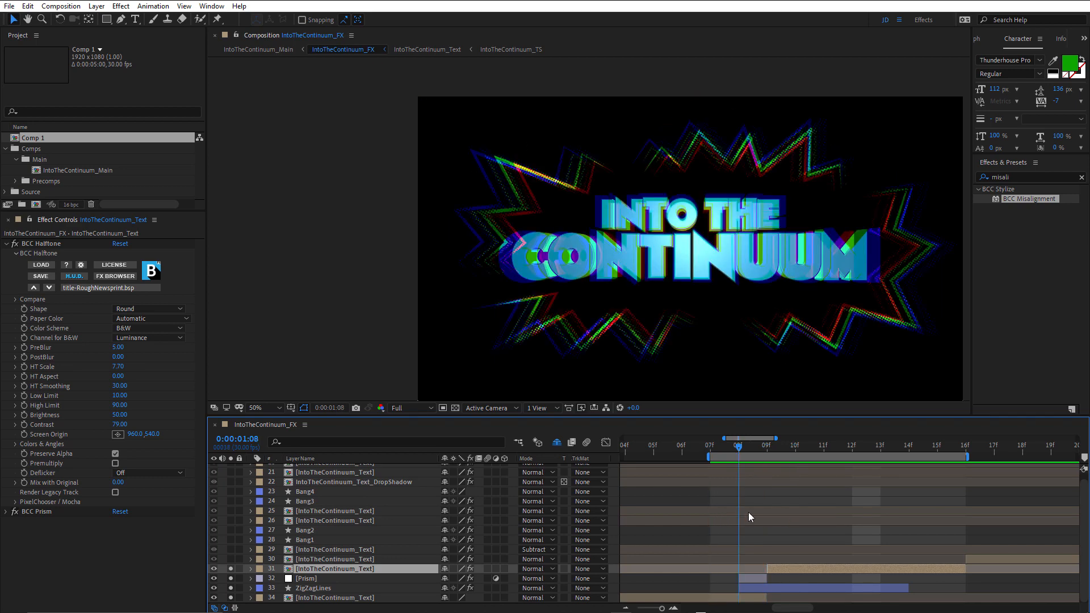
left_click_drag(793, 515, 711, 528)
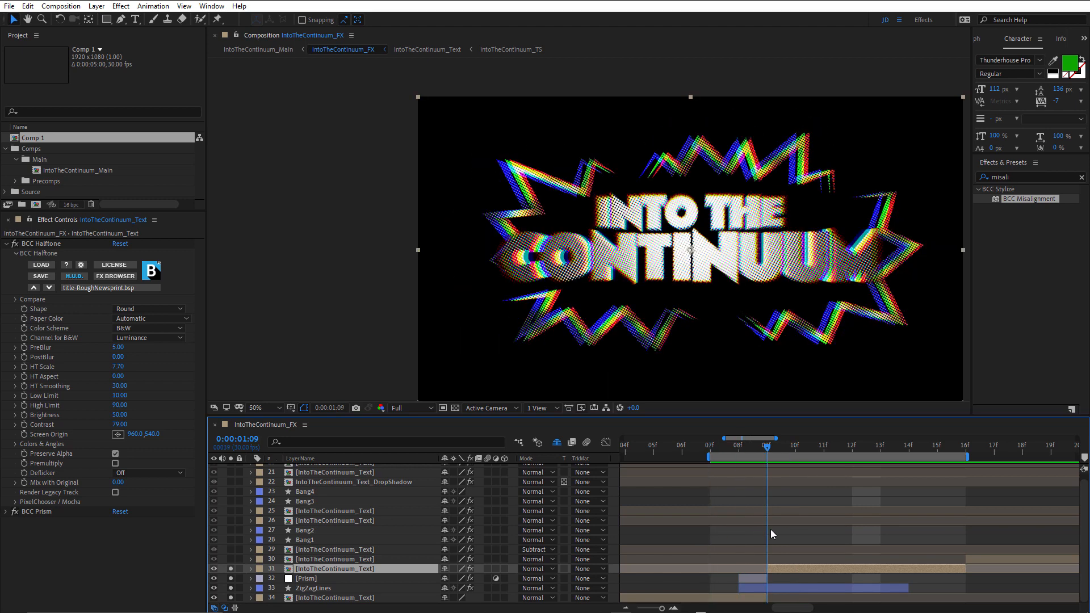
Examine how the zigzag lines and the title change up to 0:00:01:12
key("space")
left_click_drag(793, 518, 709, 517)
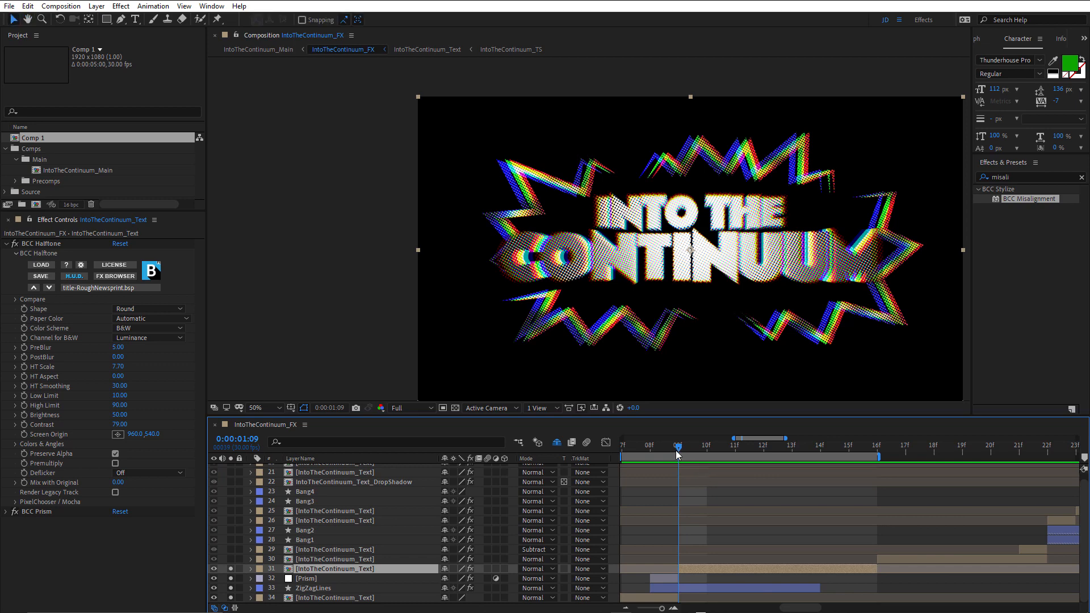
left_click_drag(663, 451, 716, 523)
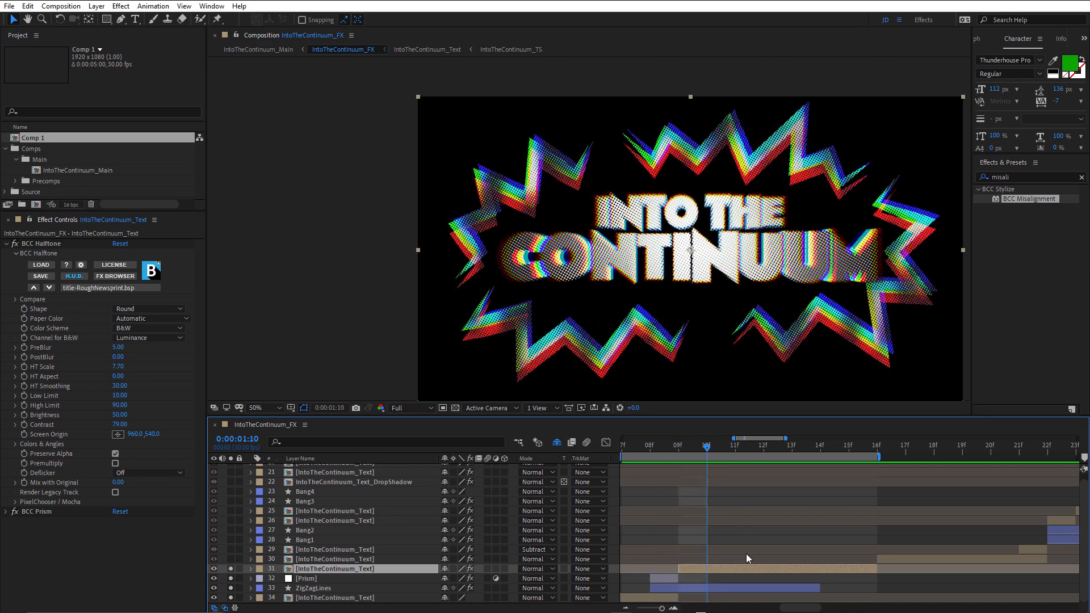
key("Page_Down")
key("Page_Down")
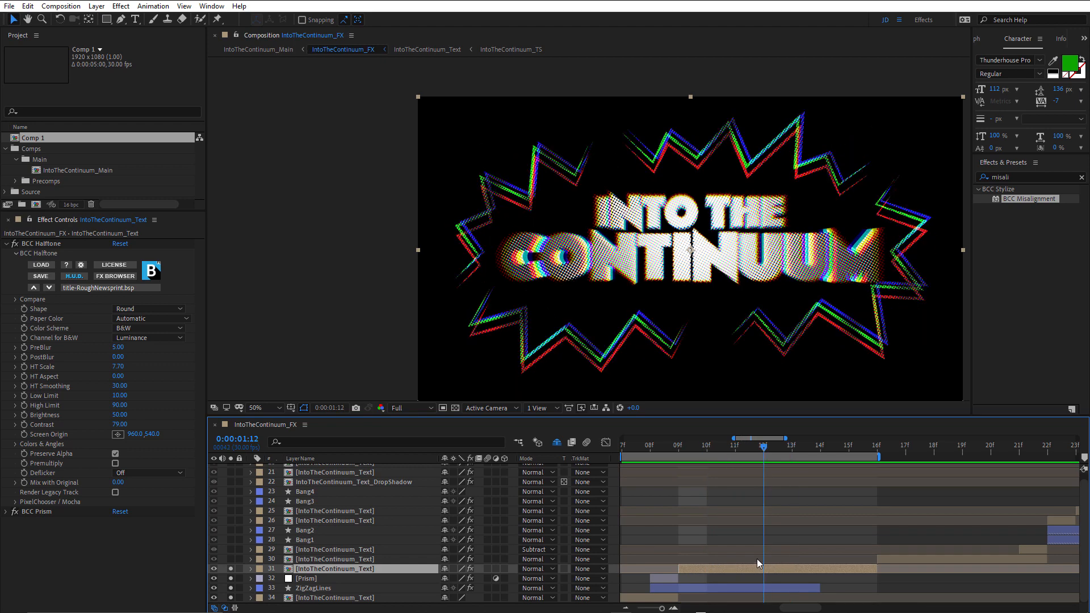
Go to 0:00:01:16, then solo and select the IntoTheContinuum_Text layer 30 to show its effects
key("space")
left_click_drag(815, 551, 673, 519)
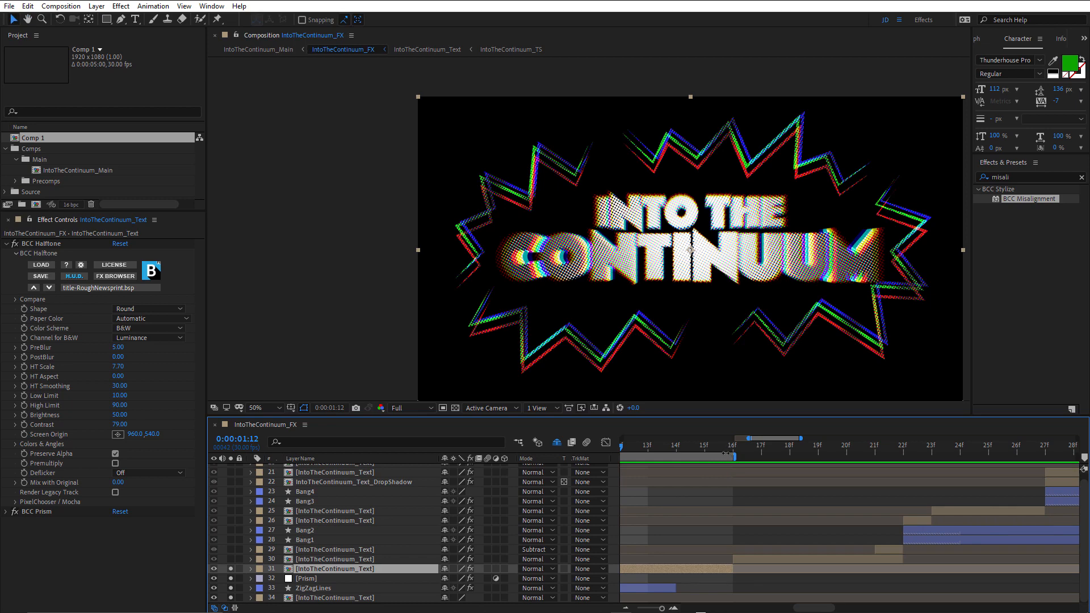
left_click(725, 449)
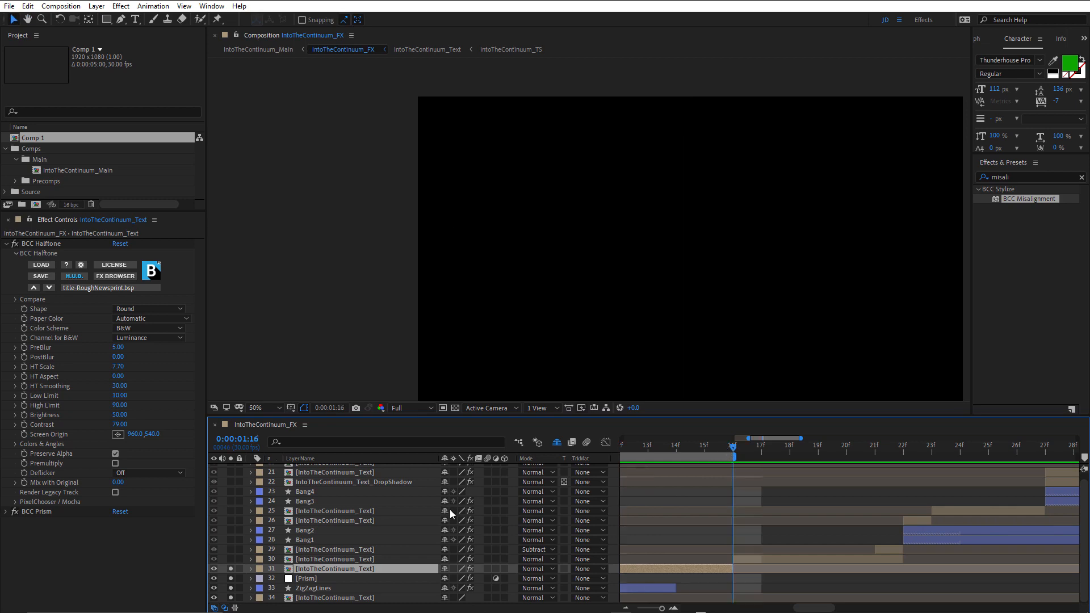
left_click(231, 560)
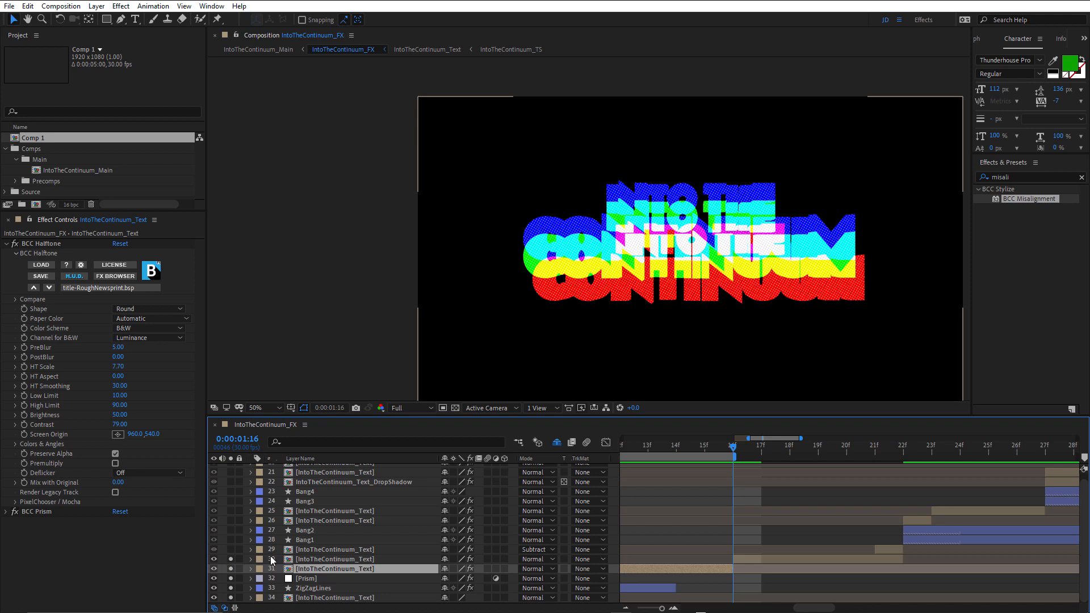
left_click(318, 560)
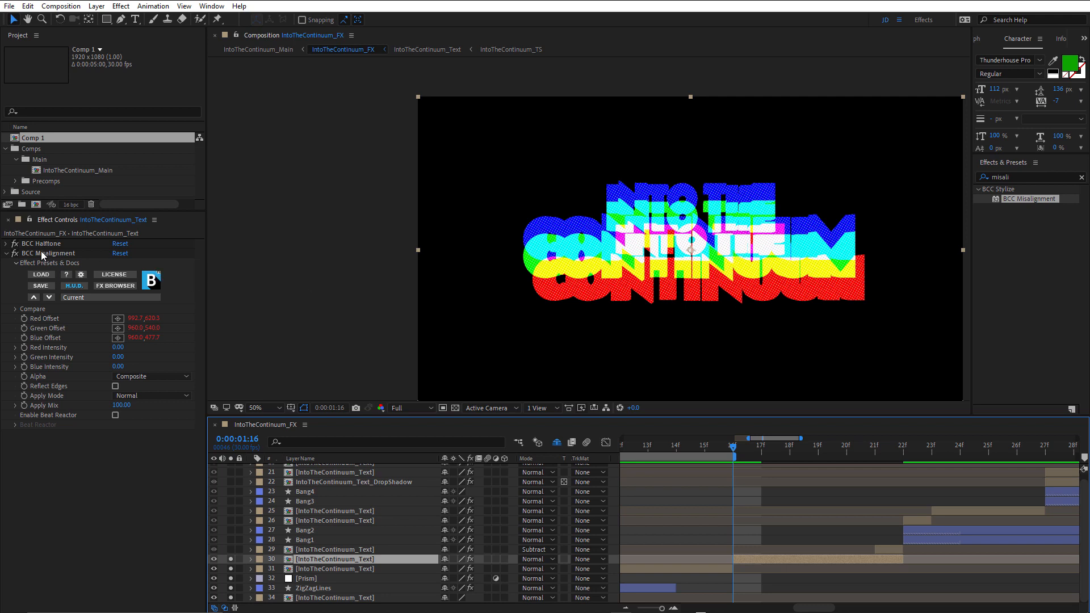
Disable BCC Misalignment and BCC Halftone on layer 30, re-enable Halftone and examine its dots and settings
left_click(16, 252)
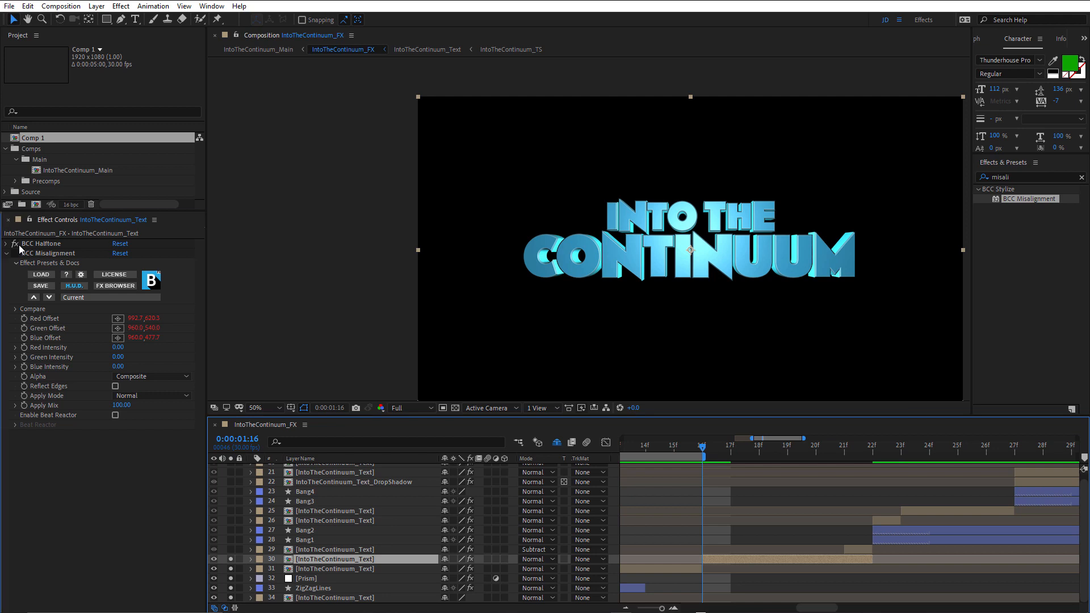
left_click(18, 244)
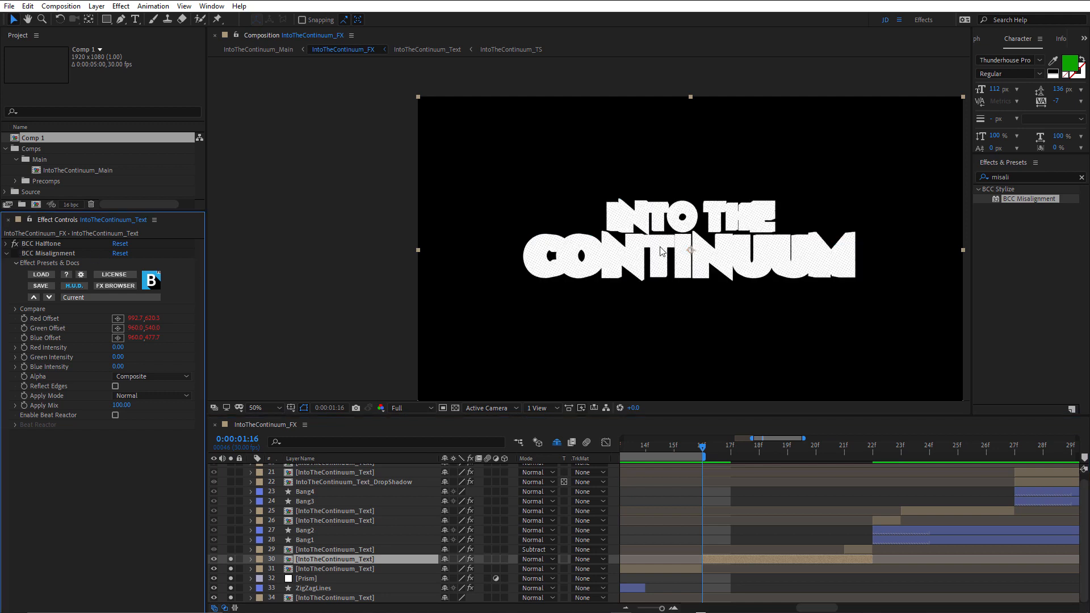
scroll(660, 252, "up", 2)
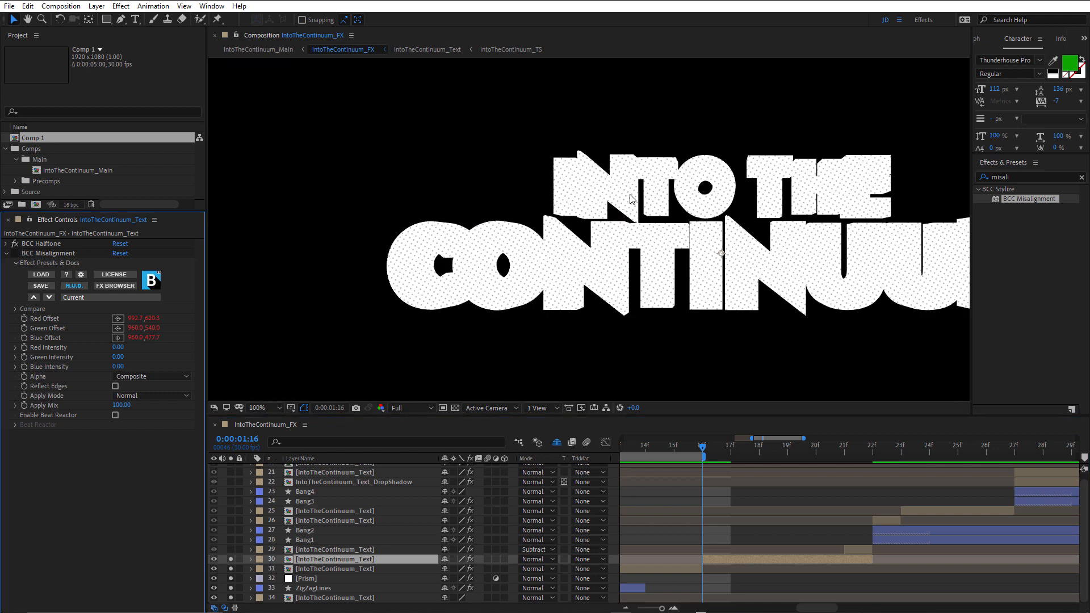
left_click(6, 244)
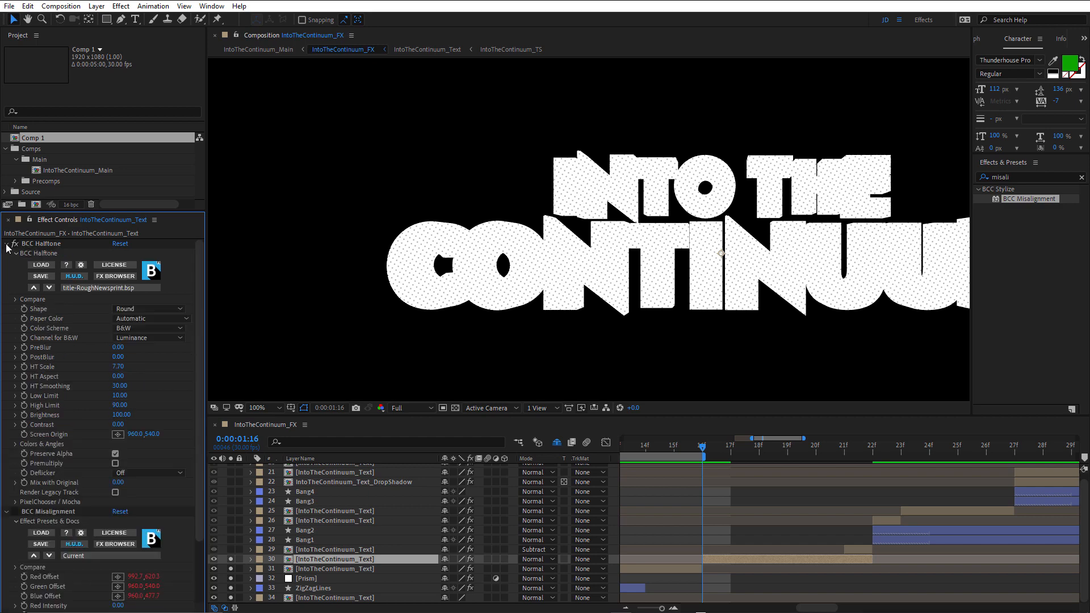
left_click(6, 243)
Re-enable BCC Misalignment on layer 30 and inspect the offset color channels up close
left_click(43, 253)
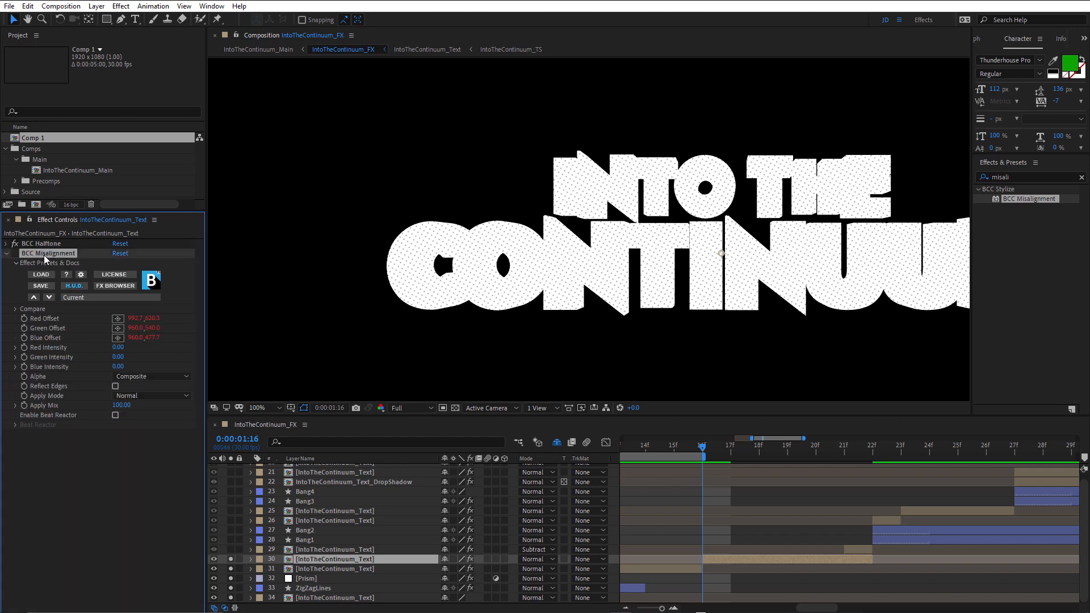
left_click(14, 253)
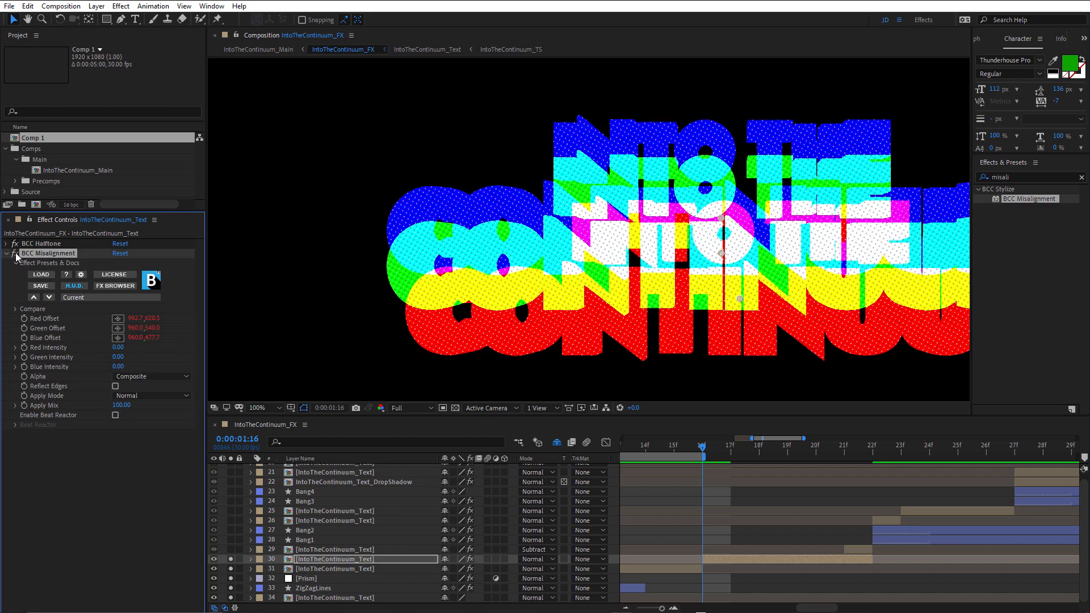
scroll(544, 244, "up", 2)
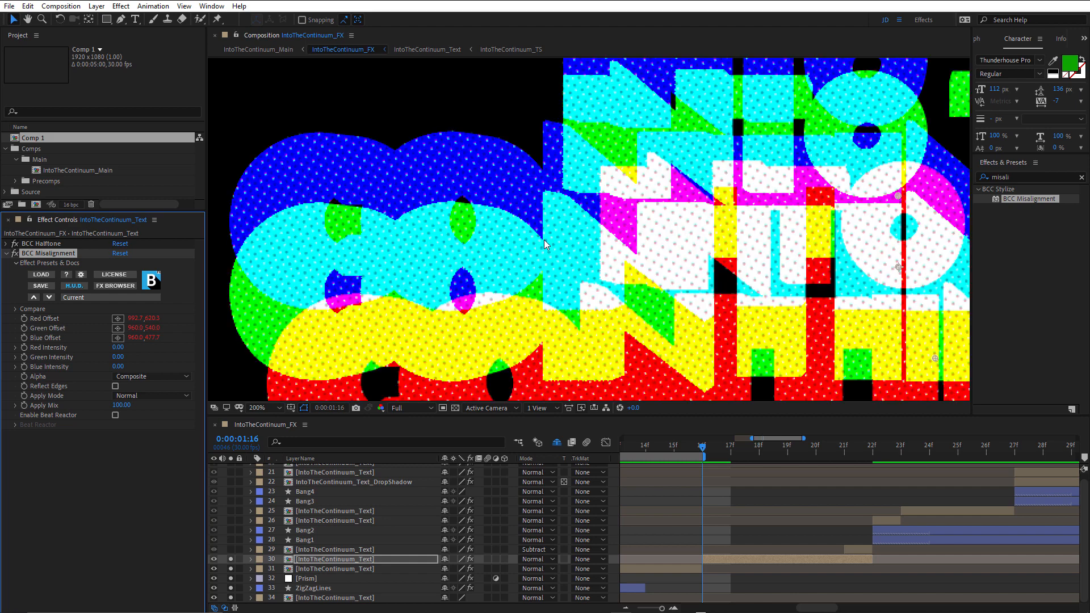
scroll(544, 239, "down", 2)
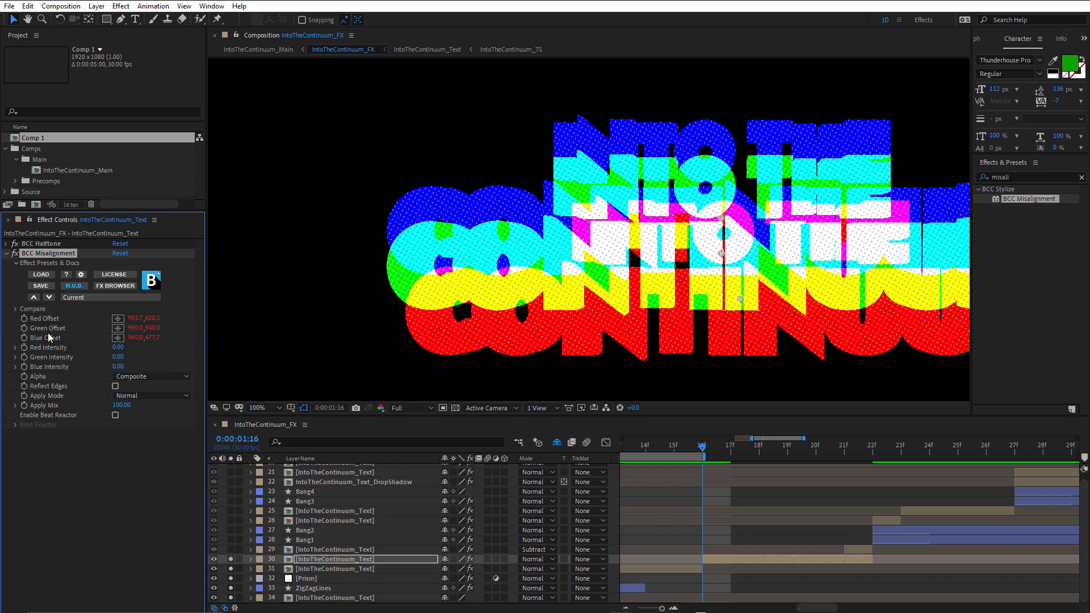
Reveal the BCC Misalignment offset expressions on layer 30 and open the Red Offset expression to read it in full
left_click(339, 561)
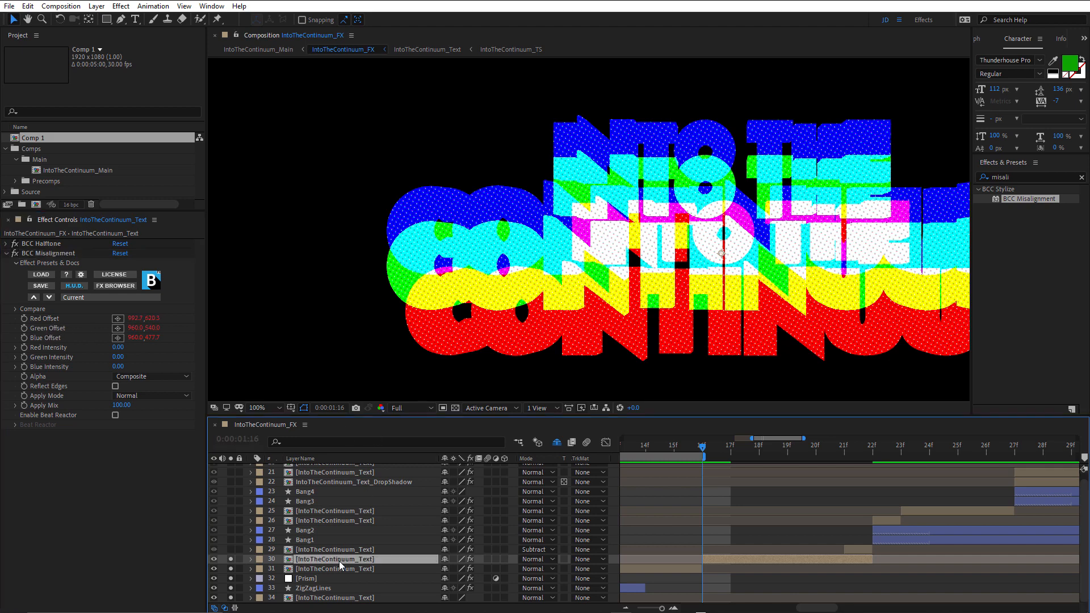
key("e")
key("e")
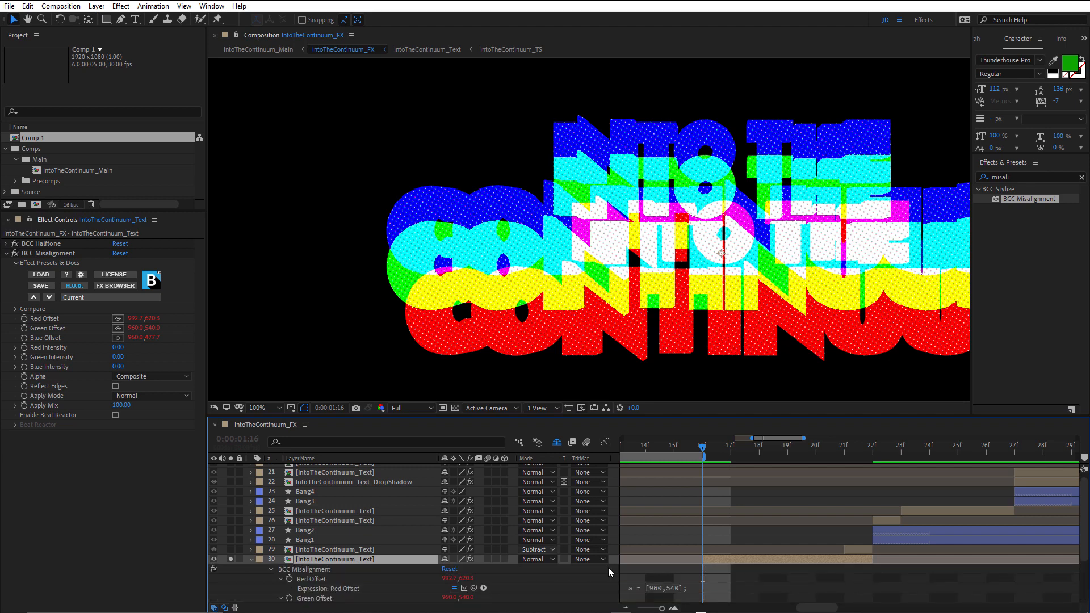
key("space")
left_click_drag(726, 561, 737, 452)
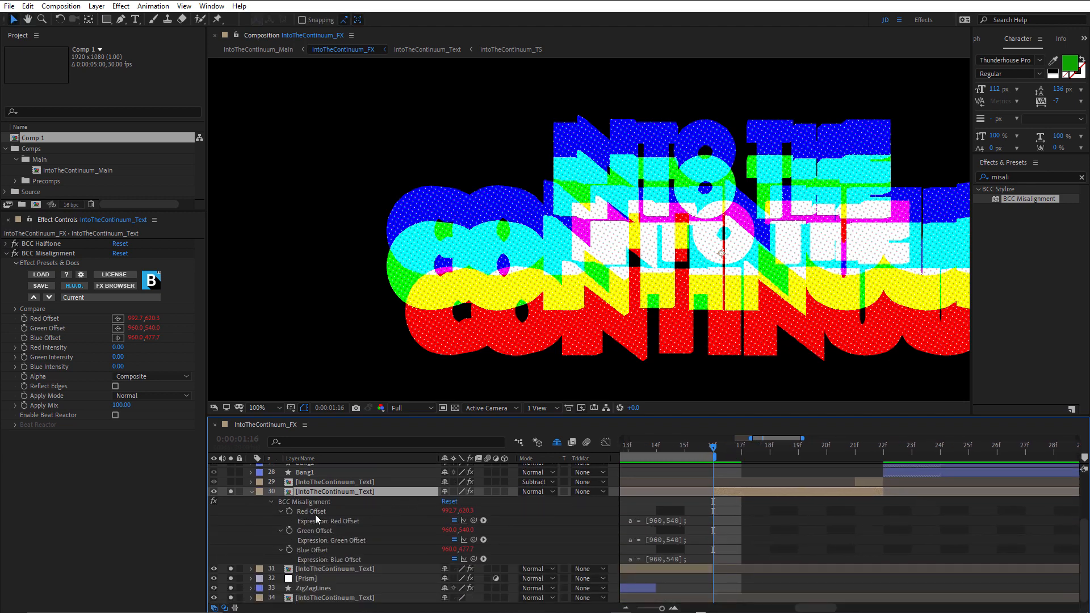
left_click(655, 521)
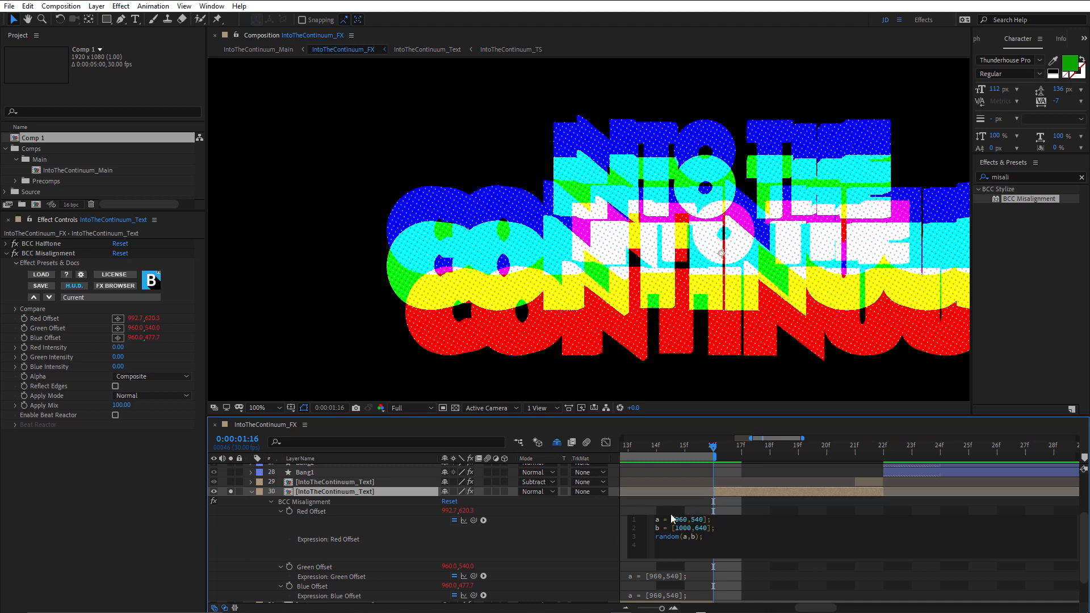
Examine the Green Offset and Blue Offset expressions in layer 30's BCC Misalignment effect, view frame 0:00:01:15, and collapse the layer
left_click(667, 576)
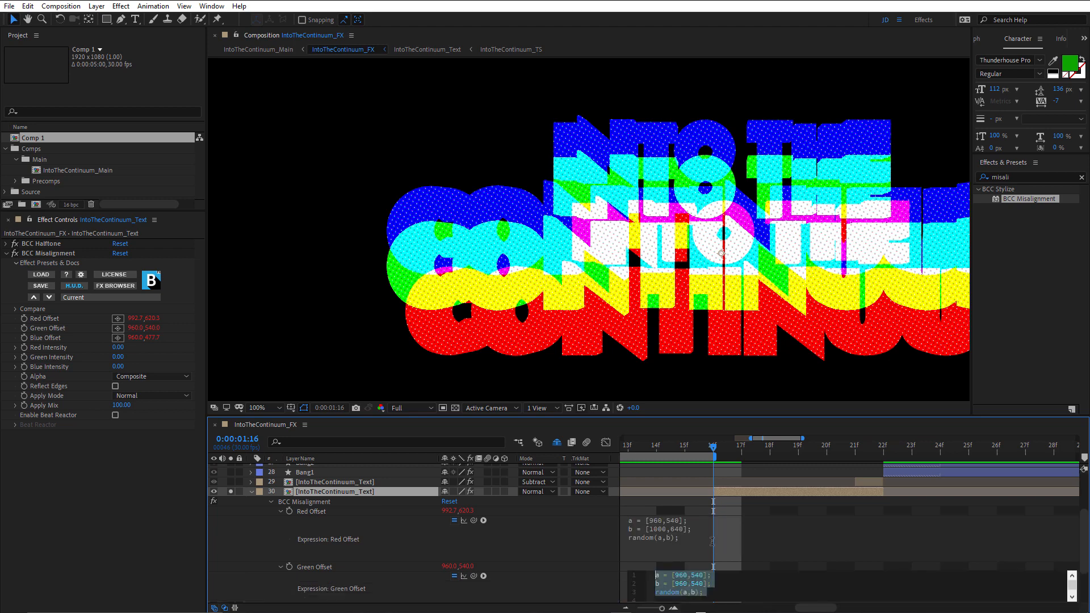
left_click(309, 567)
scroll(355, 560, "down", 3)
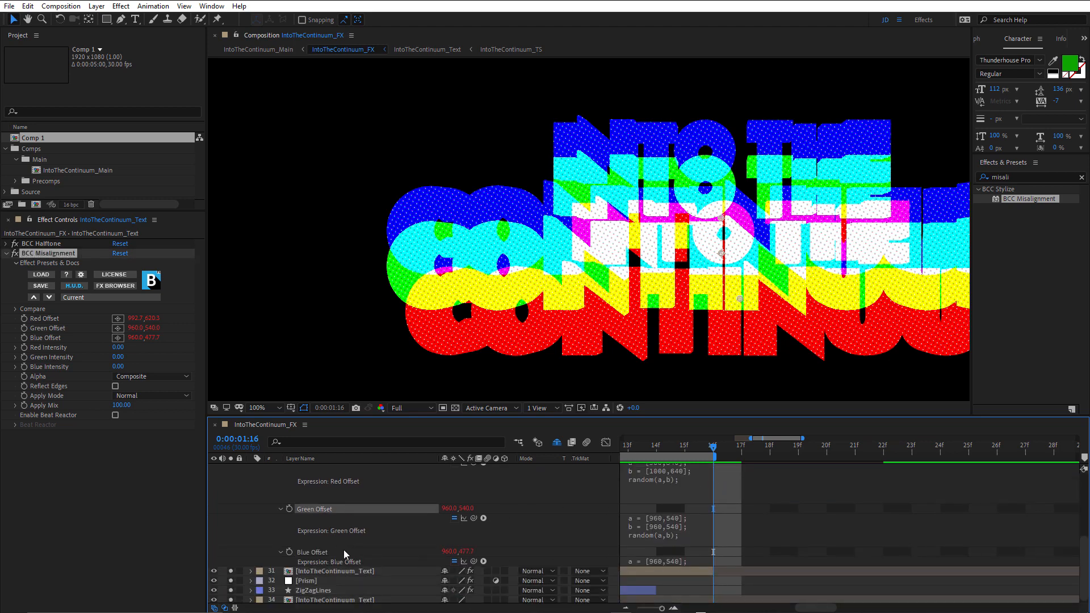
left_click(312, 553)
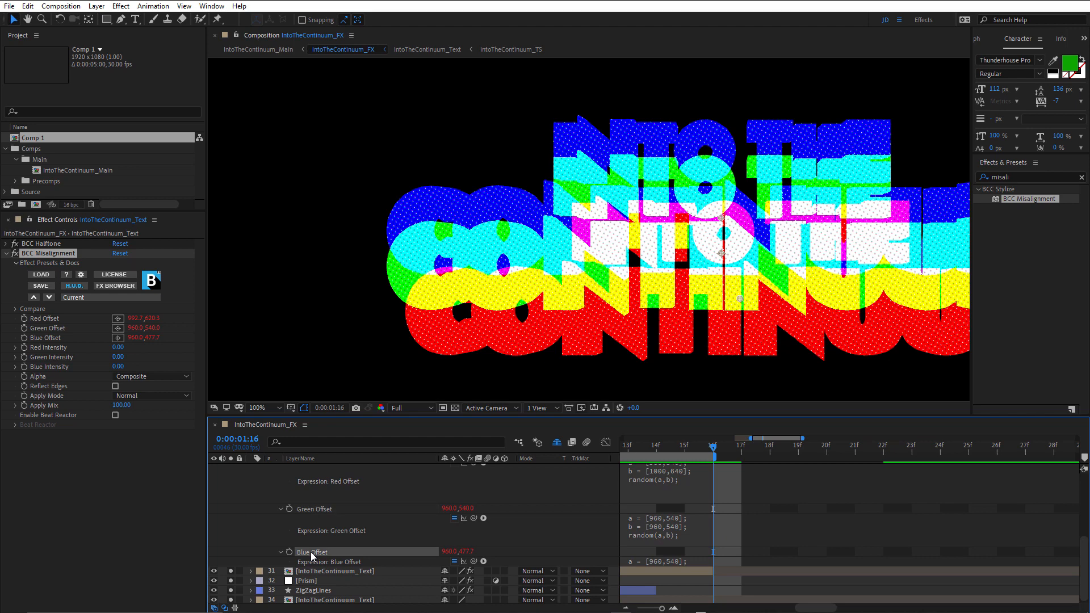
left_click(649, 444)
left_click(684, 445)
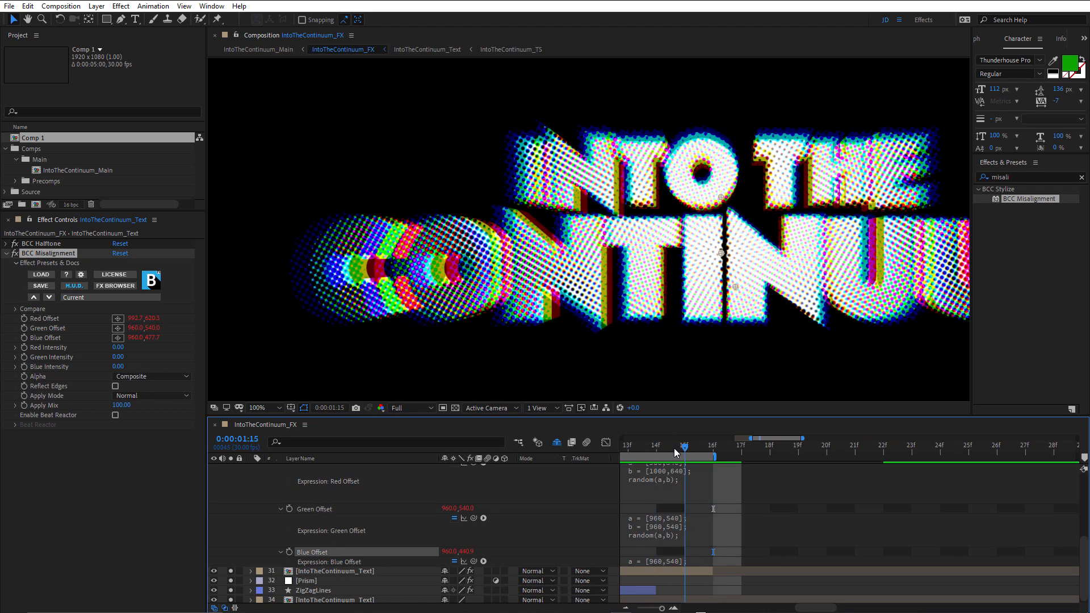
scroll(383, 501, "up", 4)
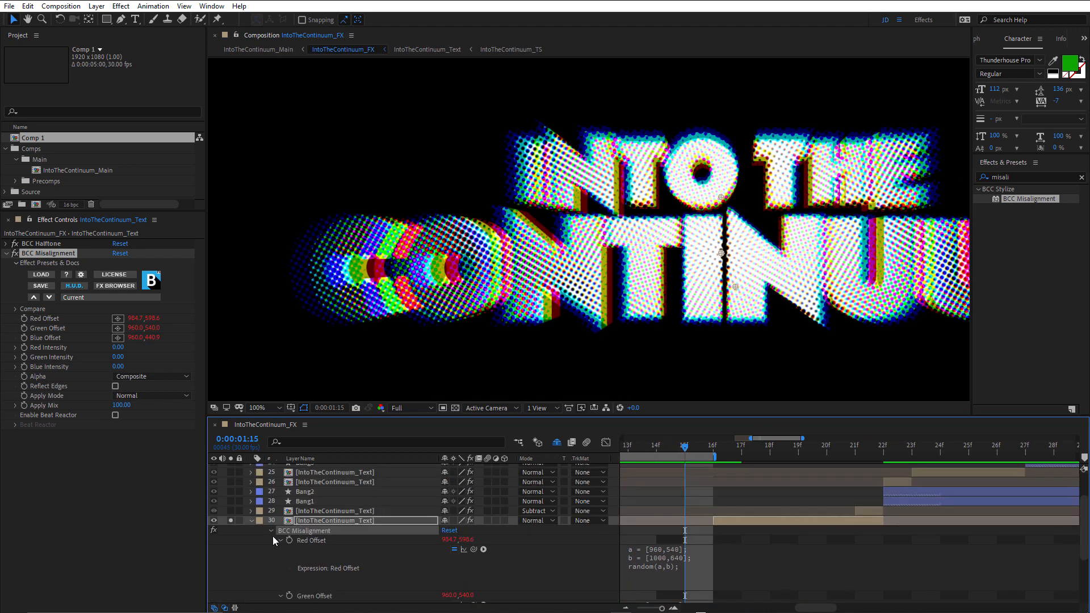
left_click(250, 521)
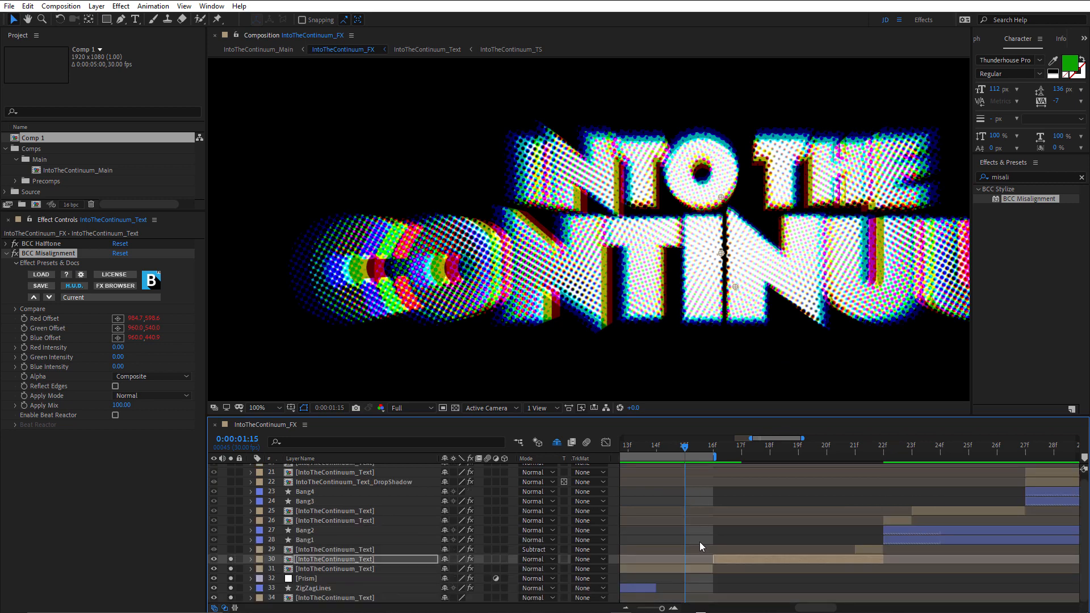
Set the work area to span frame 16 to frame 21 and preview the misalignment animation
left_click(732, 455)
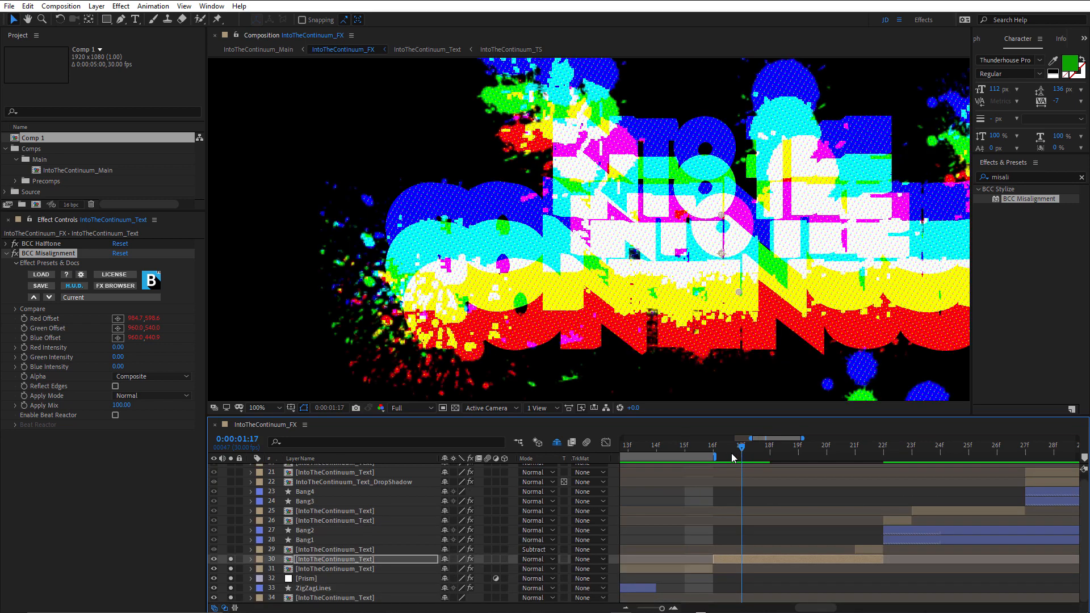
left_click(723, 462)
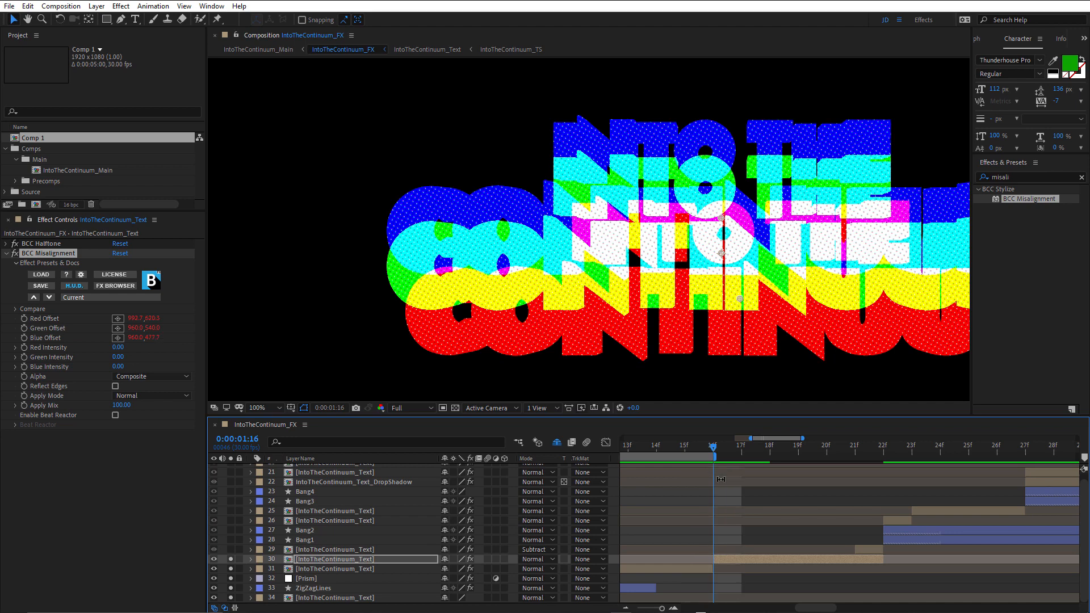
key("ctrl+alt+b")
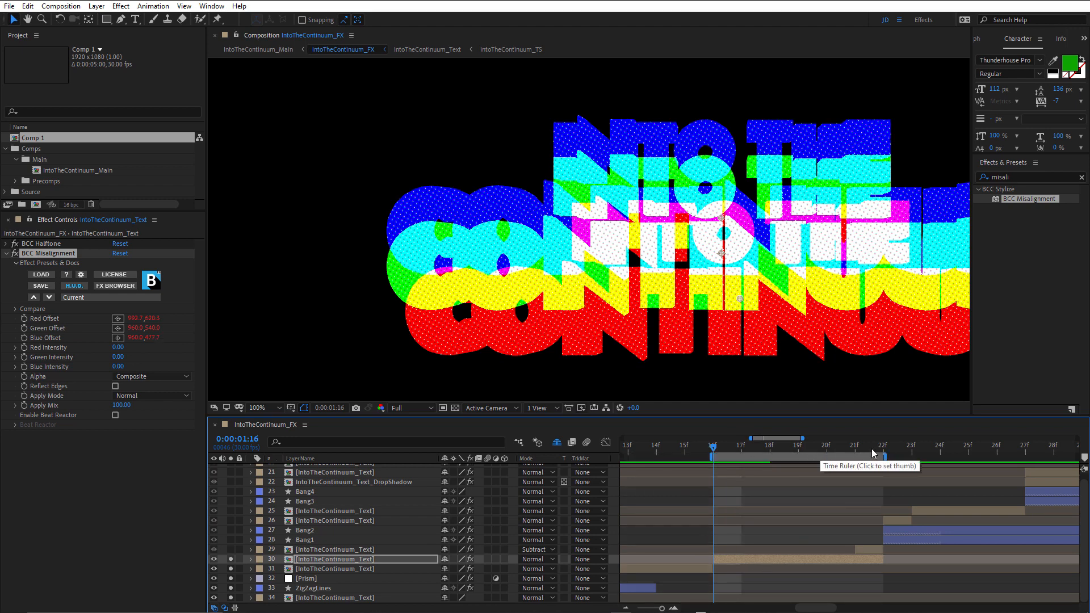
left_click_drag(885, 457, 861, 467)
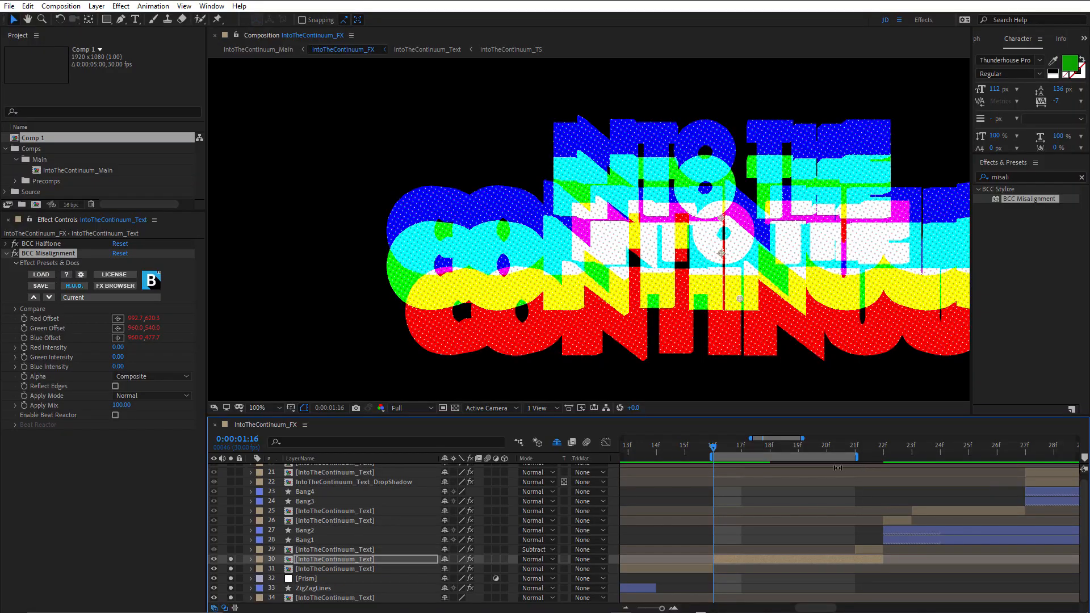
key("space")
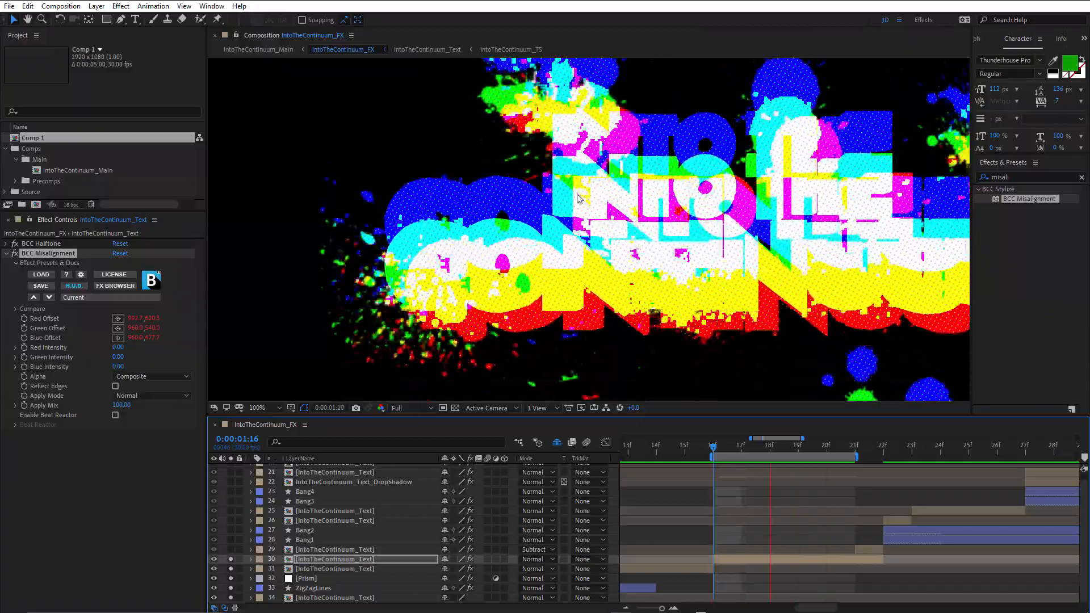
key("space")
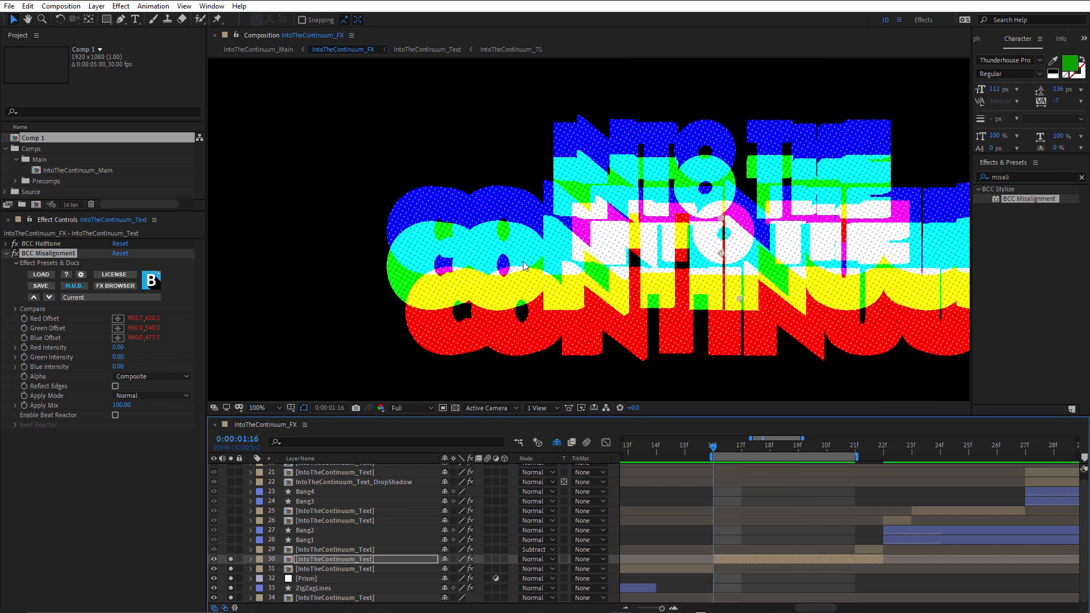
Change b in layer 30's Red Offset expression to [2000,640] and preview the animation
key("e")
key("e")
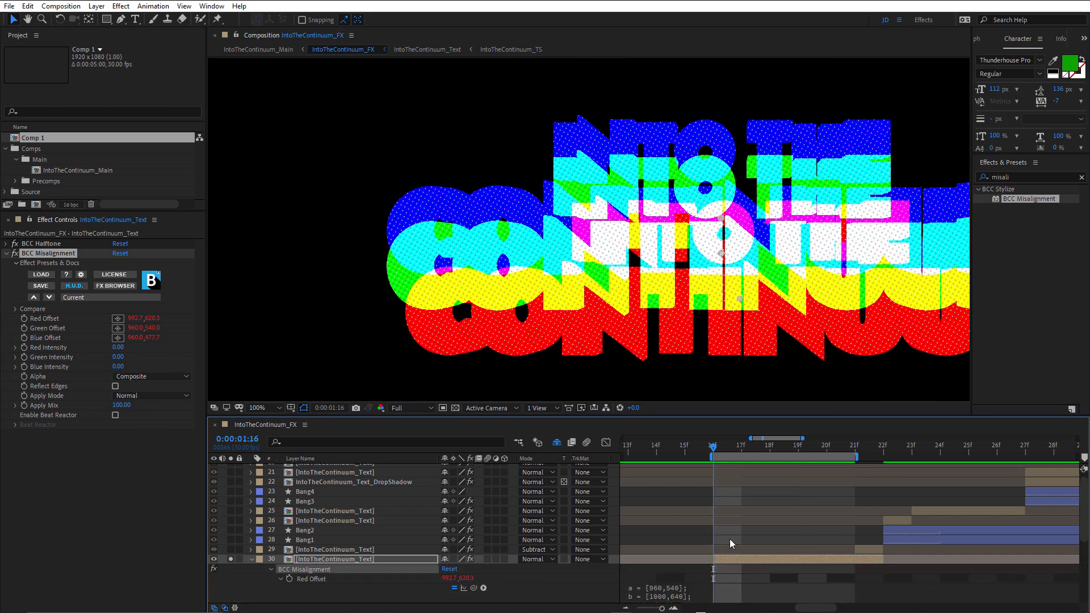
scroll(717, 536, "down", 2)
left_click(646, 574)
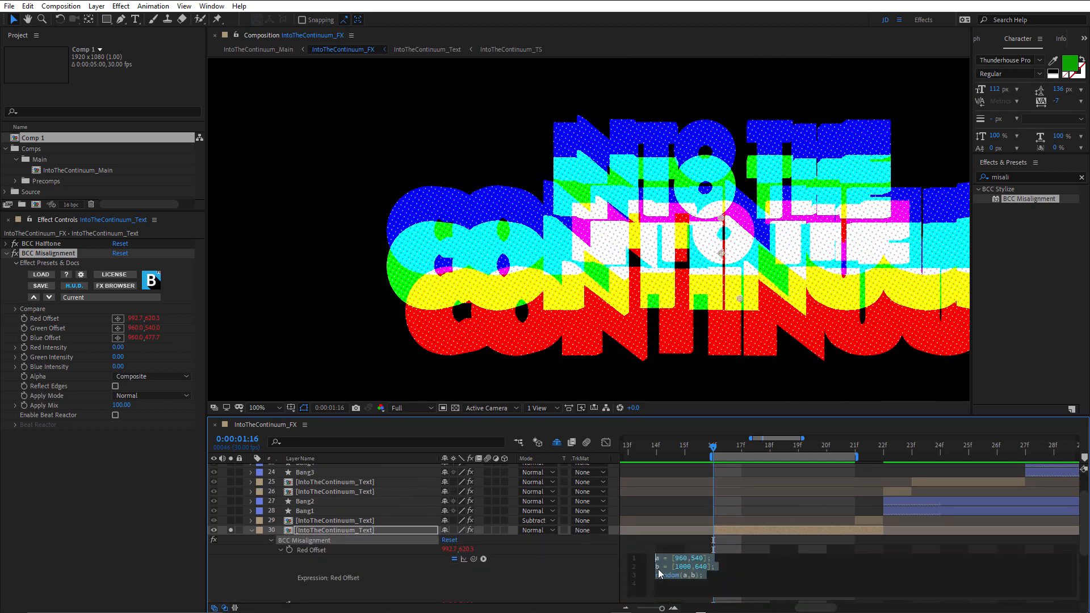
left_click(683, 567)
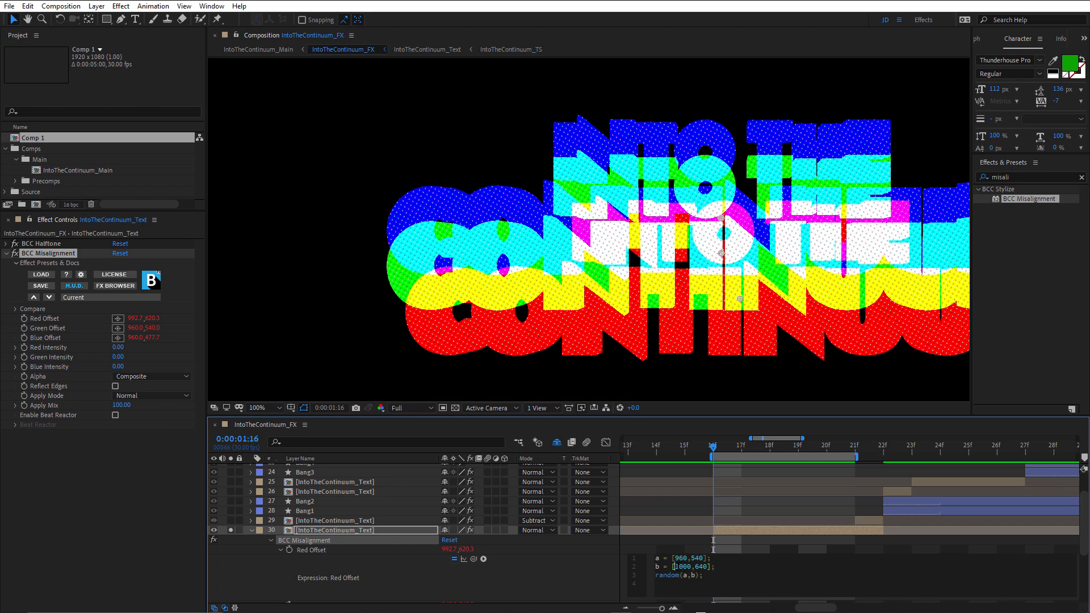
key("Delete")
type("2")
left_click(741, 536)
scroll(744, 222, "down", 2)
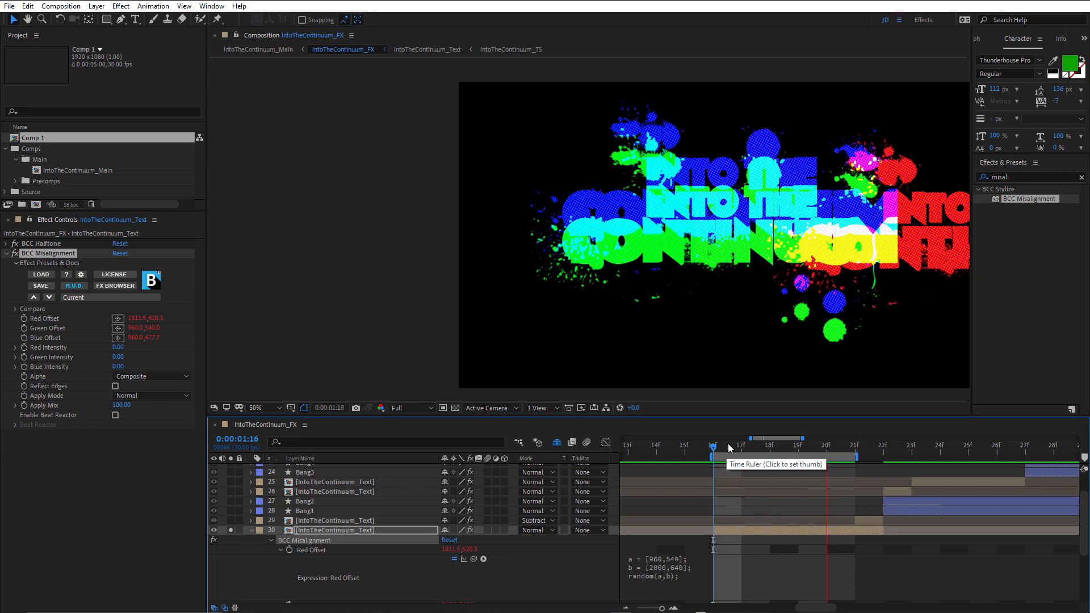
key("space")
Restore b in the Red Offset expression to [1000,640] and preview the result
left_click(654, 564)
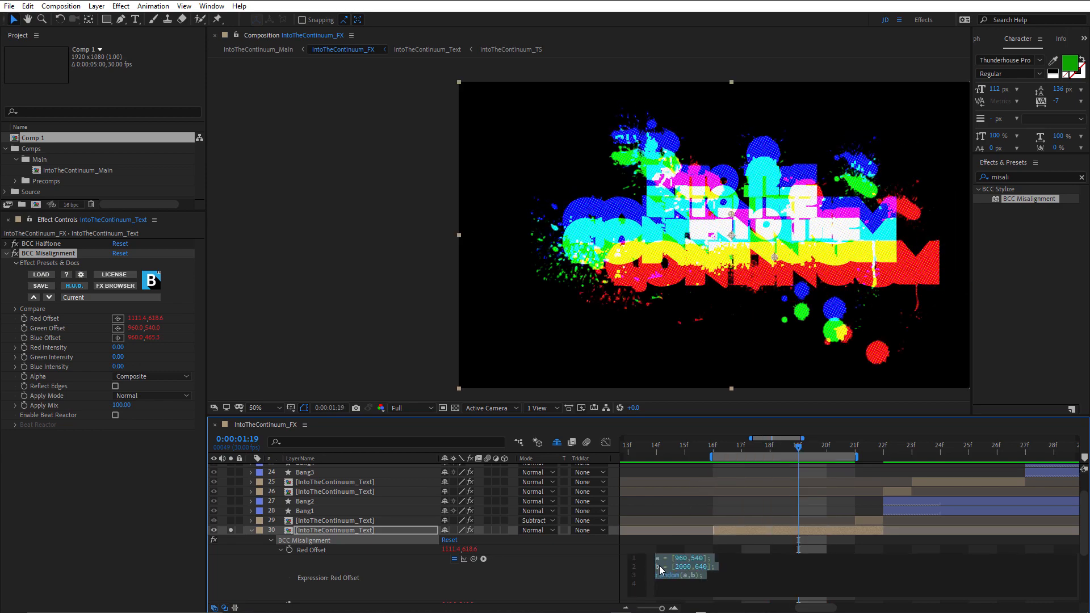
left_click(684, 566)
key("BackSpace")
type("3")
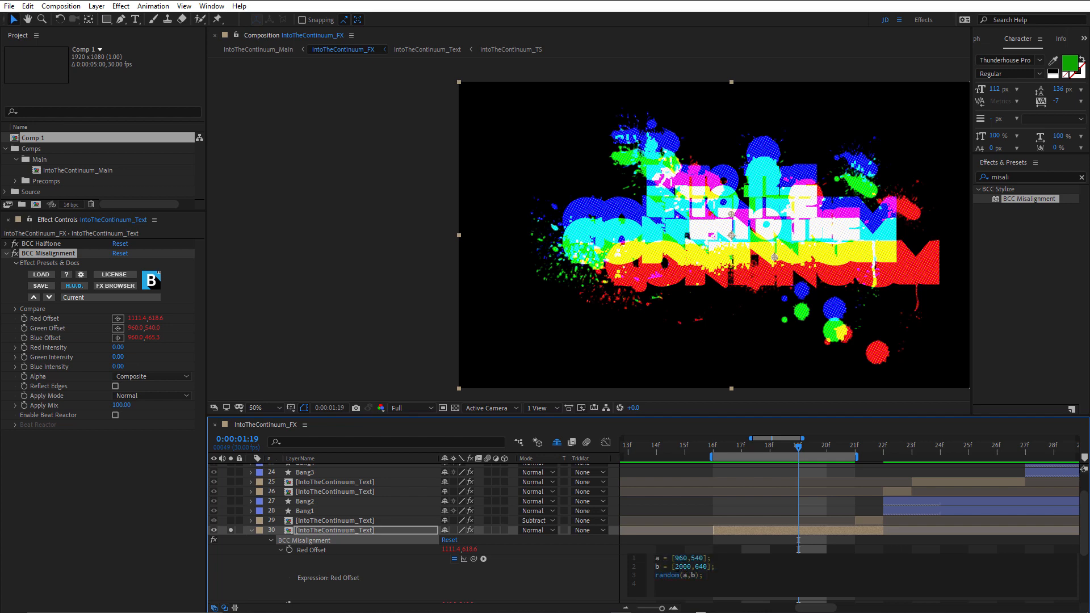
left_click_drag(674, 567, 681, 567)
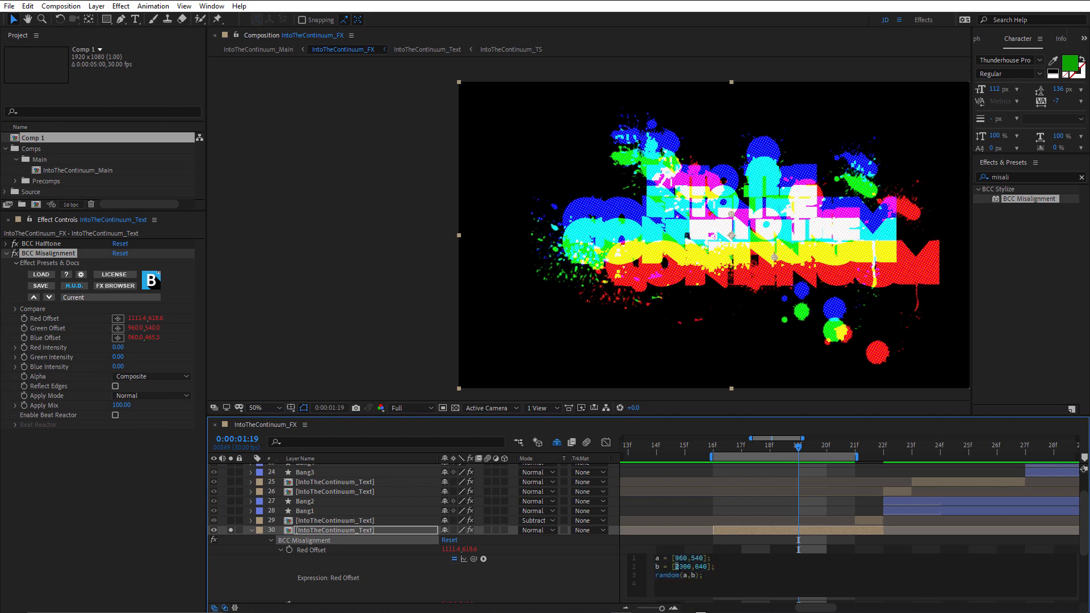
left_click(704, 597)
key("space")
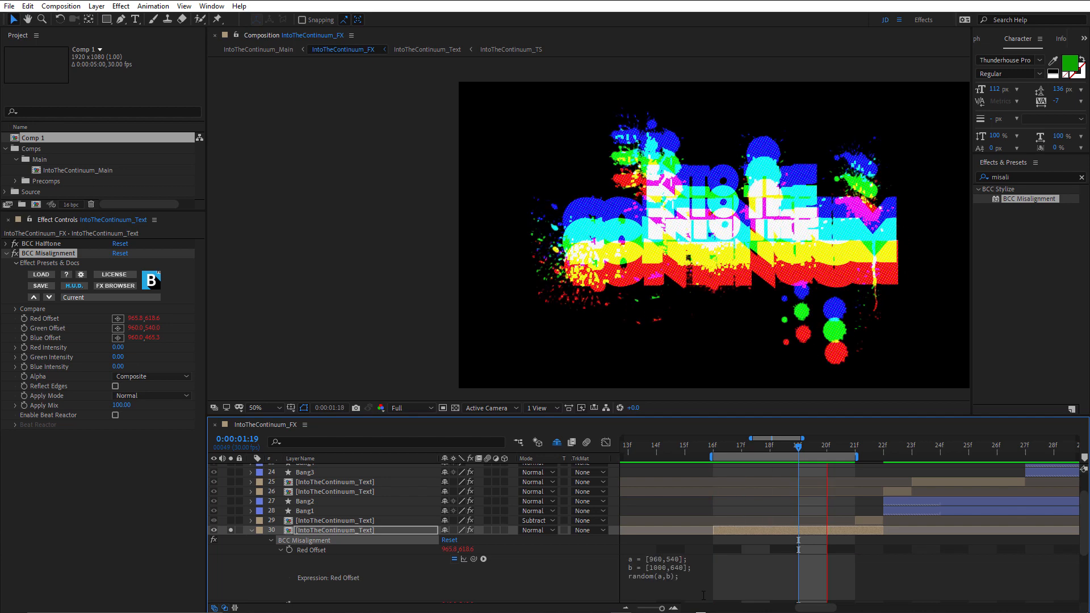
key("space")
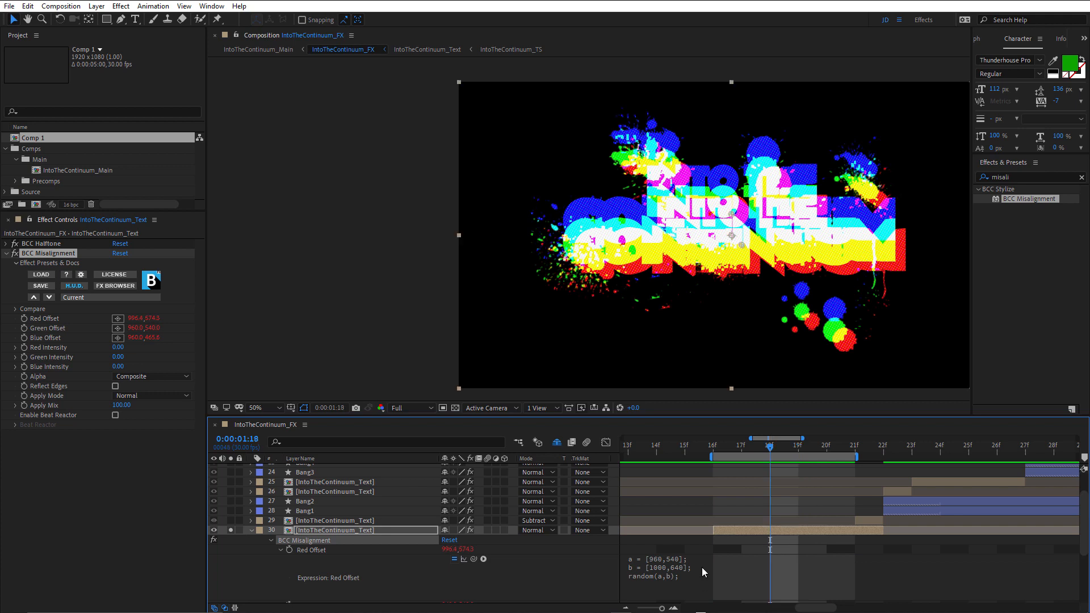
Collapse layer 30's effect, open its IntoTheContinuum_Text precomp, and solo the InkSplotches layer beneath FontCycle
left_click(271, 541)
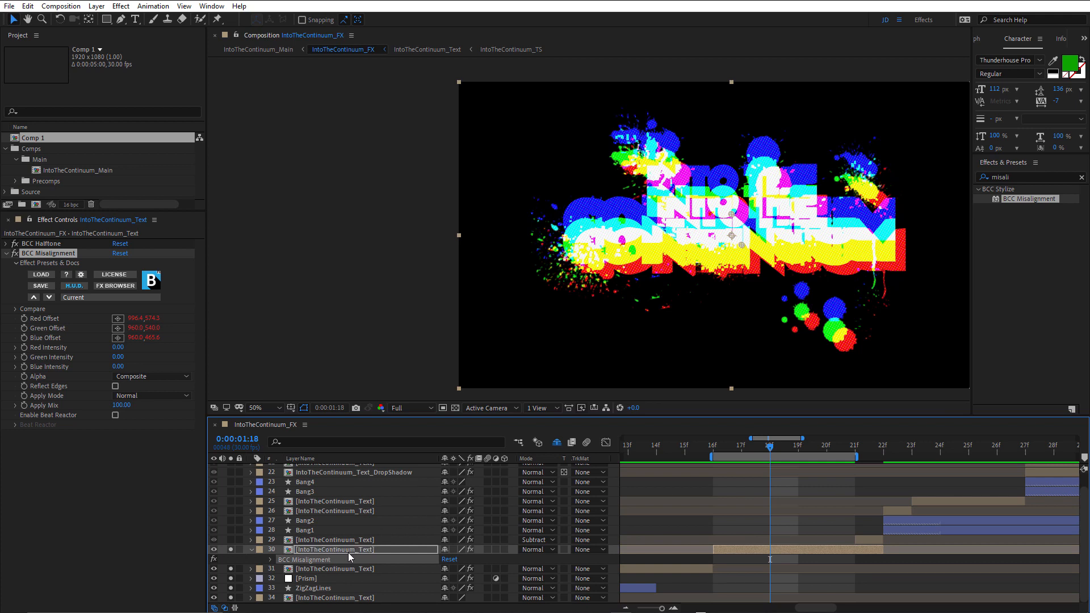
double_click(369, 550)
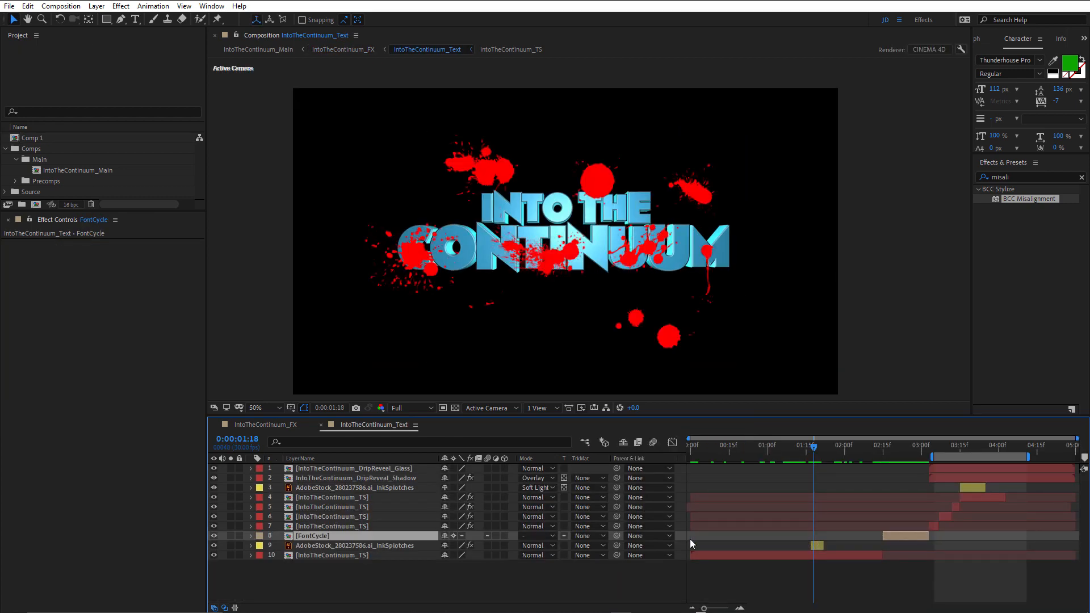
left_click(336, 546)
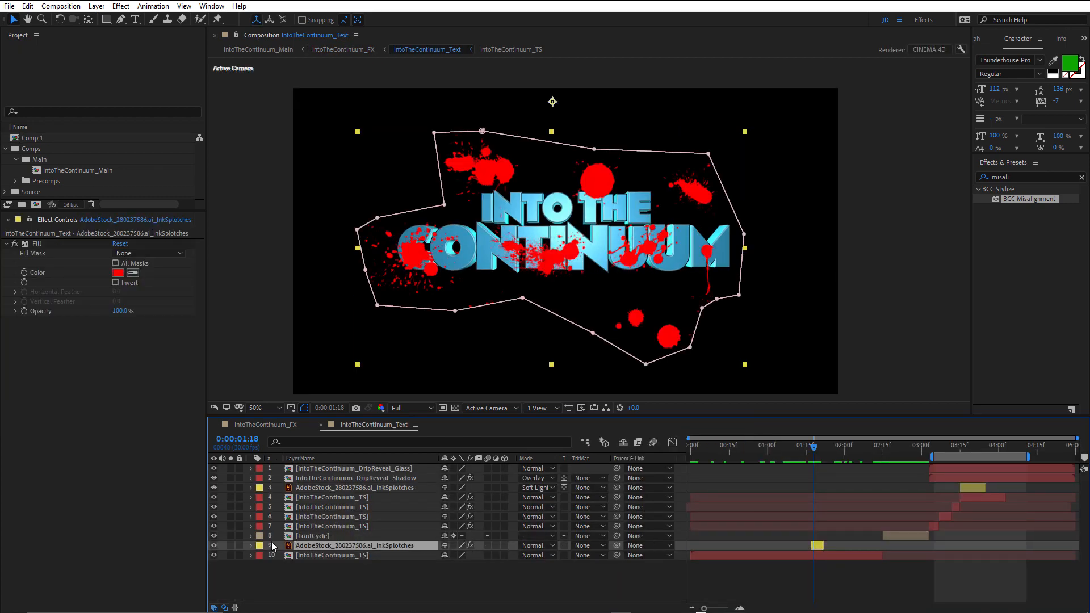
left_click(231, 546)
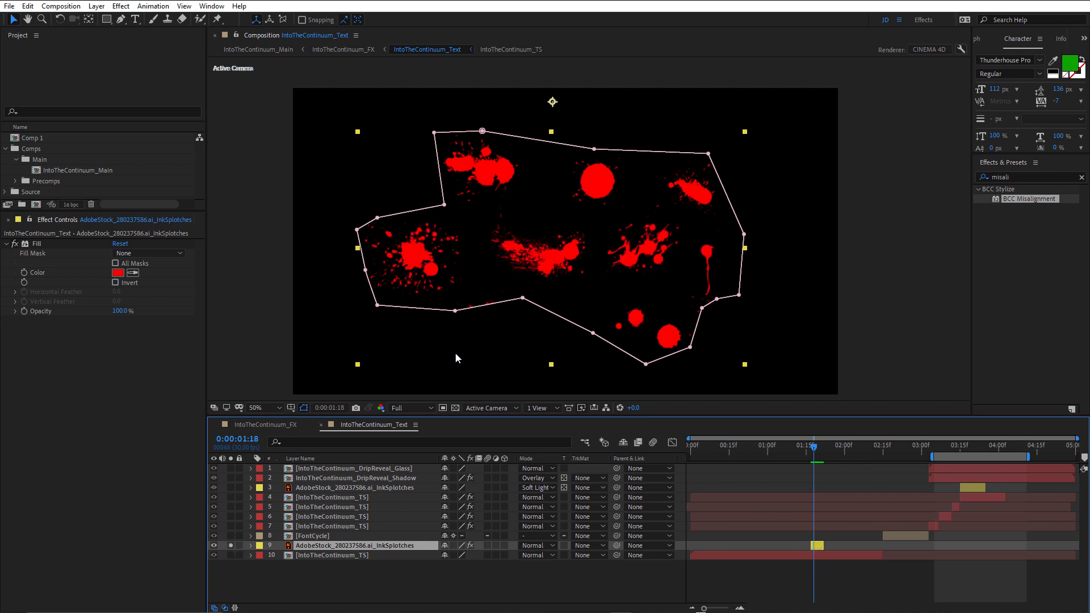
left_click(455, 408)
left_click(455, 408)
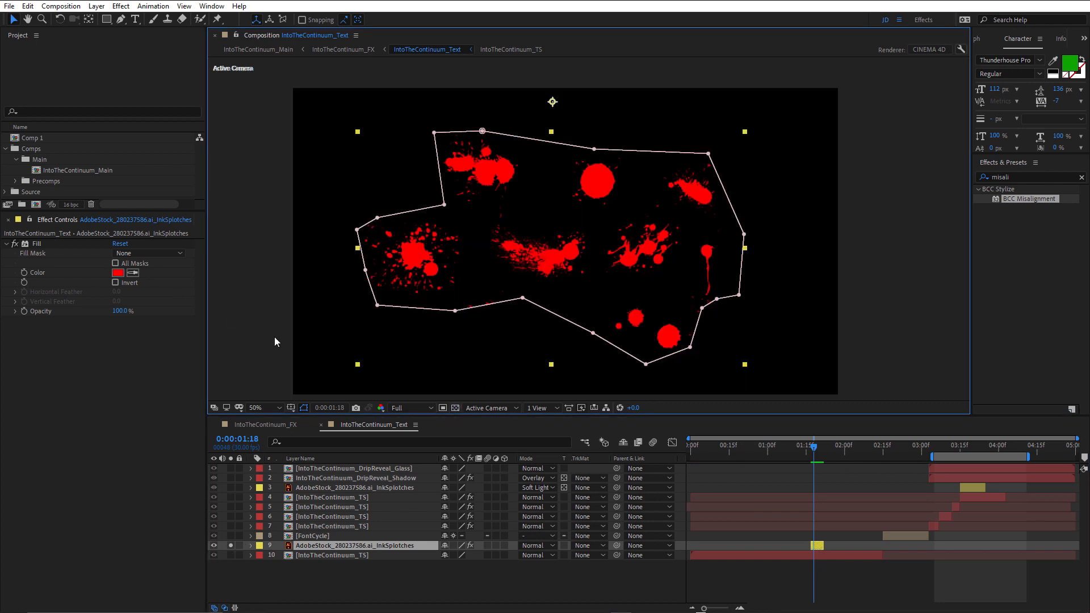
Open the InkSplotches layer in its own layer viewer, widen that viewer, and show its transparency grid
double_click(305, 546)
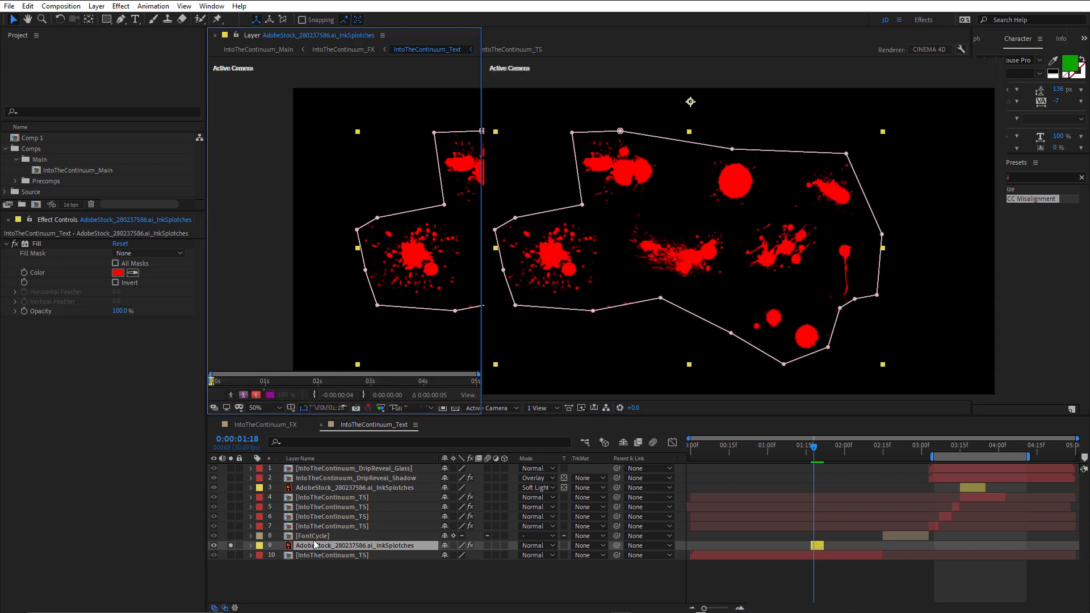
scroll(407, 244, "down", 2)
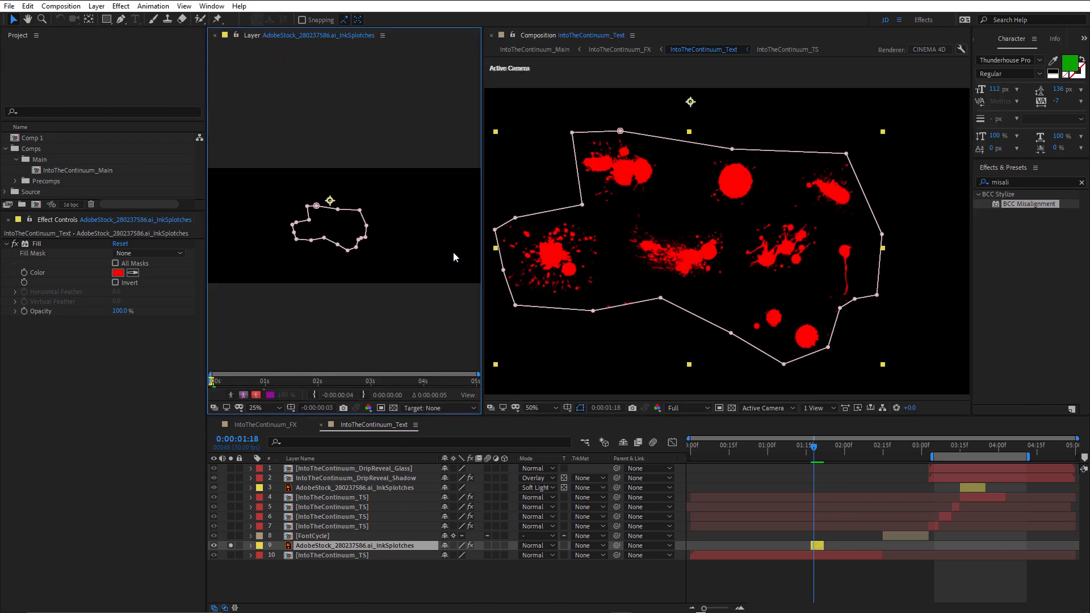
left_click_drag(483, 249, 806, 270)
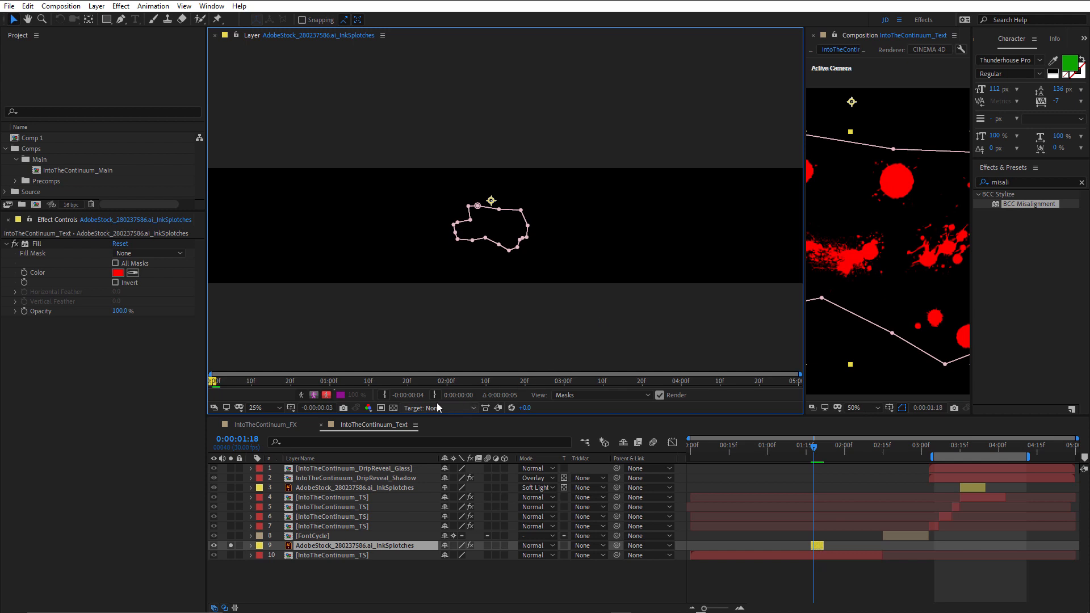
left_click(393, 408)
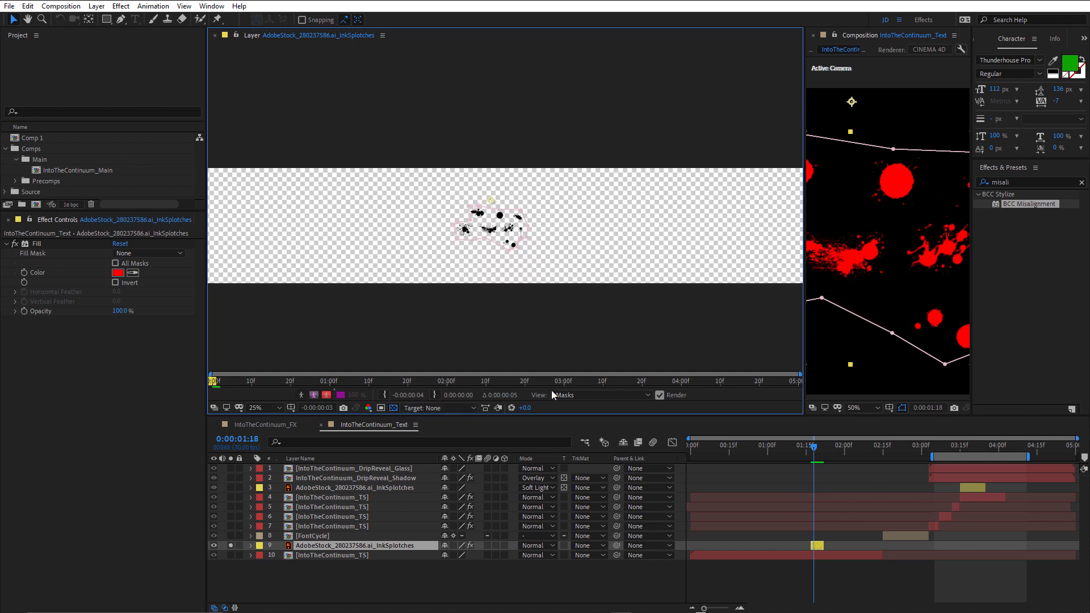
Set the layer view to None, examine the full unmasked splotch artwork, and undo the last change
left_click(567, 395)
left_click(586, 406)
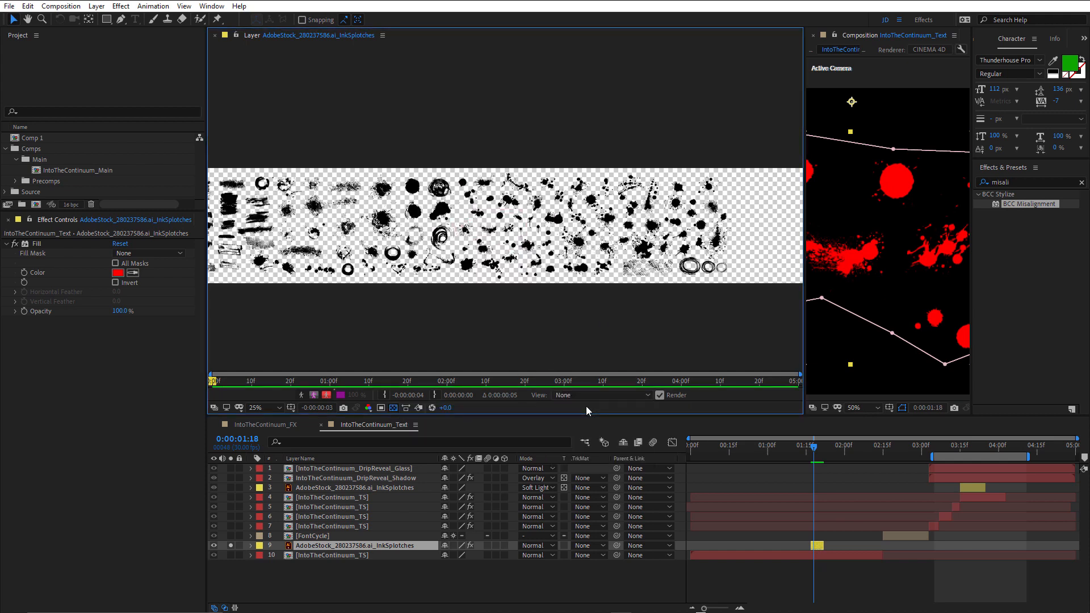
scroll(398, 238, "up", 4)
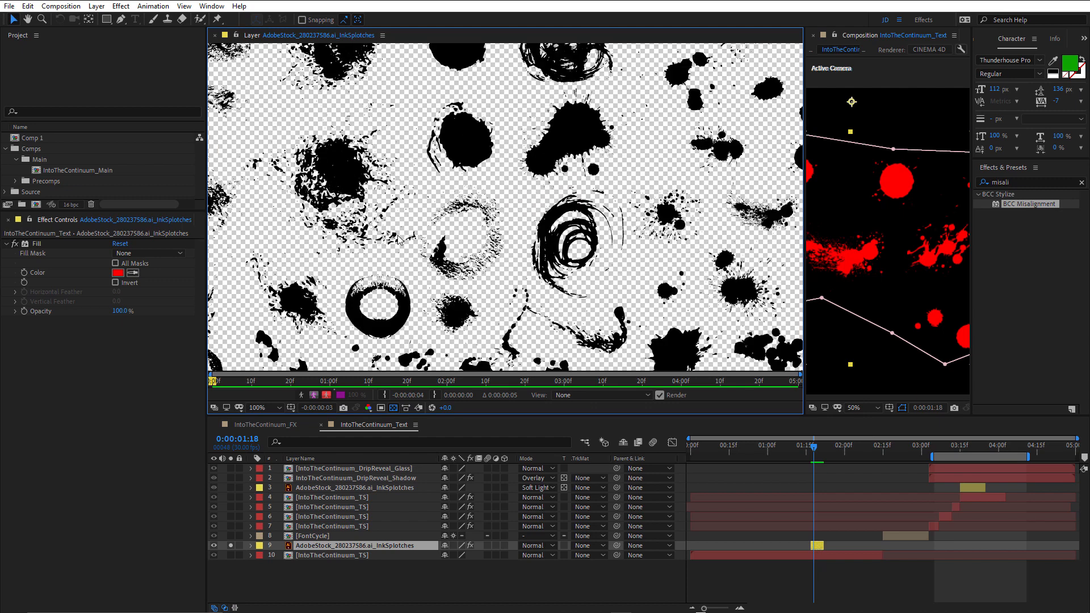
scroll(398, 240, "down", 1)
mouse_move(620, 211)
left_mouse_down()
mouse_move(443, 217)
mouse_move(653, 210)
mouse_move(593, 209)
left_mouse_up()
key("ctrl+z")
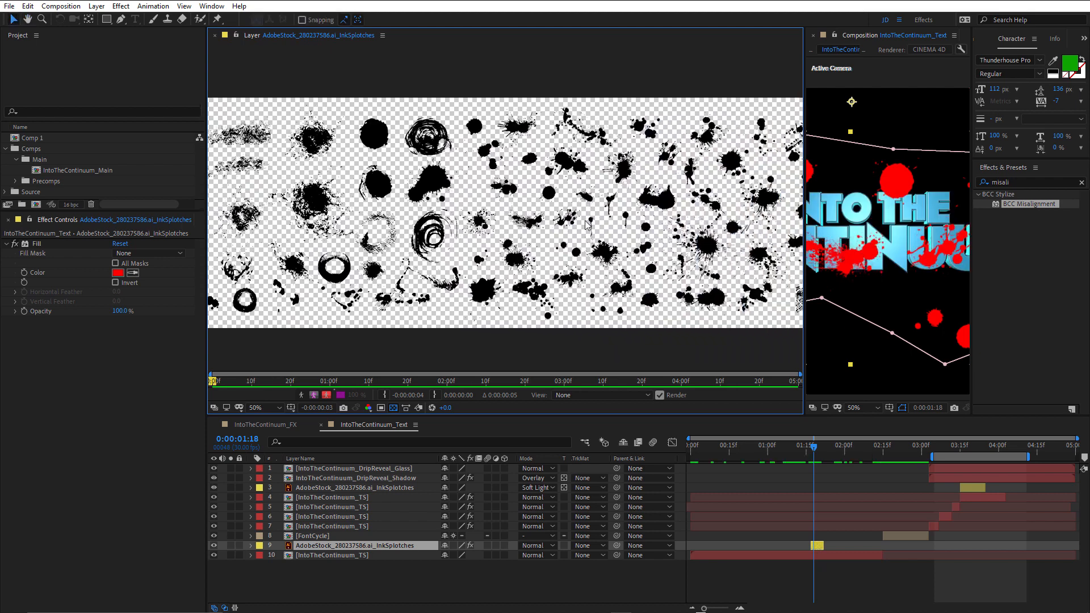
Restore the InkSplotches layer view to Masks and try sliding the splotch artwork within its mask using the Pan Behind tool
left_click(565, 396)
left_click(578, 437)
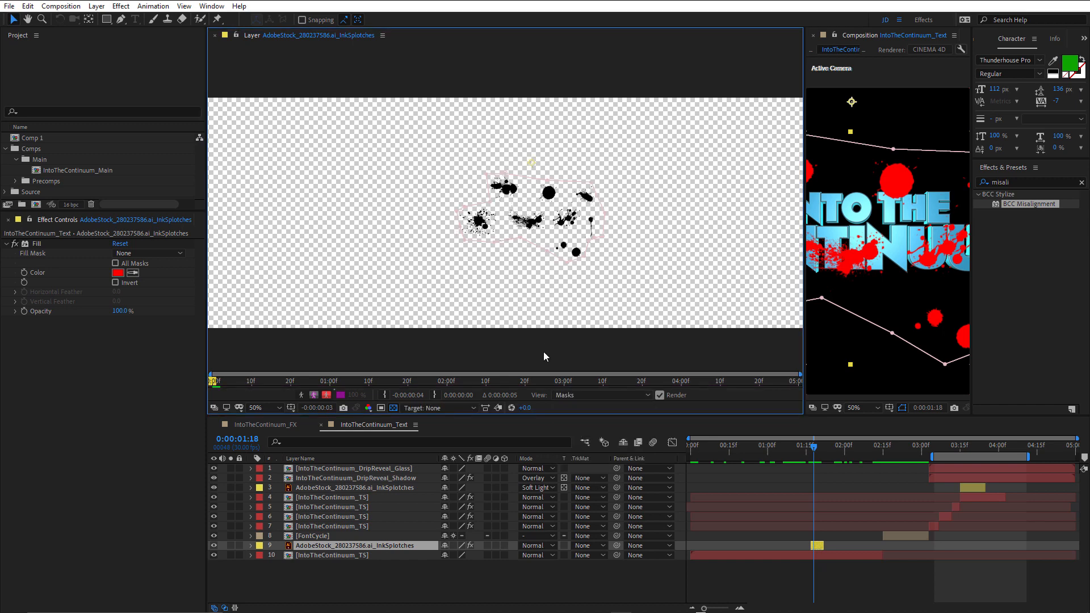
key("y")
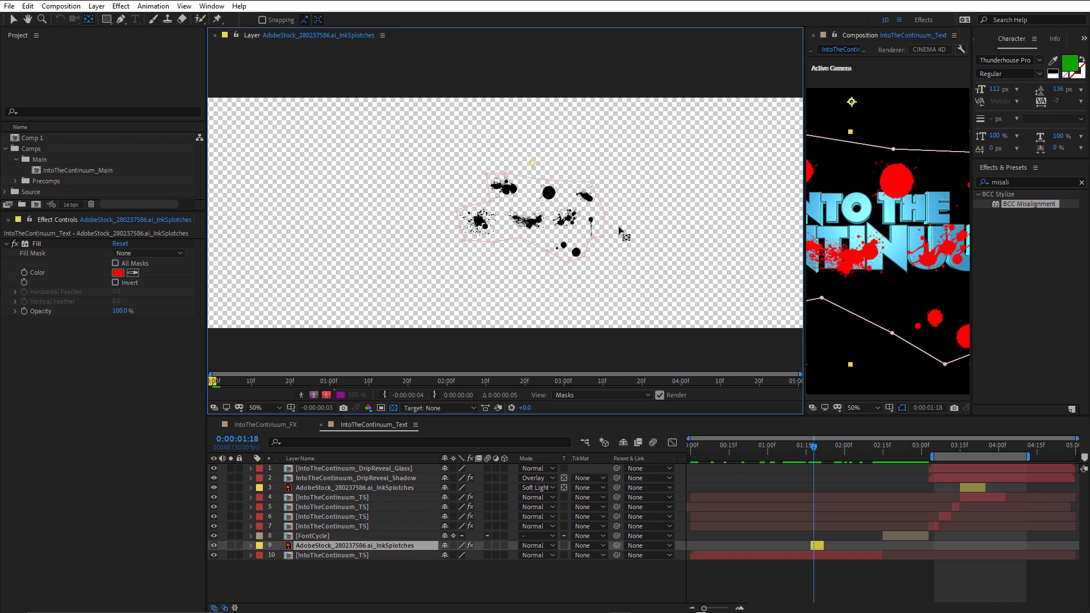
left_click_drag(805, 193, 271, 193)
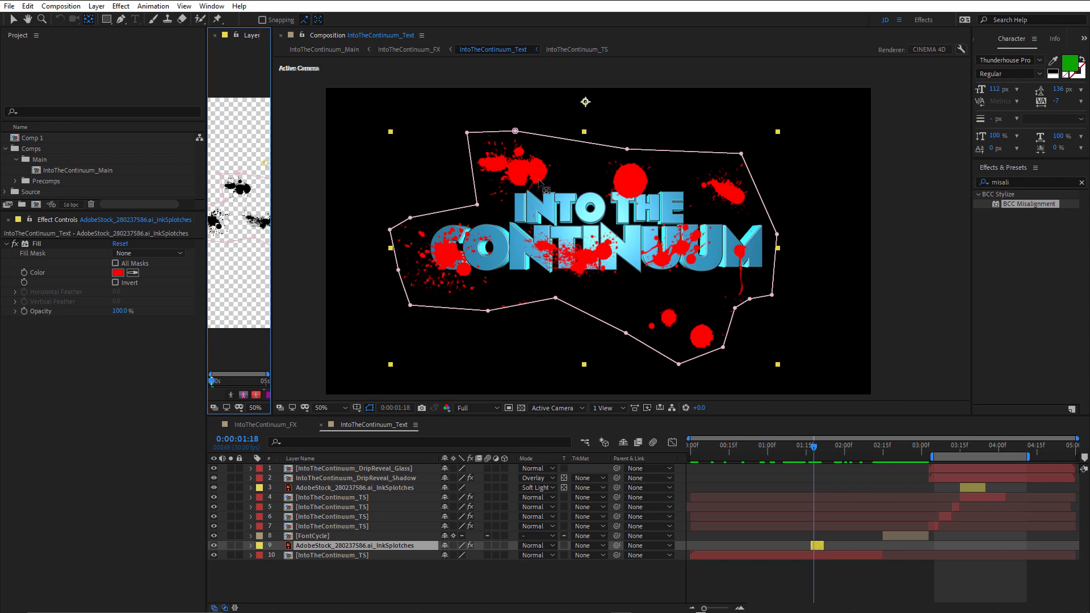
mouse_move(540, 181)
left_mouse_down()
mouse_move(731, 318)
mouse_move(885, 339)
mouse_move(783, 332)
mouse_move(594, 178)
mouse_move(398, 121)
mouse_move(437, 122)
mouse_move(471, 97)
mouse_move(412, 32)
mouse_move(288, 12)
mouse_move(416, 61)
mouse_move(377, 153)
mouse_move(419, 114)
mouse_move(421, 205)
mouse_move(562, 279)
mouse_move(498, 190)
left_mouse_up()
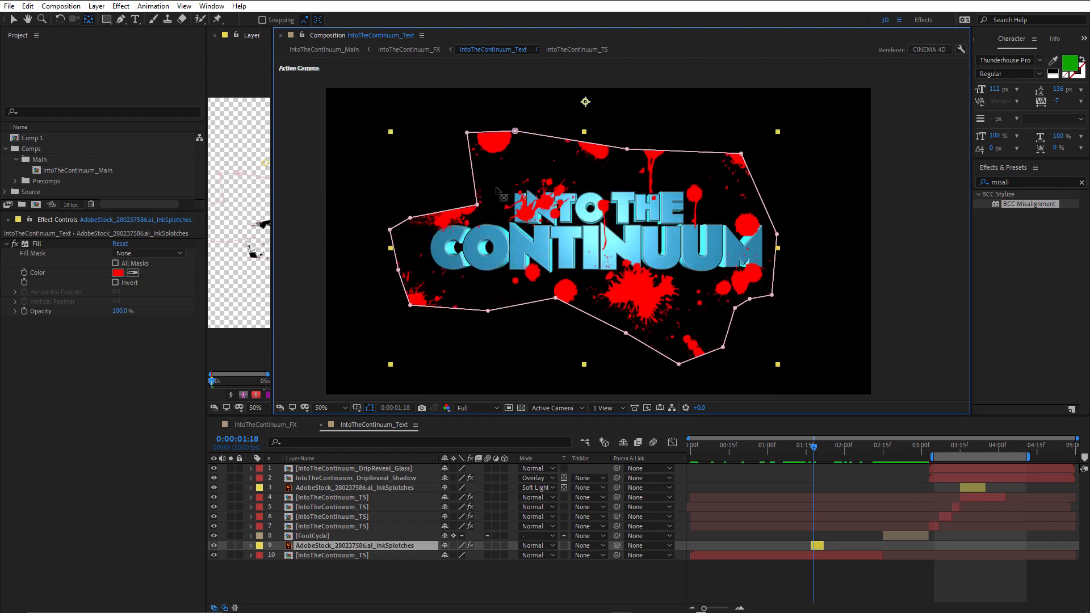
Close the layer viewer and, in the IntoTheContinuum_FX comp, solo layer 29 at 0:00:01:21
left_click(215, 35)
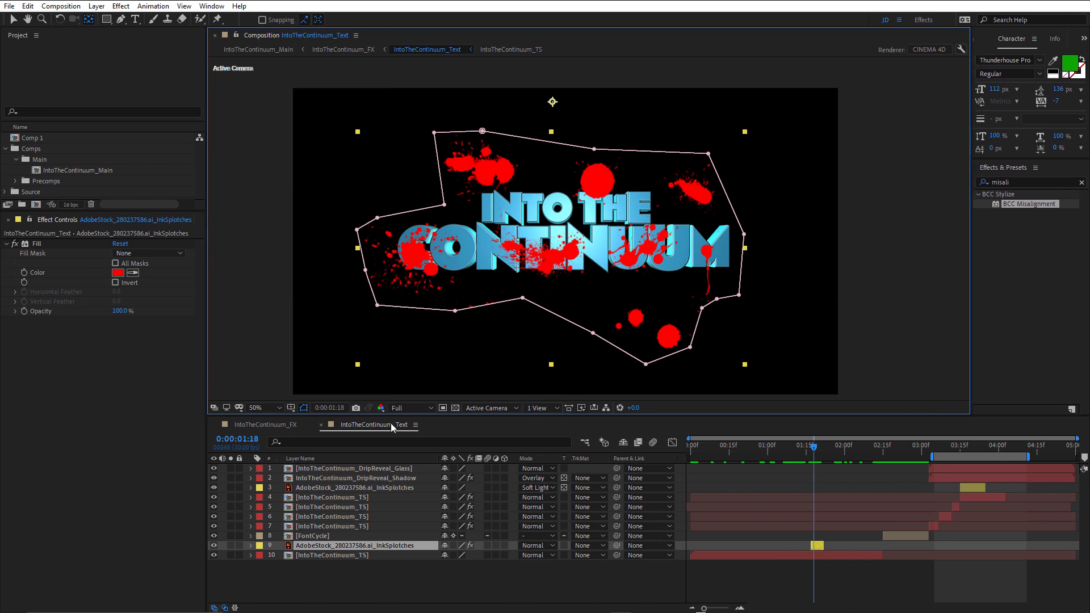
left_click(282, 427)
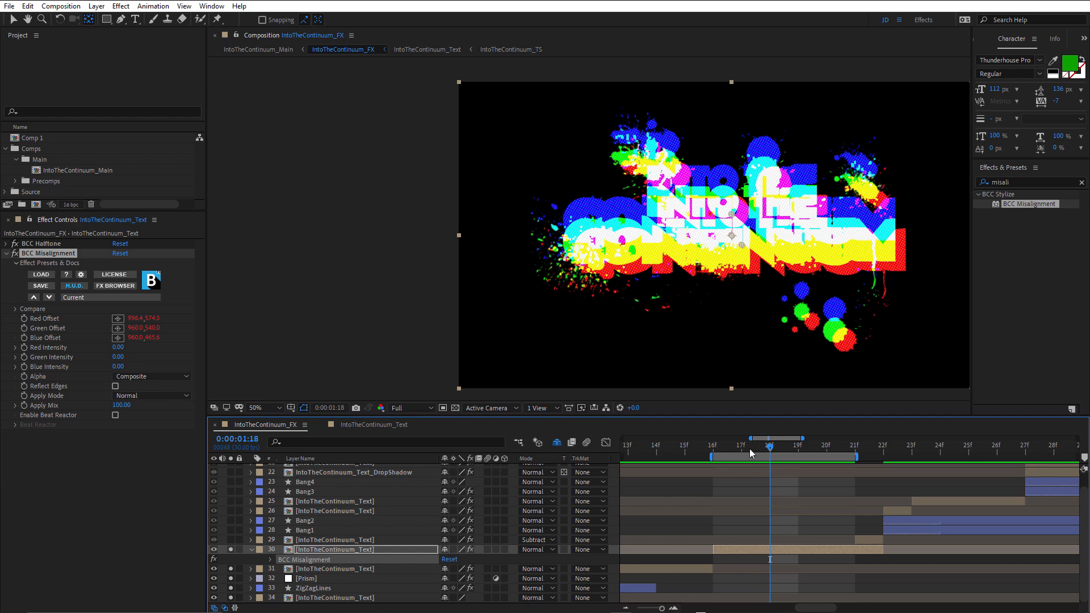
left_click_drag(750, 449, 860, 491)
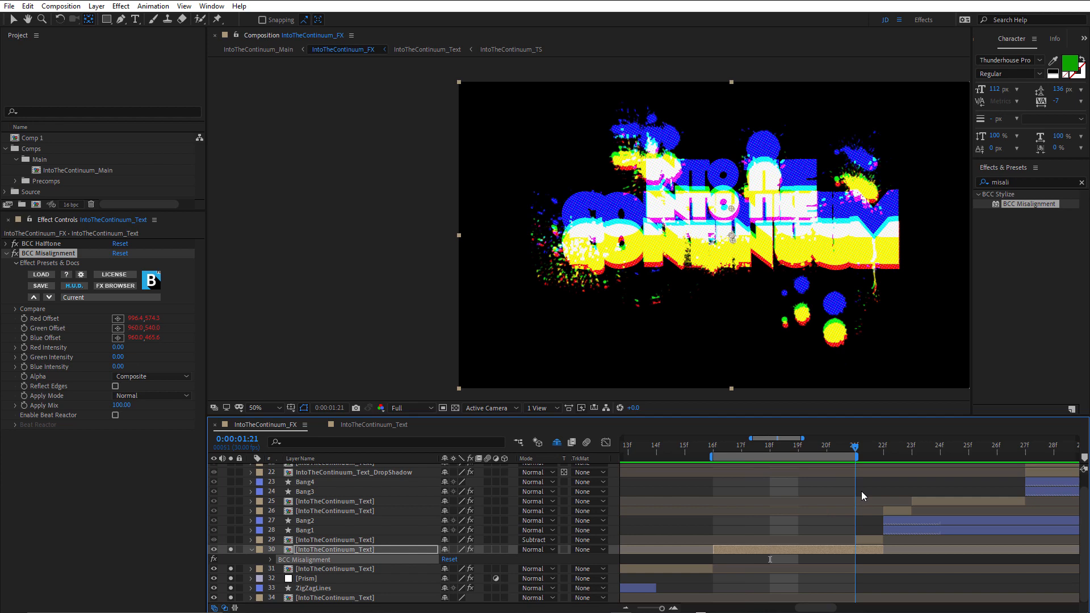
left_click(372, 540)
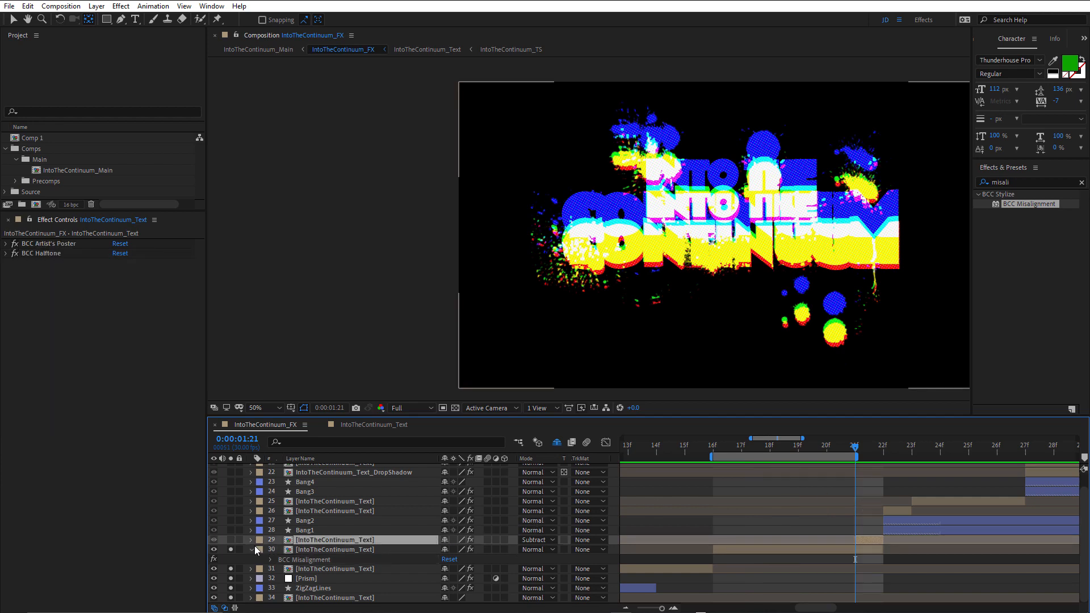
left_click(231, 540)
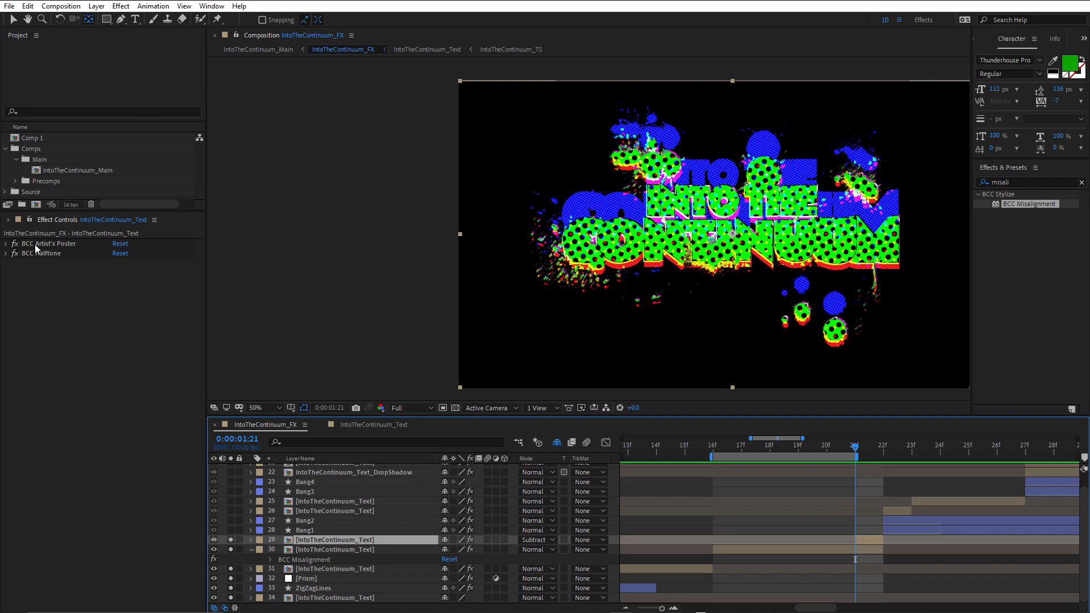
Disable BCC Artist's Poster and BCC Halftone on layer 29 and unsolo the layers beneath it so it shows alone
left_click(15, 244)
left_click(15, 253)
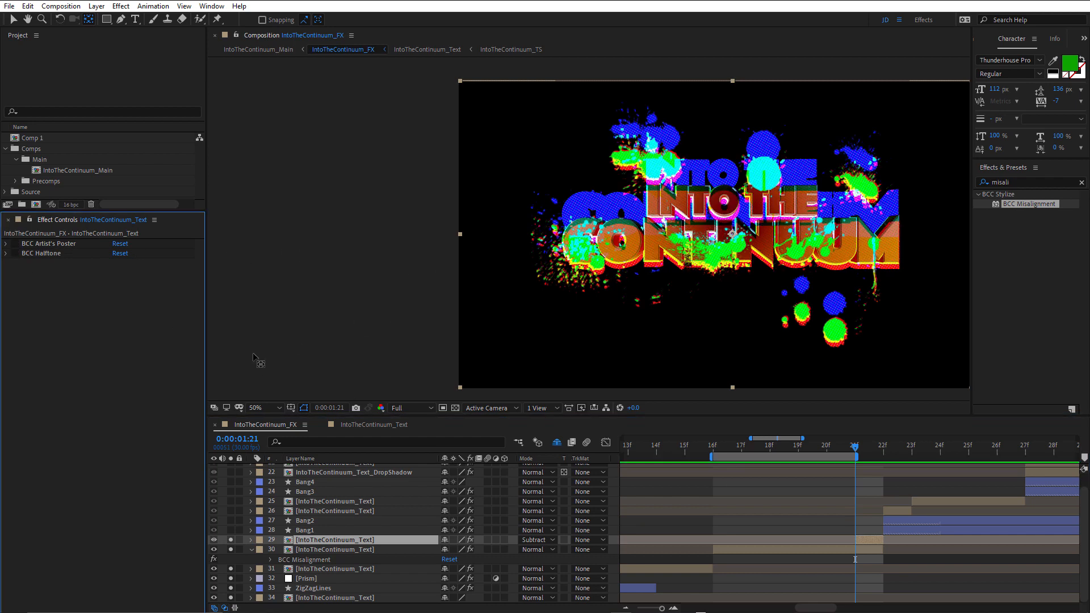
left_click(230, 540)
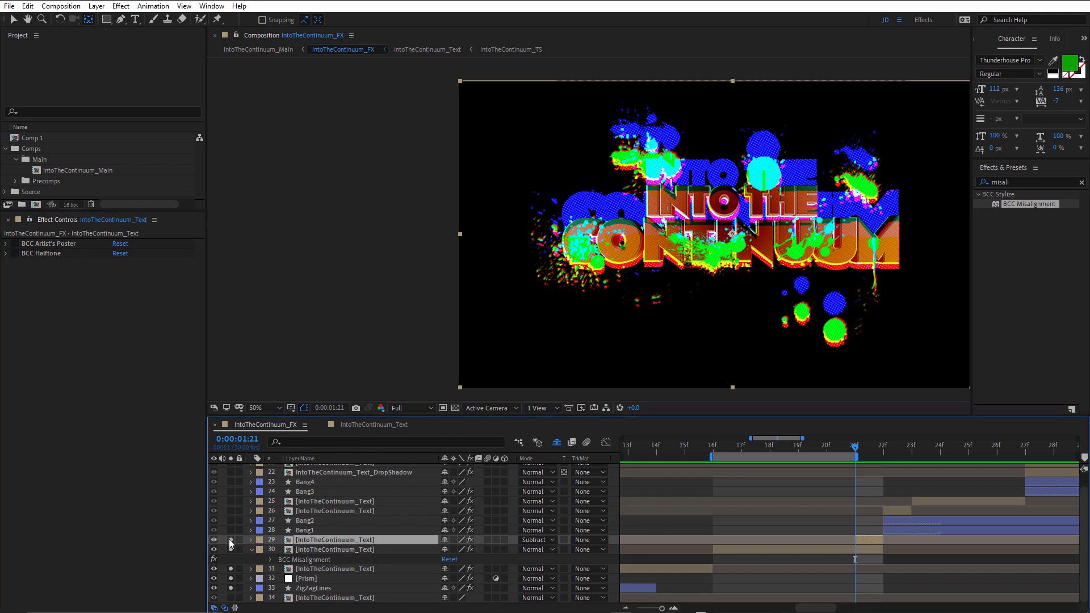
left_click_drag(232, 550, 232, 588)
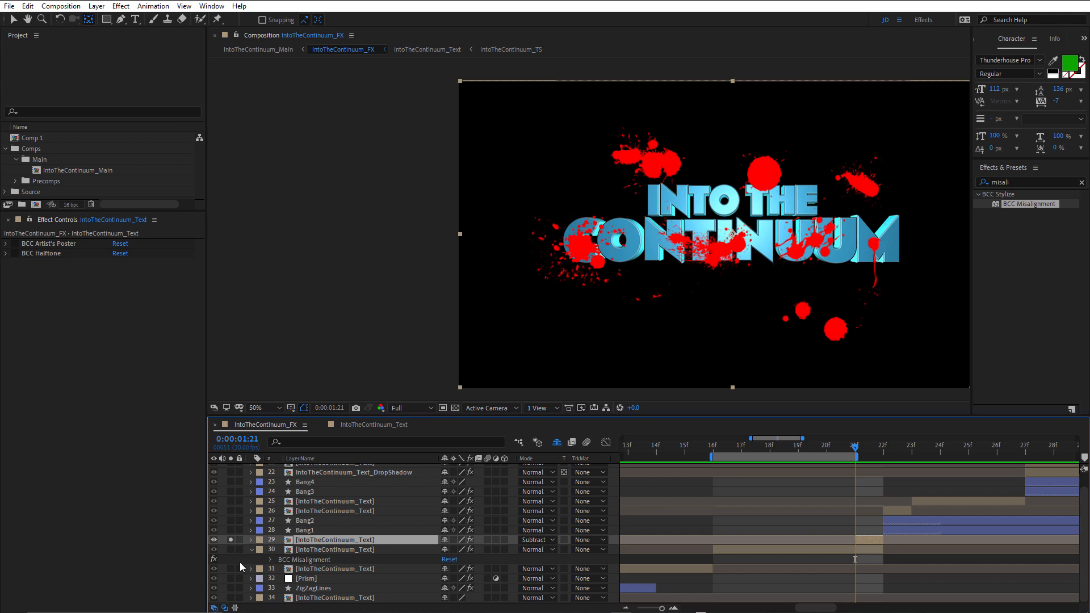
Enable BCC Artist's Poster on layer 29 and expand its color settings
left_click(15, 244)
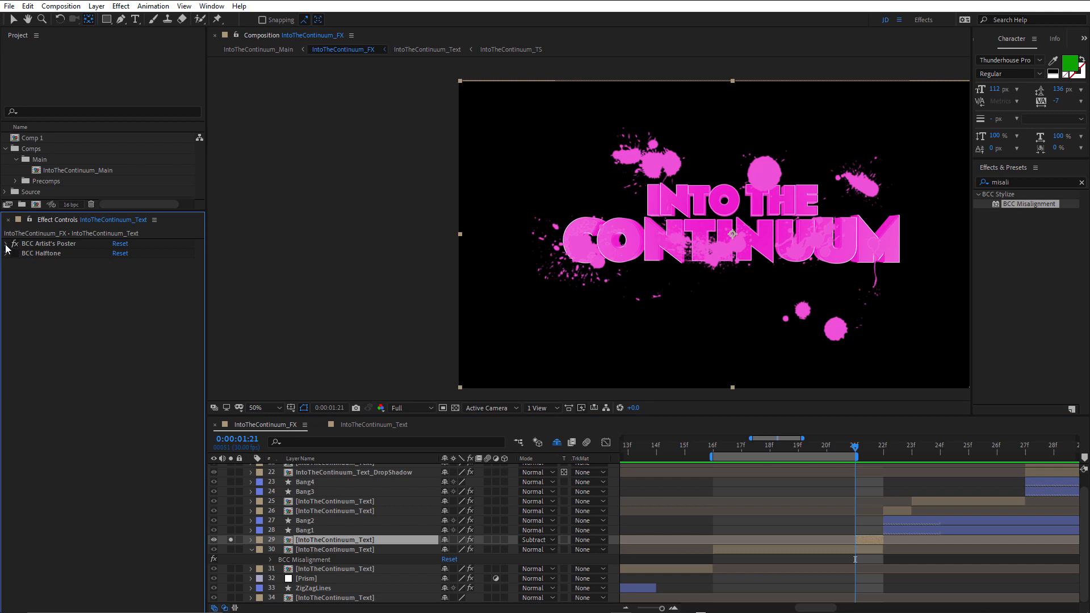
left_click(6, 244)
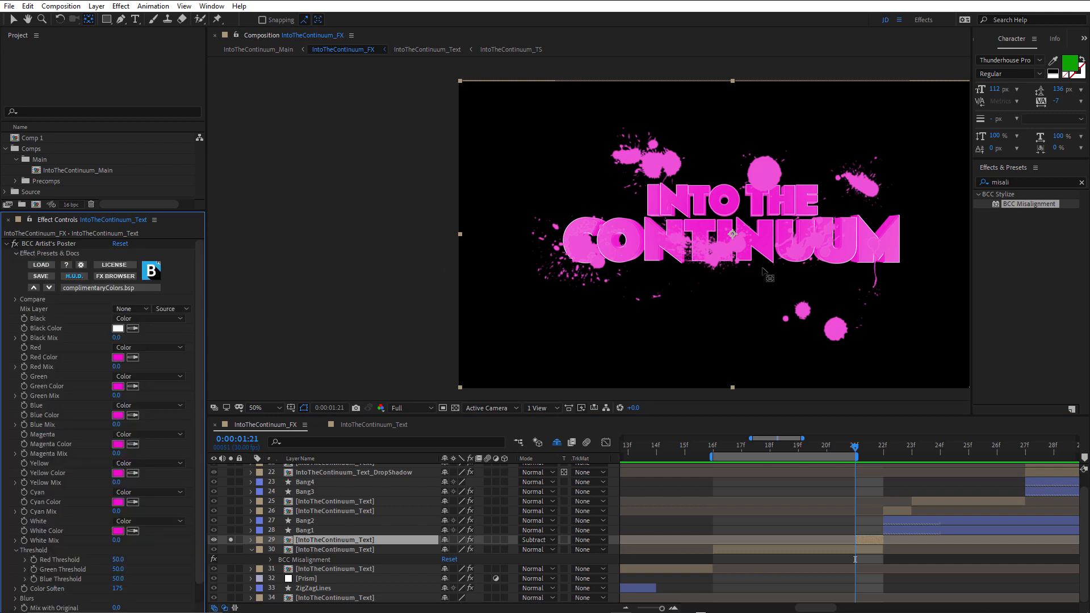
scroll(796, 252, "up", 2)
scroll(795, 250, "down", 2)
Try the complimentaryColors.bsp preset in BCC Artist's Poster, with White Color and Blue Color sampled from the magenta Cyan Color swatch
left_click(101, 290)
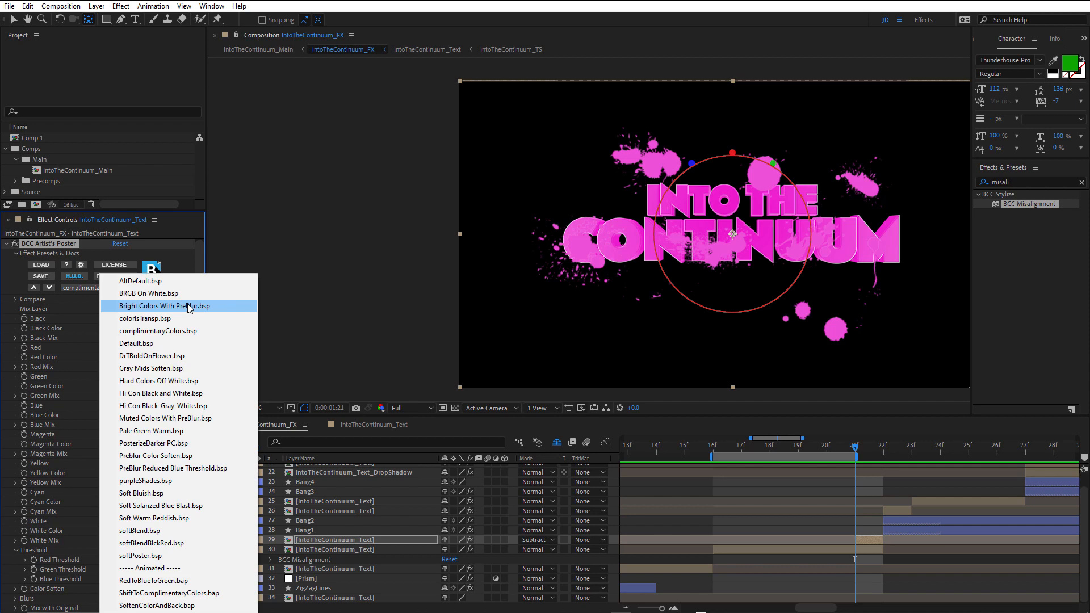
left_click(203, 339)
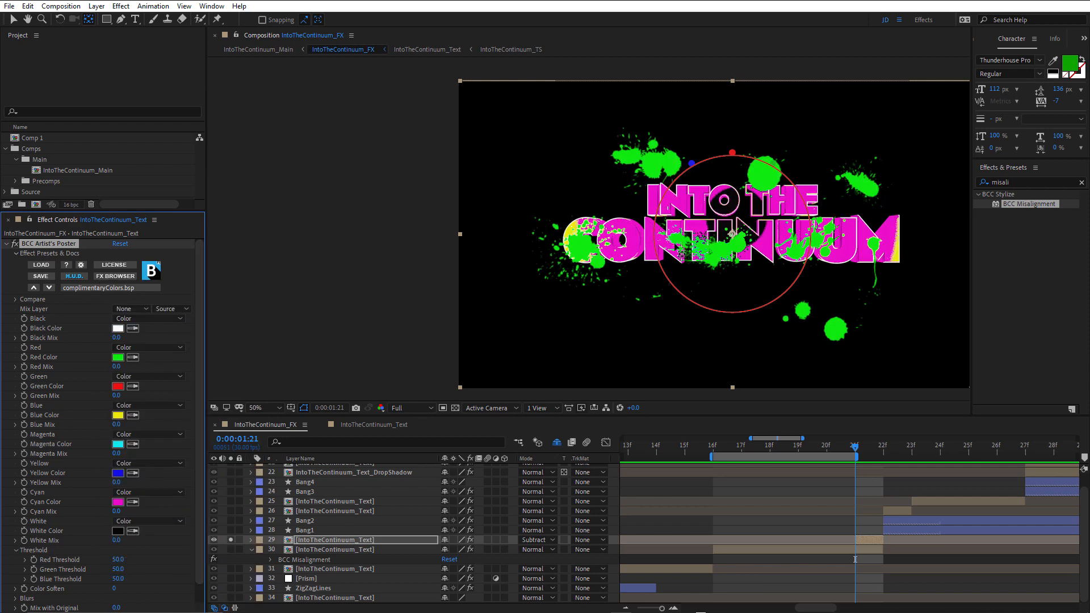
left_click(132, 531)
left_click(122, 503)
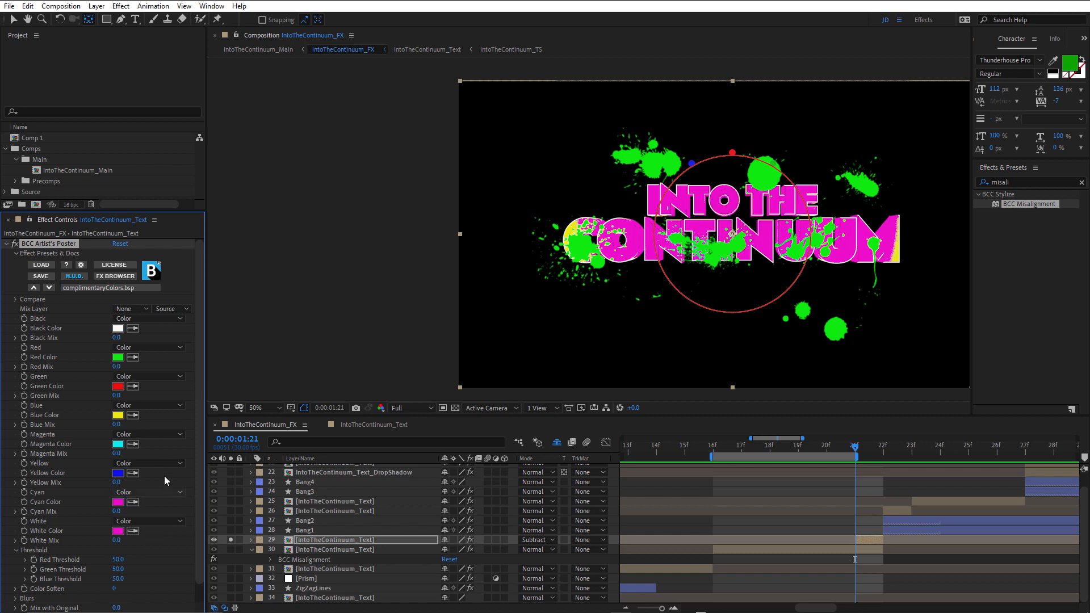
left_click(133, 415)
left_click(121, 503)
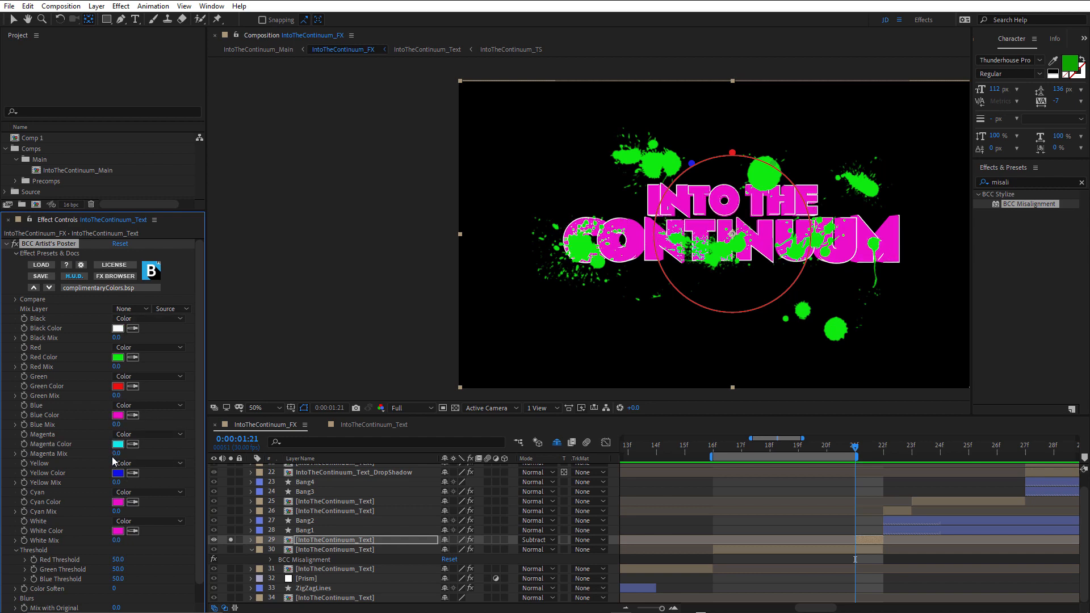
scroll(747, 215, "up", 1)
scroll(747, 215, "down", 1)
Undo the two color samples and the preset in BCC Artist's Poster
key("ctrl+z")
key("ctrl+z")
key("ctrl+z")
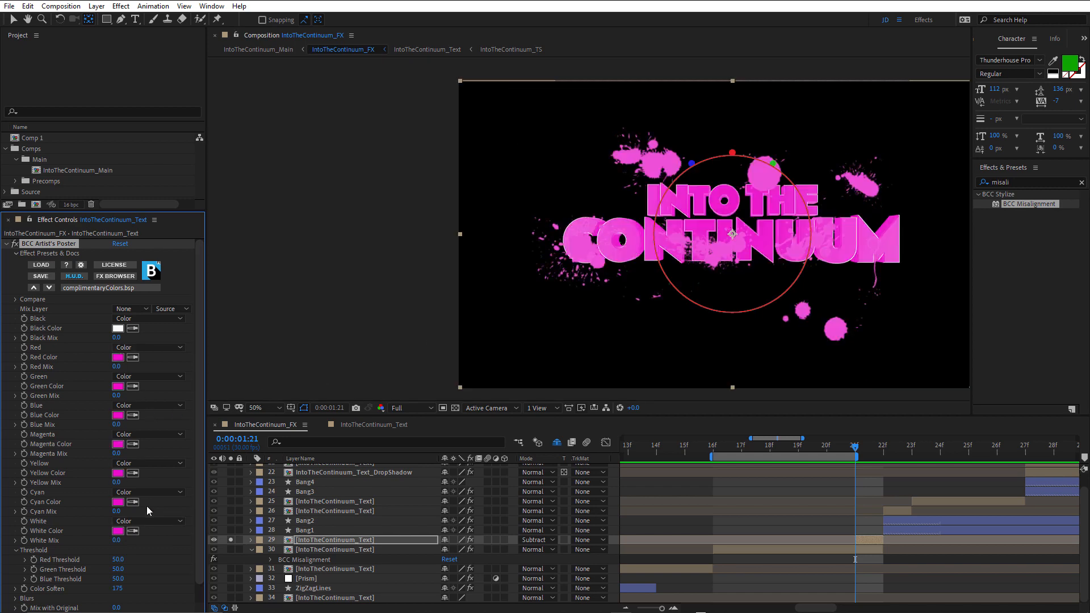
Collapse BCC Artist's Poster, enable BCC Halftone on layer 29, and solo the layers from 30 to 34 again
scroll(661, 231, "up", 2)
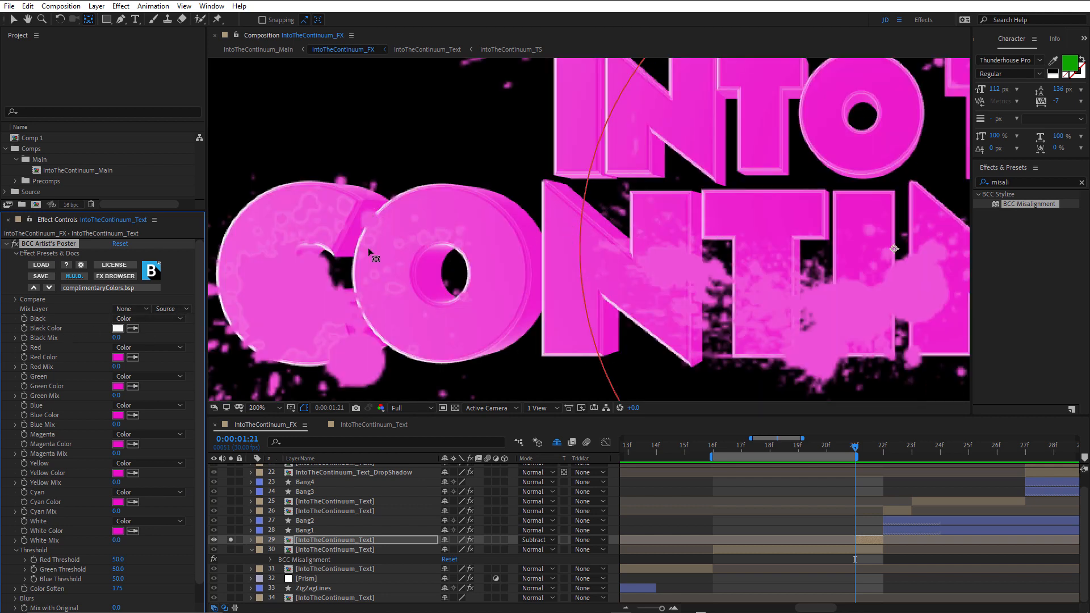
scroll(710, 266, "down", 1)
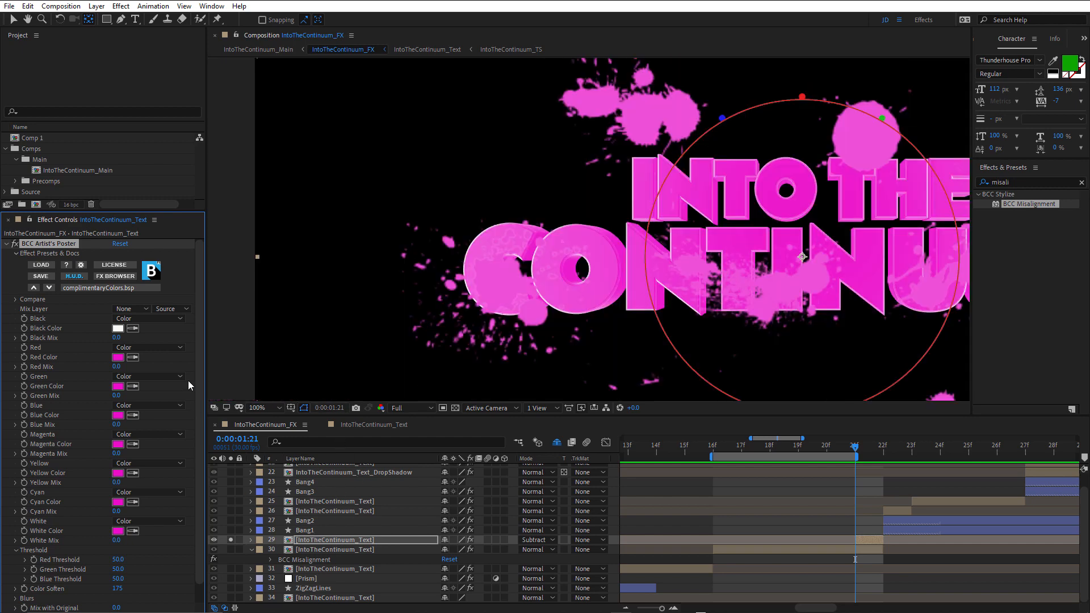
left_click(7, 244)
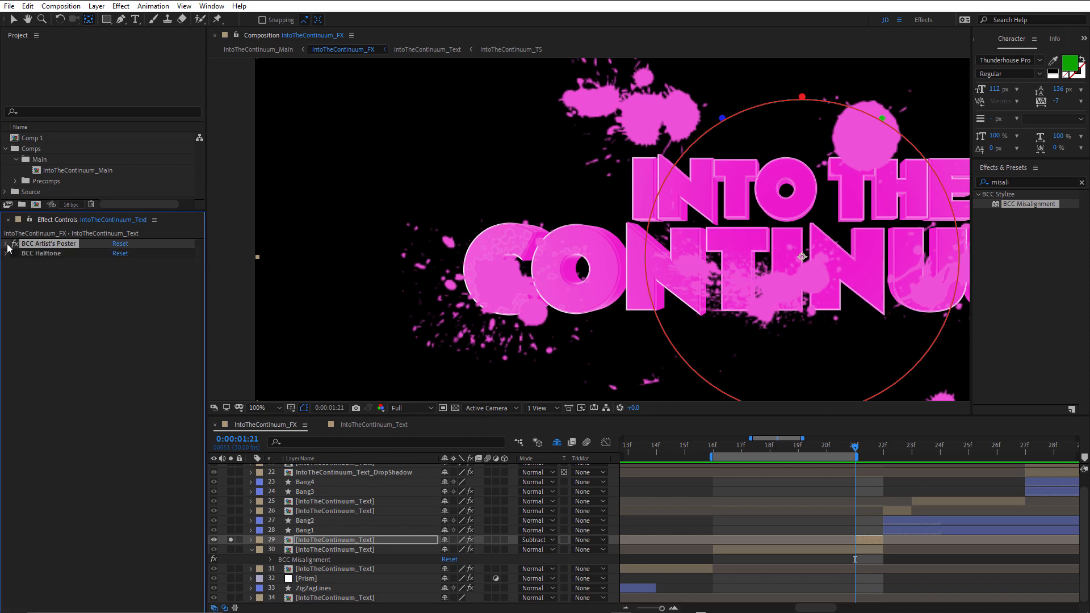
left_click(39, 253)
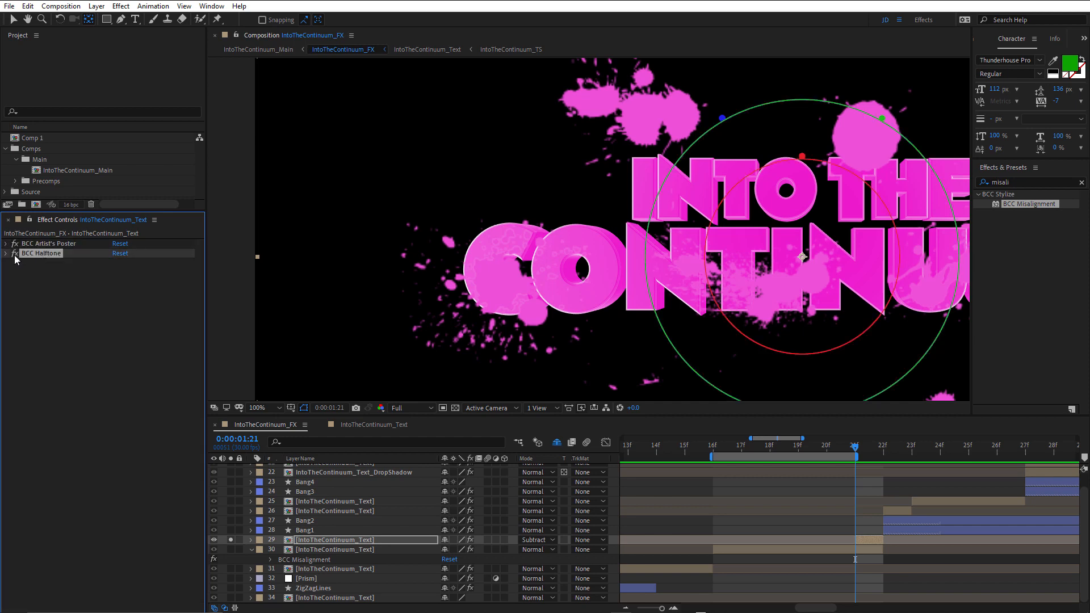
left_click(15, 254)
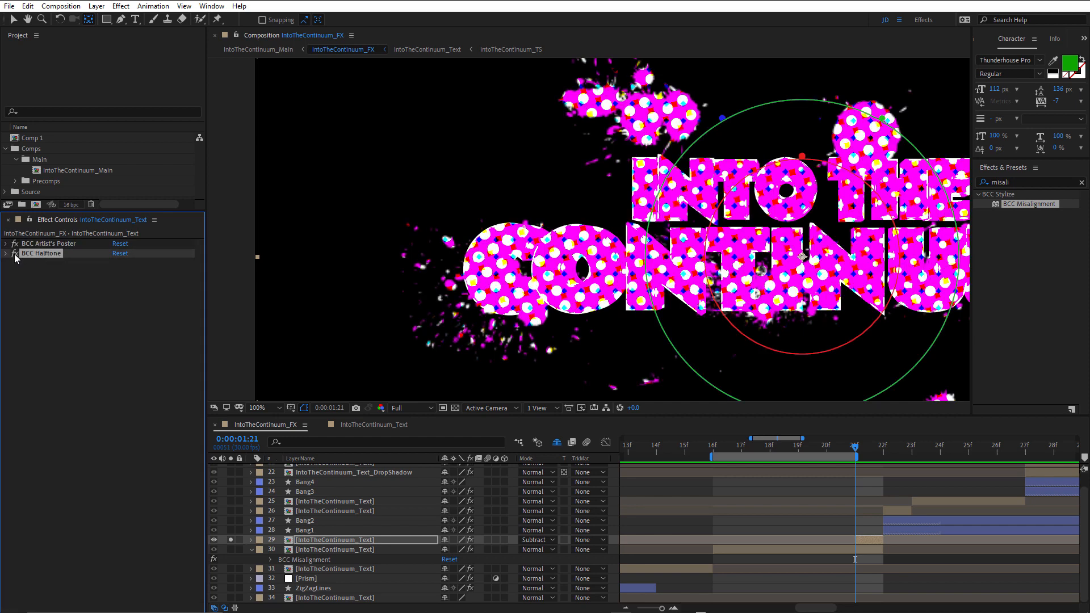
key("comma")
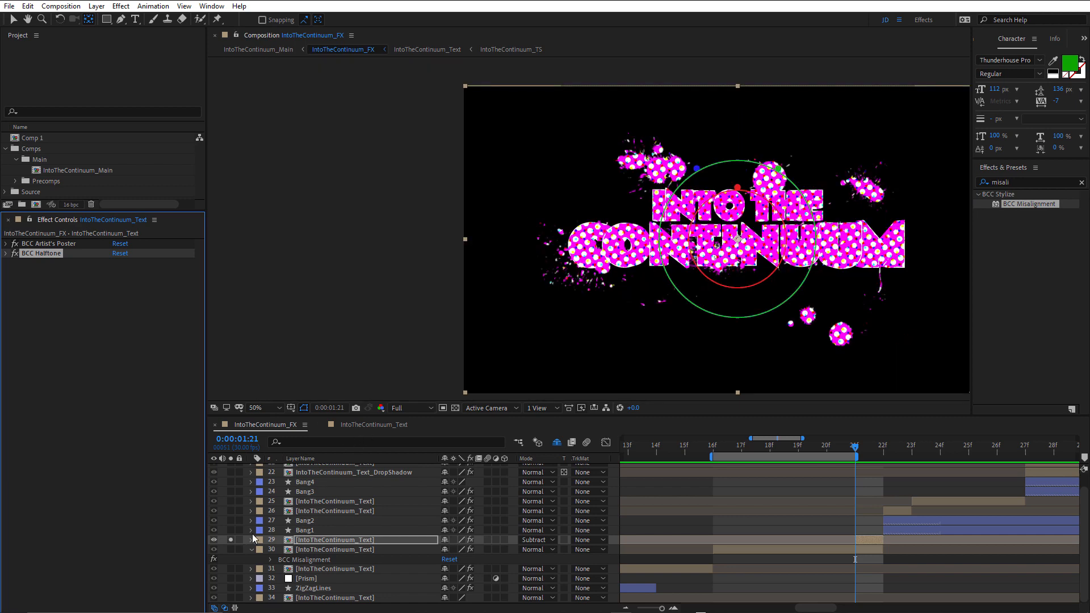
left_click_drag(231, 550, 230, 598)
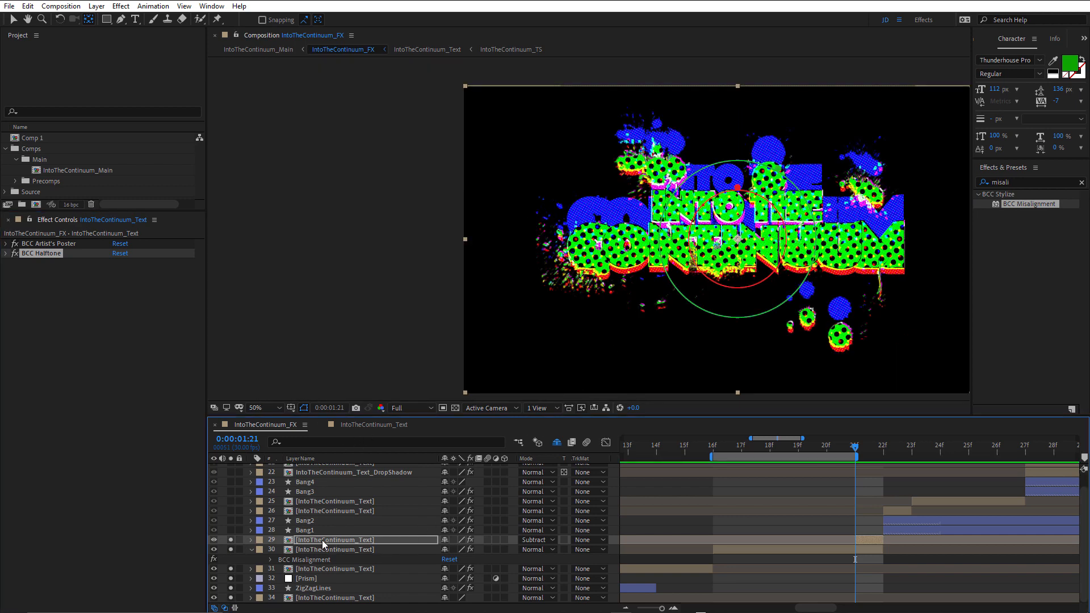
Try the Normal blending mode on layer 29 in place of Subtract, and undo it
scroll(696, 249, "up", 2)
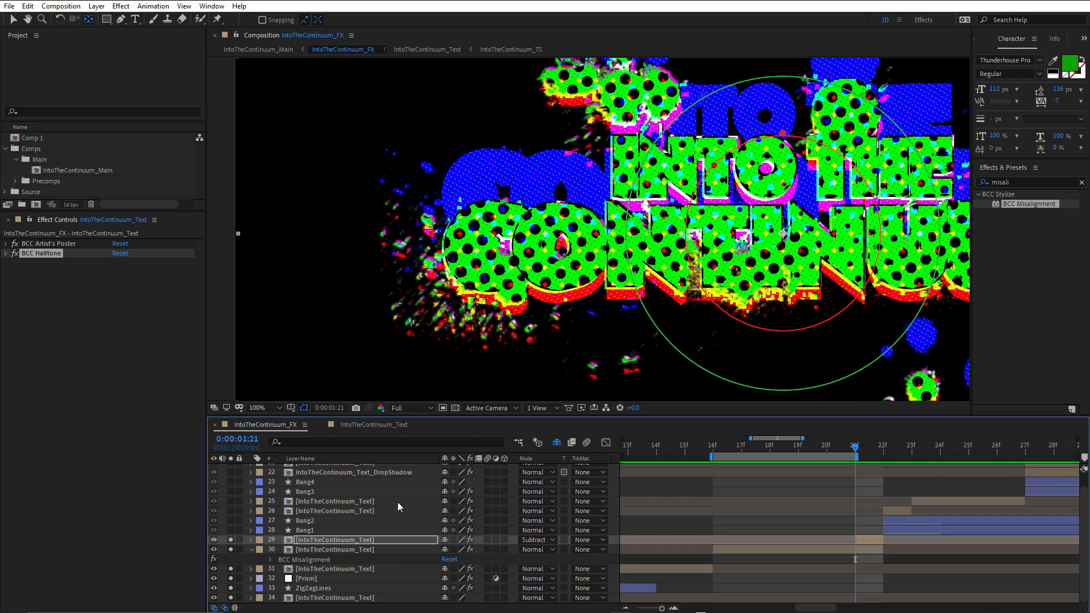
left_click(538, 541)
left_click(548, 37)
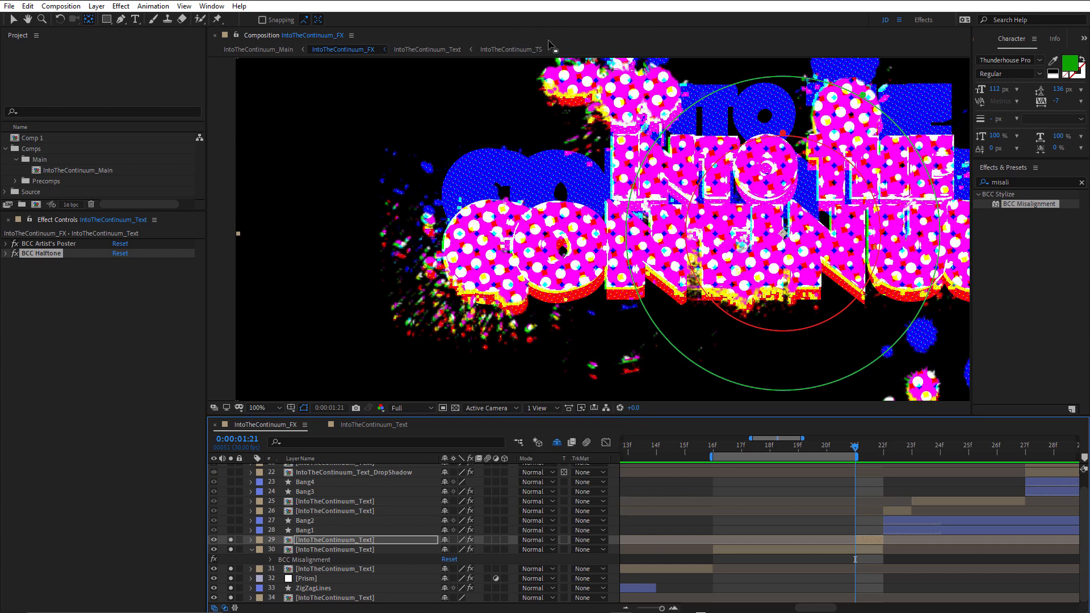
key("ctrl+z")
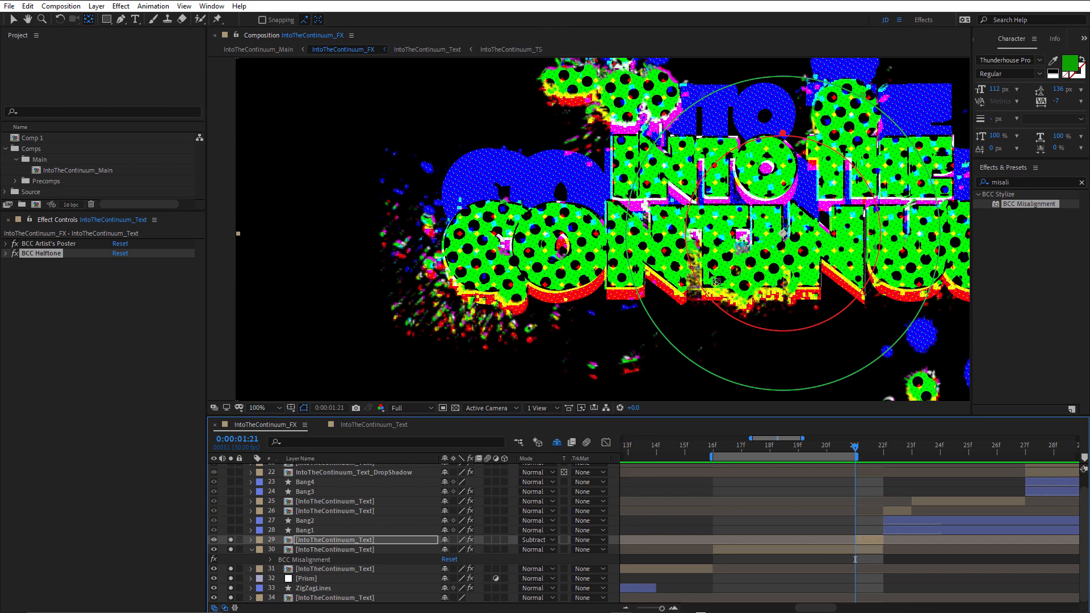
Try shrinking layer 29's BCC Halftone dots with the effect's on-screen ring control, and undo the change
scroll(717, 281, "down", 2)
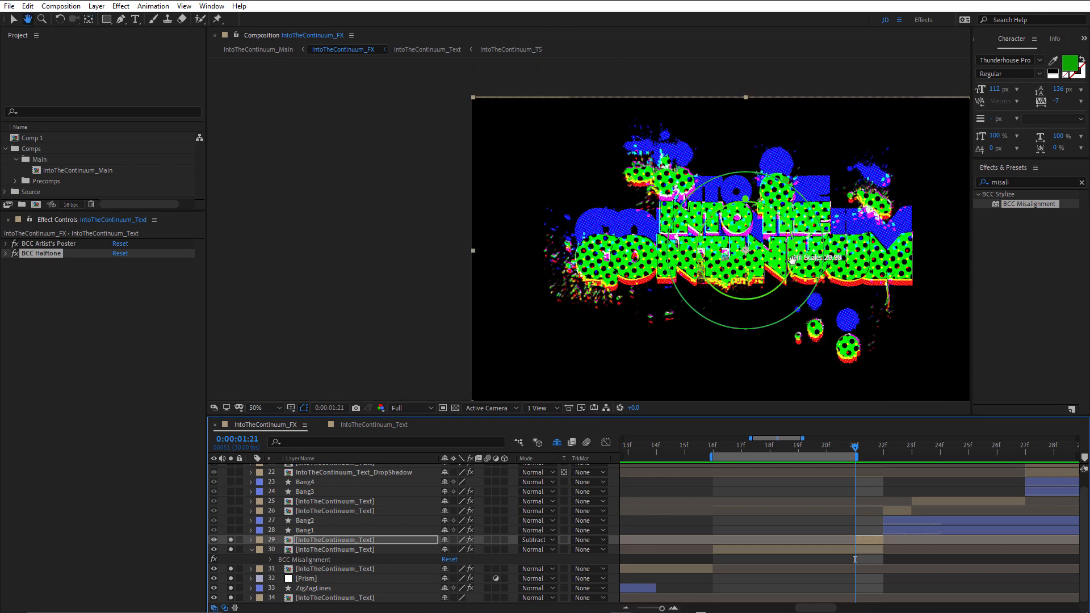
left_click_drag(792, 260, 721, 260)
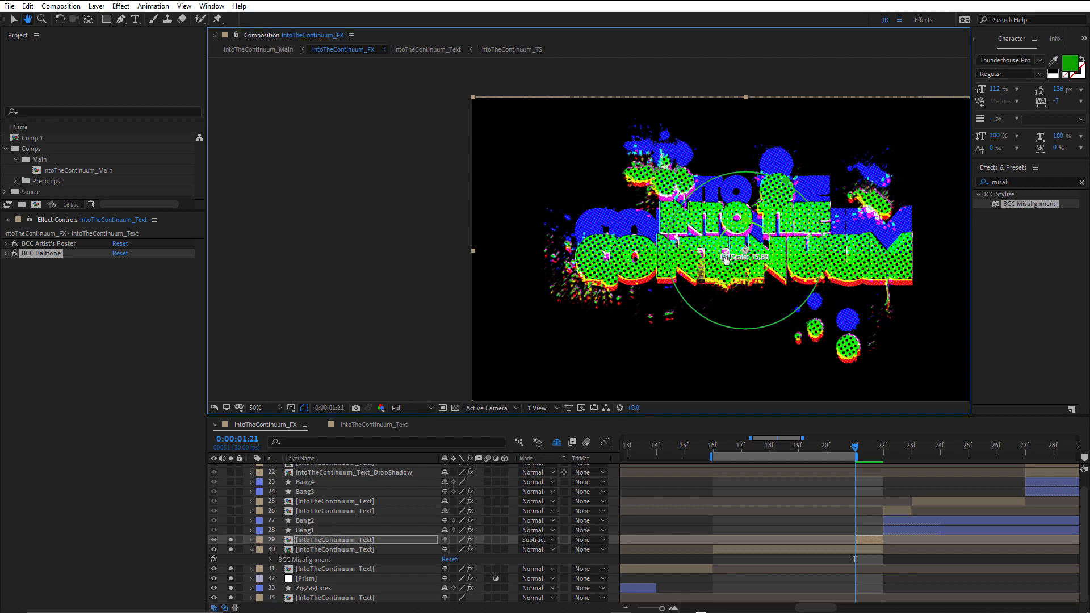
key("ctrl+z")
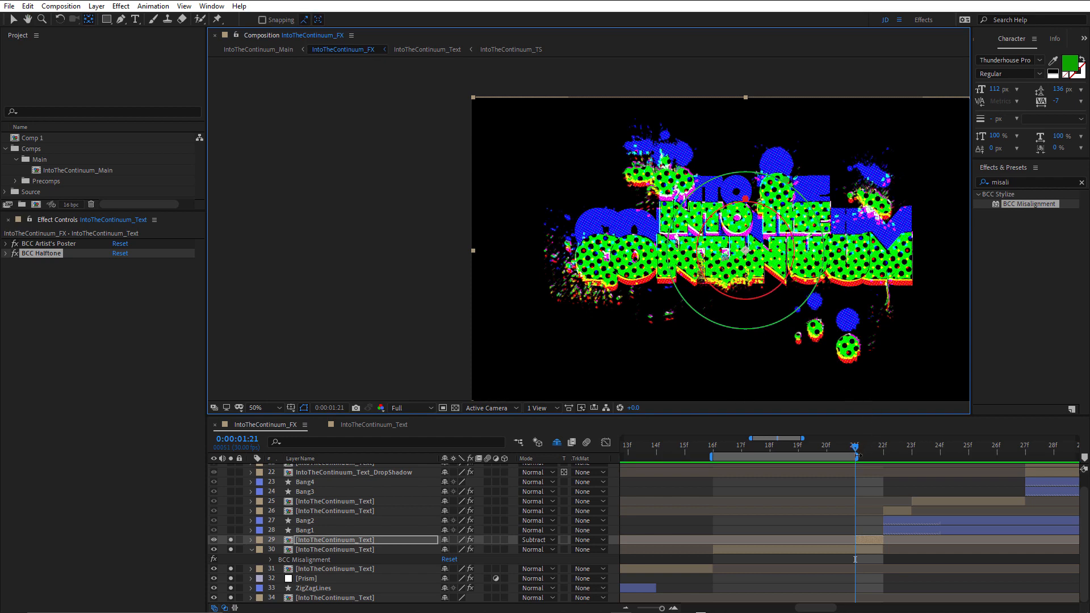
Extend the work area end to 0:00:01:22, preview the glitch sequence, and move the current time to 0:00:01:22
left_click_drag(859, 456, 873, 459)
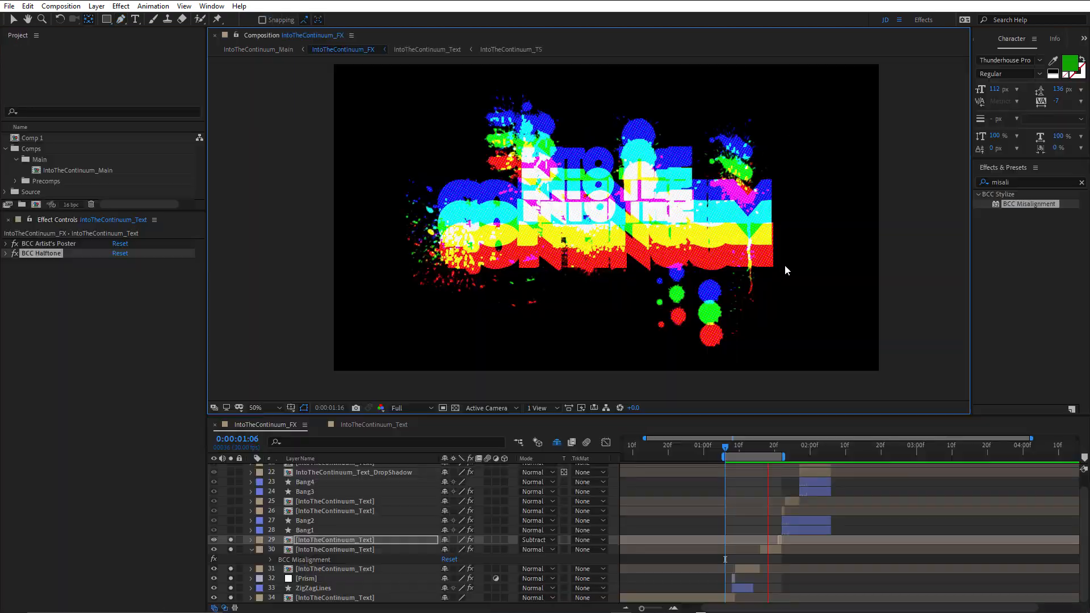
scroll(781, 506, "up", 5)
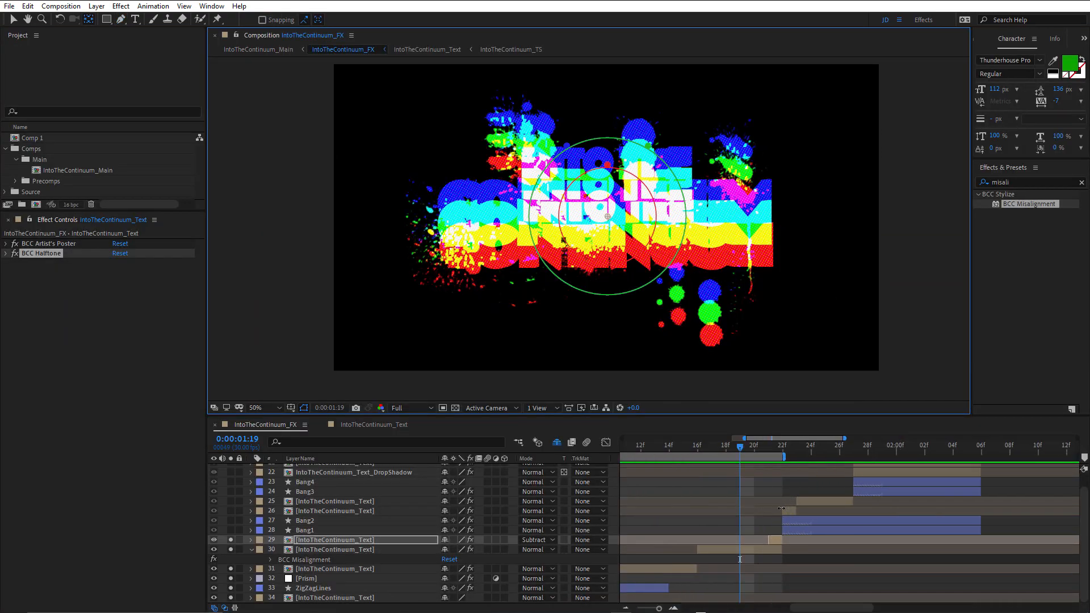
left_click(770, 445)
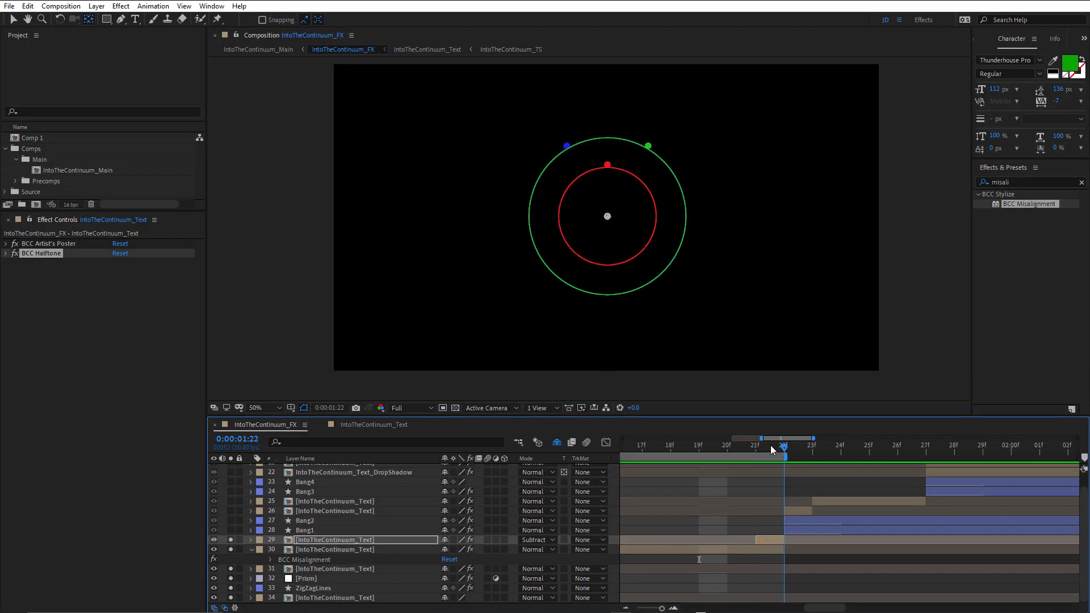
Solo the Bang1 and Bang2 shape layers and show the effects applied to each one
left_click(230, 528)
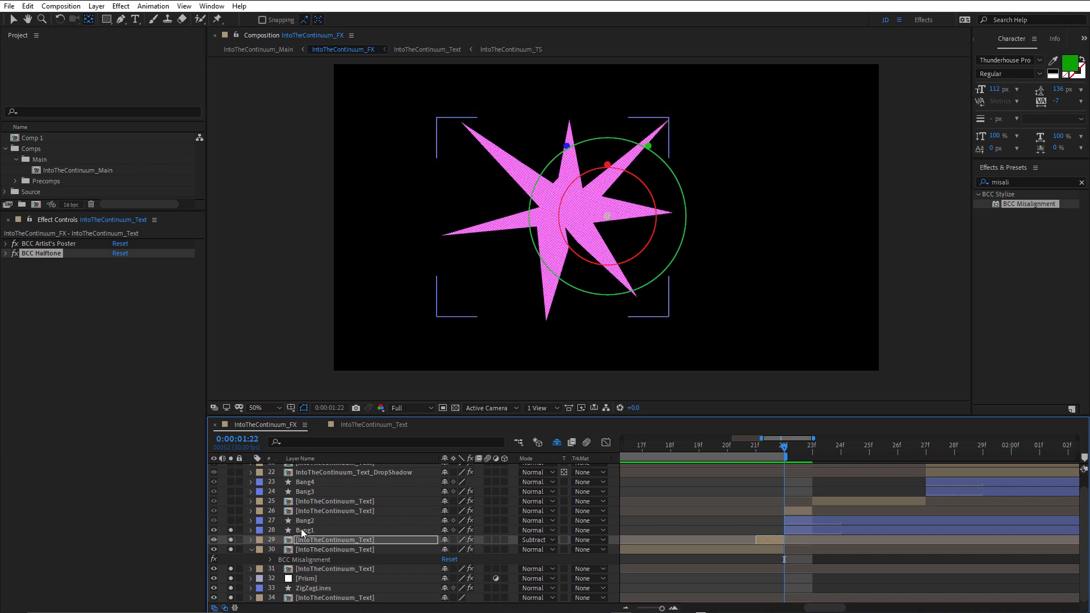
left_click(301, 530)
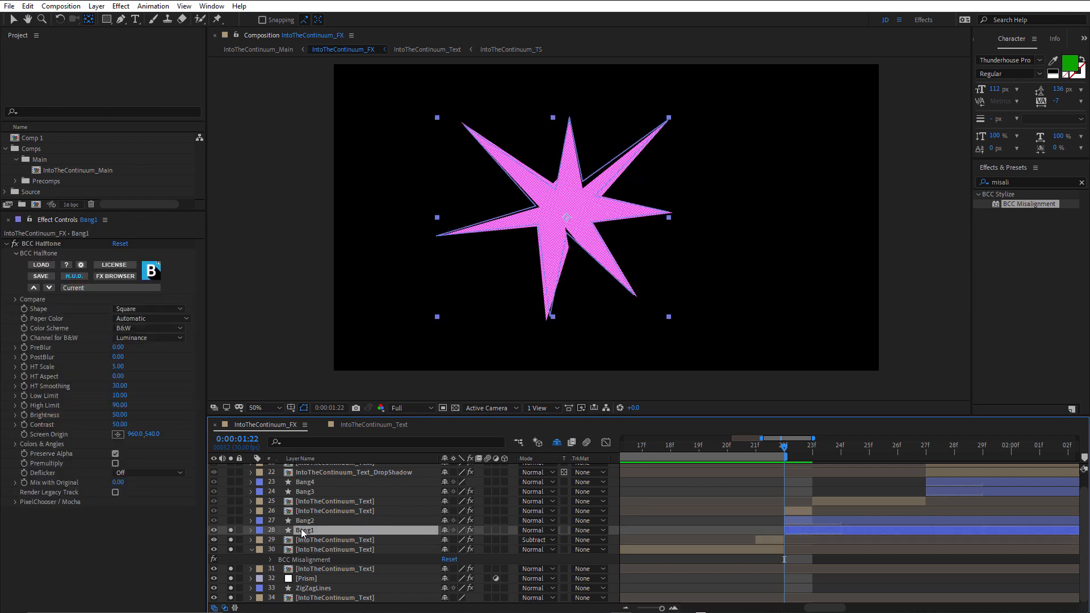
left_click(231, 521)
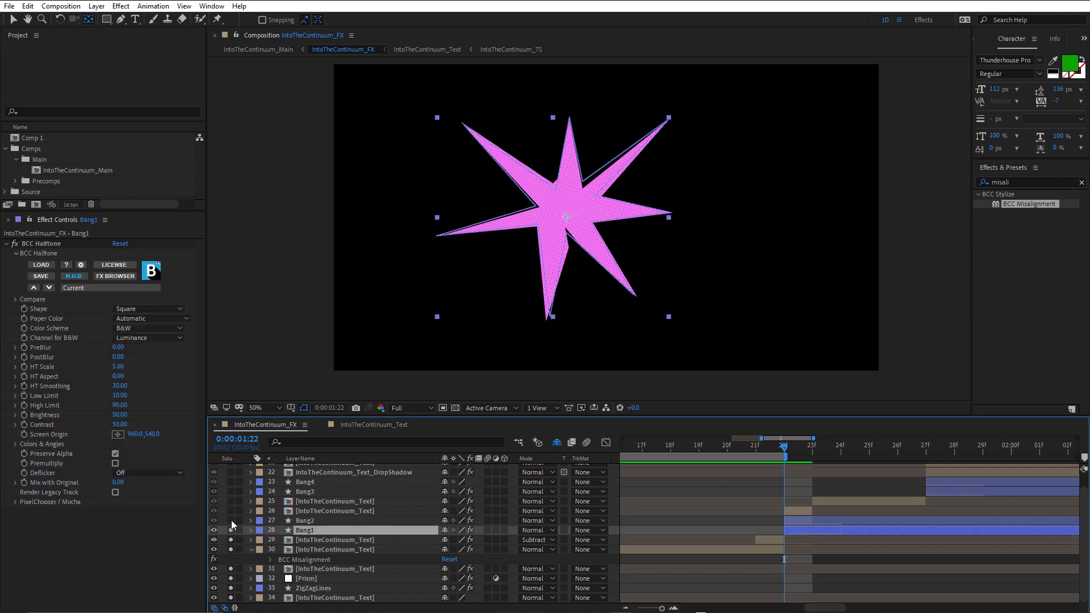
left_click(296, 519)
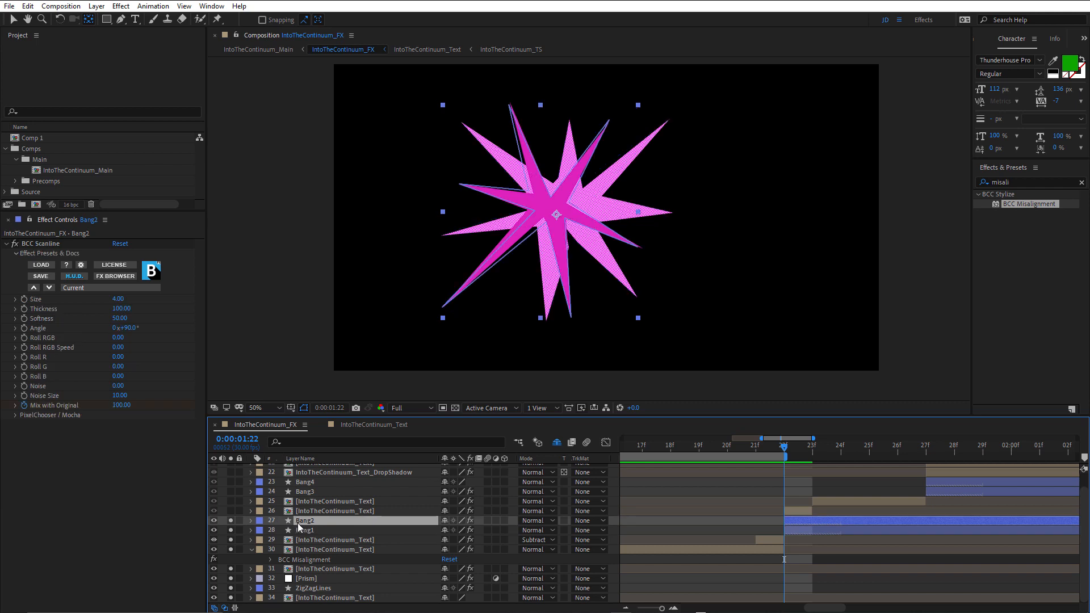
Reveal all modified properties of Bang1 and examine its path keyframes, Fill 1, and Wiggle Paths 1 settings
left_click(300, 530)
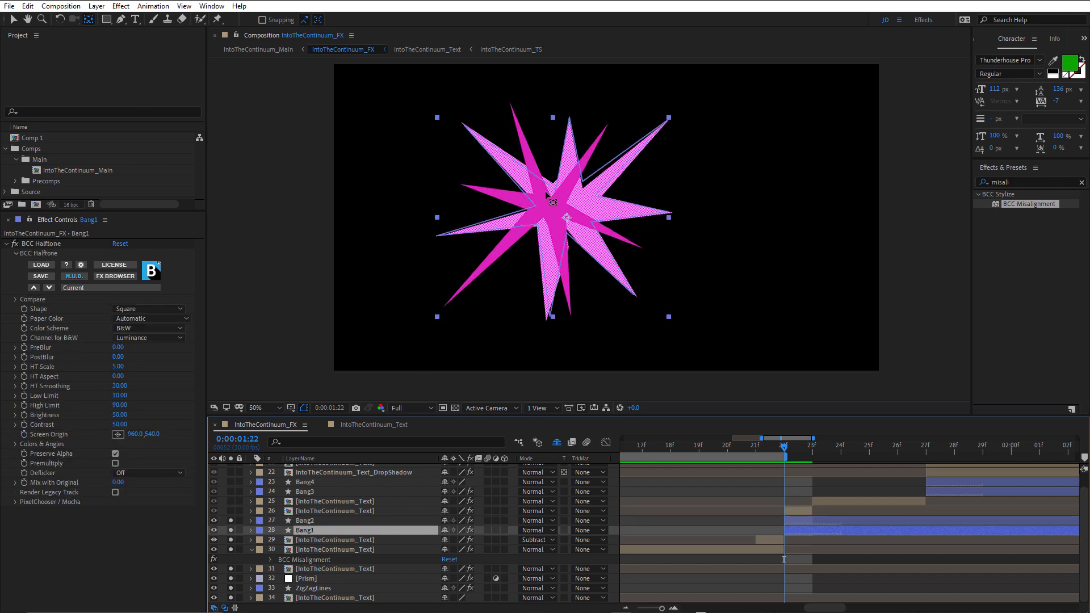
key("u")
key("u")
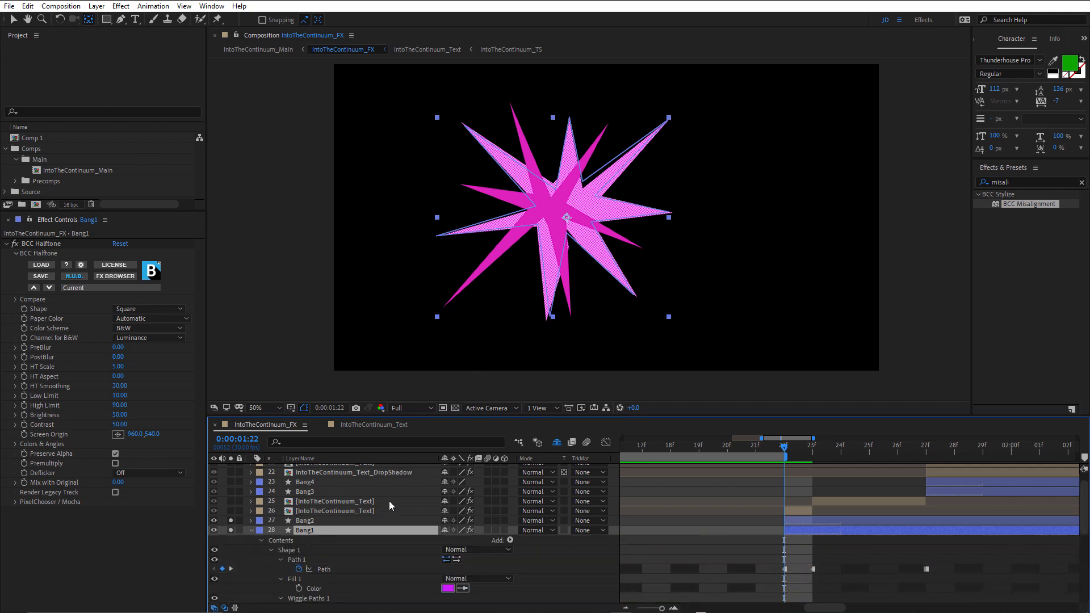
left_click_drag(359, 572, 360, 496)
key("y")
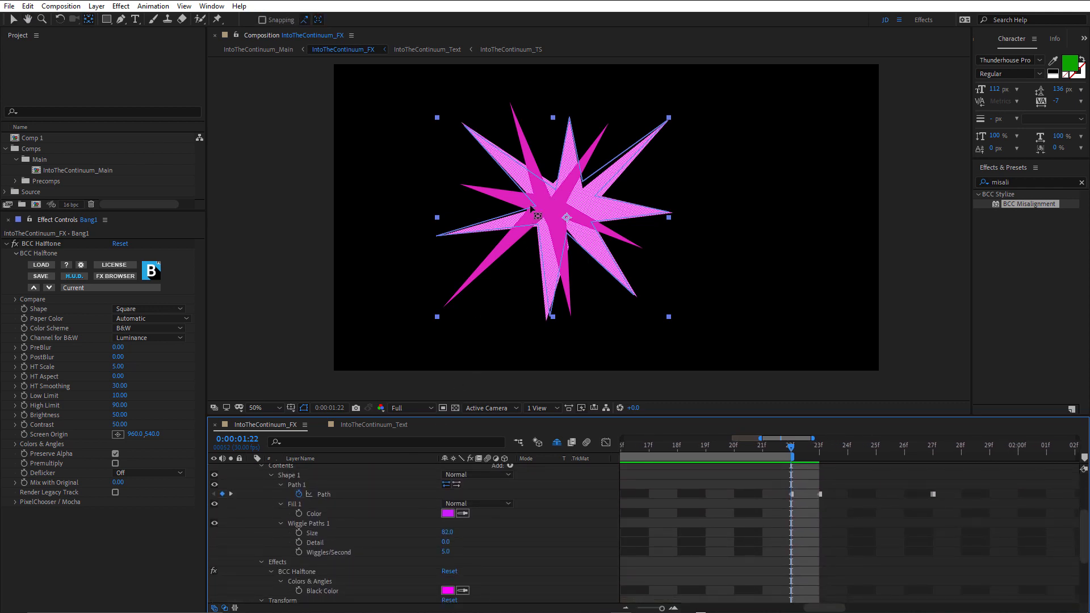
left_click(298, 503)
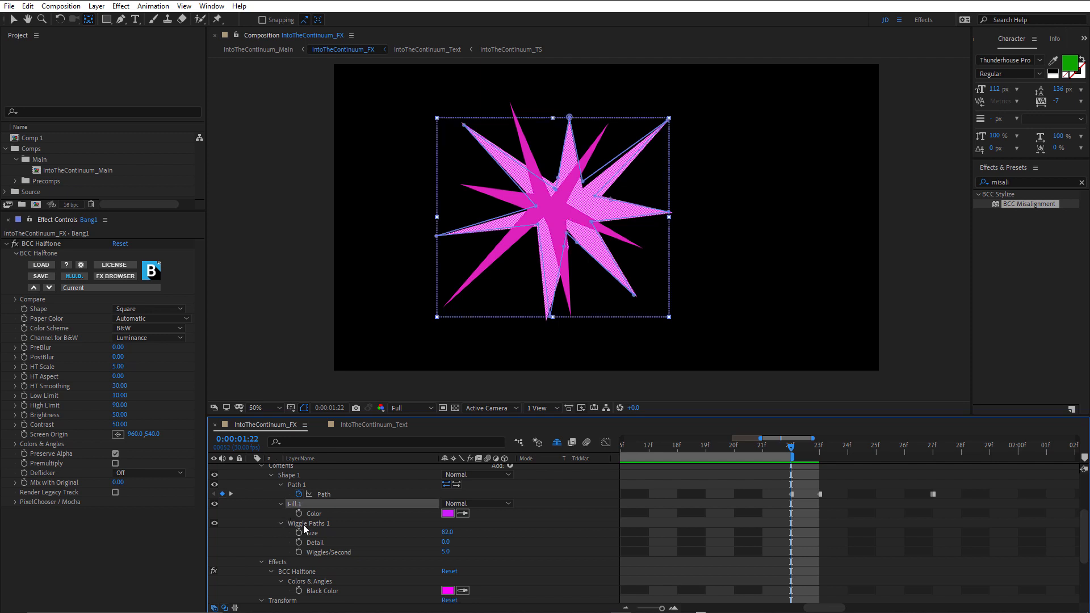
left_click(305, 525)
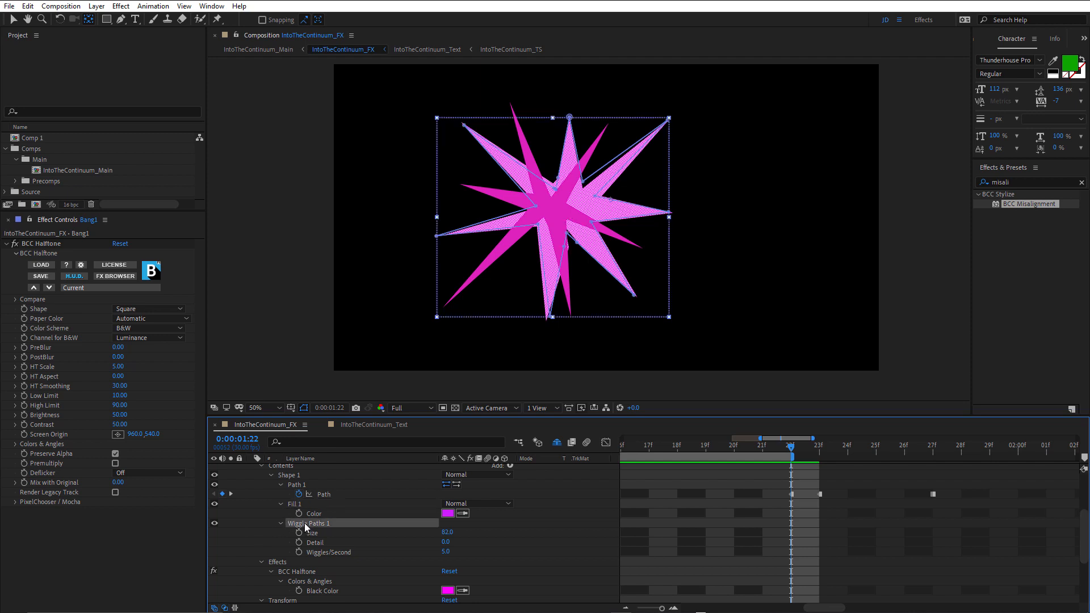
Extend the work area end to about 0:00:02:03 and move the current time to 0:00:01:23
left_click(811, 453)
mouse_move(798, 452)
left_mouse_down()
mouse_move(752, 454)
mouse_move(778, 454)
left_mouse_up()
scroll(799, 486, "down", 3)
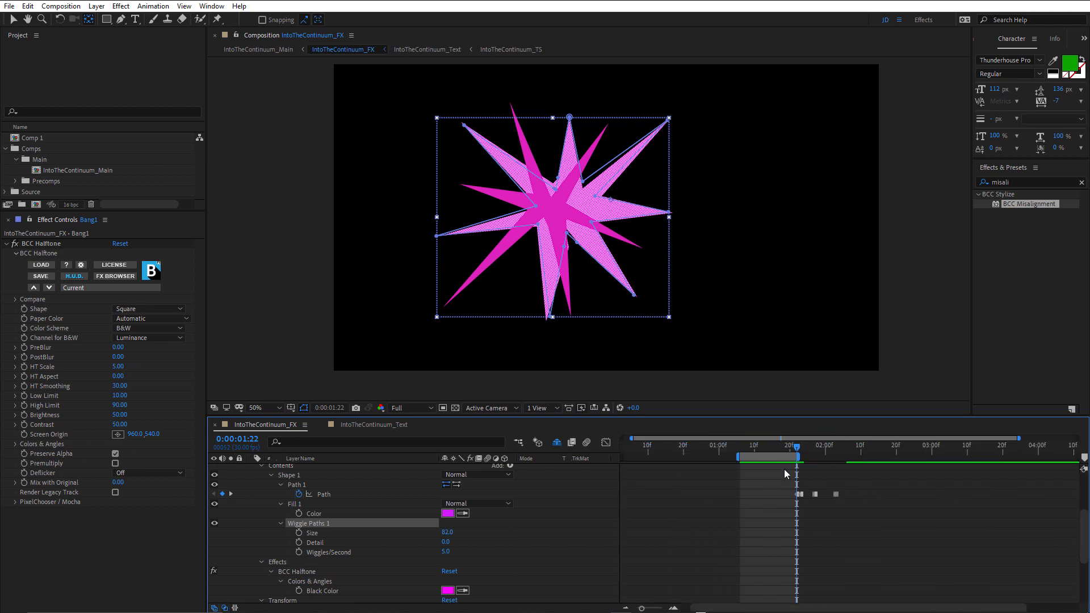
left_click_drag(771, 458, 802, 461)
left_click_drag(802, 457, 792, 463)
key("equal")
key("equal")
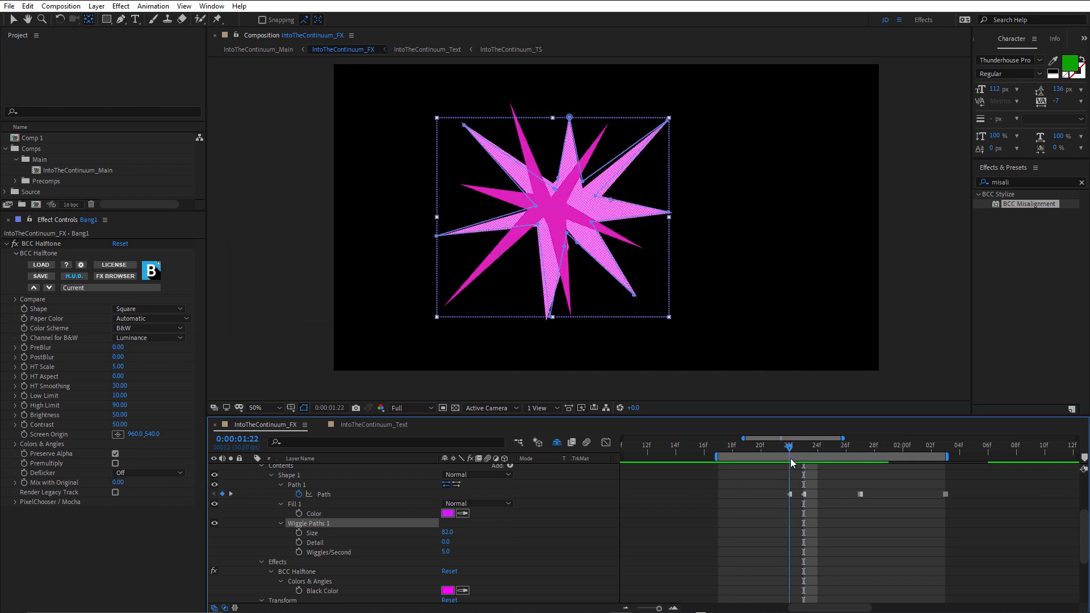
left_click(800, 456)
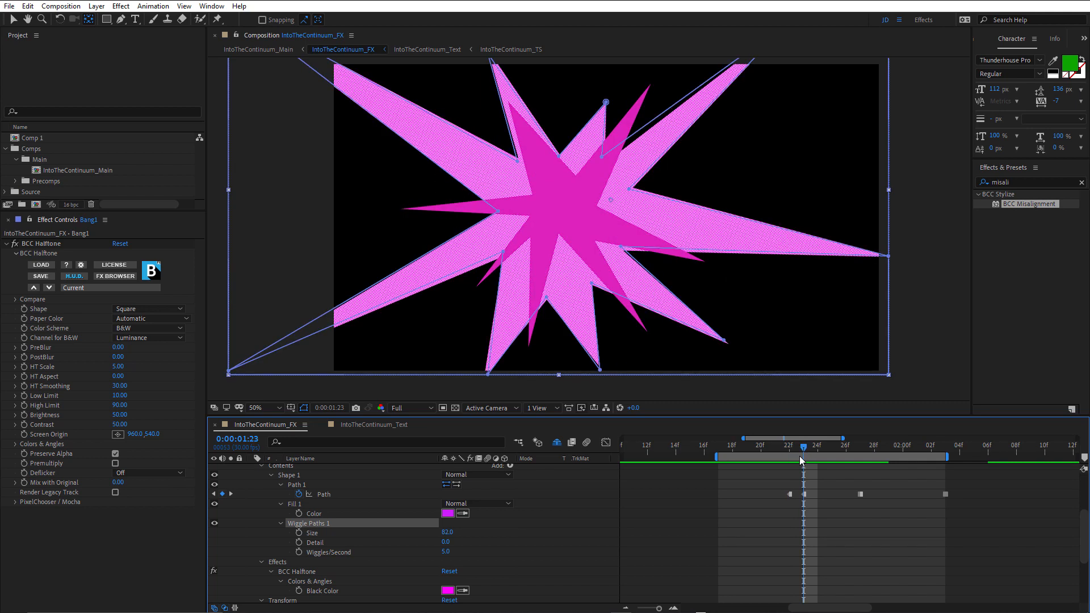
left_click_drag(799, 455, 799, 509)
Create a new 1920 x 1080 px composition at 30 frames per second with a 5-second duration
left_click(625, 405)
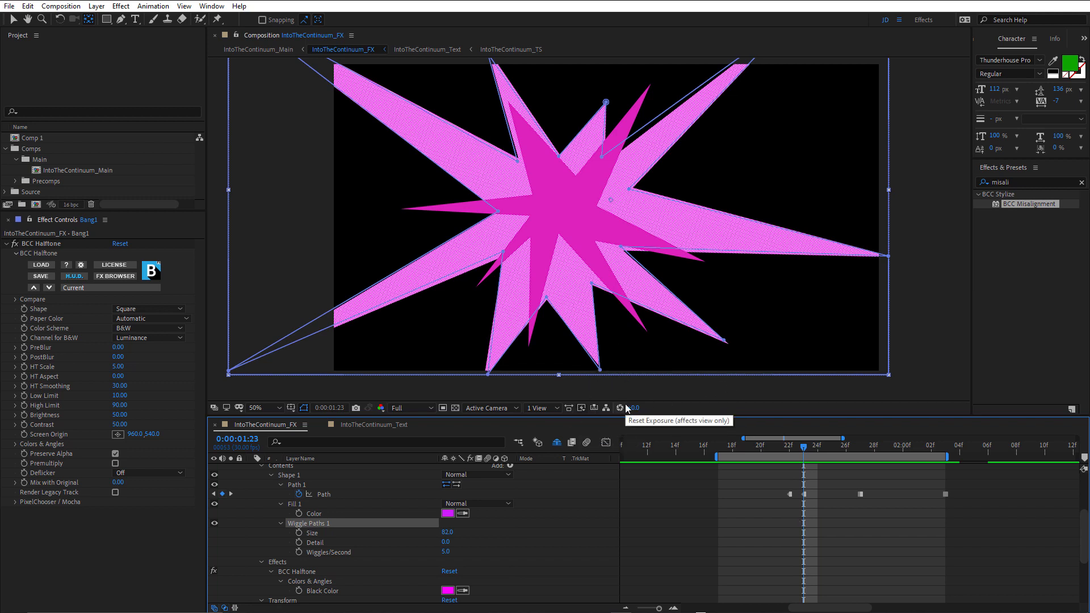
key("ctrl+n")
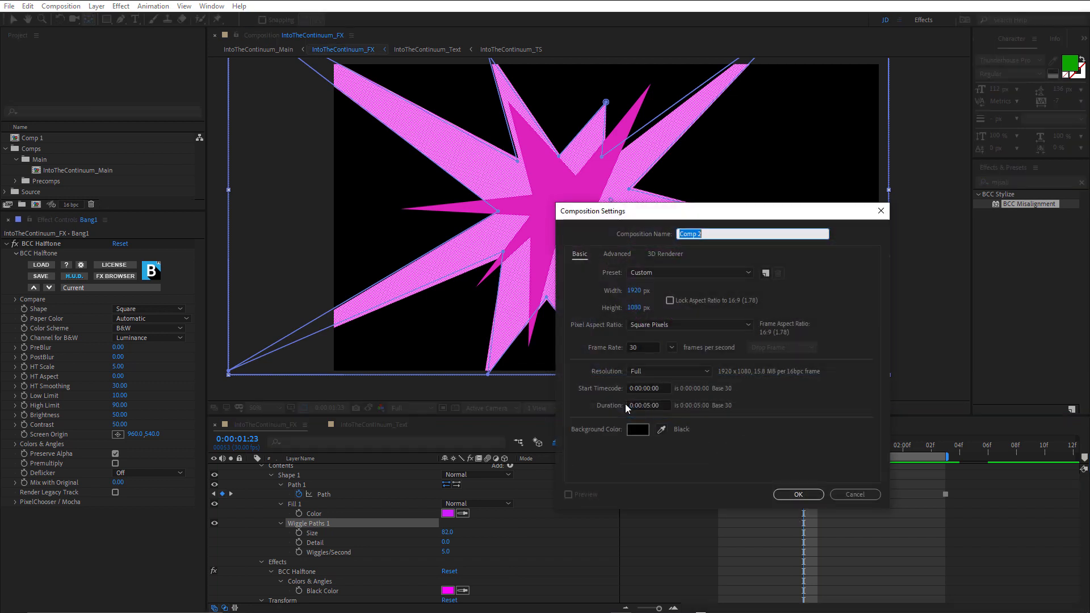
left_click(812, 495)
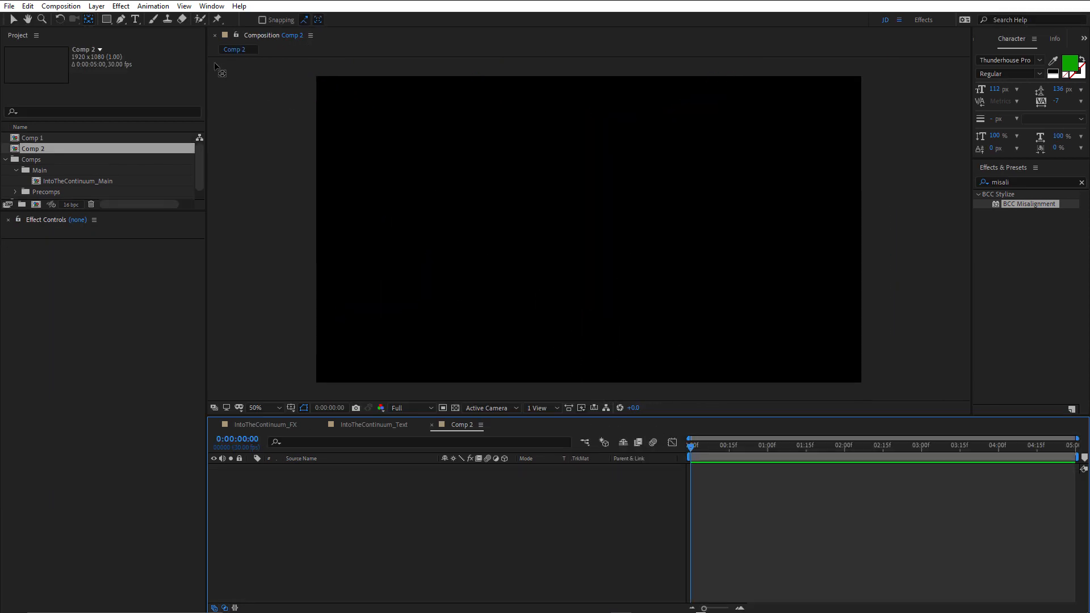
Draw a closed, irregular seven-pointed star around the middle of the composition with the Pen tool
left_click(121, 21)
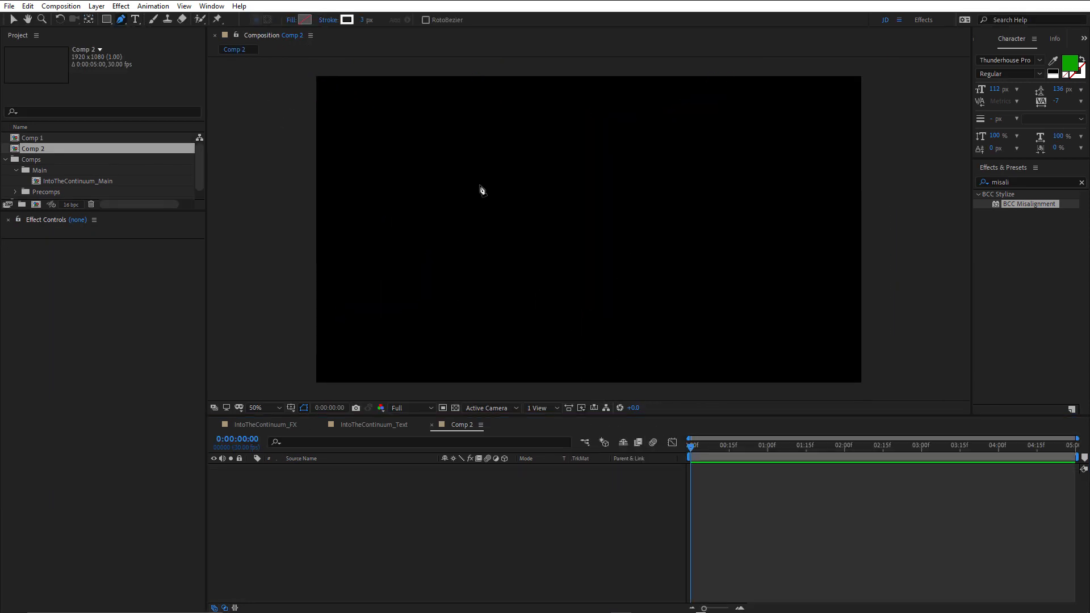
left_click(608, 176)
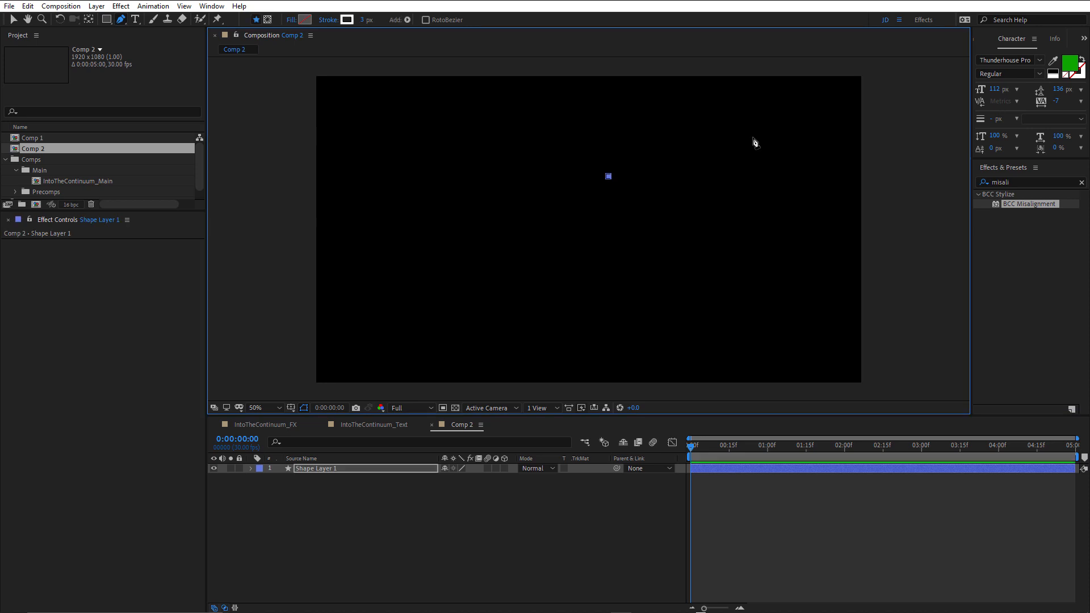
left_click(752, 137)
left_click(648, 213)
left_click(723, 267)
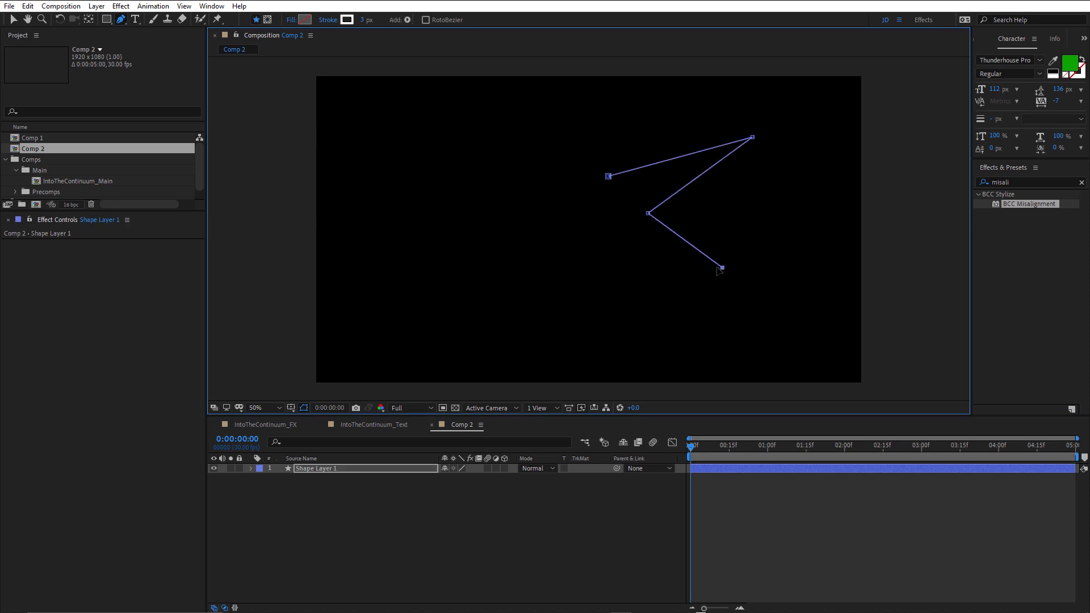
left_click(631, 248)
left_click(615, 334)
left_click(604, 254)
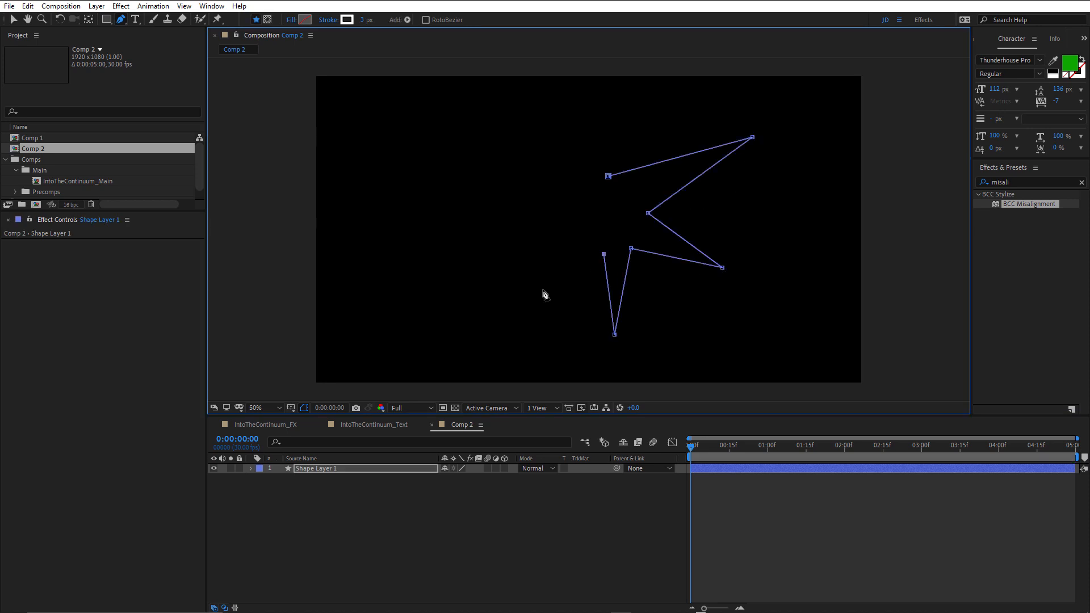
left_click(508, 297)
left_click(554, 244)
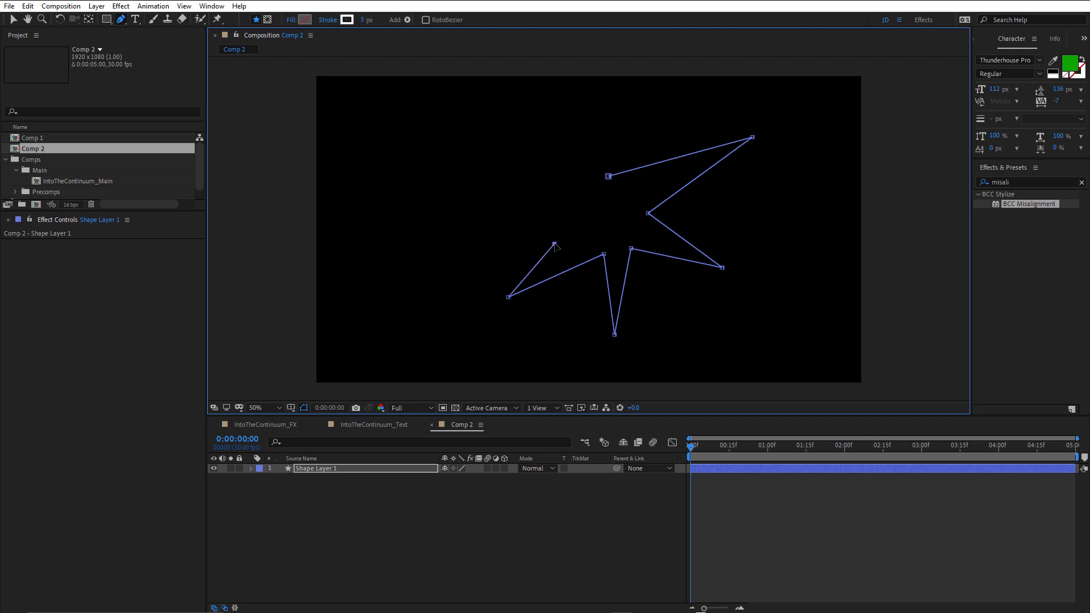
left_click(464, 212)
left_click(547, 215)
left_click(519, 114)
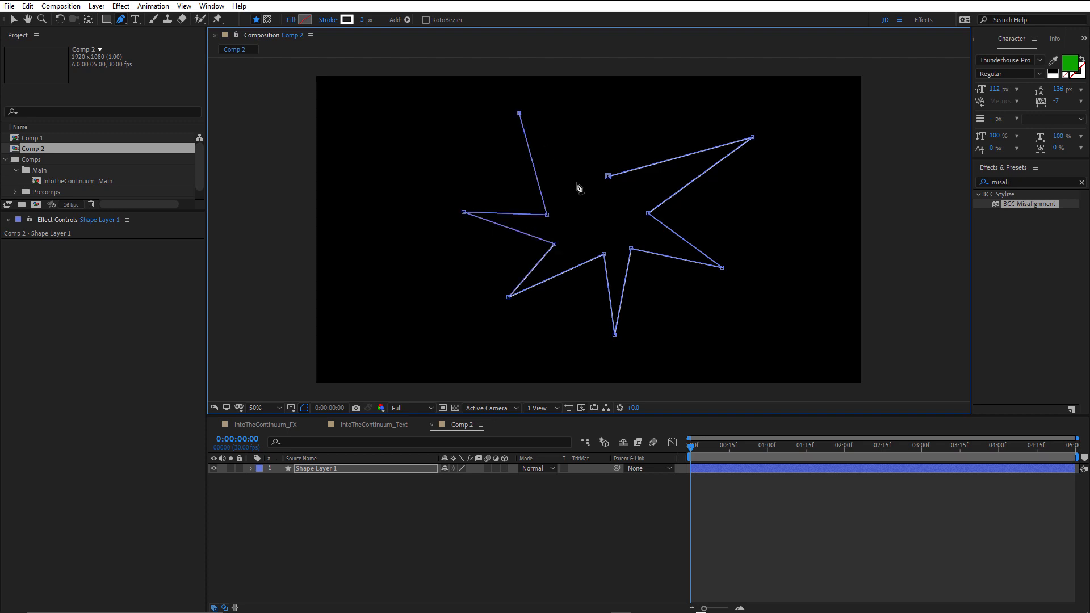
left_click(576, 182)
left_click(618, 91)
left_click(608, 177)
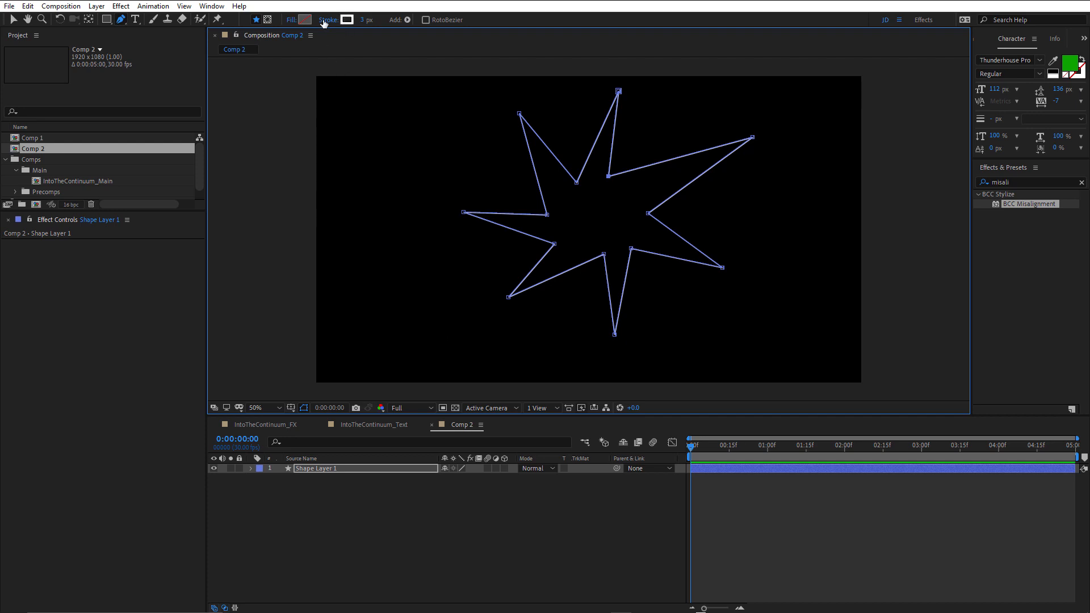
Set the star's fill color to purple C53CEC
left_click(311, 22)
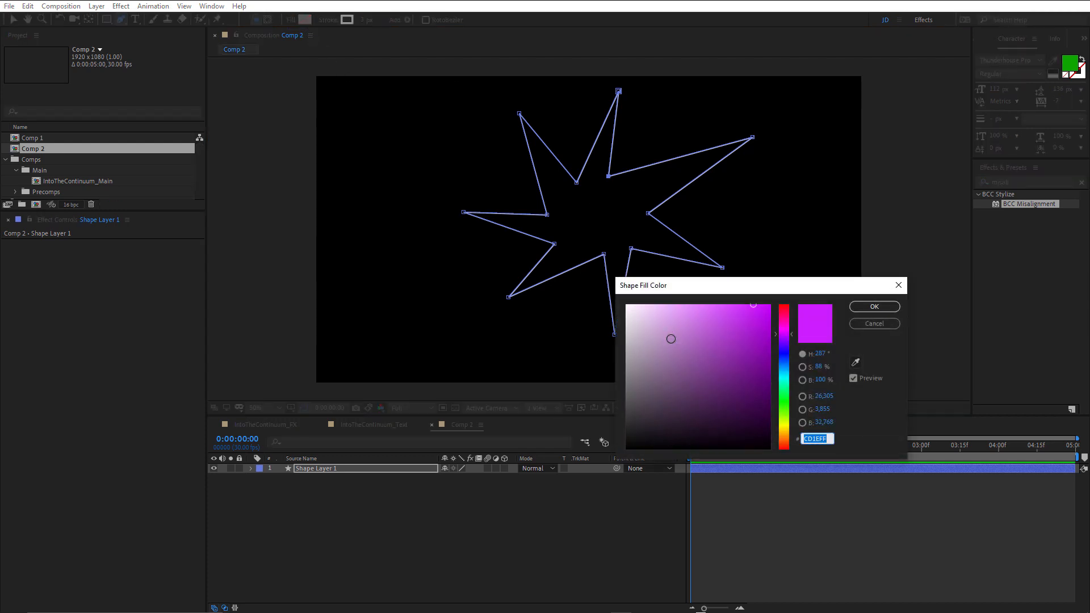
left_click_drag(699, 348, 734, 315)
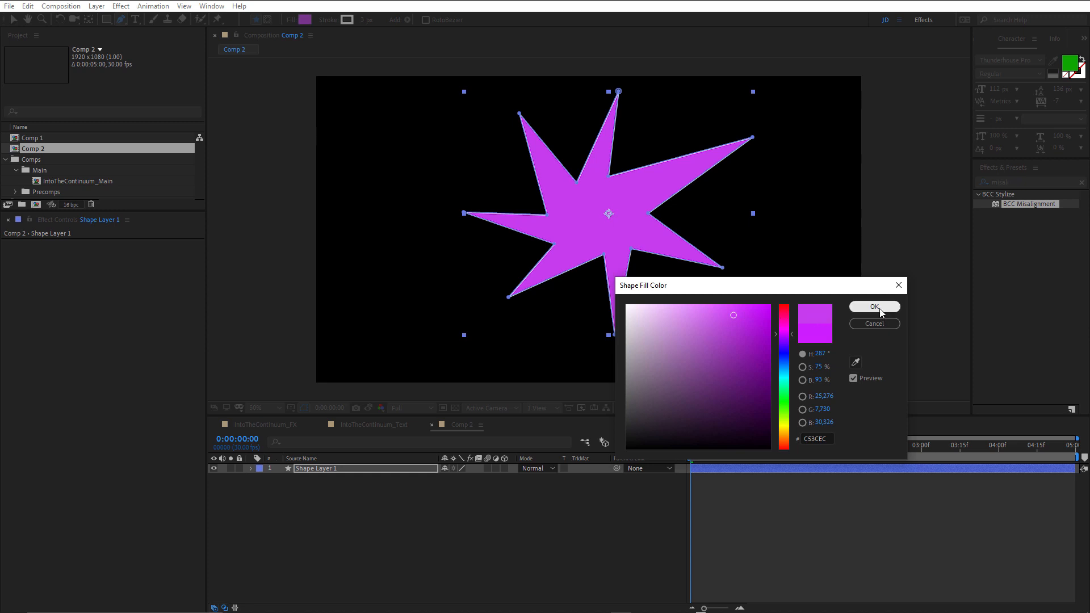
left_click(875, 308)
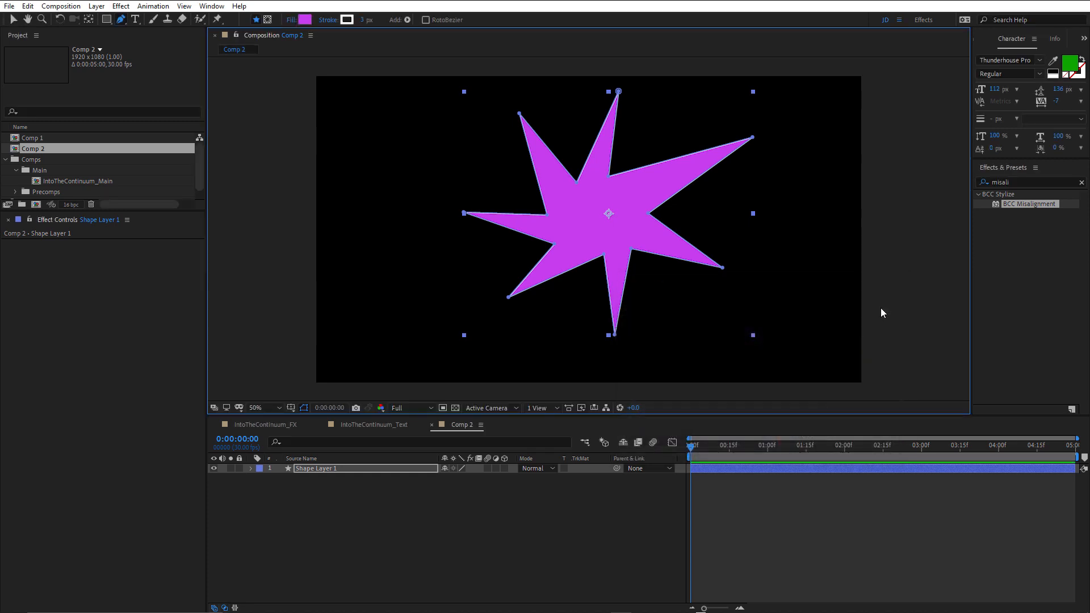
Set the star's stroke to None and shift the inner vertex between its top and upper-right spikes slightly outward
left_click(351, 21)
left_click(20, 32)
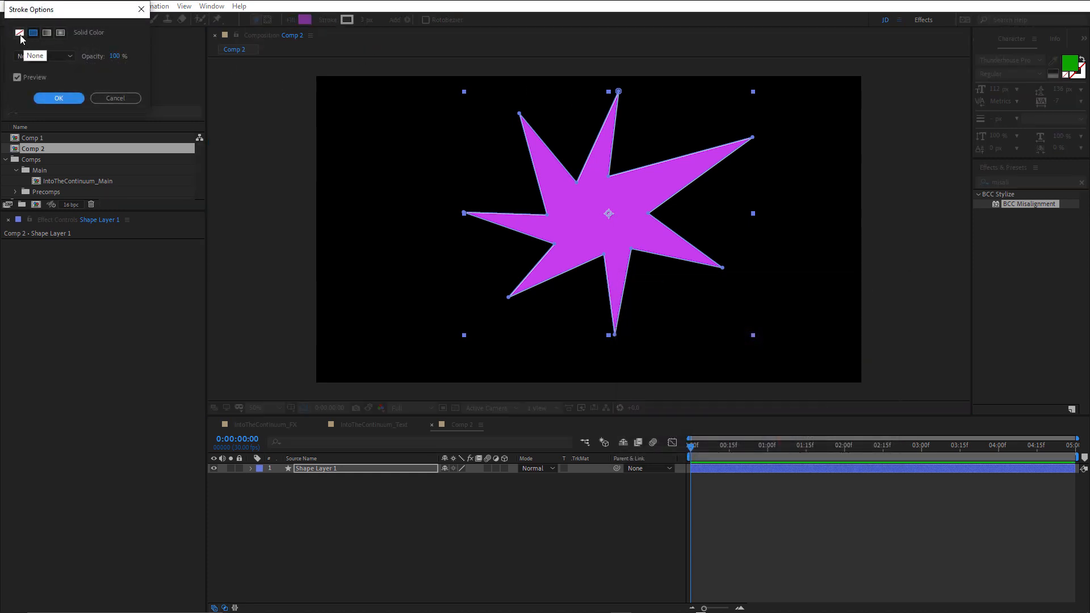
left_click(59, 98)
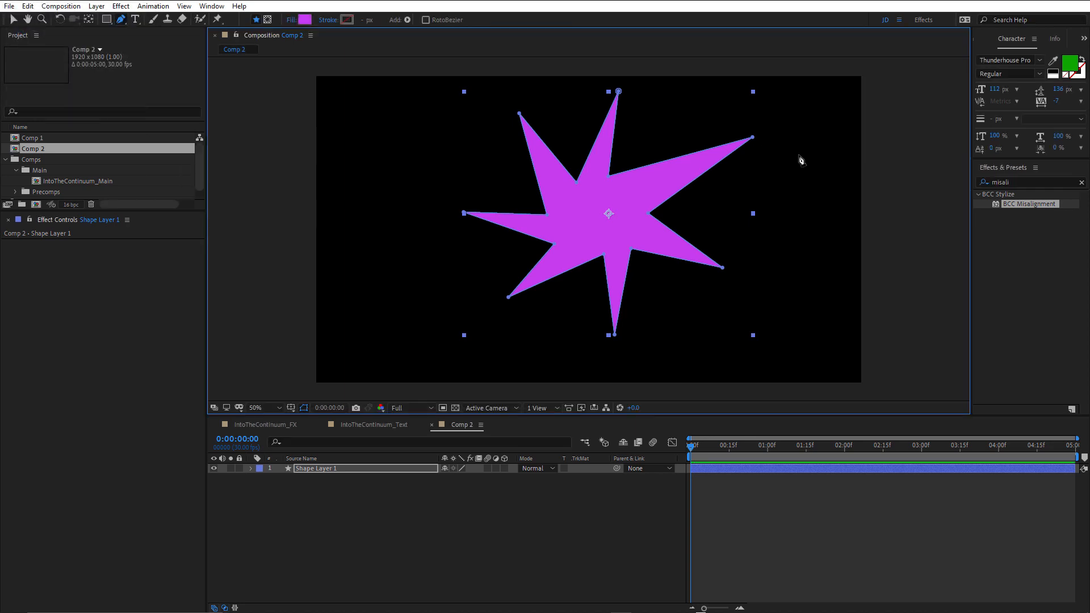
left_click_drag(610, 177, 631, 170)
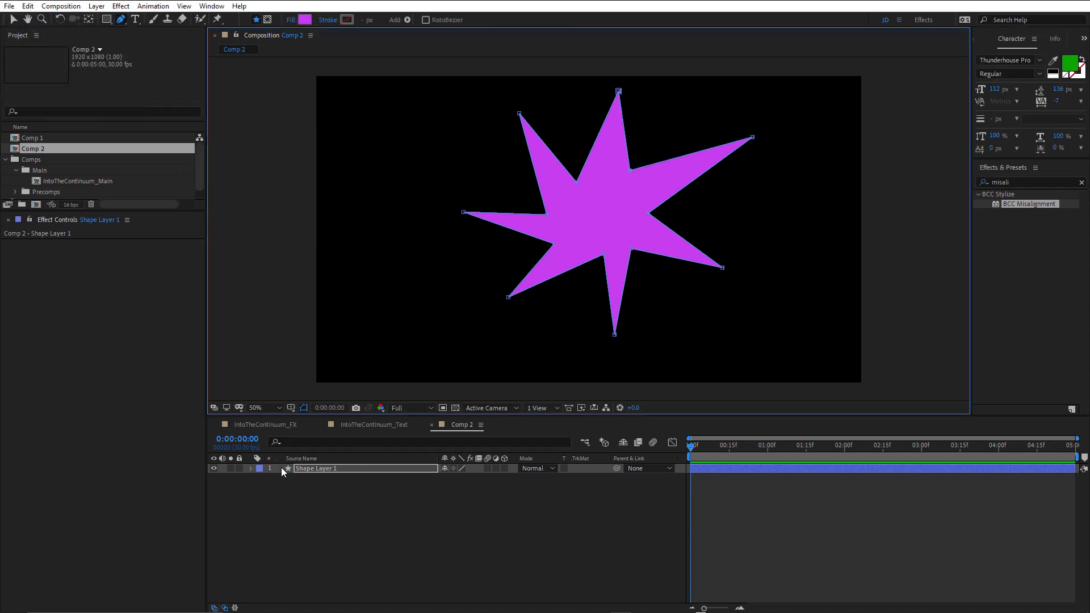
Expand Shape Layer 1's contents and add Wiggle Paths to Shape 1
left_click(251, 470)
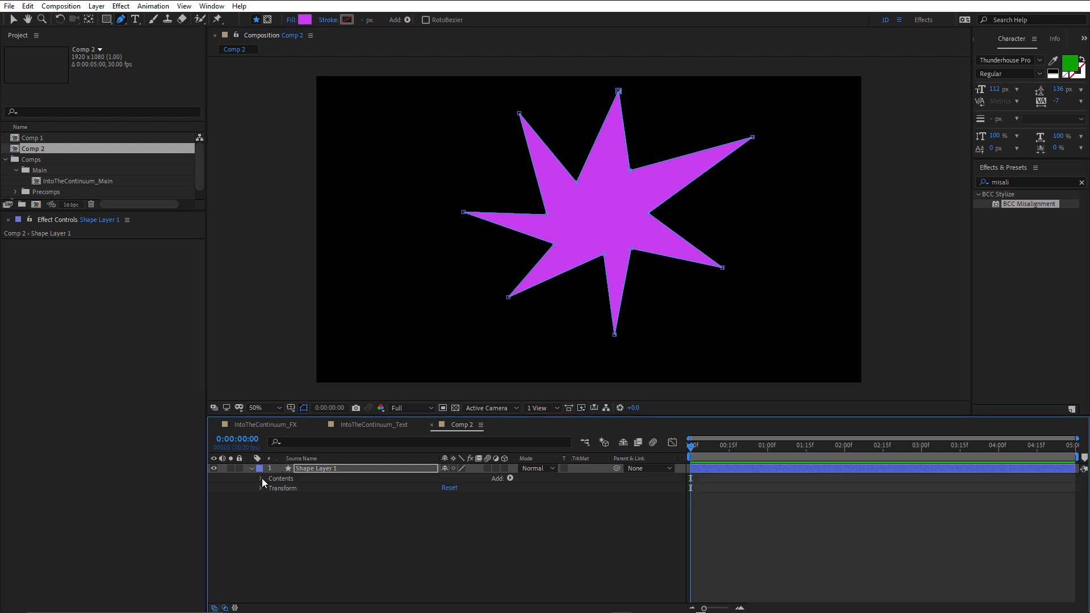
left_click(261, 479)
left_click(269, 488)
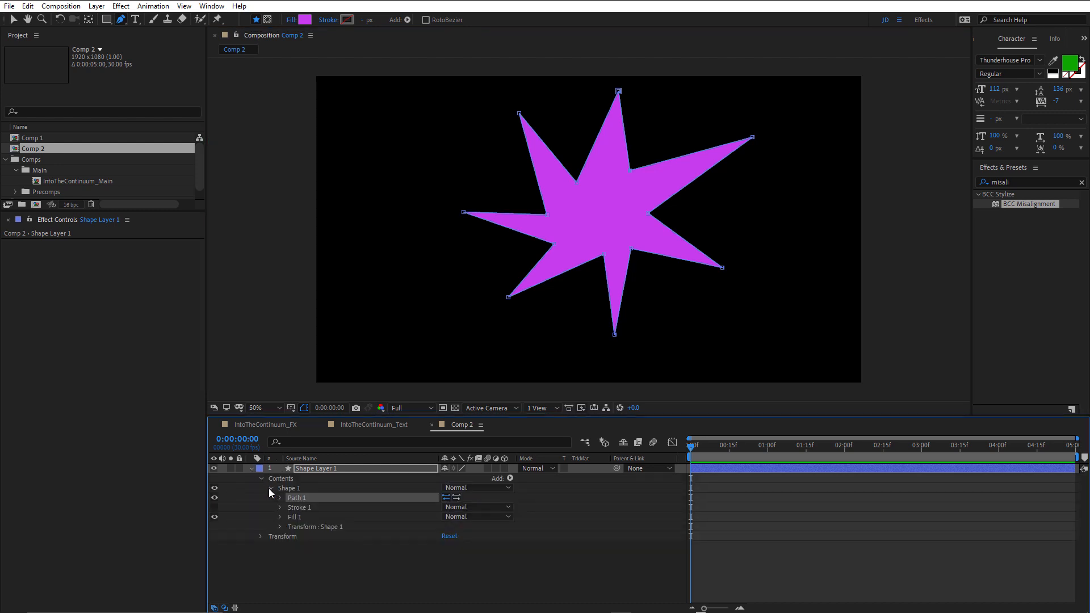
left_click(293, 490)
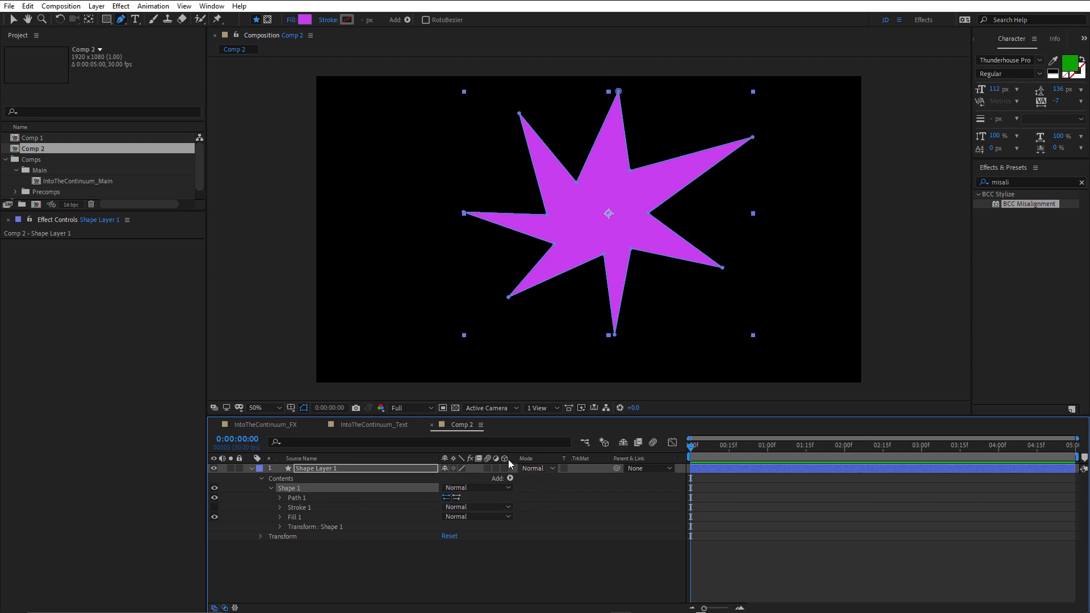
left_click(510, 478)
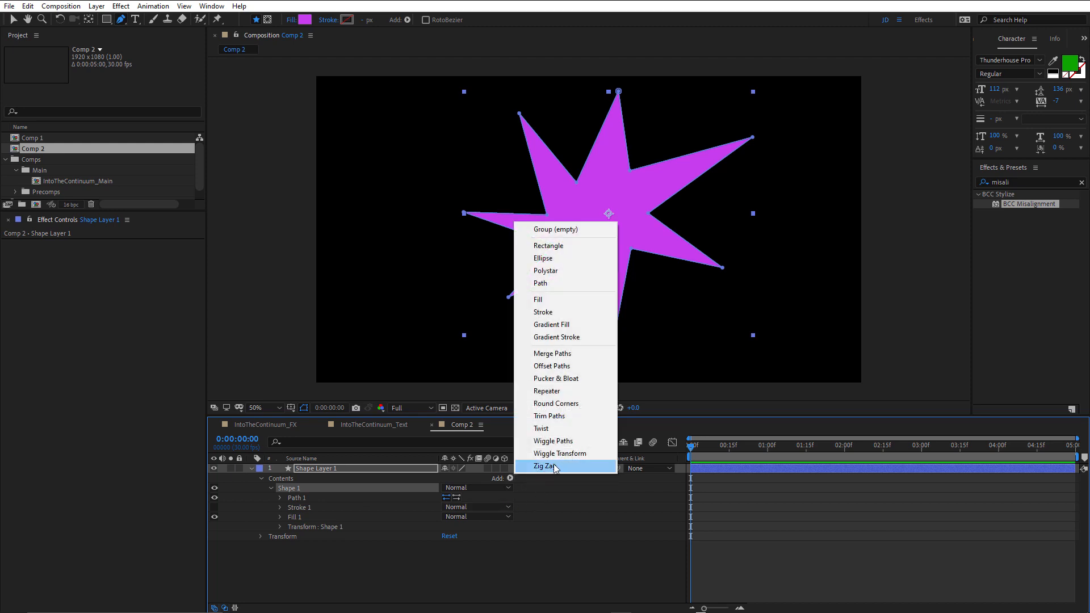
left_click(568, 445)
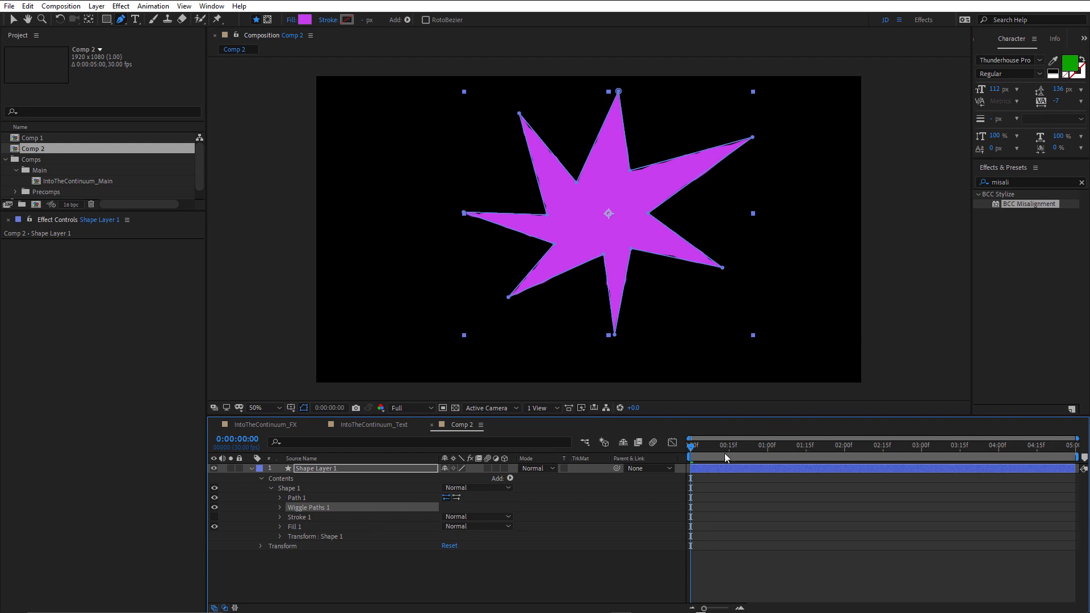
Preview the wiggling star animation and stop at 0:00:01:11
left_click(771, 558)
key("space")
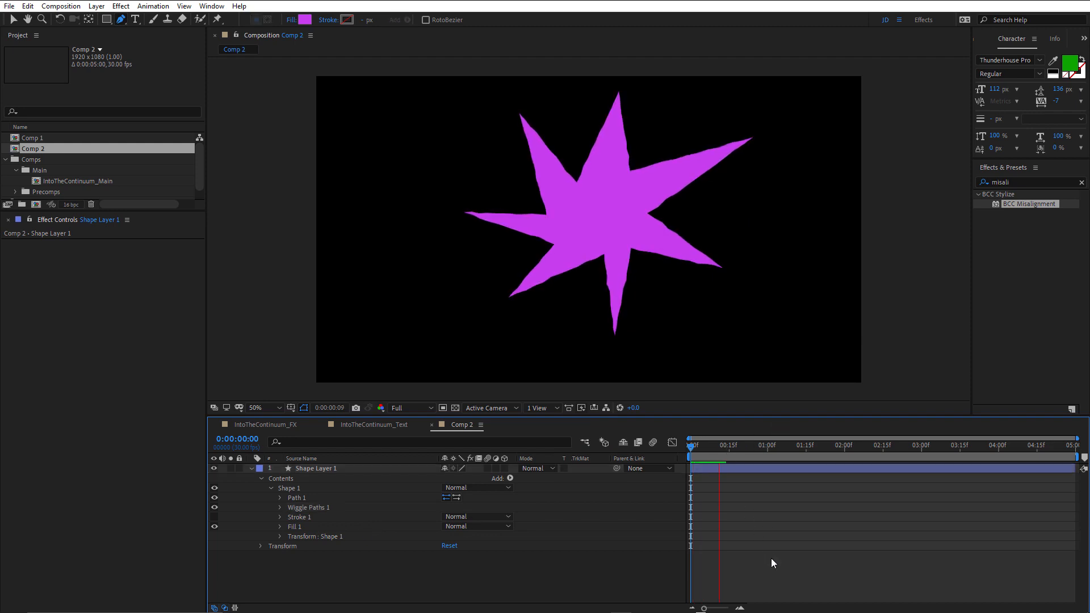
key("space")
scroll(629, 193, "up", 2)
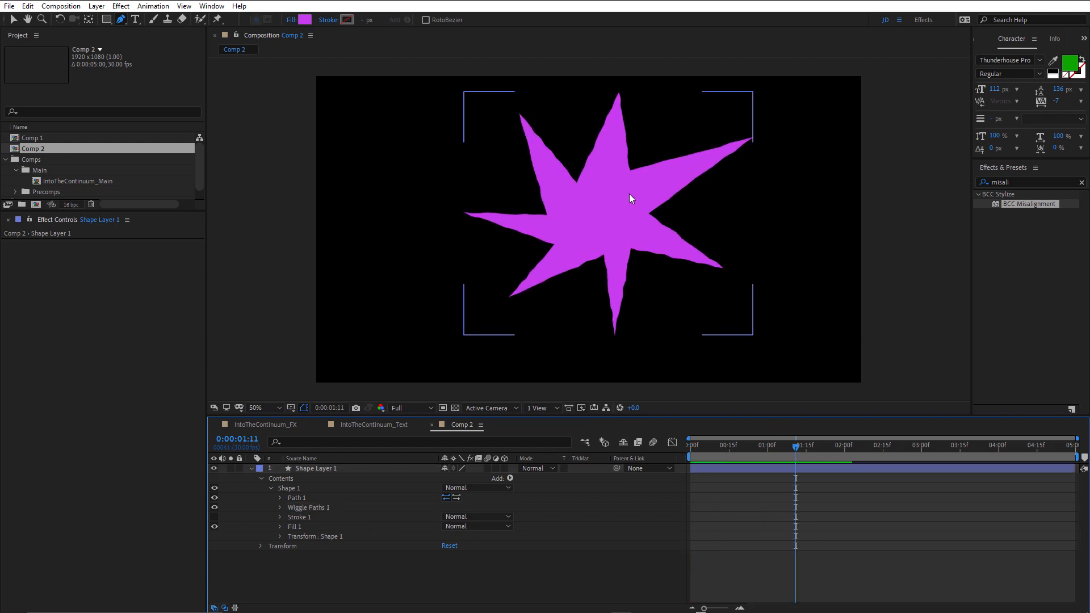
Delete Stroke 1 from the star's Shape 1 and set the Wiggle Paths Size to 85
left_click(292, 516)
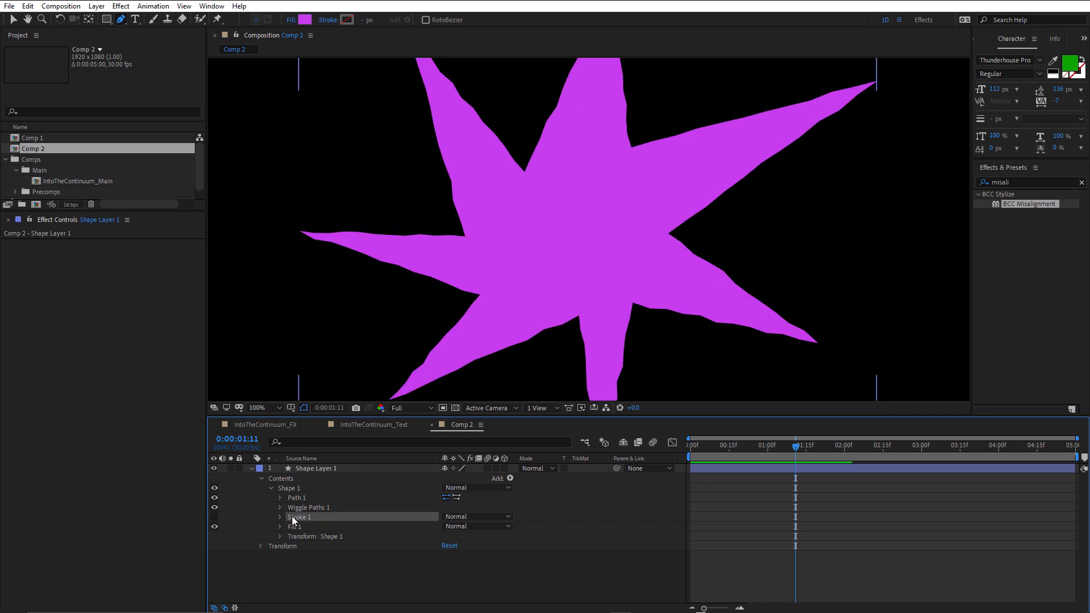
key("Delete")
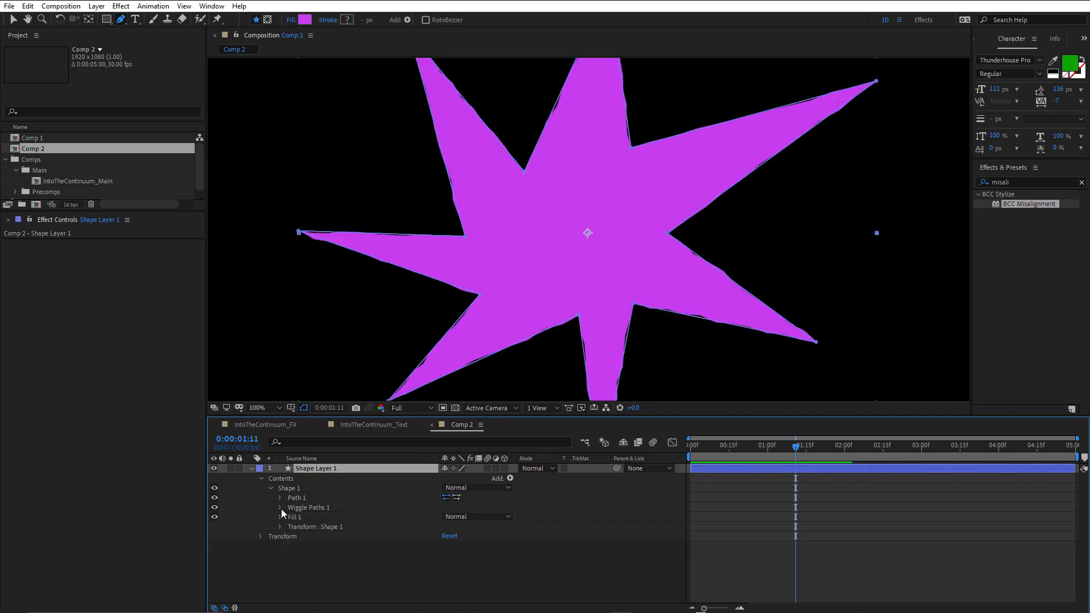
left_click(279, 507)
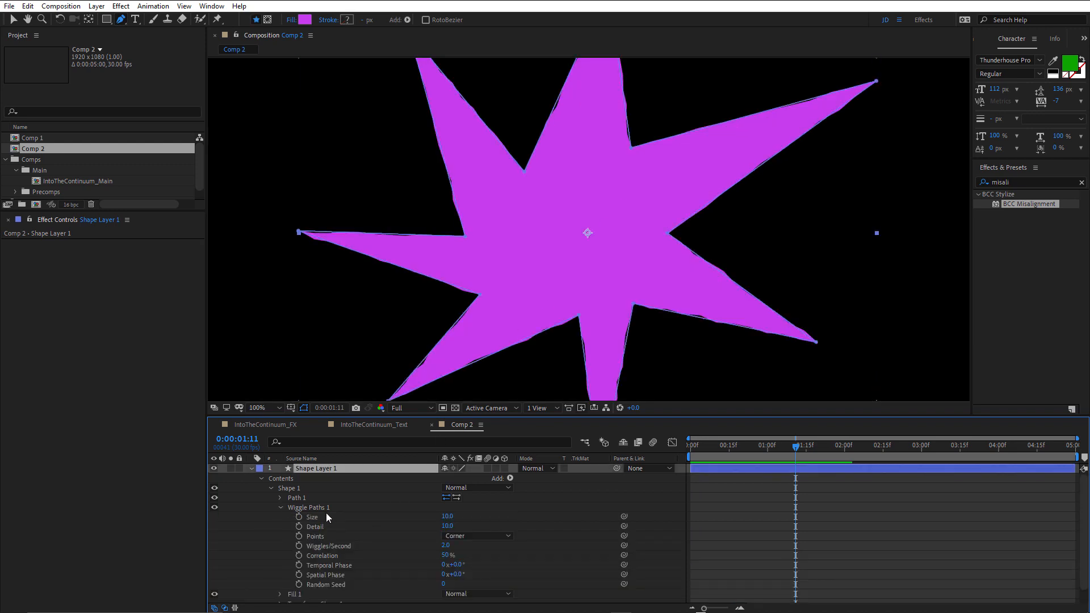
left_click(447, 516)
type("6")
key("Return")
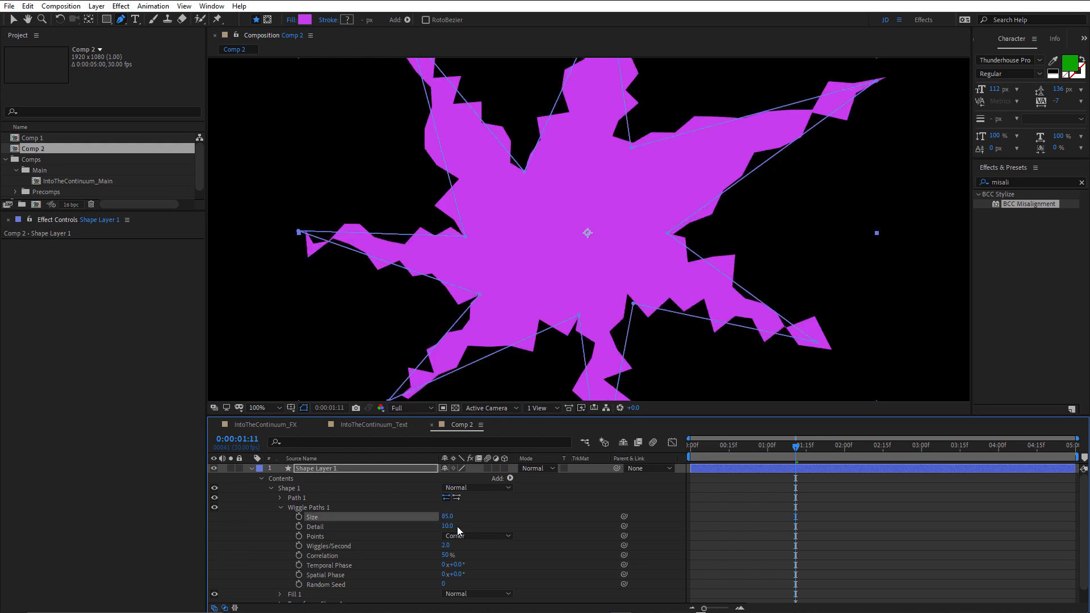
Set the Wiggle Paths Detail to 0 and preview the animation, stopping at 0:00:03:08
left_click(448, 526)
type("0")
key("Return")
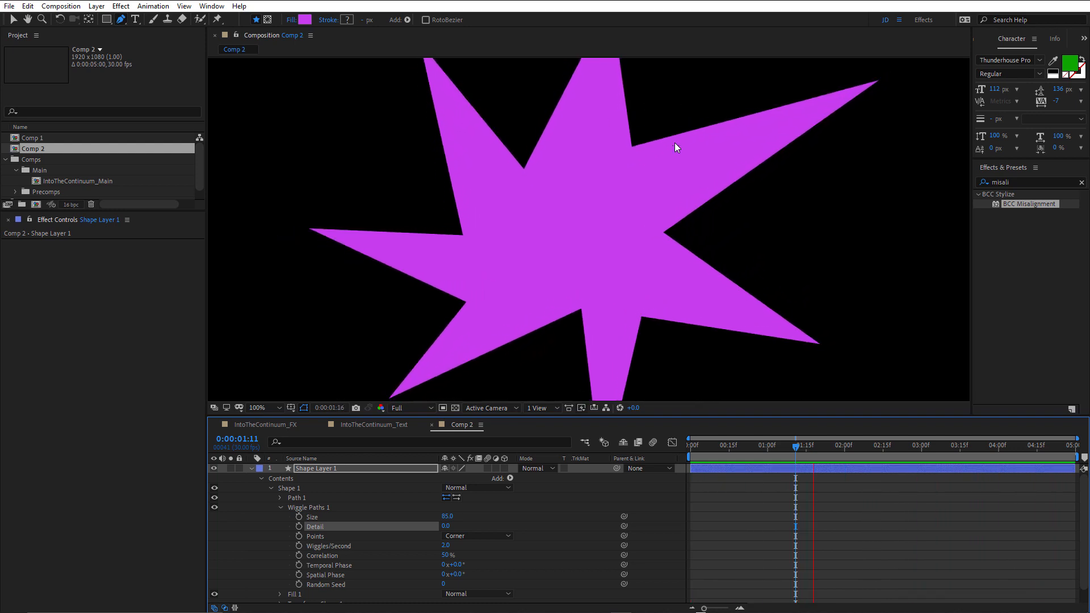
key("space")
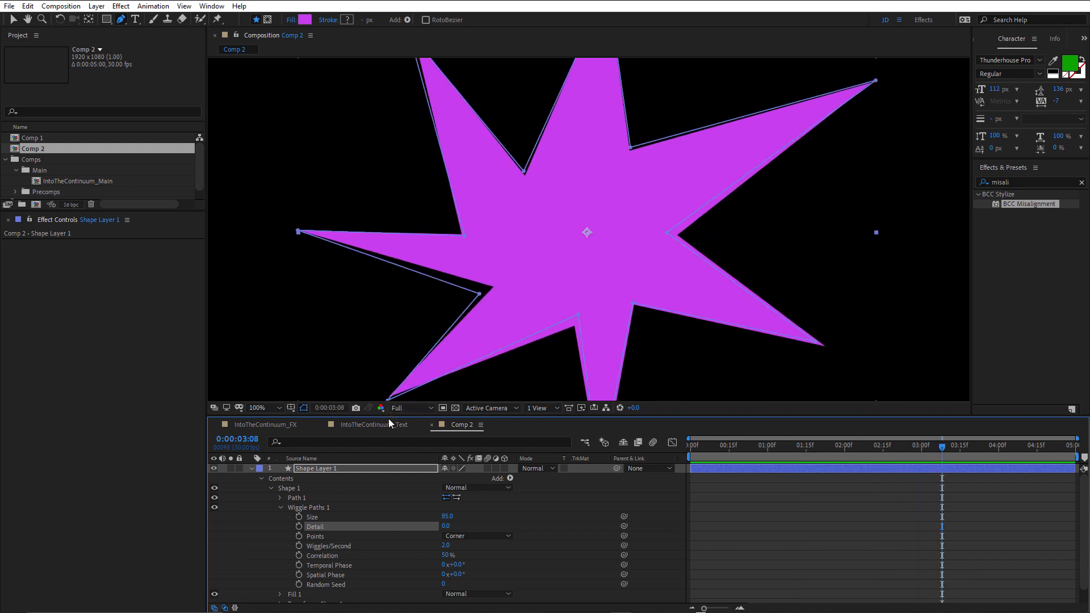
Return to the IntoTheContinuum_FX composition, collapse the Bang1 layer's properties and select that layer
left_click(277, 424)
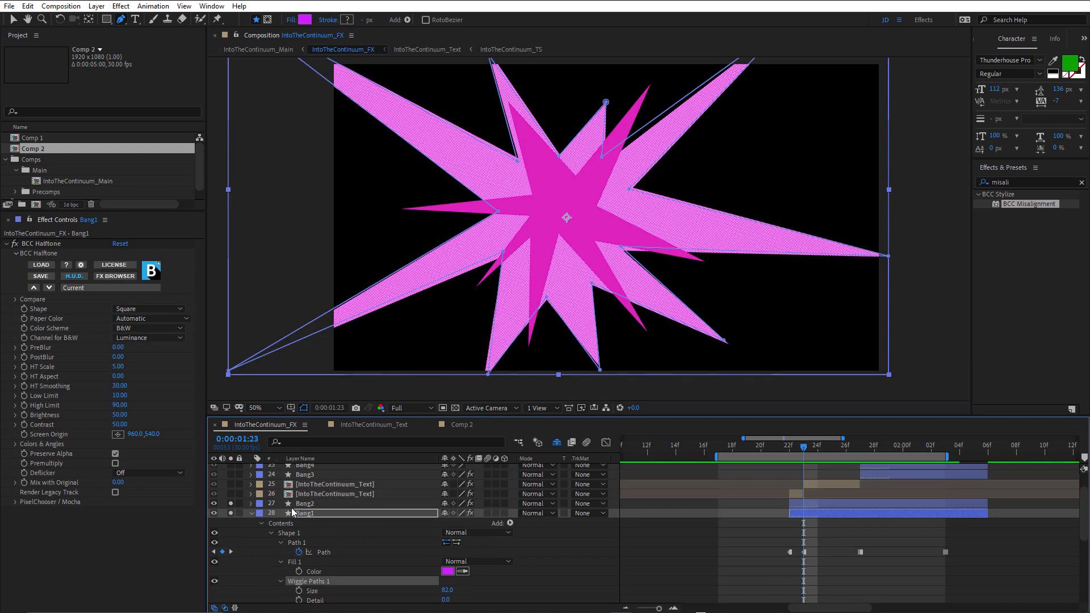
left_click(251, 513)
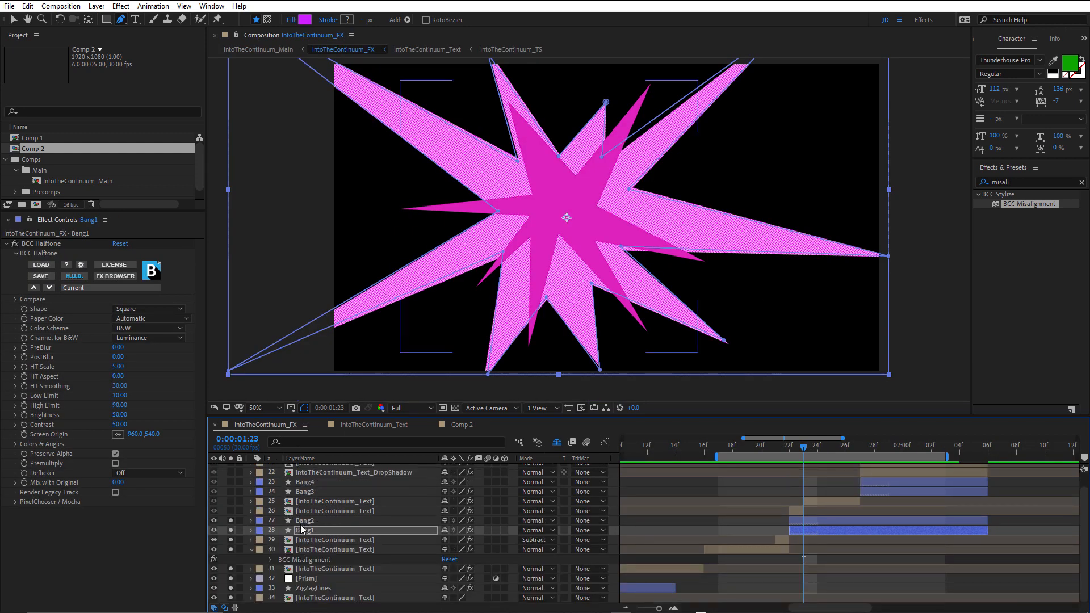
left_click(304, 530)
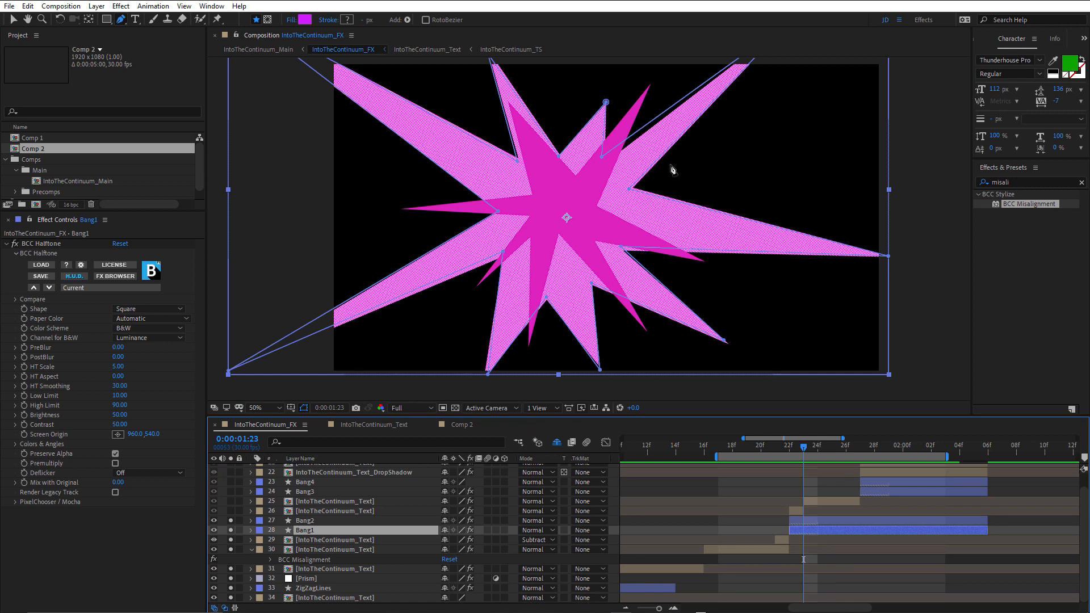
scroll(482, 169, "up", 2)
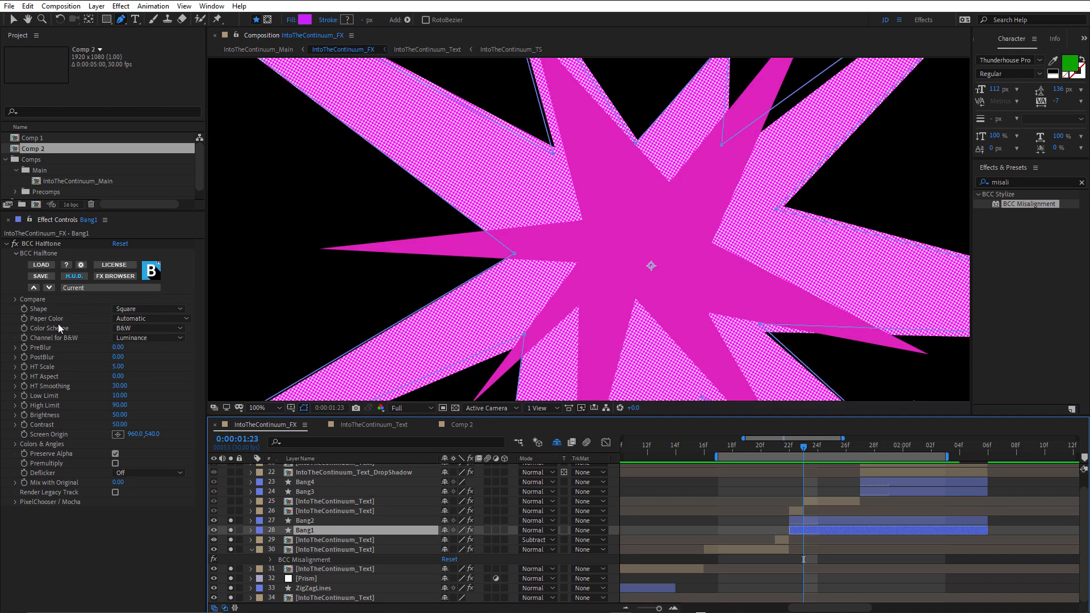
Try black (000000) as the Black Color in Bang1's BCC Halftone, and discard the change
left_click(15, 445)
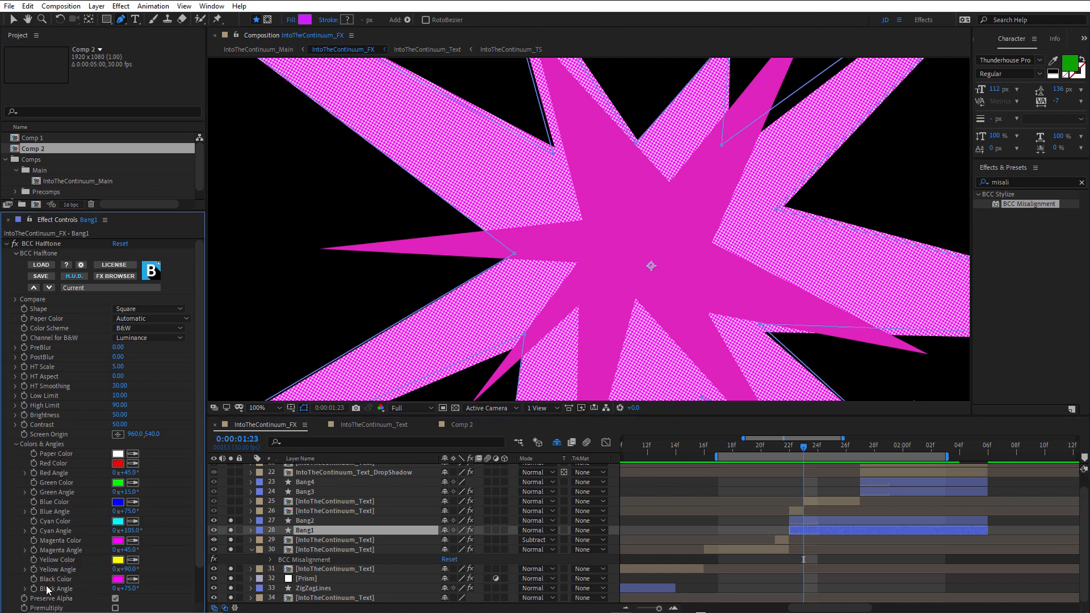
left_click(118, 579)
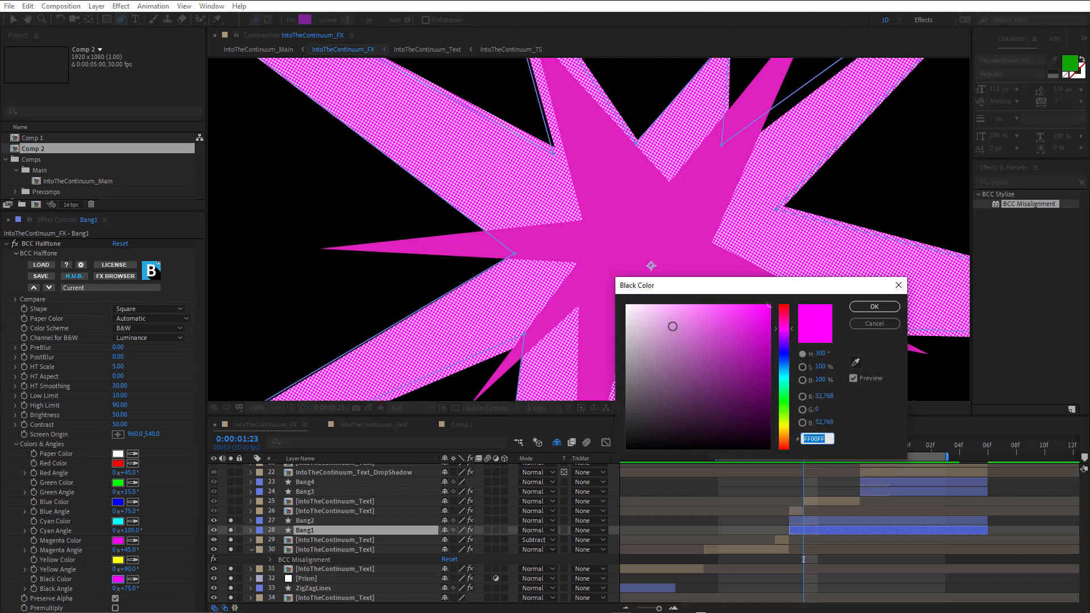
left_click_drag(671, 322, 627, 448)
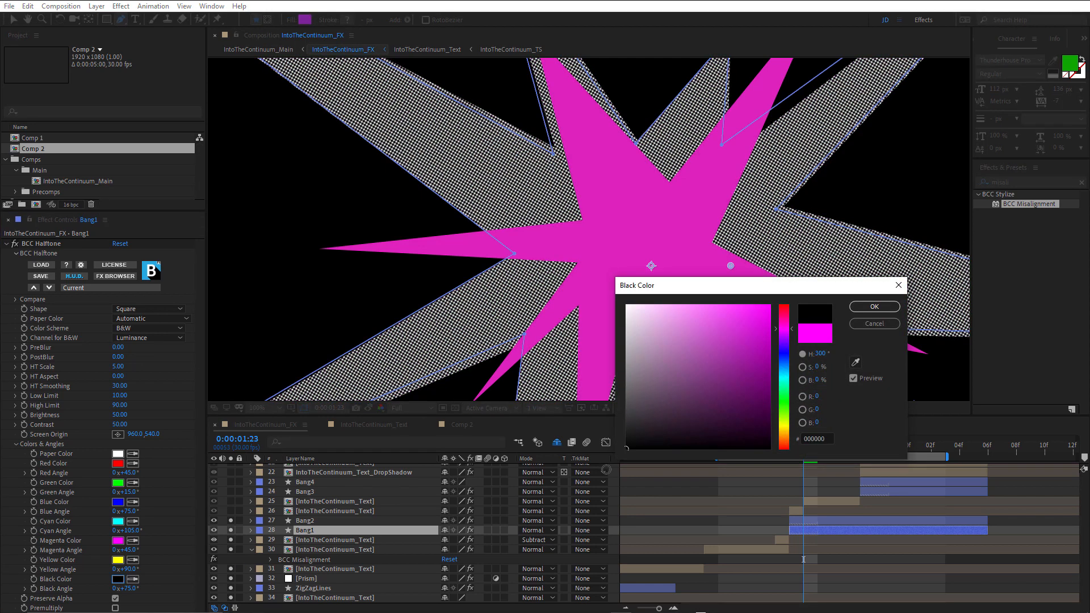
left_click(874, 324)
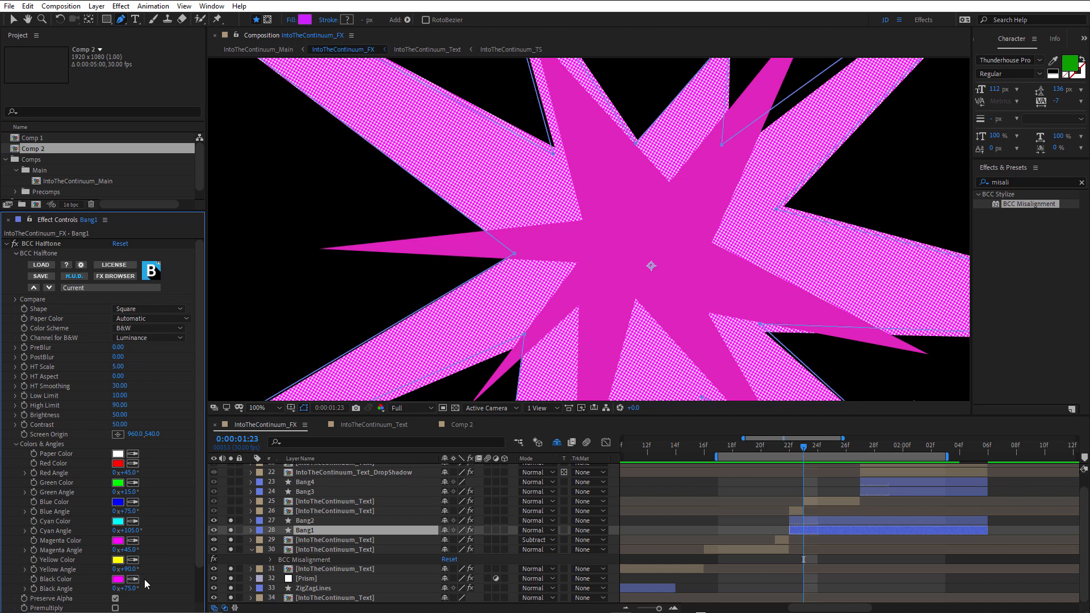
Solo text layer 26 and compare the frames at 0:00:01:21 and 0:00:01:22 with text layer 29 selected
left_click(314, 513)
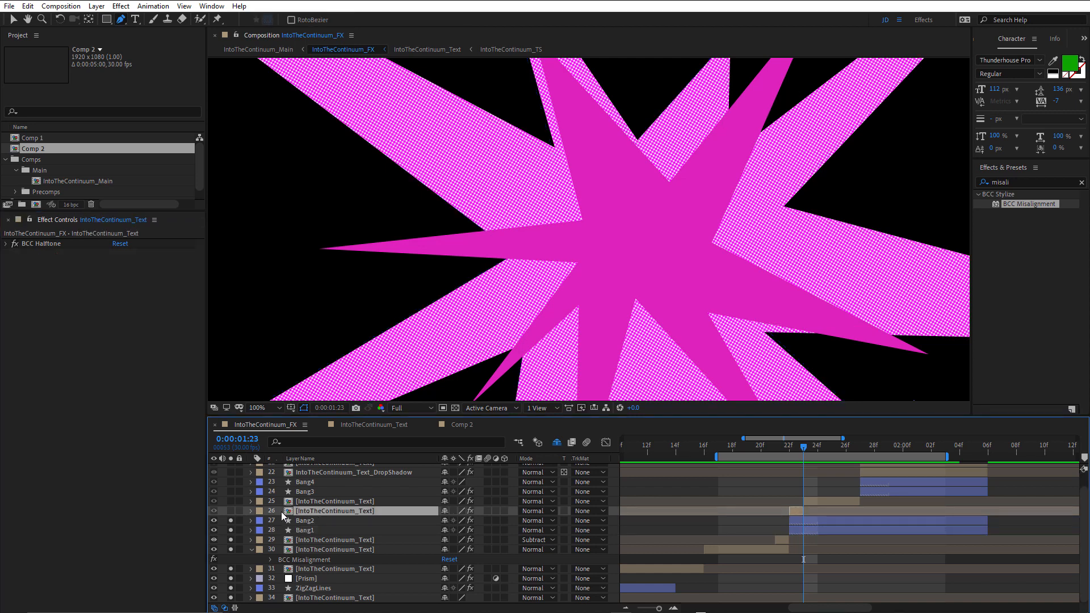
left_click(232, 512)
left_click_drag(794, 452, 775, 452)
left_click(312, 540)
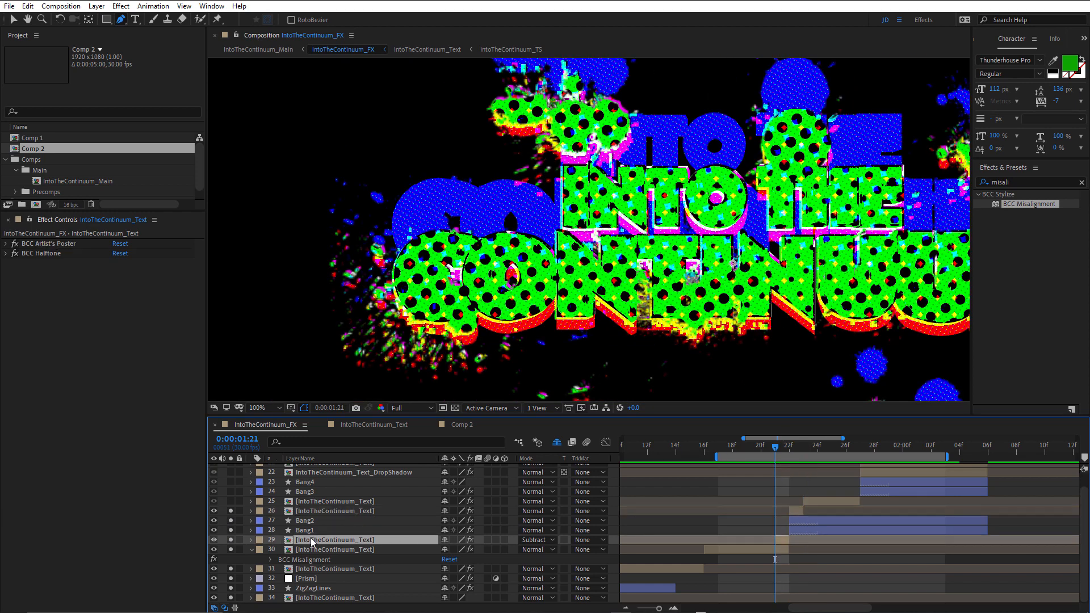
left_click_drag(786, 451, 794, 455)
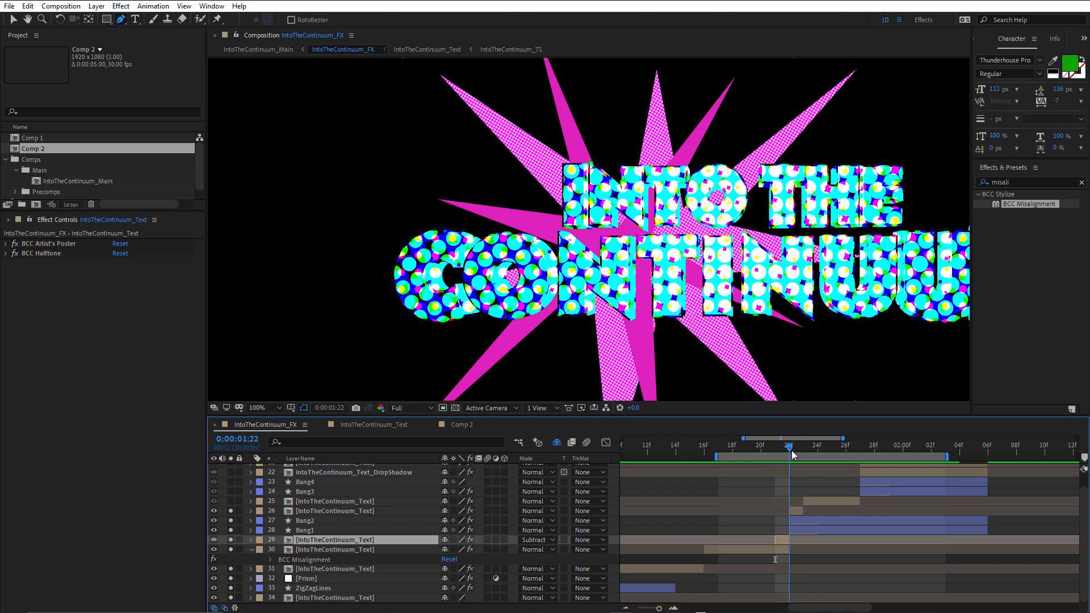
Select text layer 26 and inspect its one-frame flash by stepping from 0:00:01:21 through 0:00:01:23
left_click(795, 511)
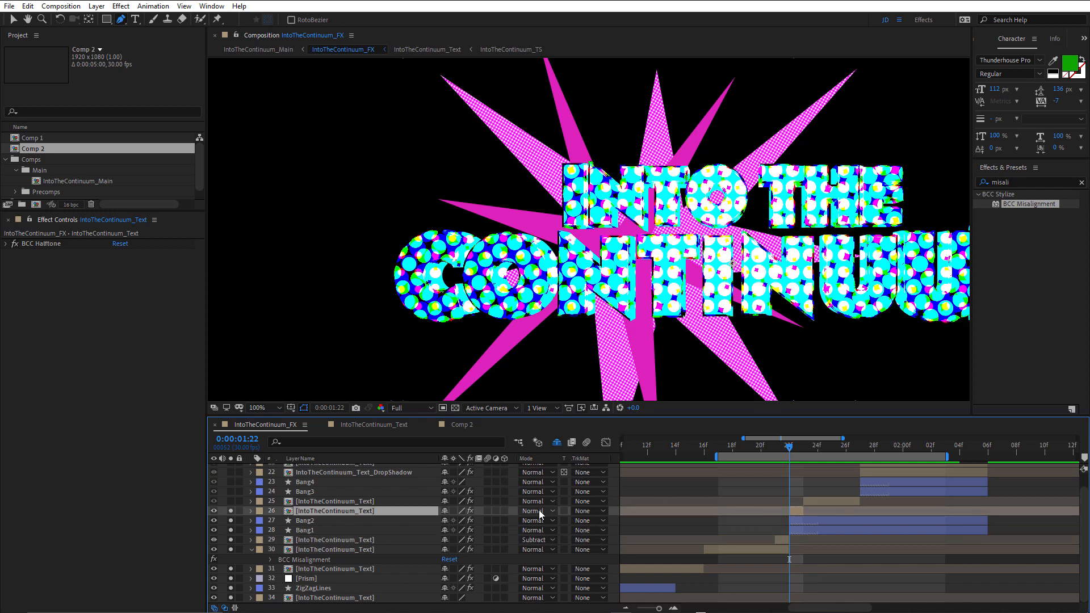
left_click(788, 449)
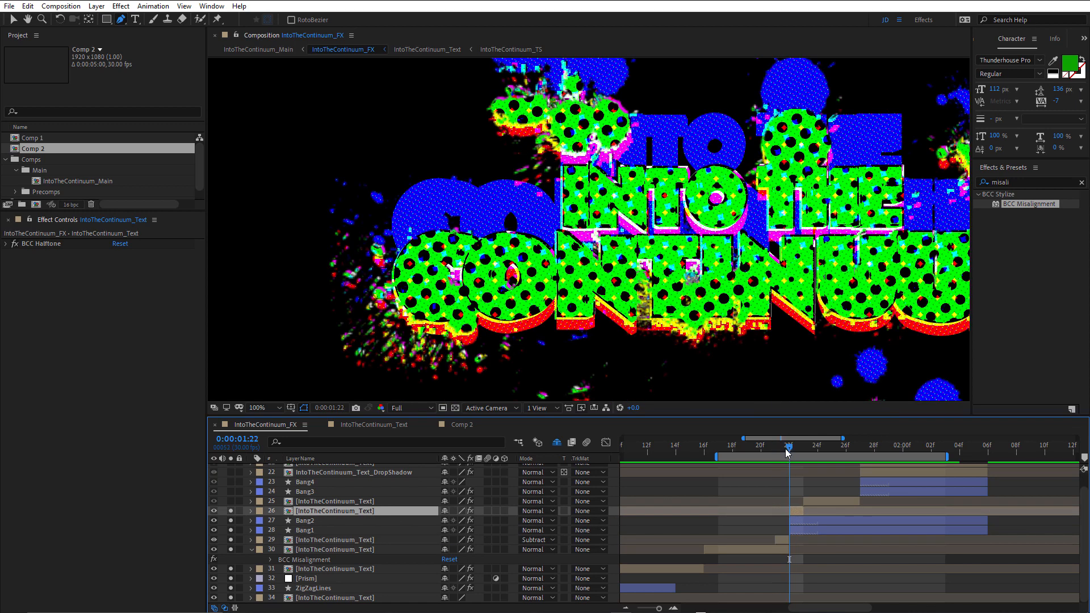
key("Page_Up")
key("Page_Down")
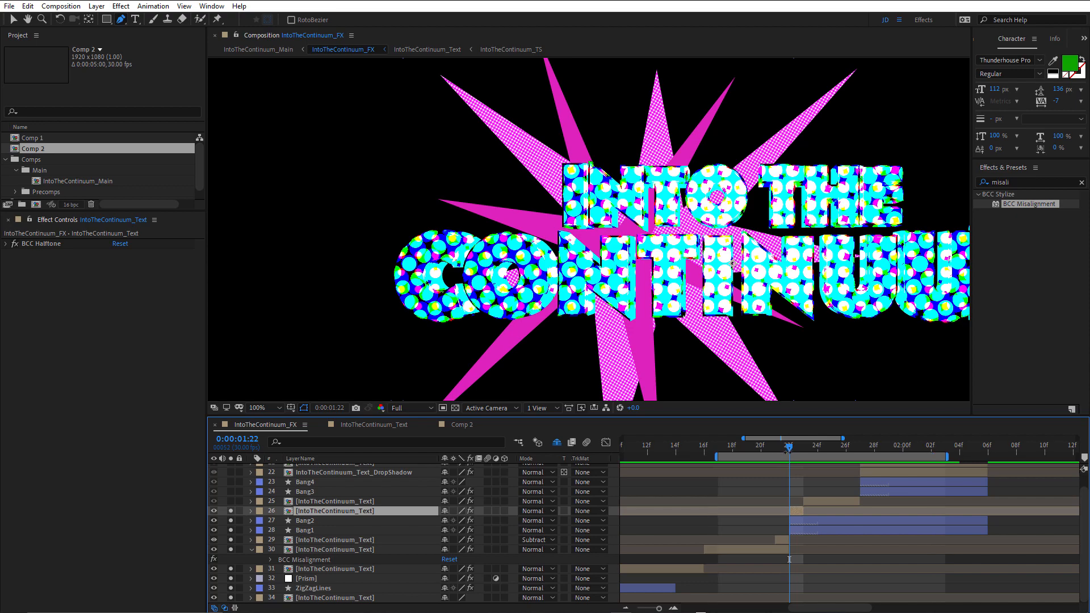
left_click_drag(781, 452, 804, 458)
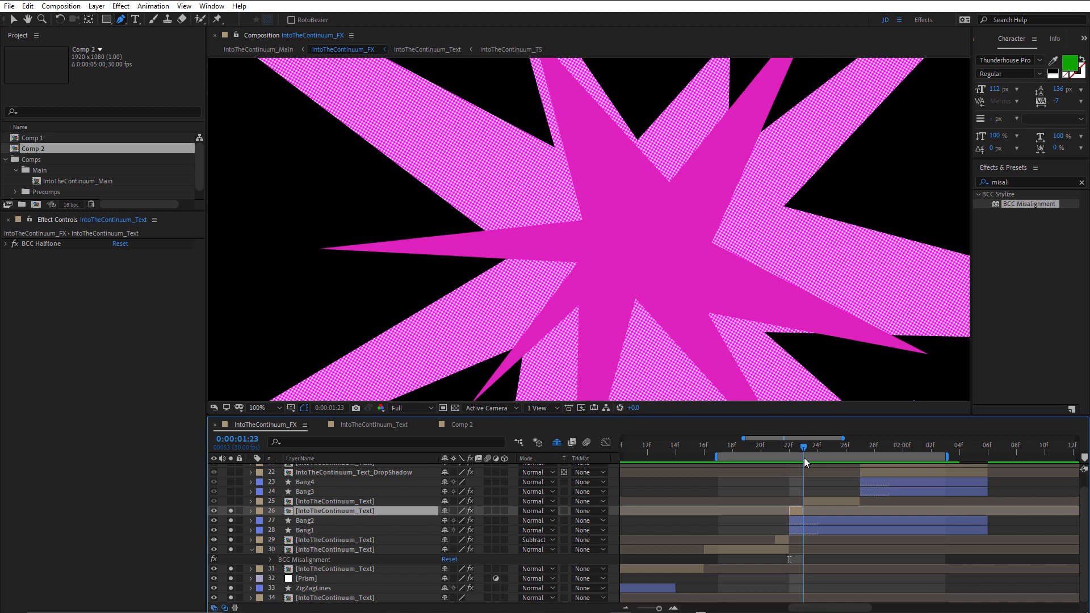
Reveal the keyframes of Bang2 and Bang1 and compare frames 0:00:01:22 and 0:00:01:23 with text layer 25 soloed
left_click(814, 520)
left_click(812, 529, "shift")
key("u")
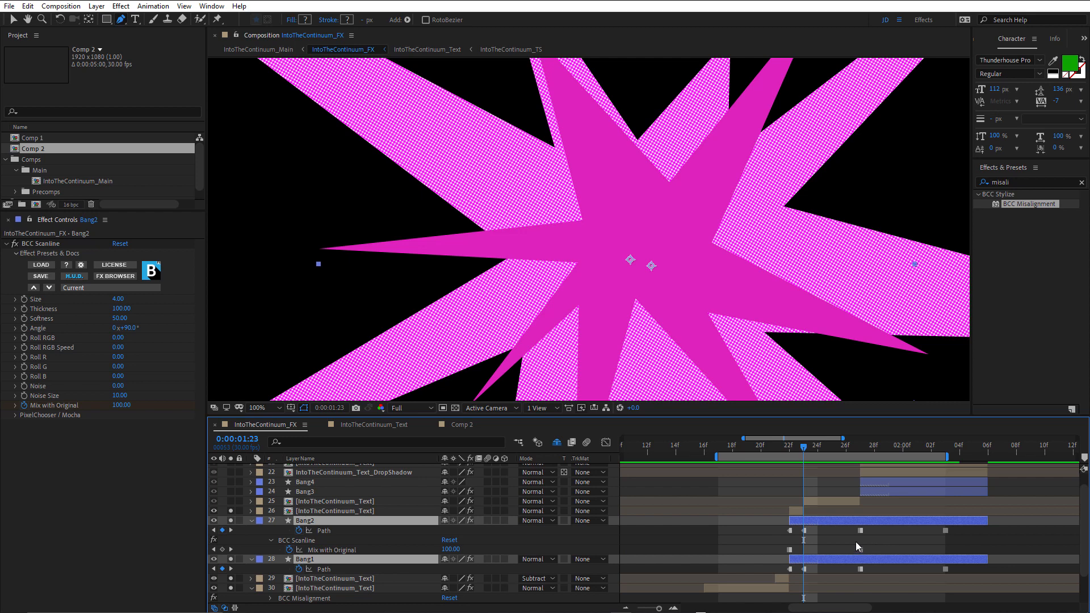
left_click_drag(804, 451, 790, 454)
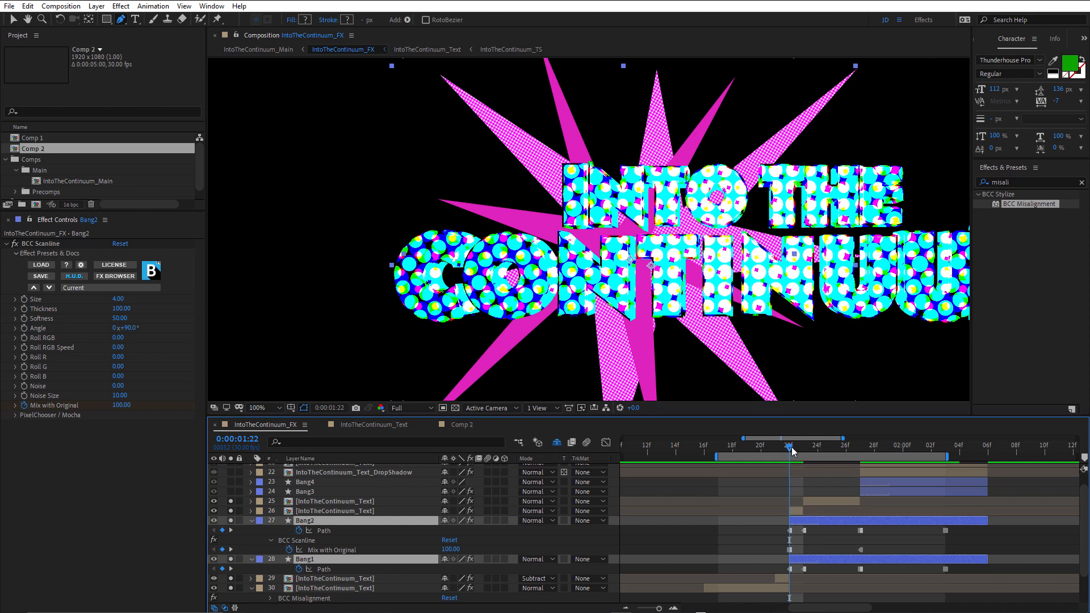
left_click_drag(793, 452, 803, 453)
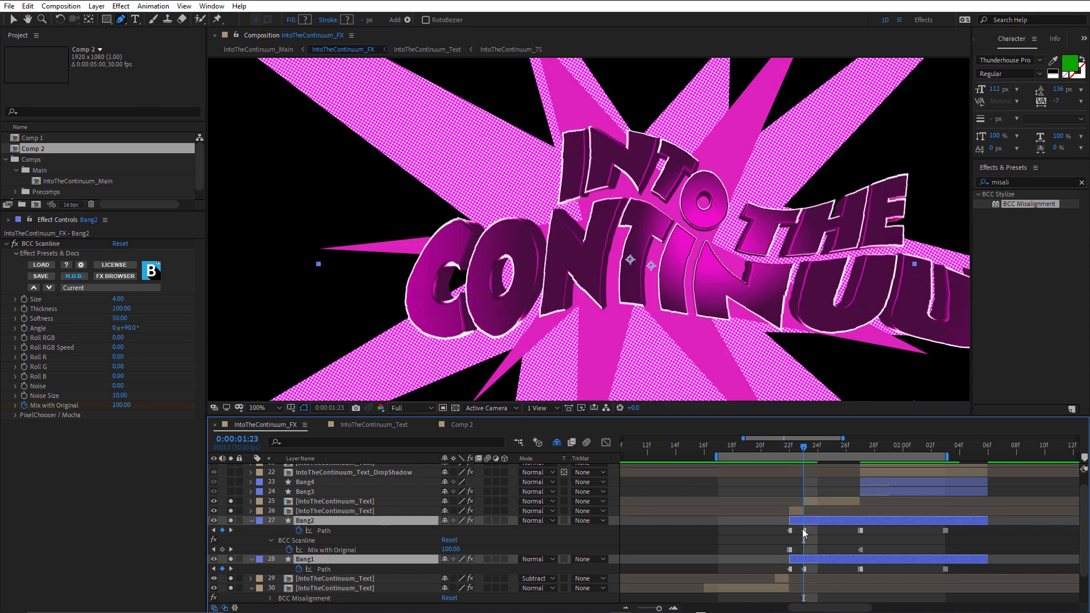
Turn off BCC Artist's Poster and BCC Curl on text layer 25, and re-enable only BCC Artist's Poster
left_click(820, 501)
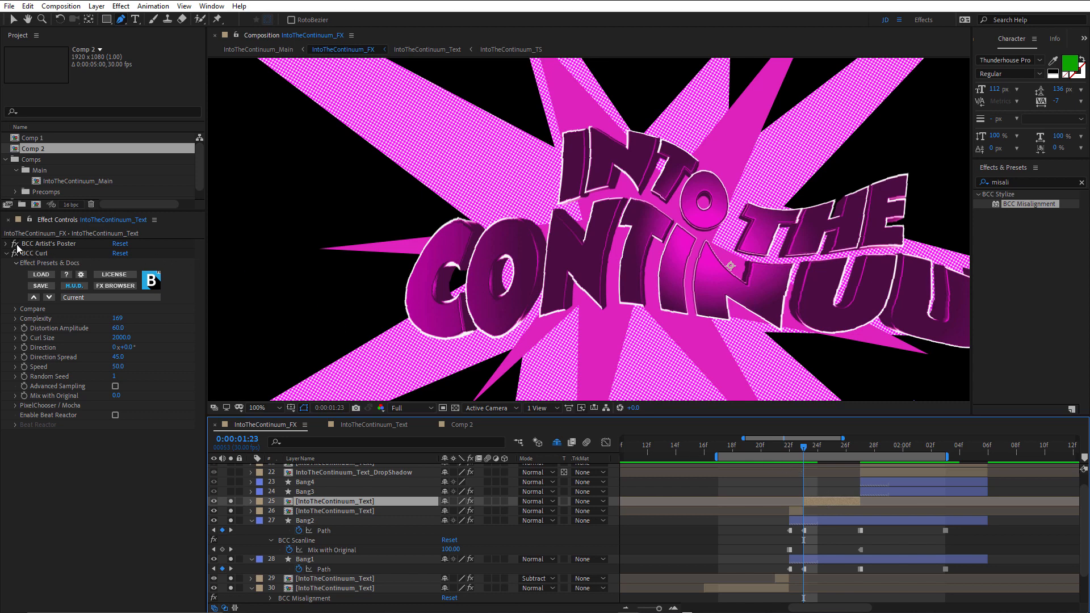
left_click_drag(15, 244, 17, 255)
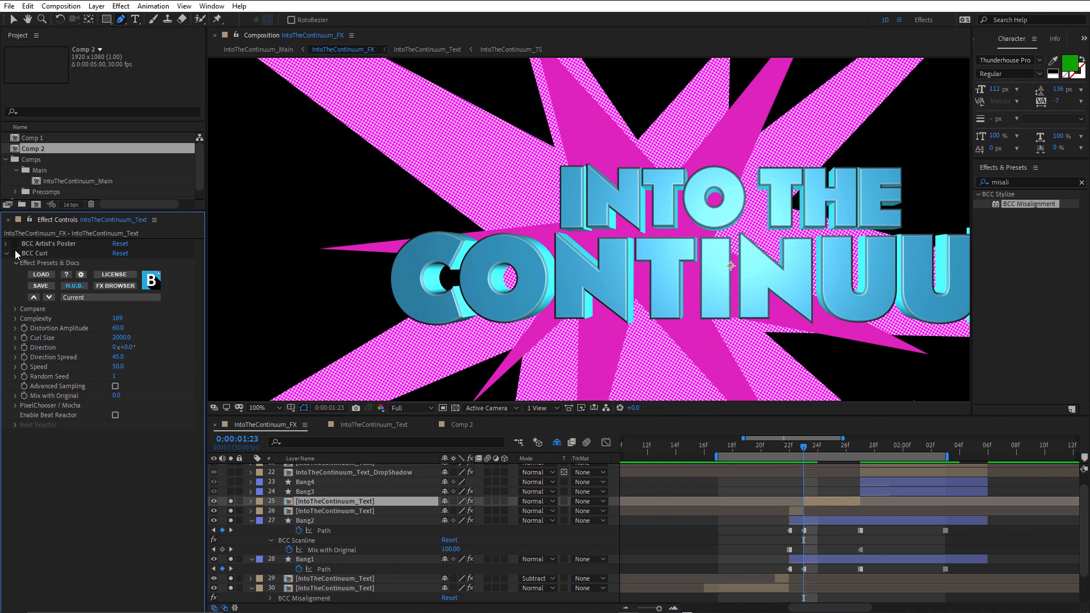
left_click(14, 244)
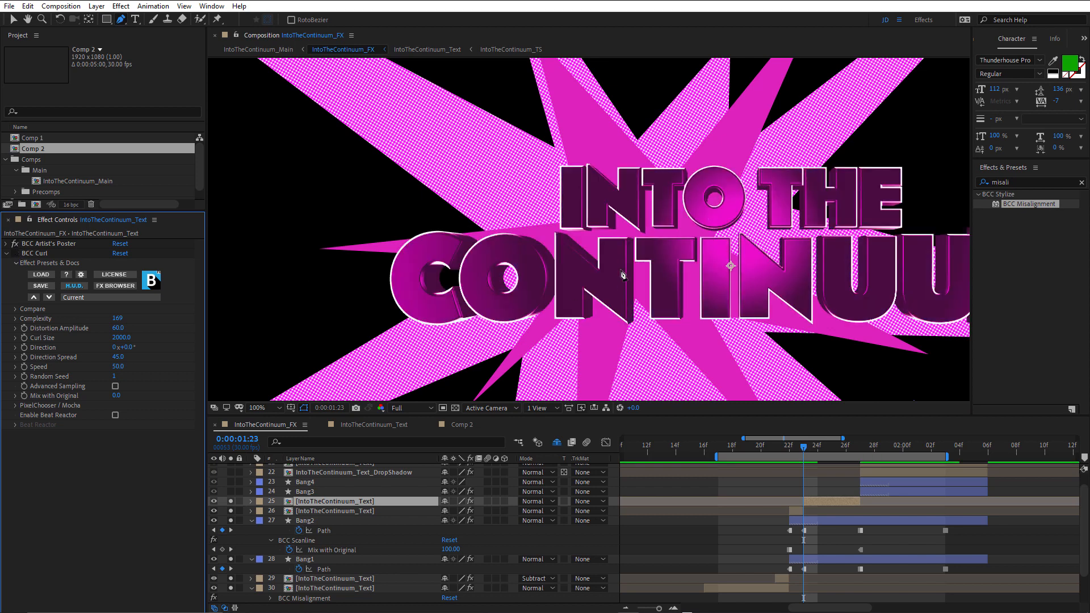
Examine the color settings of BCC Artist's Poster on text layer 25, including its Cyan Color
left_click(6, 245)
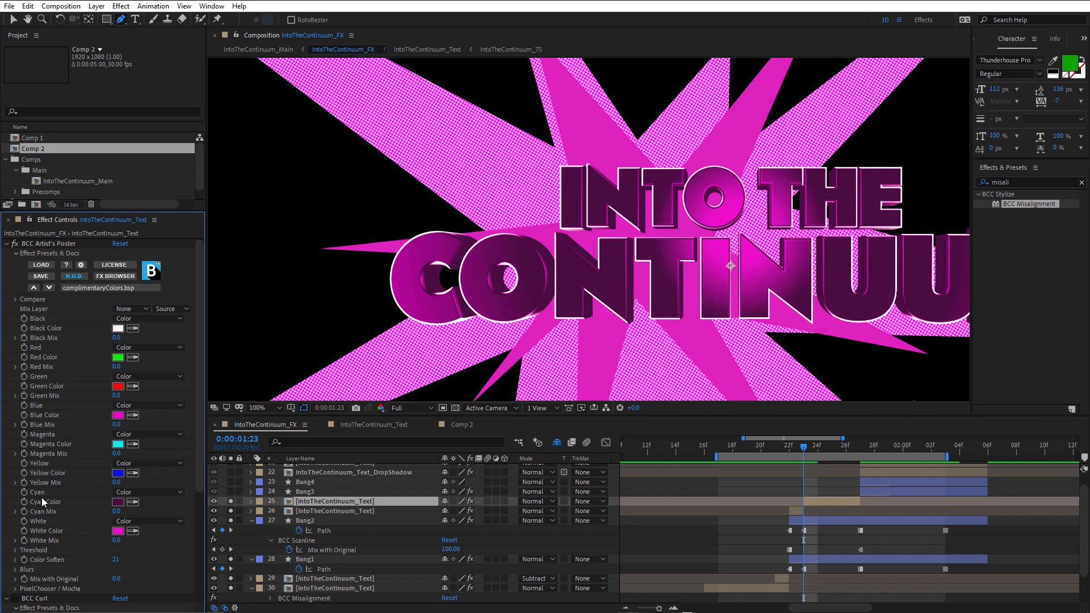
left_click(118, 502)
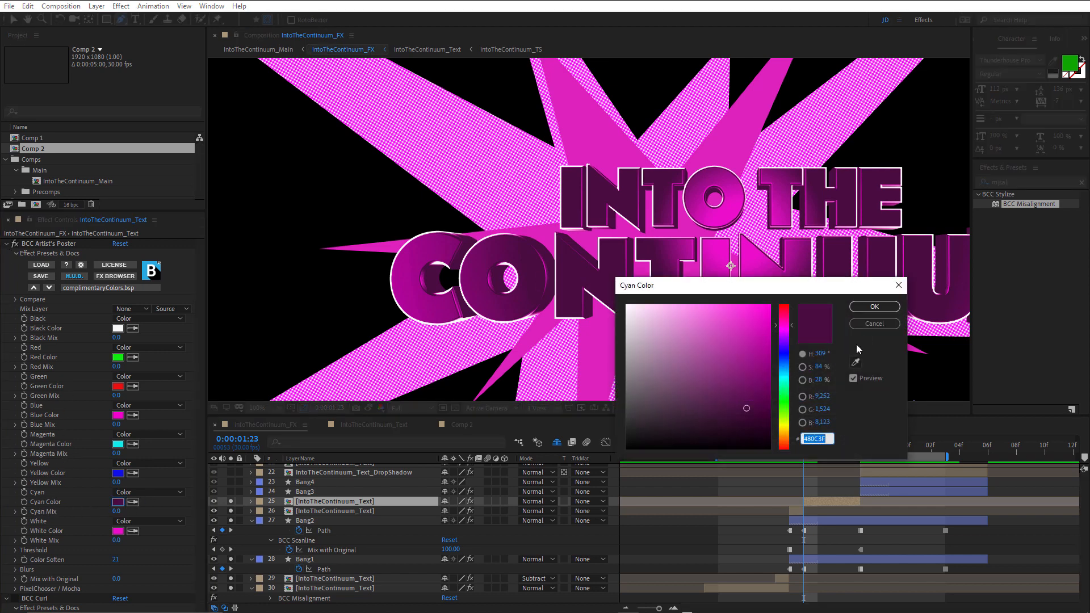
left_click(871, 322)
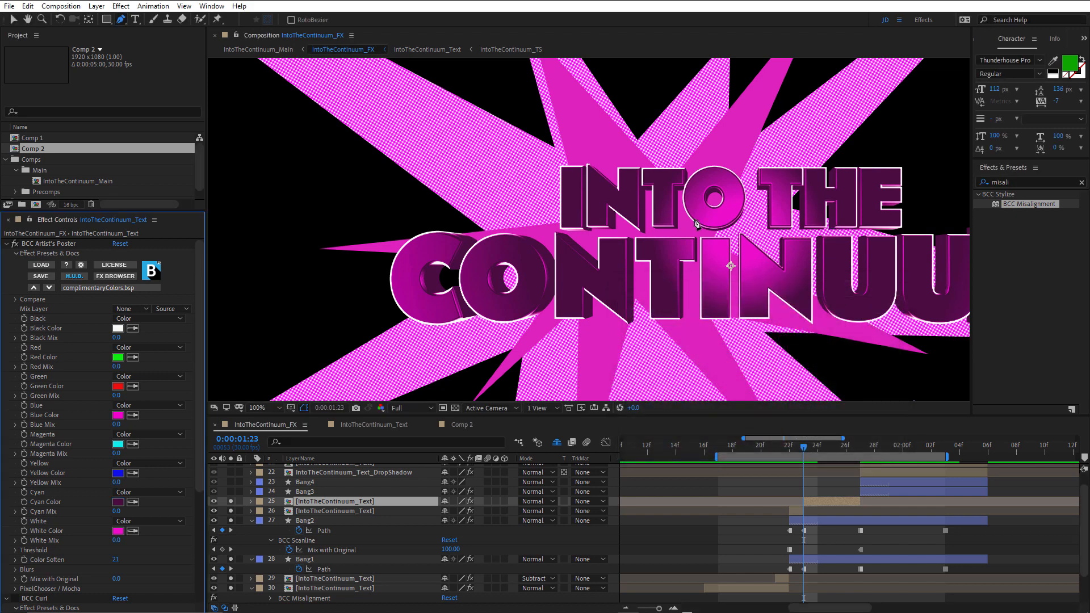
left_click(7, 244)
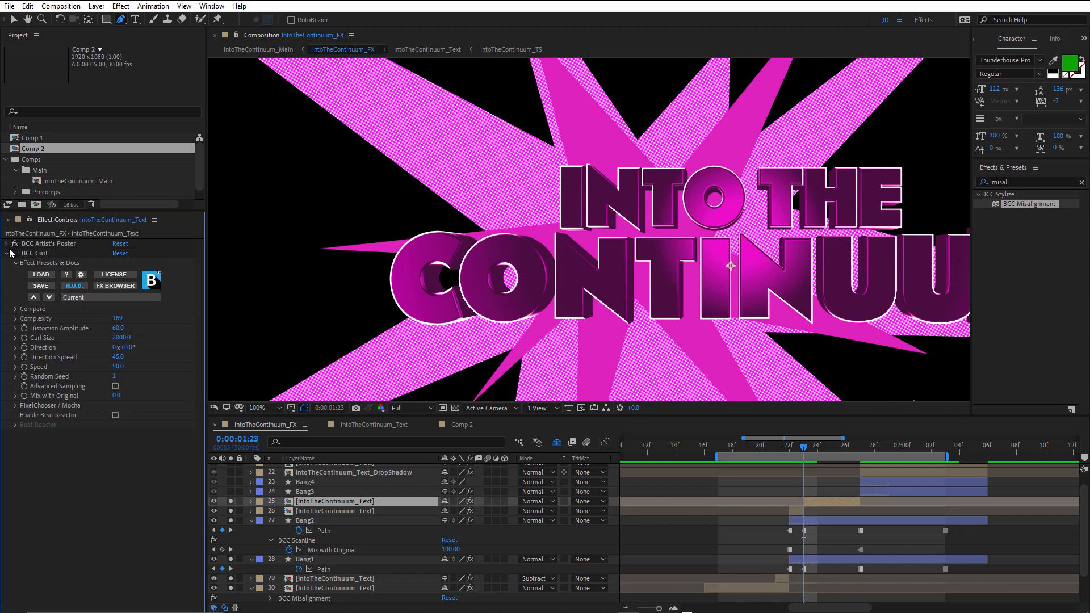
Re-enable BCC Curl on text layer 25, try resetting it to its defaults, and undo the reset
left_click(15, 254)
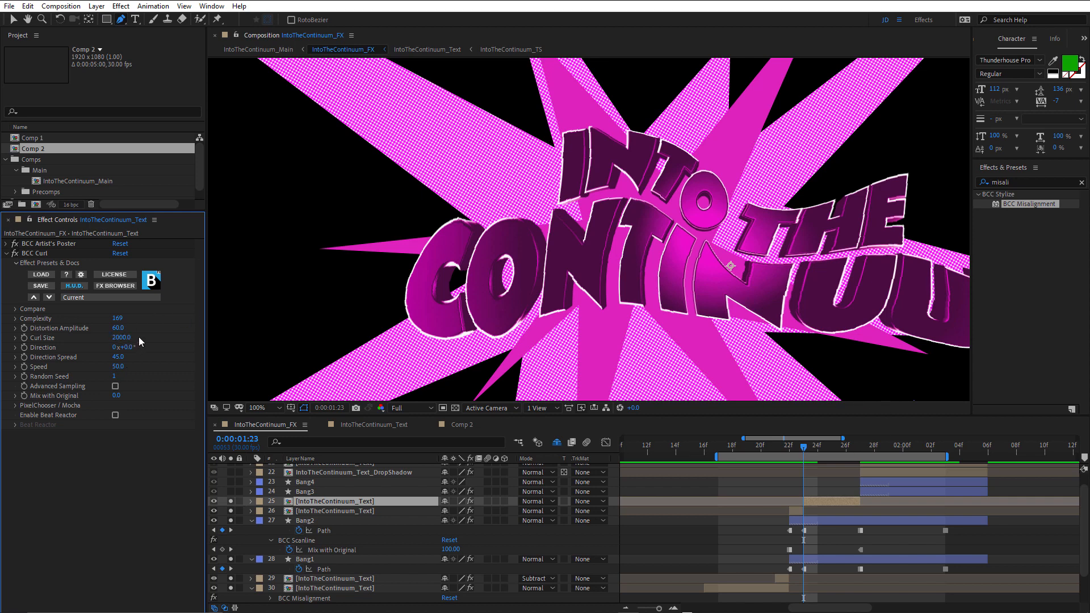
left_click(120, 253)
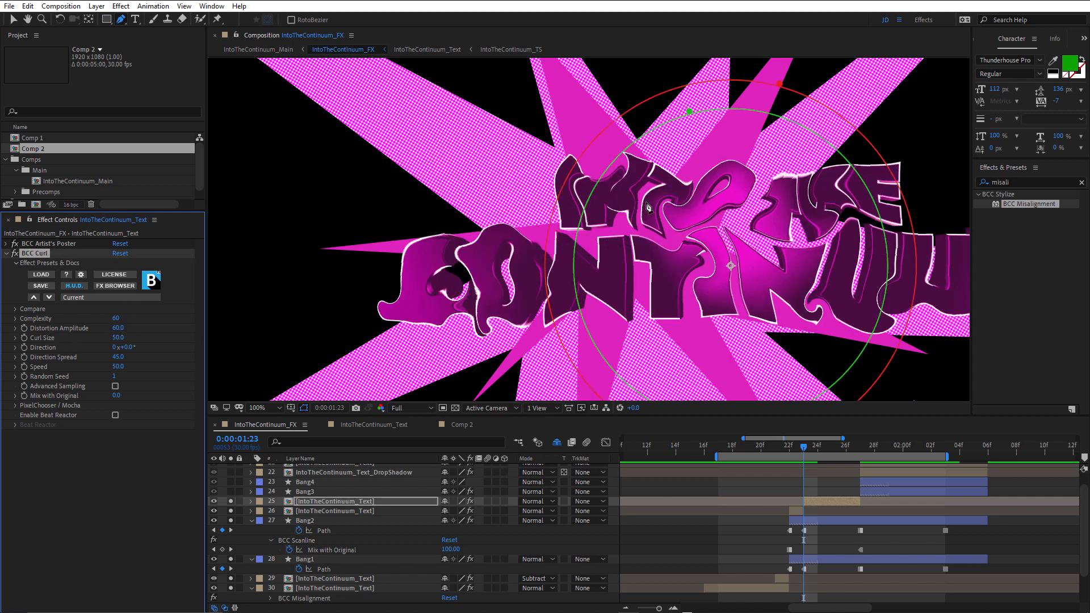
key("ctrl+z")
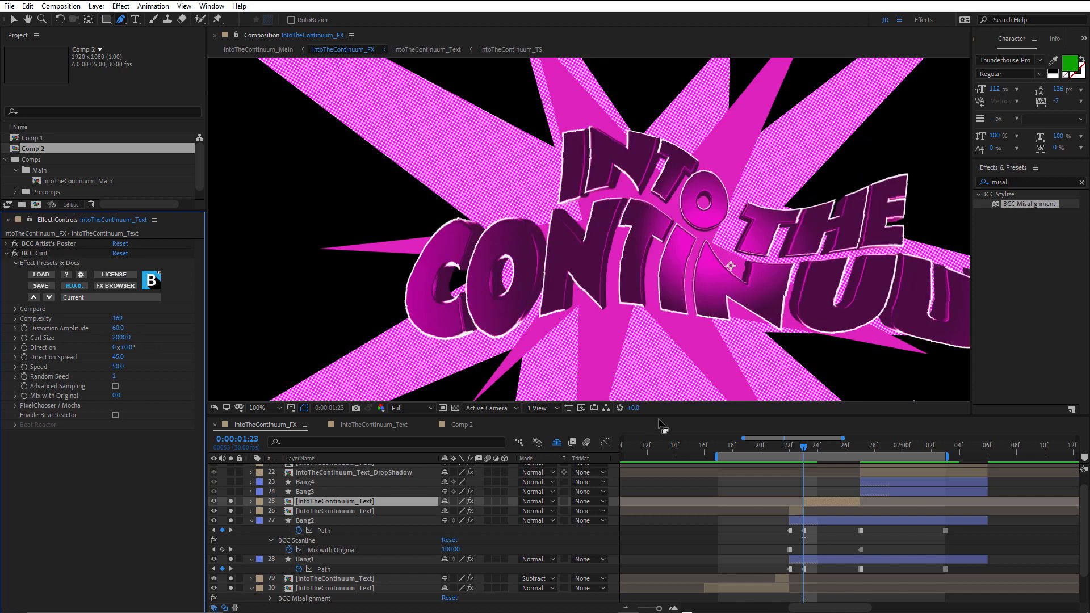
Go to frame 0:00:01:27 and solo the Bang3 layer along with the layers already soloed
left_click(805, 453)
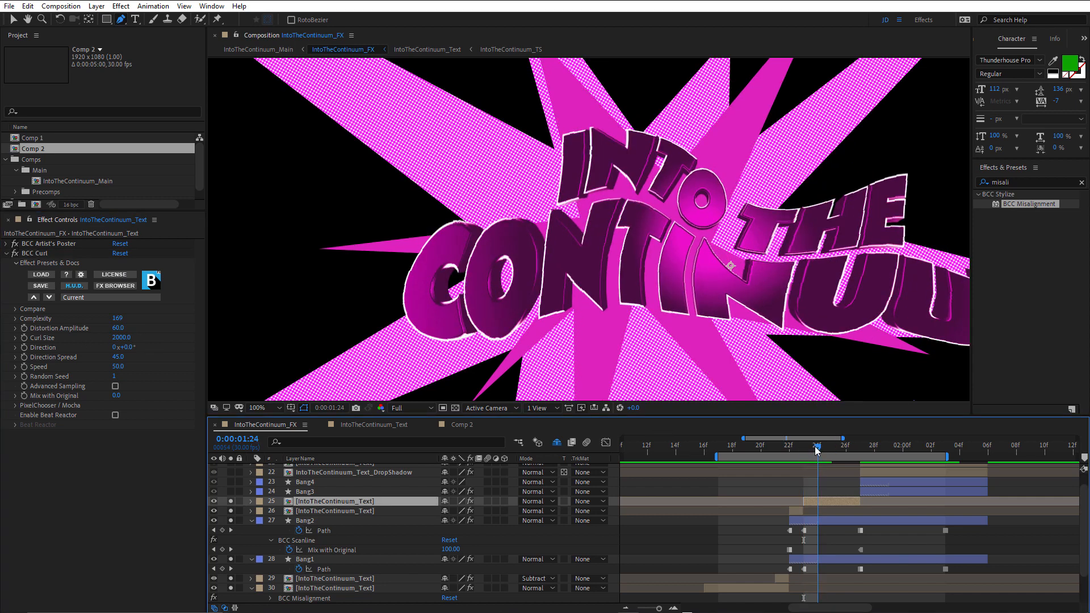
left_click_drag(806, 458, 864, 507)
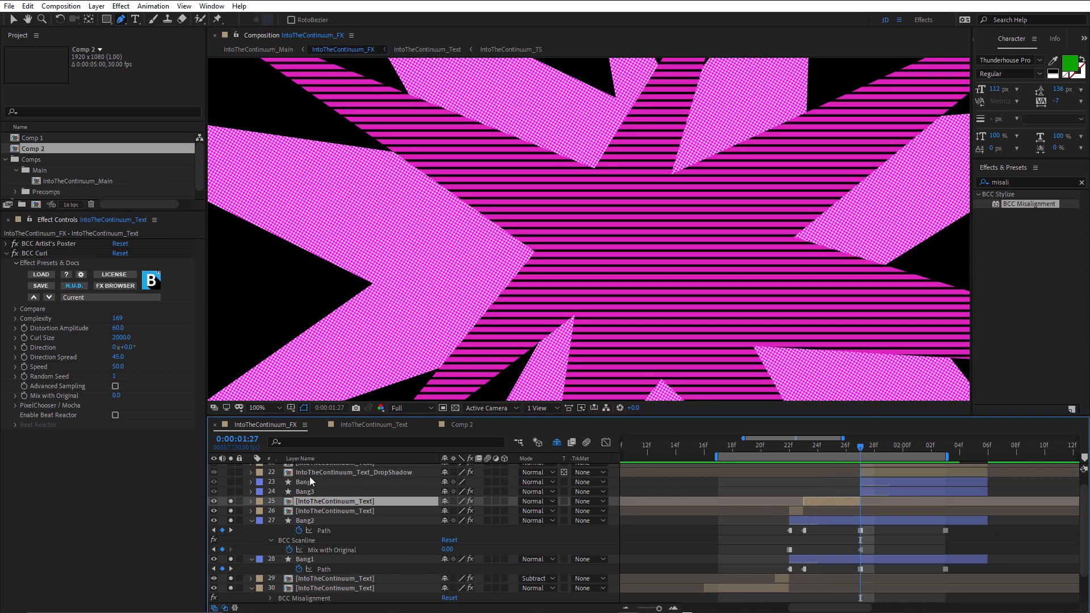
key("space")
left_click_drag(331, 496, 328, 512)
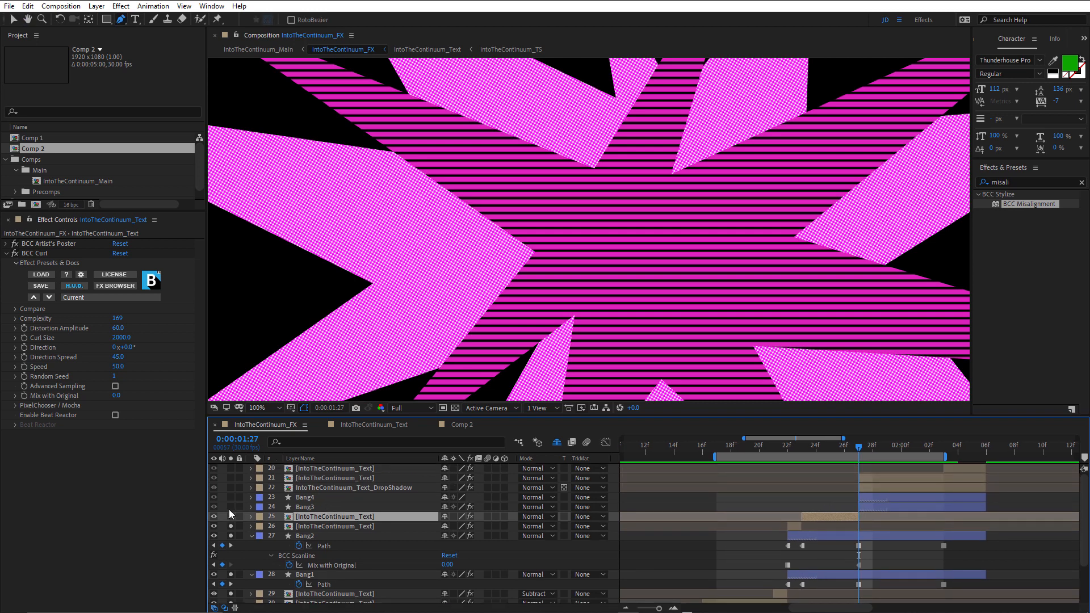
left_click(230, 509)
left_click(305, 508)
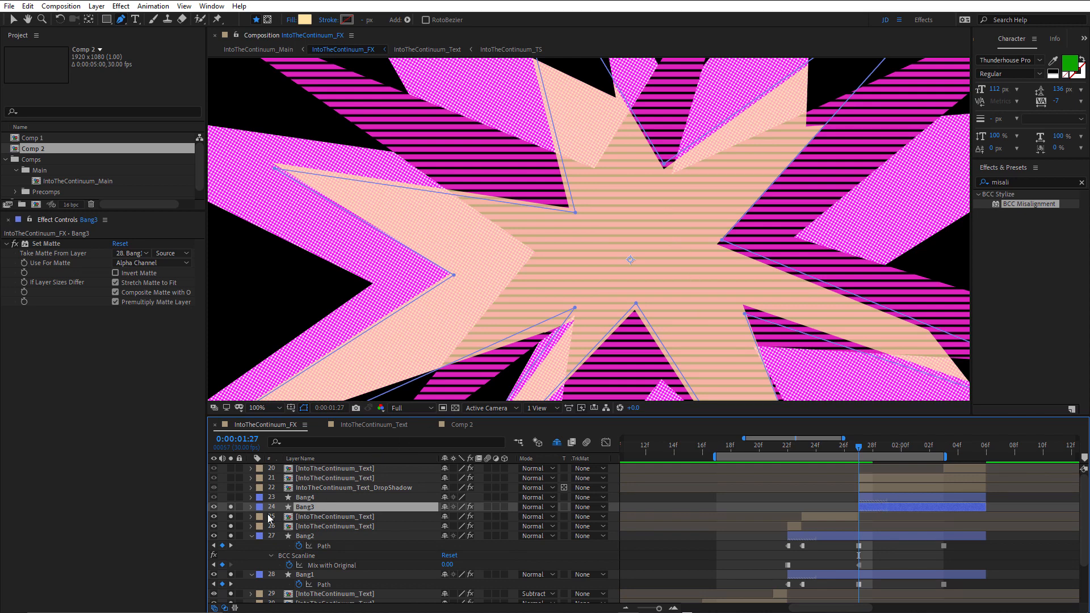
Unsolo layers 25 to 30 beneath Bang3 and examine Bang3's modified properties, including Wiggle Paths 1, Stroke 1, Fill 1 and Set Matte
left_click_drag(230, 517, 230, 606)
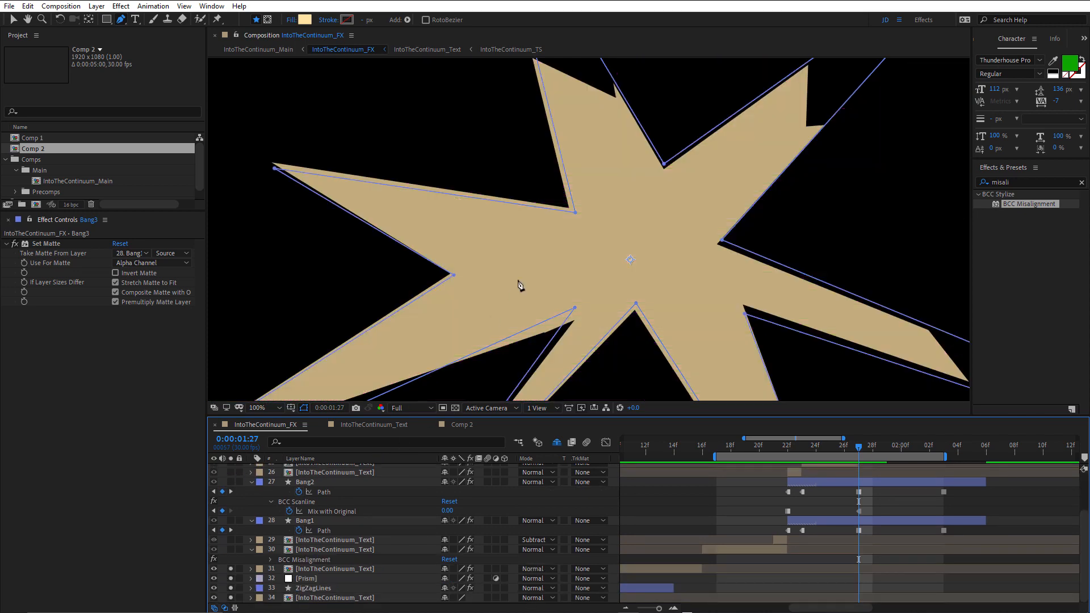
scroll(828, 501, "up", 3)
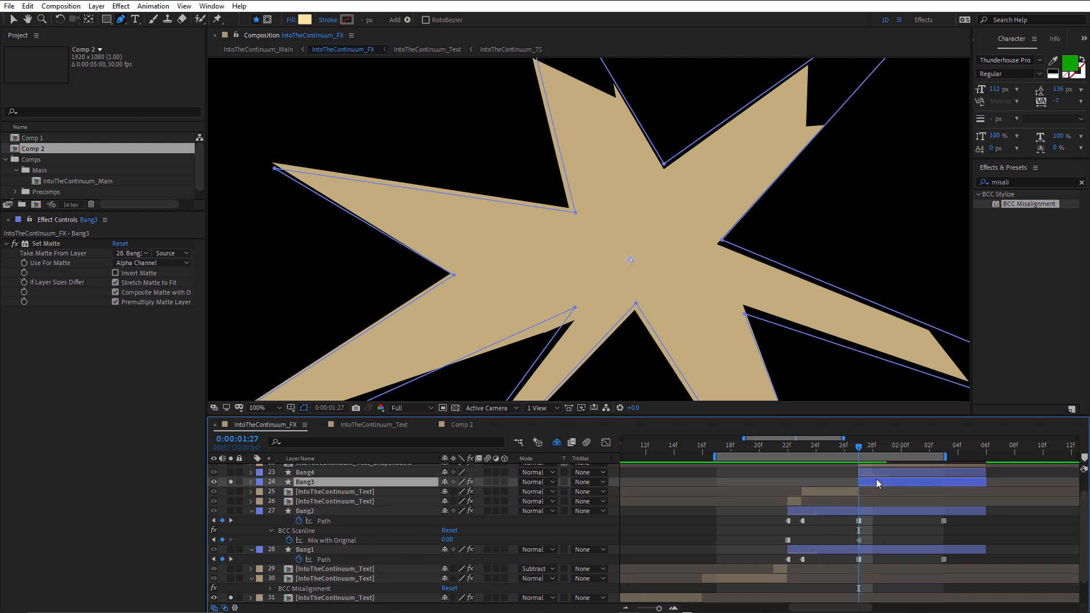
key("u")
key("u")
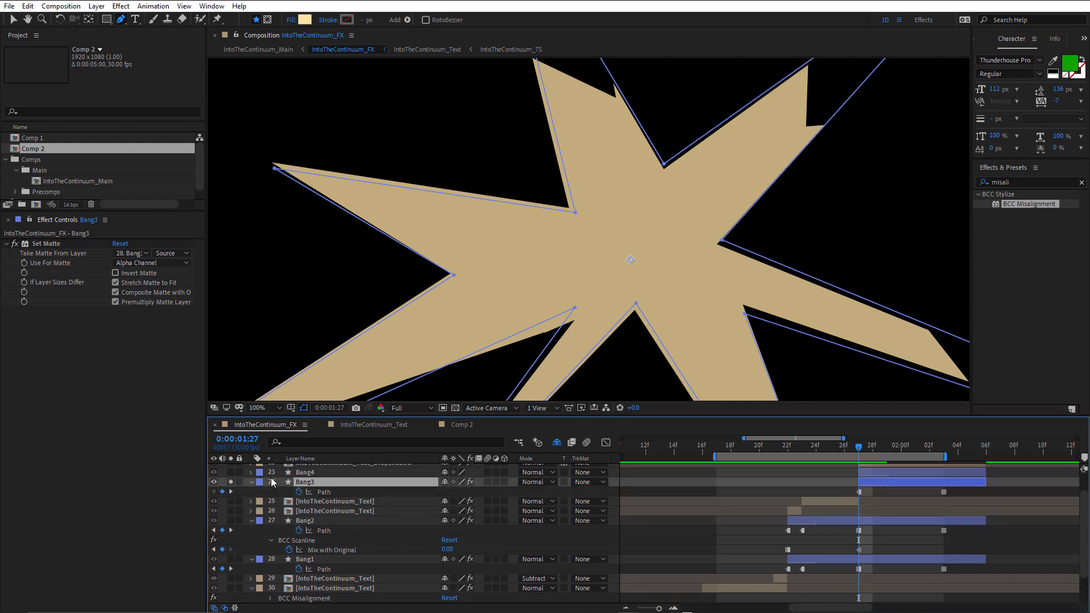
key("space")
left_click_drag(344, 512, 346, 497)
scroll(346, 494, "down", 2)
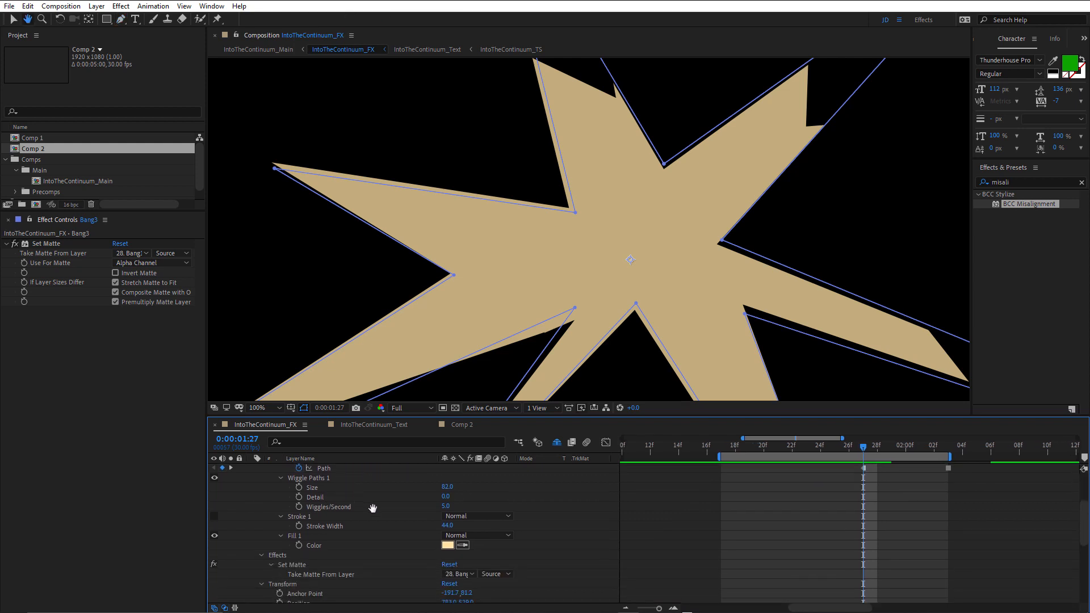
key("space")
left_click_drag(368, 554, 370, 591)
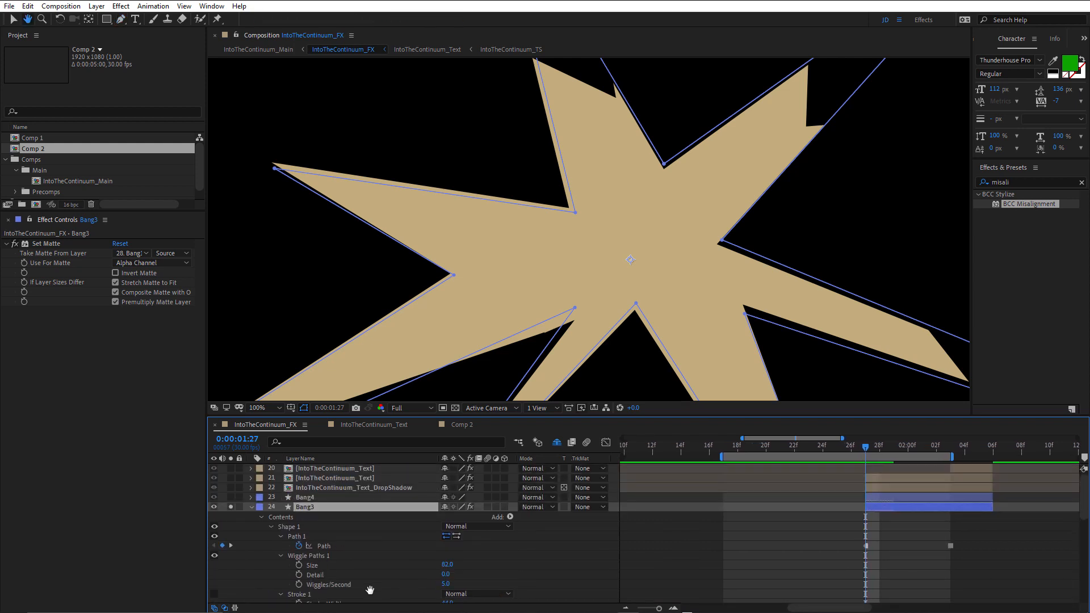
left_click(251, 507)
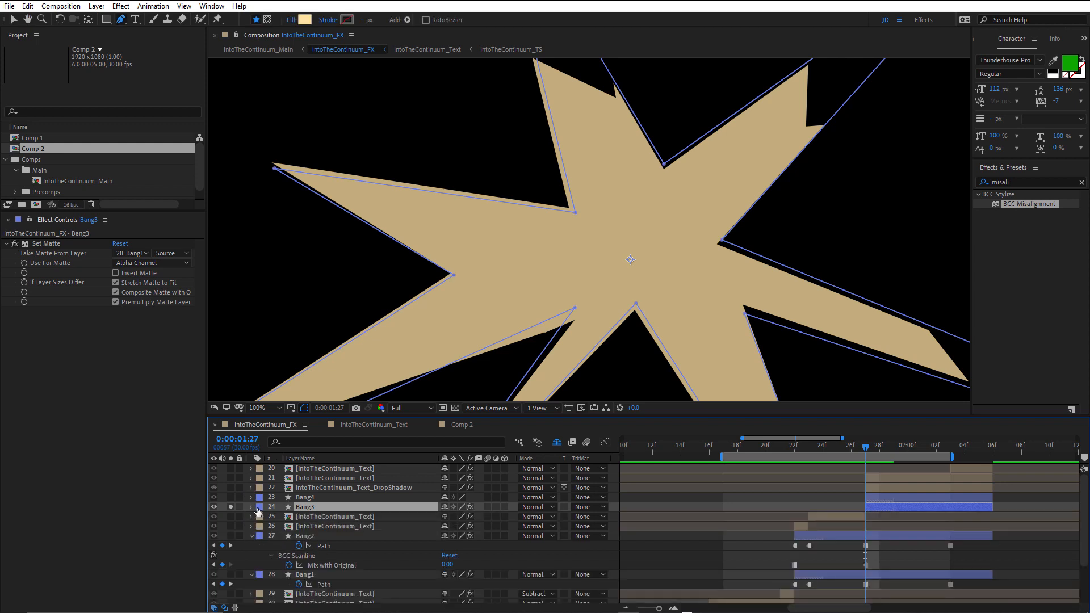
Inspect the matte layer choices of Bang3's Set Matte effect and compare the star with the effect off and on
left_click(127, 253)
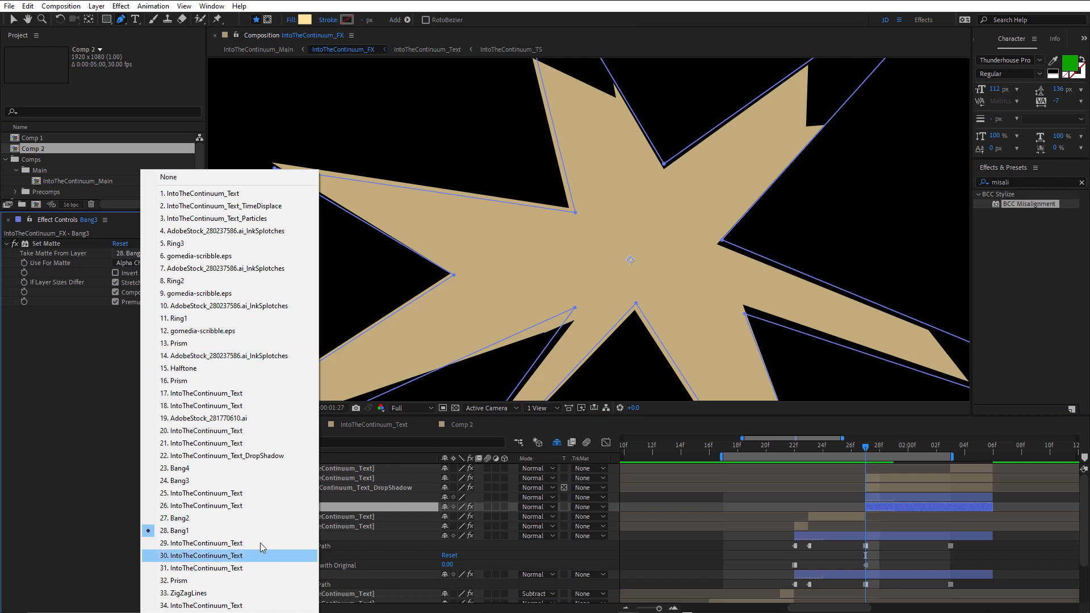
left_click(38, 350)
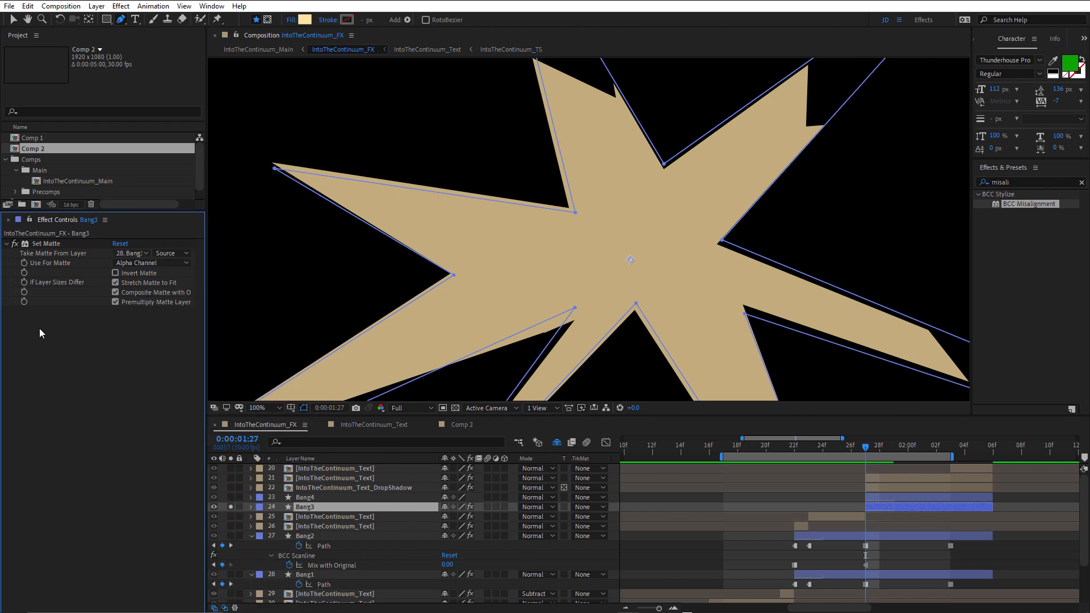
left_click(14, 244)
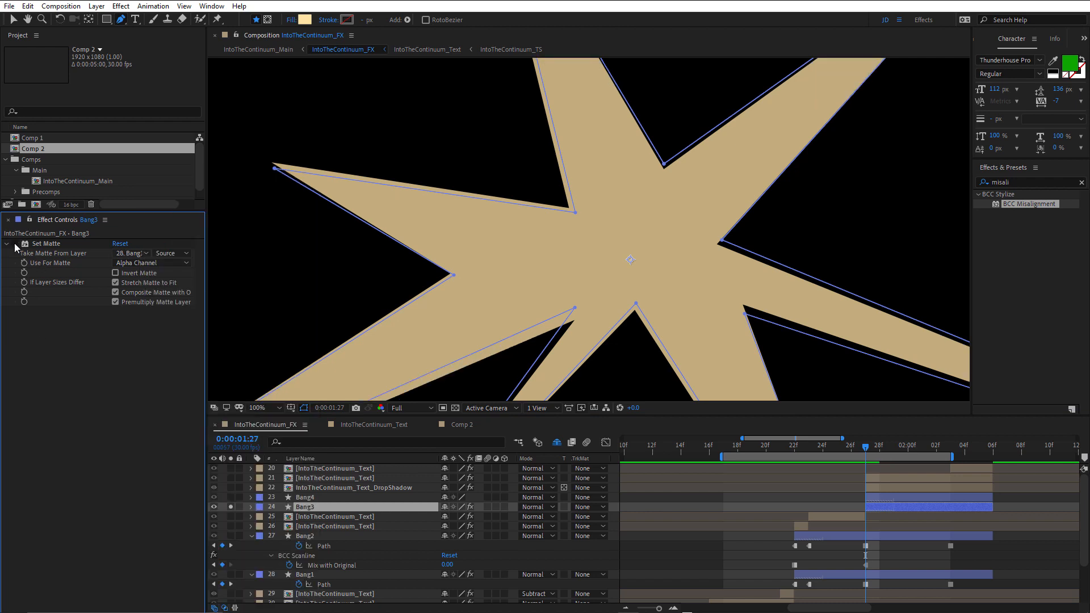
left_click(15, 244)
left_click(15, 245)
left_click(14, 244)
left_click(15, 244)
left_click(15, 244)
scroll(585, 254, "down", 2)
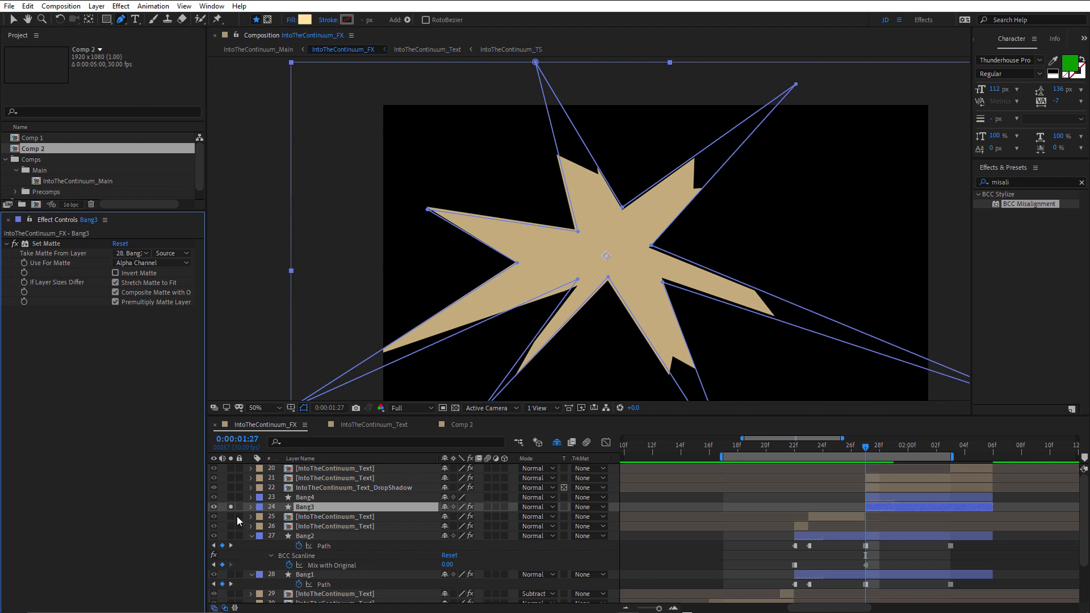
Collapse the revealed properties of Bang2, Bang1 and layer 30, and solo layers 25 to 30 again
left_click(251, 537)
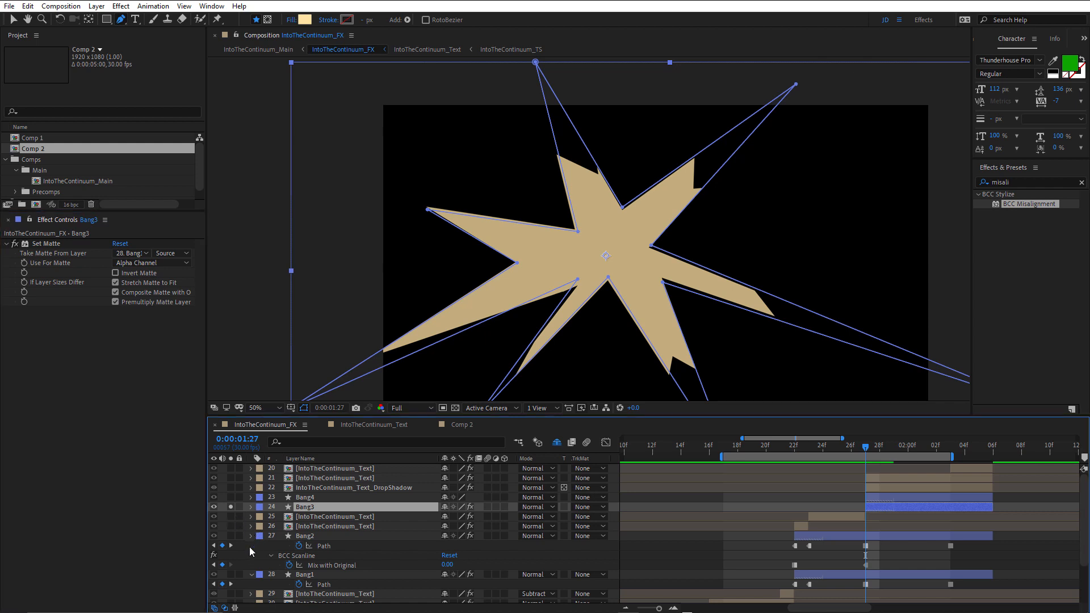
left_click(250, 546)
left_click(251, 565)
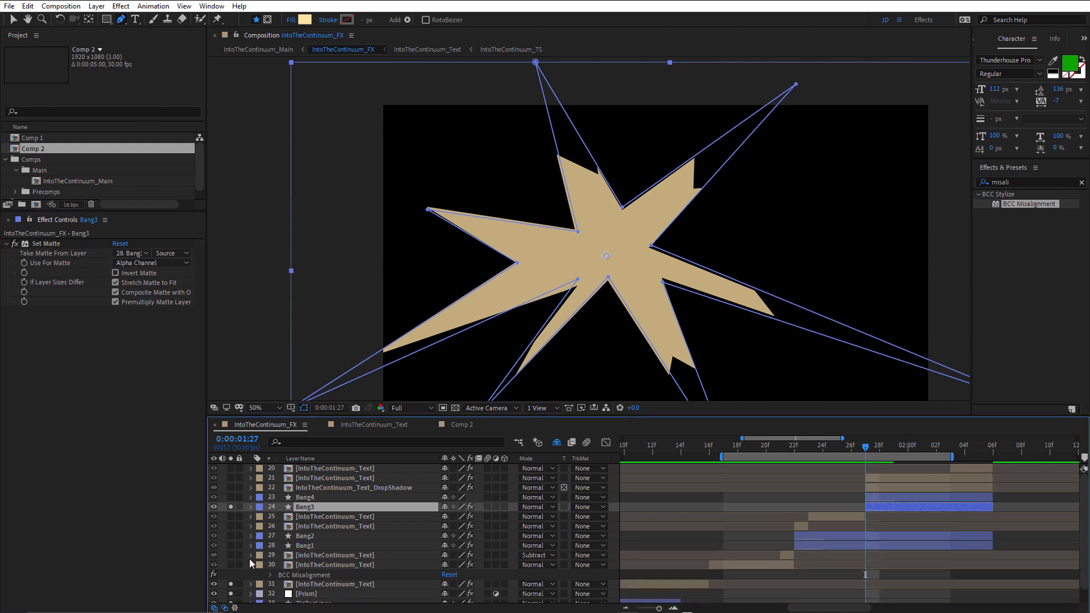
left_click(251, 564)
left_click_drag(233, 515, 233, 567)
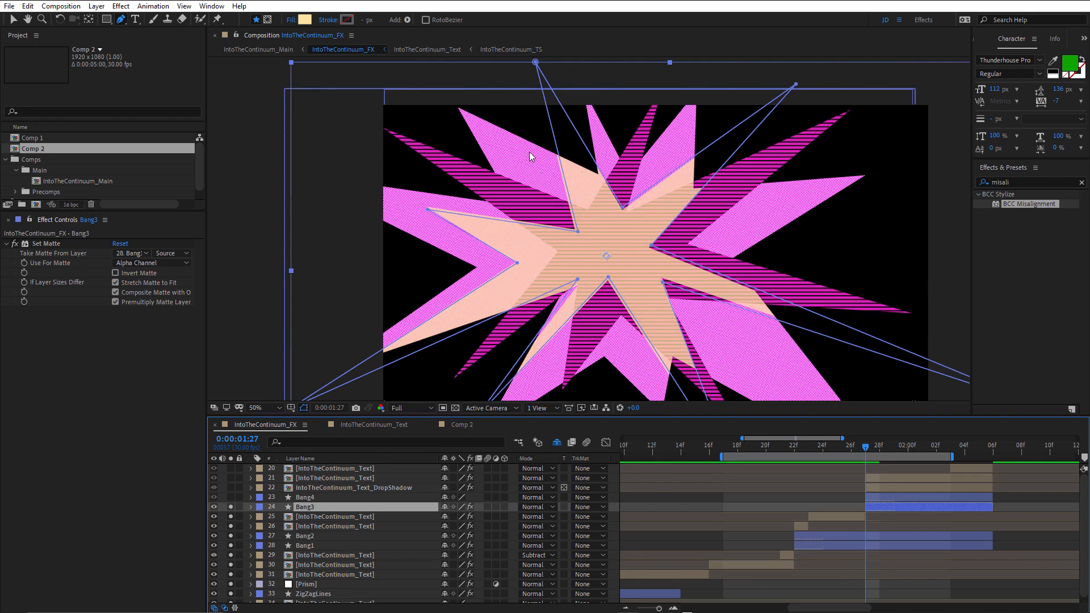
Examine how the Bang3 star overlaps the other bursts, and view the BCC Halftone settings of Bang1
scroll(527, 160, "up", 2)
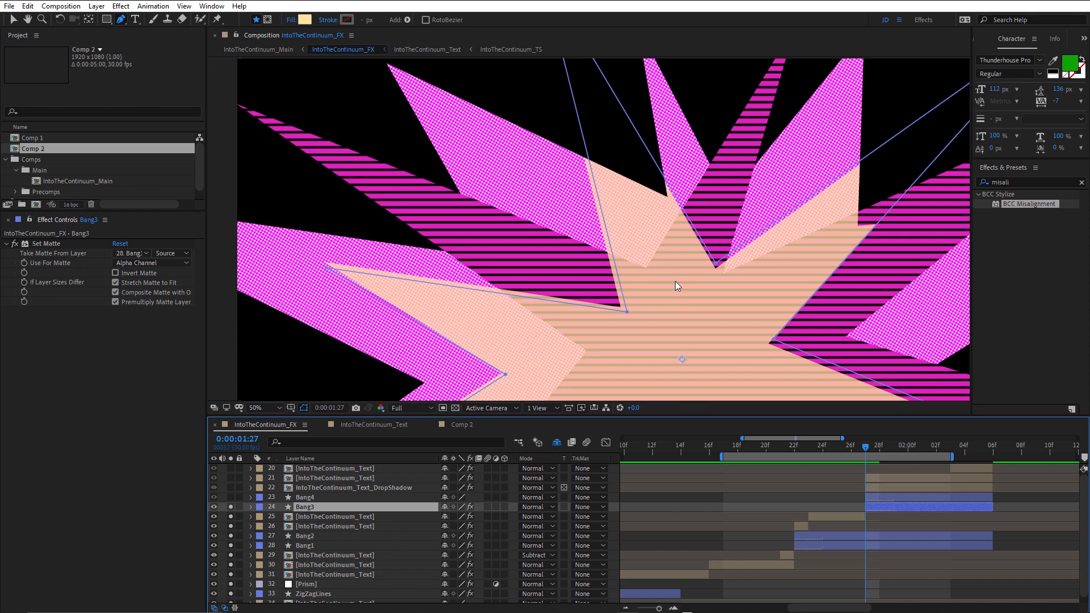
scroll(675, 284, "down", 4)
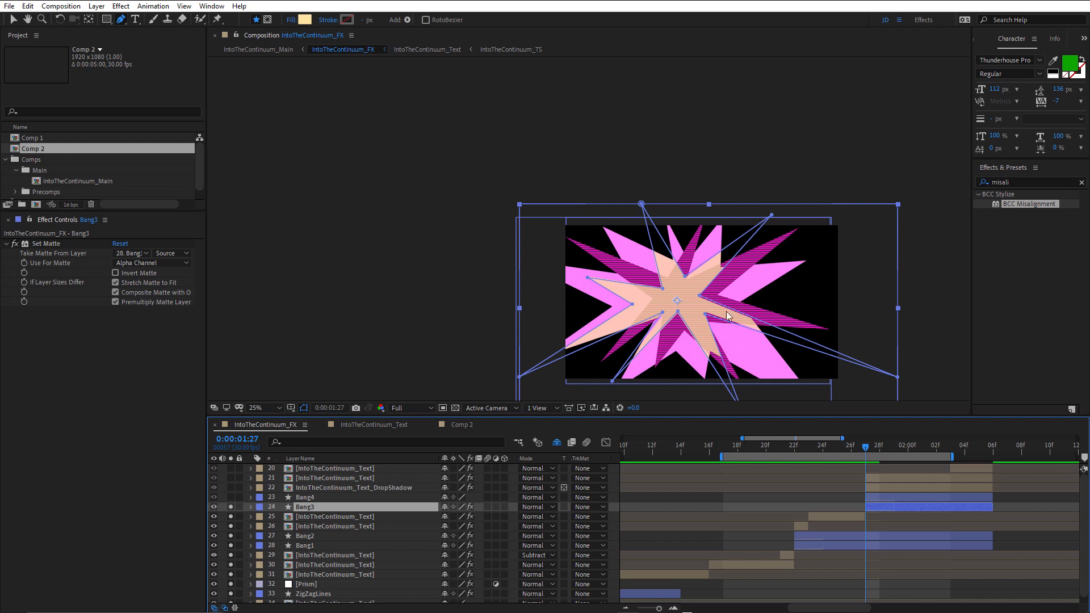
scroll(728, 316, "up", 2)
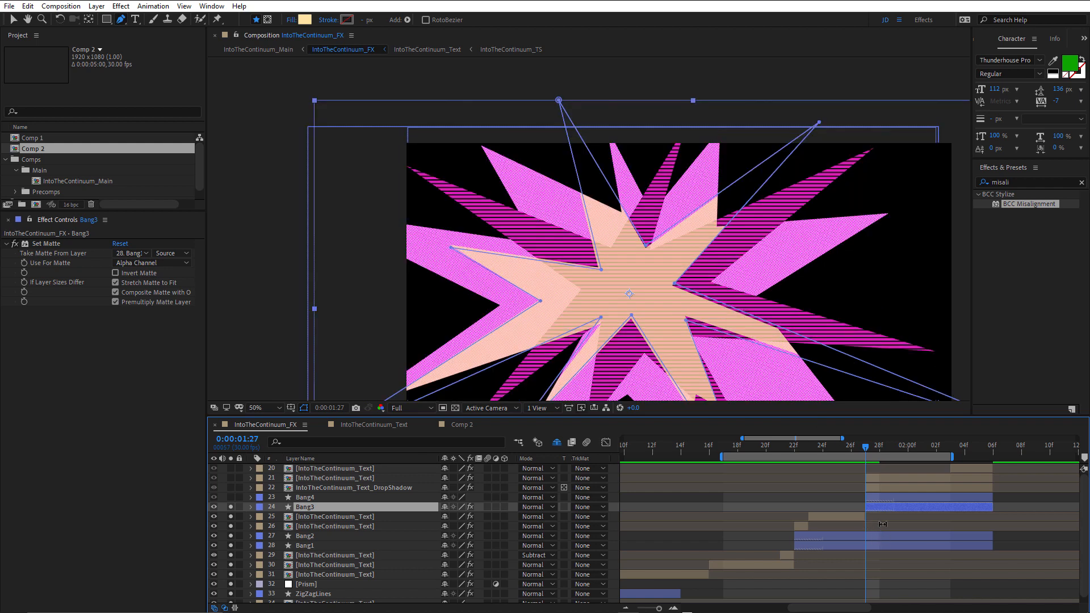
left_click(886, 546)
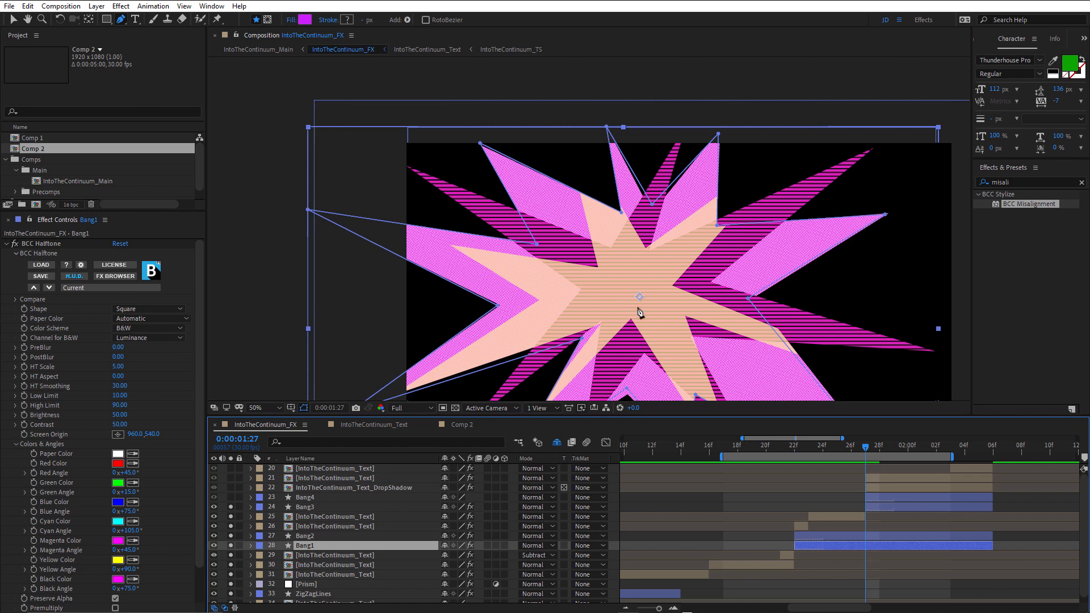
scroll(739, 240, "up", 2)
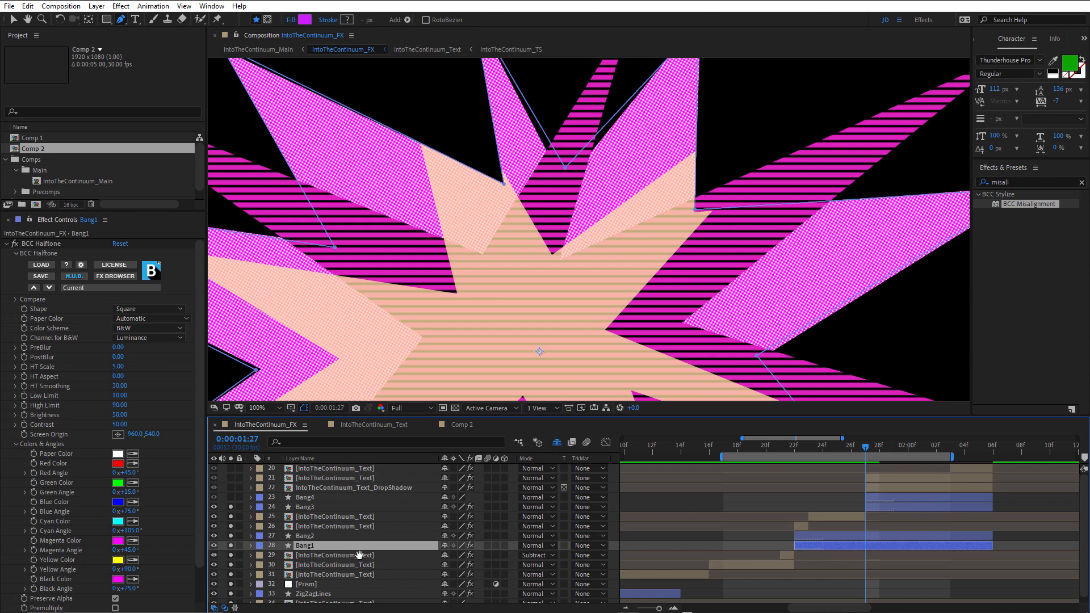
scroll(359, 555, "down", 1)
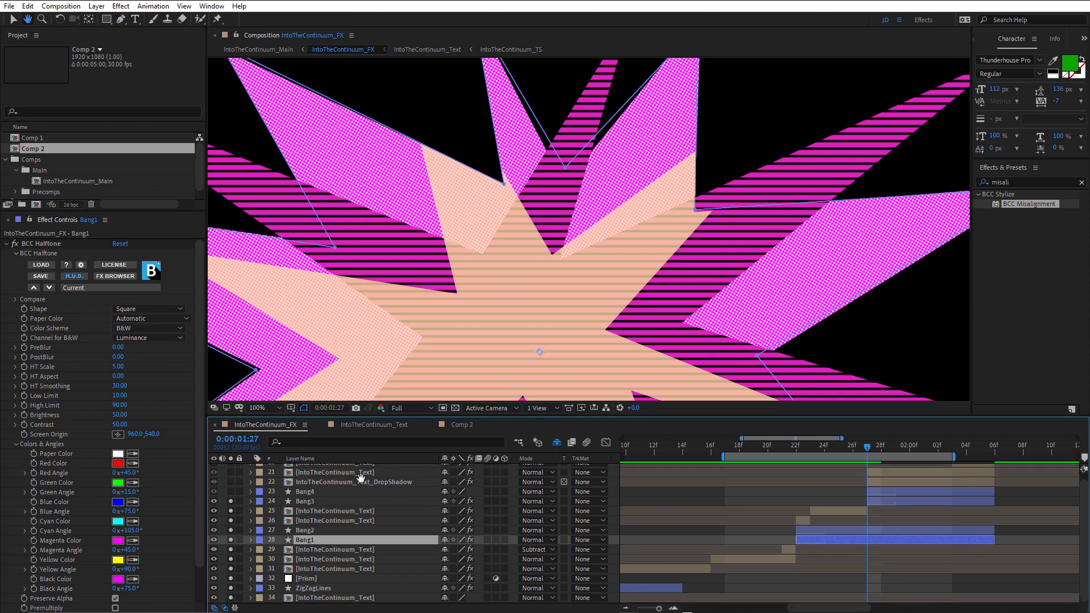
Reveal the keyframes of Bang2, including BCC Scanline's Mix with Original, and check them at frame 0:00:01:27
left_click(319, 530)
key("u")
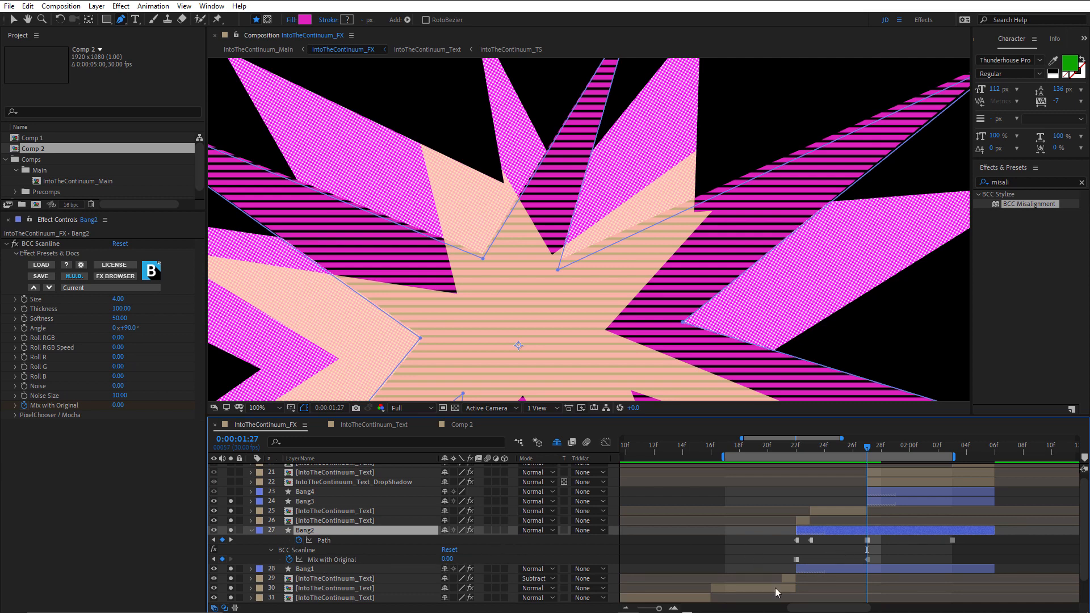
mouse_move(862, 455)
left_mouse_down()
mouse_move(850, 458)
mouse_move(878, 458)
mouse_move(866, 460)
left_mouse_up()
Solo the Bang4 layer and examine its modified properties, including Stroke 1 and Wiggle Paths 1
left_click(297, 495)
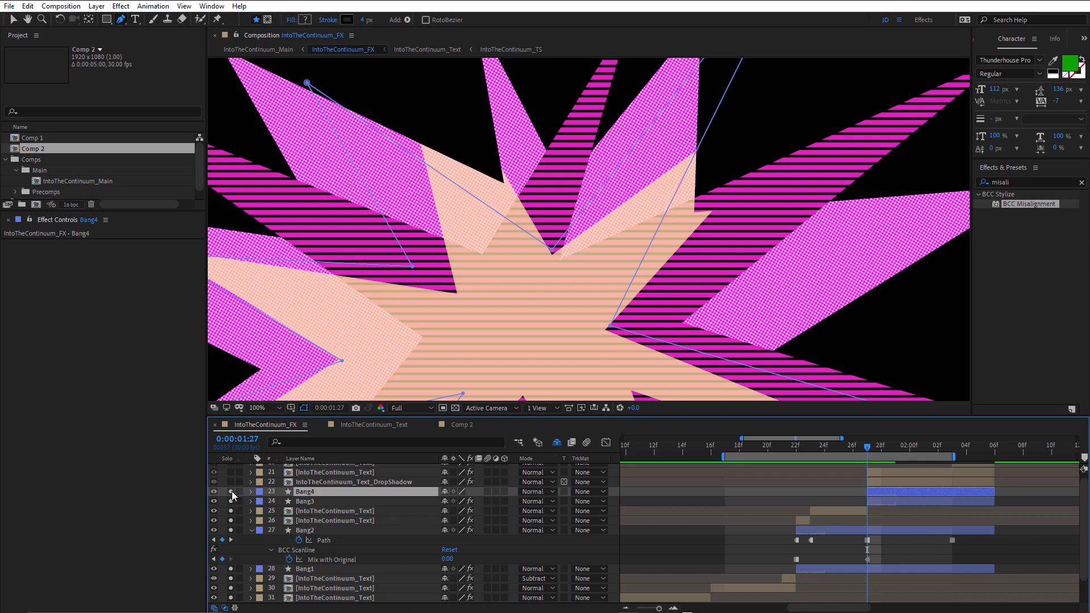
left_click(232, 492)
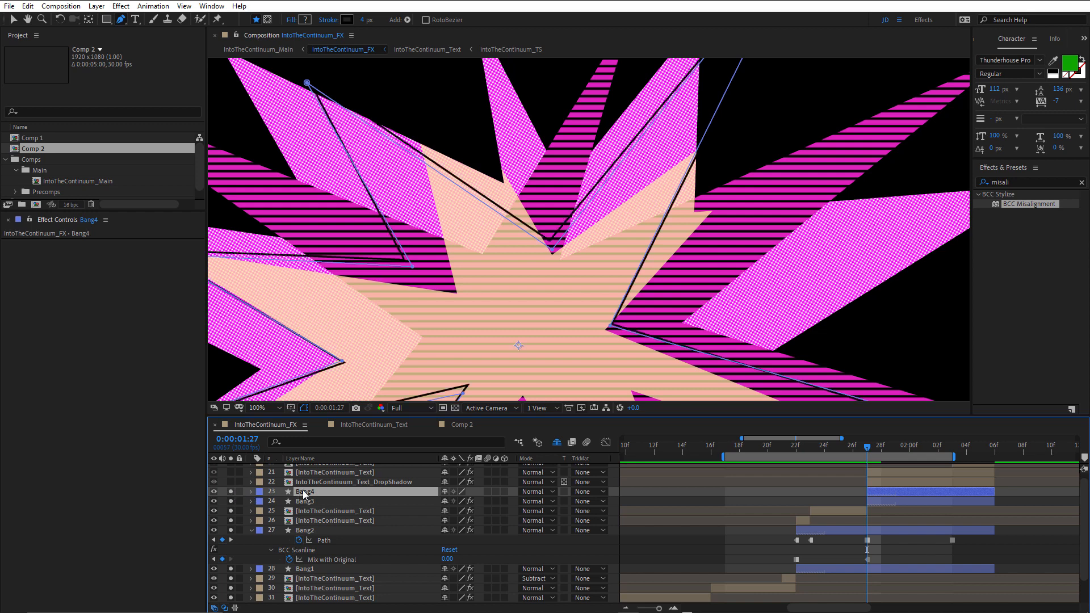
key("u")
key("u")
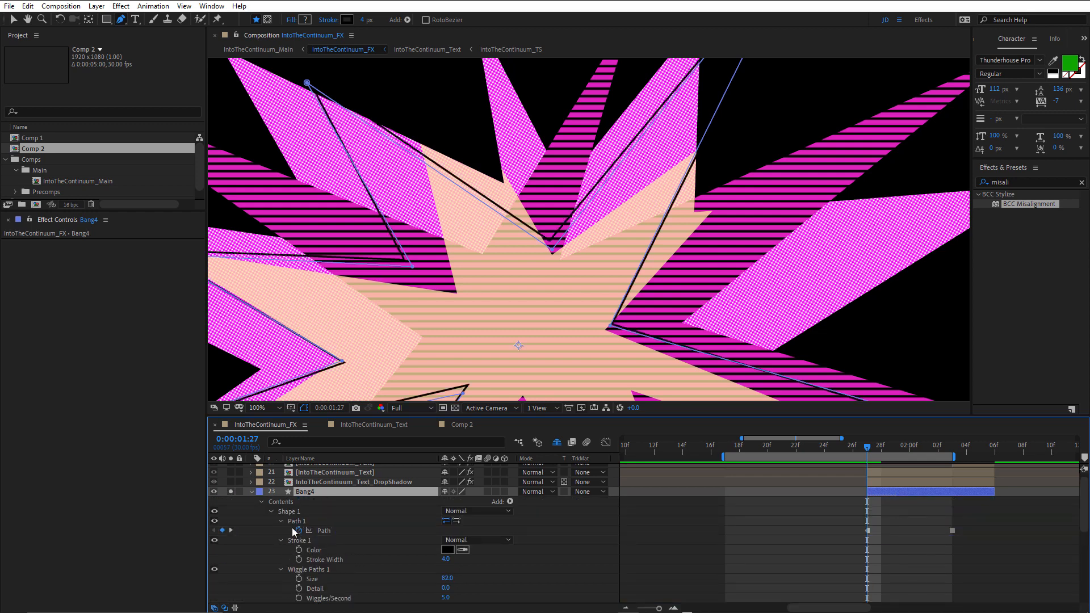
key("space")
left_click_drag(330, 539, 334, 509)
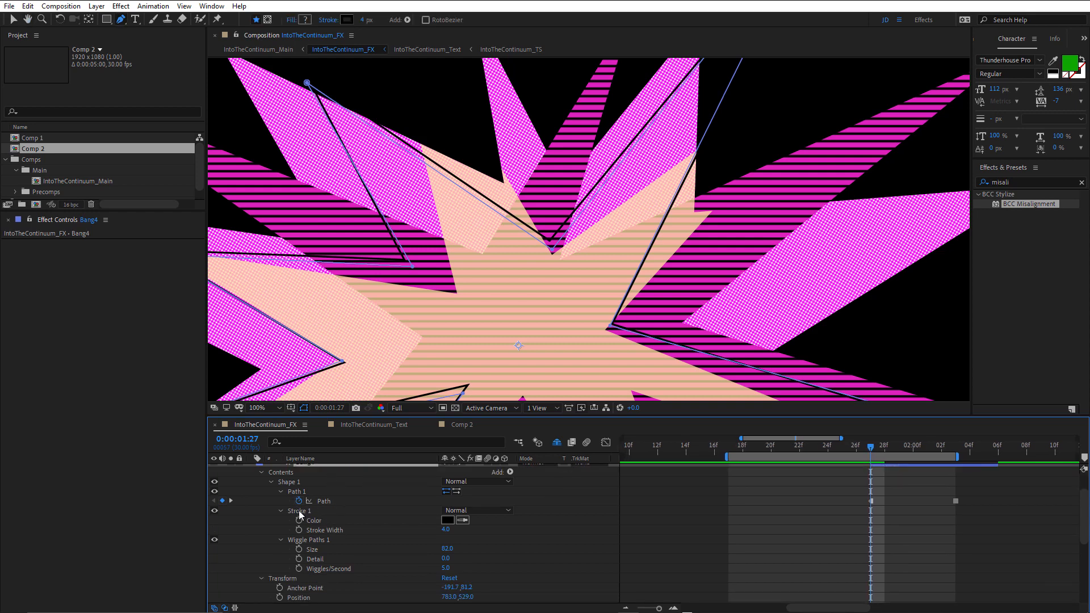
scroll(335, 495, "up", 2)
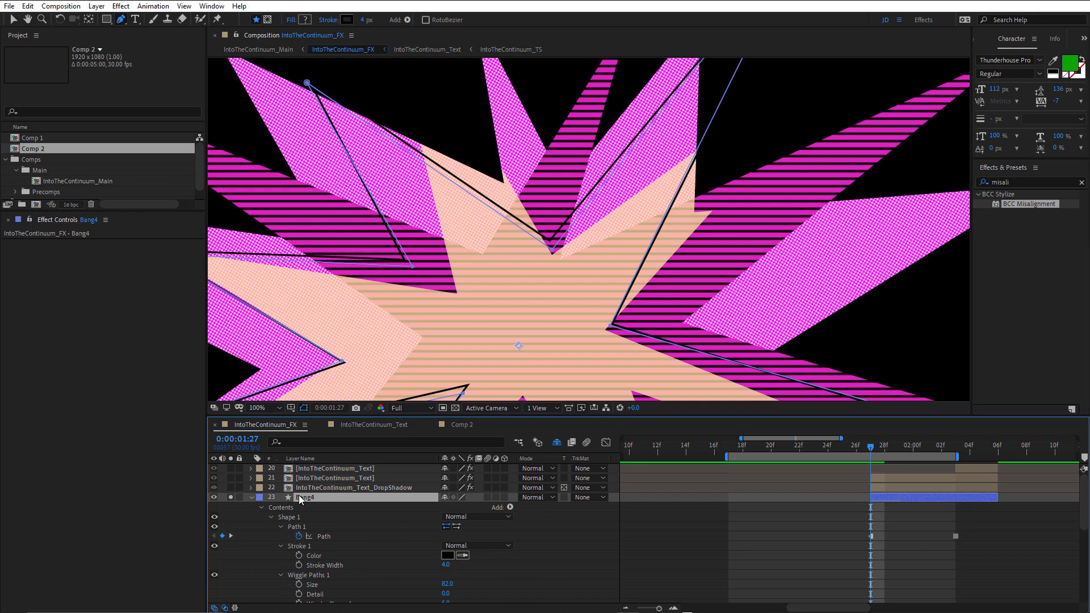
left_click(251, 497)
View the Drop Shadow settings of IntoTheContinuum_Text_DropShadow and solo text layer 21 above it
scroll(492, 305, "down", 1)
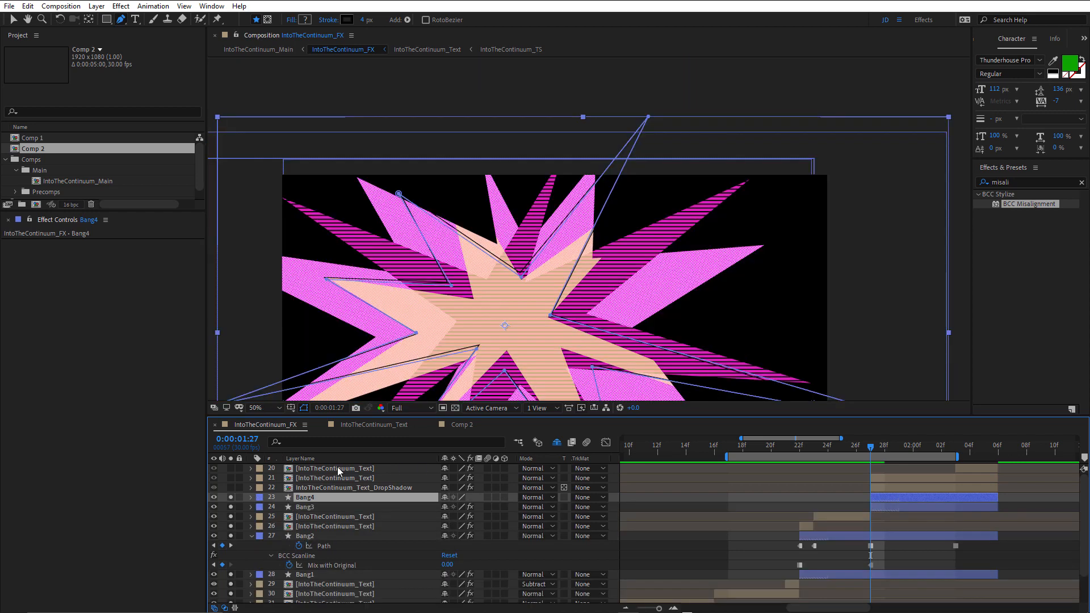
left_click(309, 489)
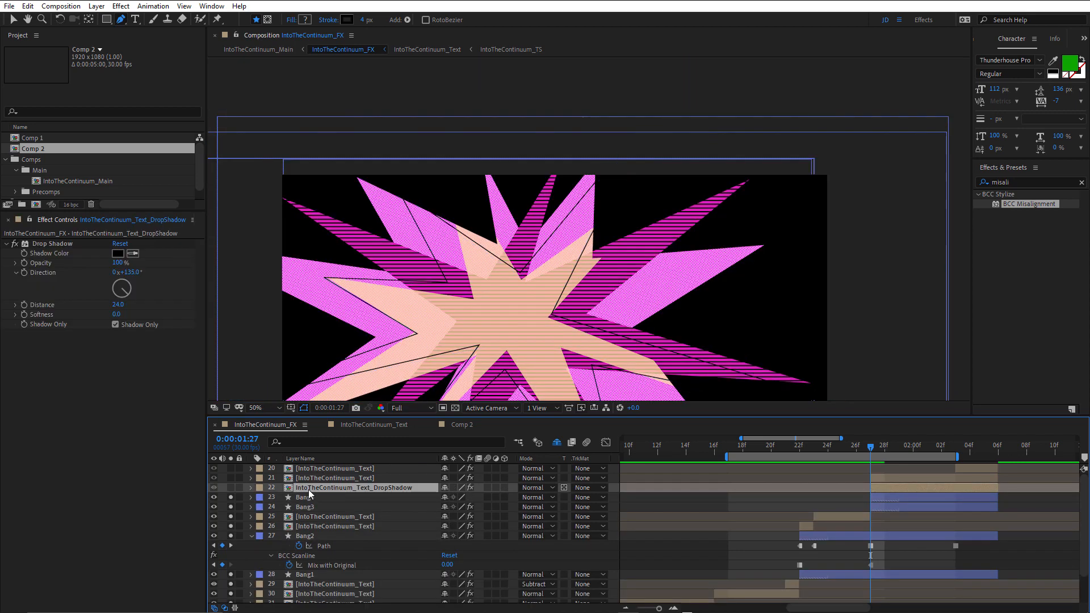
left_click(232, 478)
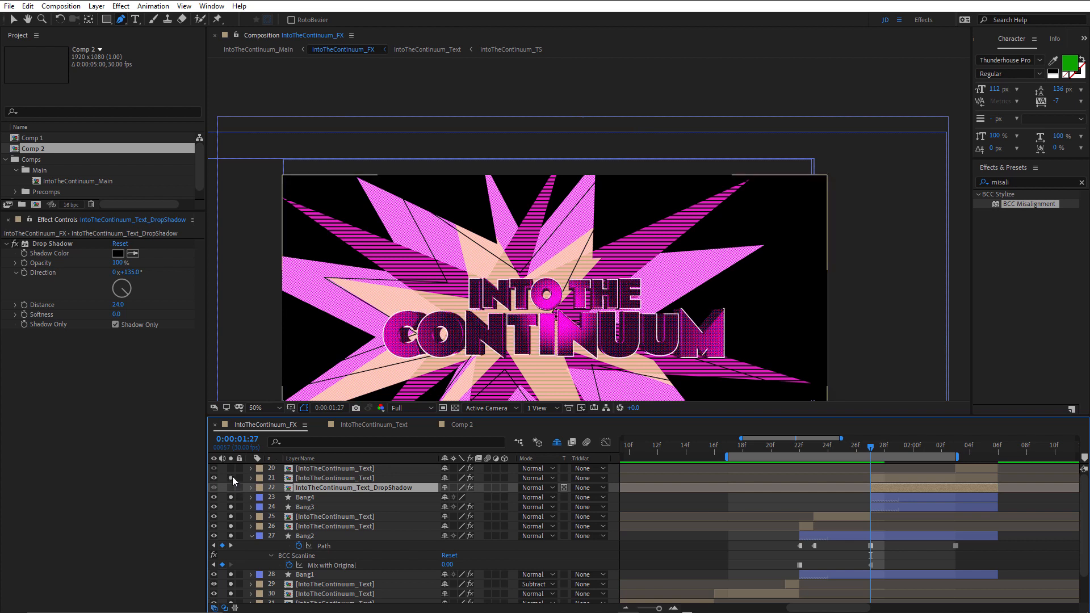
Turn off BCC Halftone on text layer 21, leaving BCC Artist's Poster enabled
left_click(342, 478)
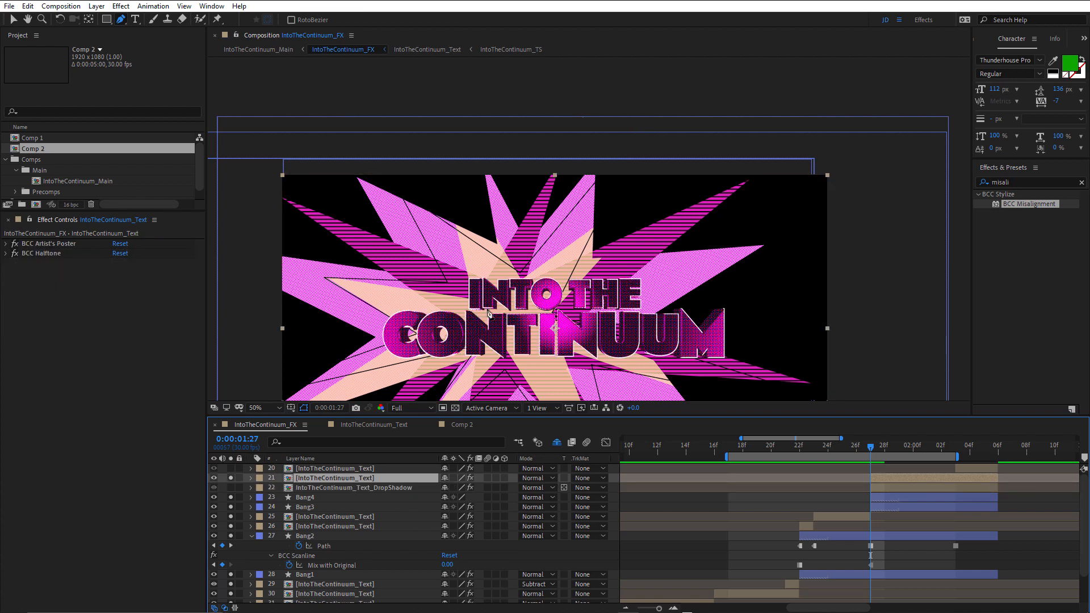
scroll(543, 312, "up", 2)
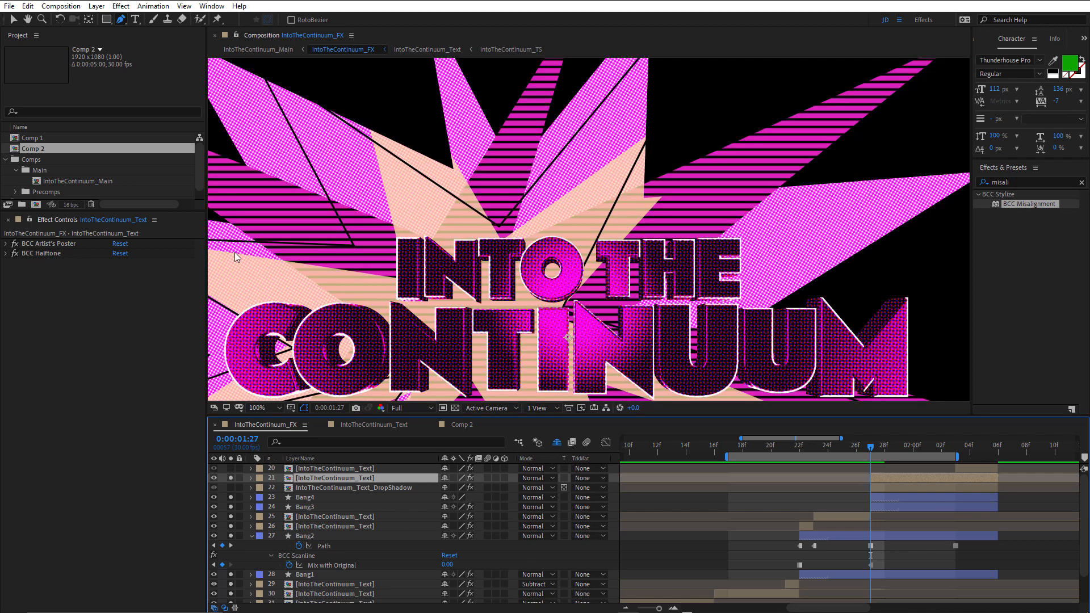
left_click(14, 254)
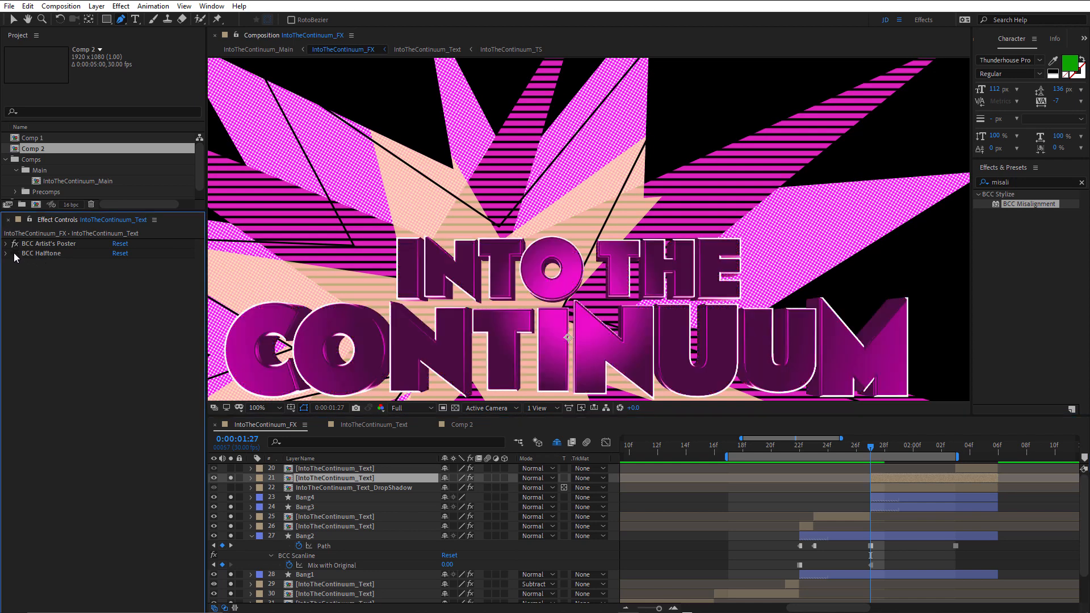
Re-enable BCC Halftone on text layer 21 and solo the IntoTheContinuum_Text_DropShadow layer beneath it
left_click(15, 254)
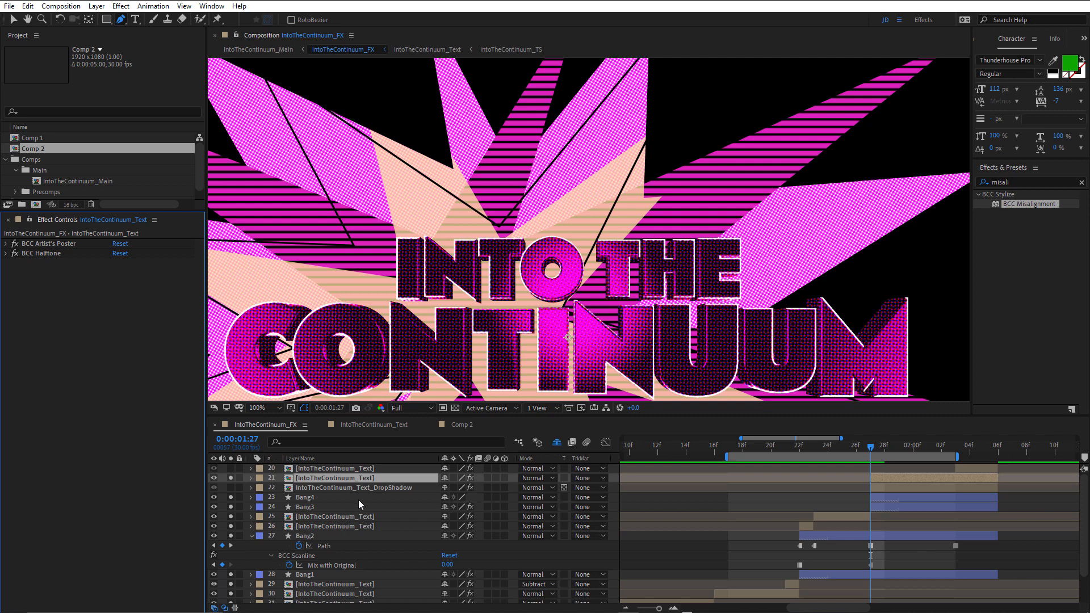
left_click(331, 487)
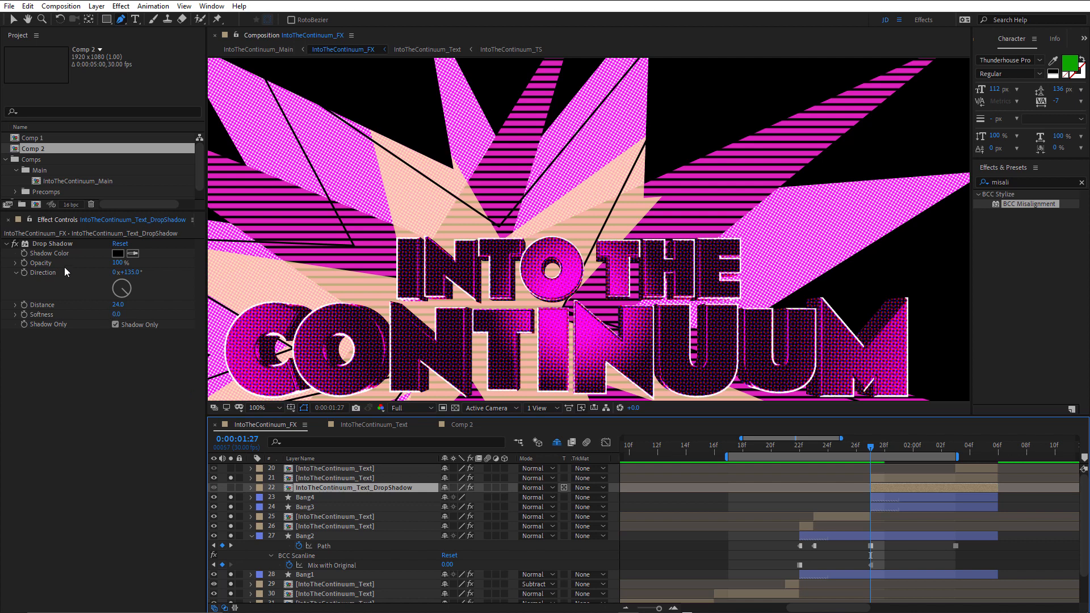
left_click(231, 487)
left_click_drag(732, 257, 724, 203)
key("g")
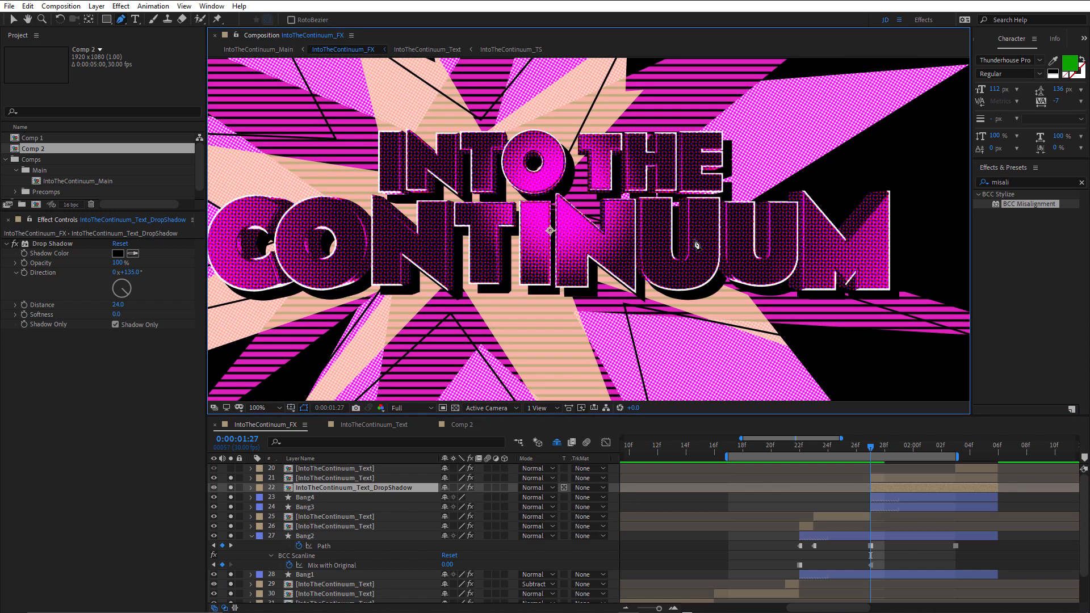
Show the transparency grid behind the title and view the area around the last letters of CONTINUUM
left_click(455, 408)
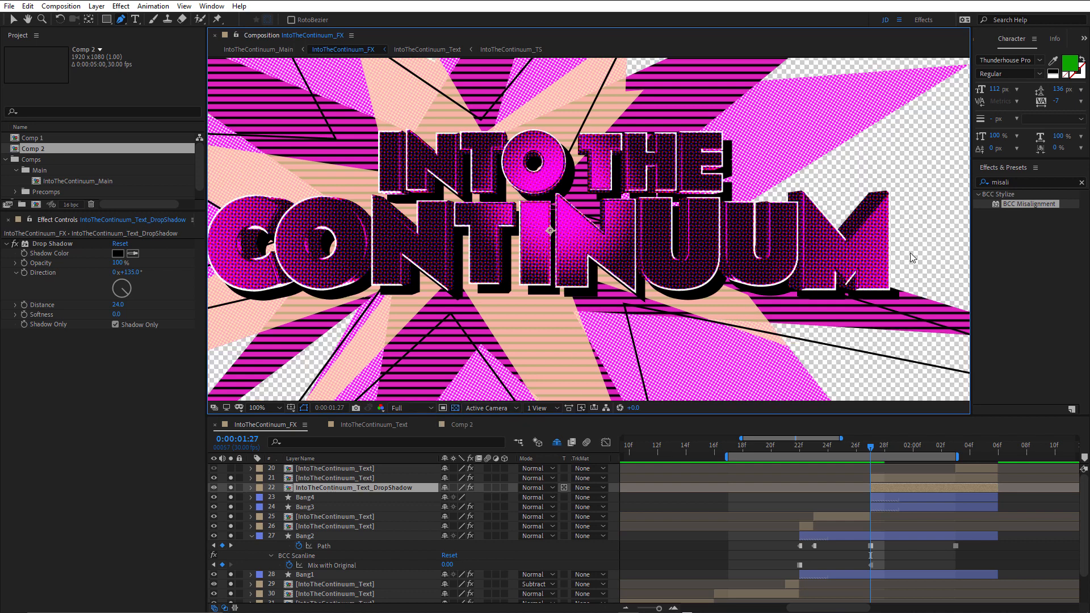
left_click_drag(905, 254, 832, 217)
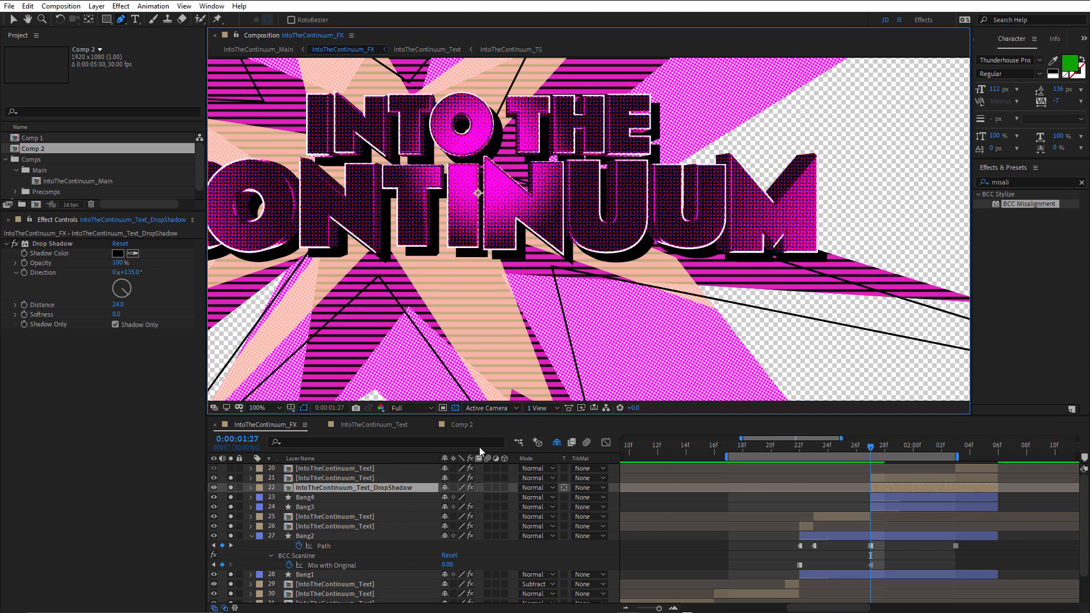
left_click(119, 333)
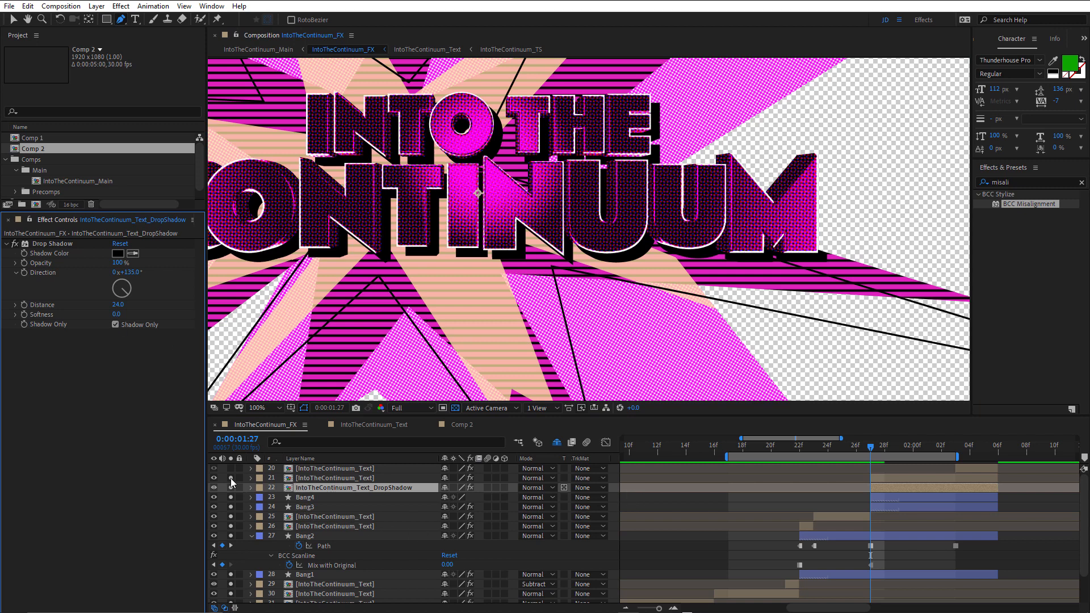
With text layer 21 unsoloed, compare IntoTheContinuum_Text_DropShadow with Preserve Underlying Transparency off and on
left_click(563, 488)
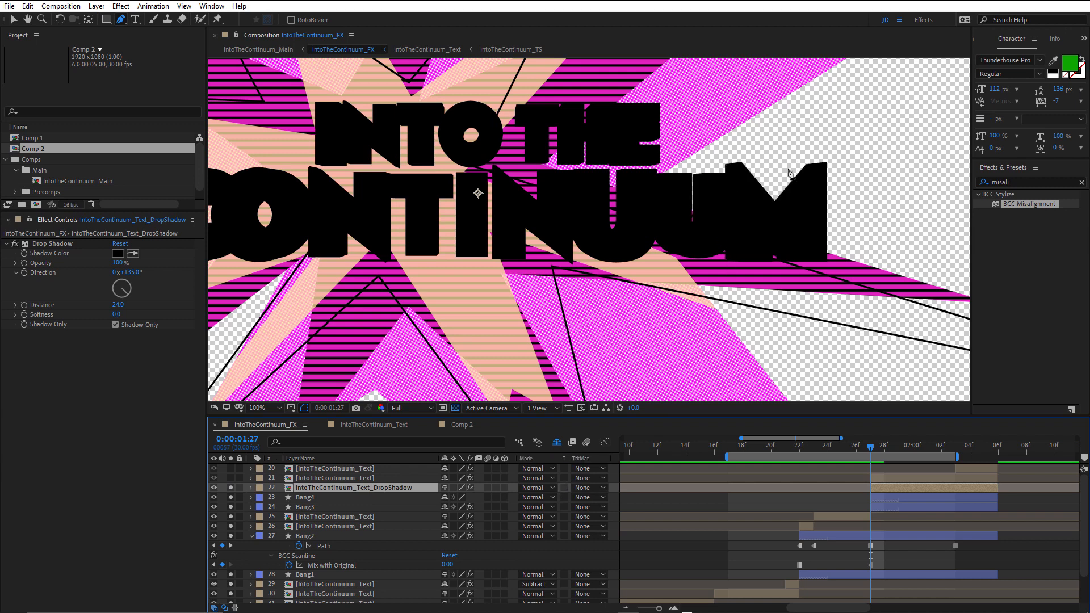
left_click(564, 487)
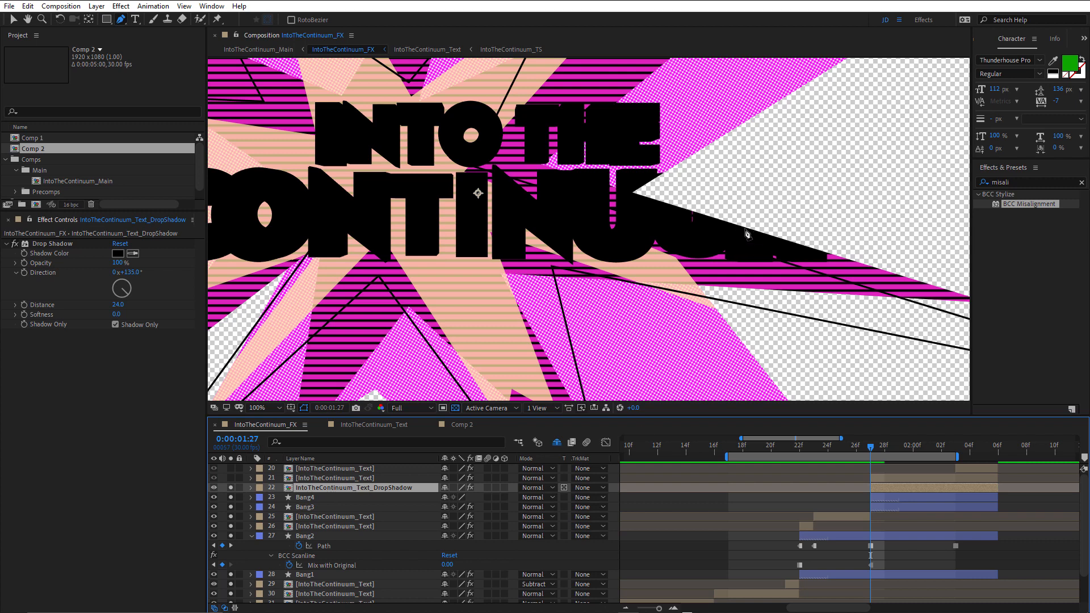
scroll(733, 207, "up", 1)
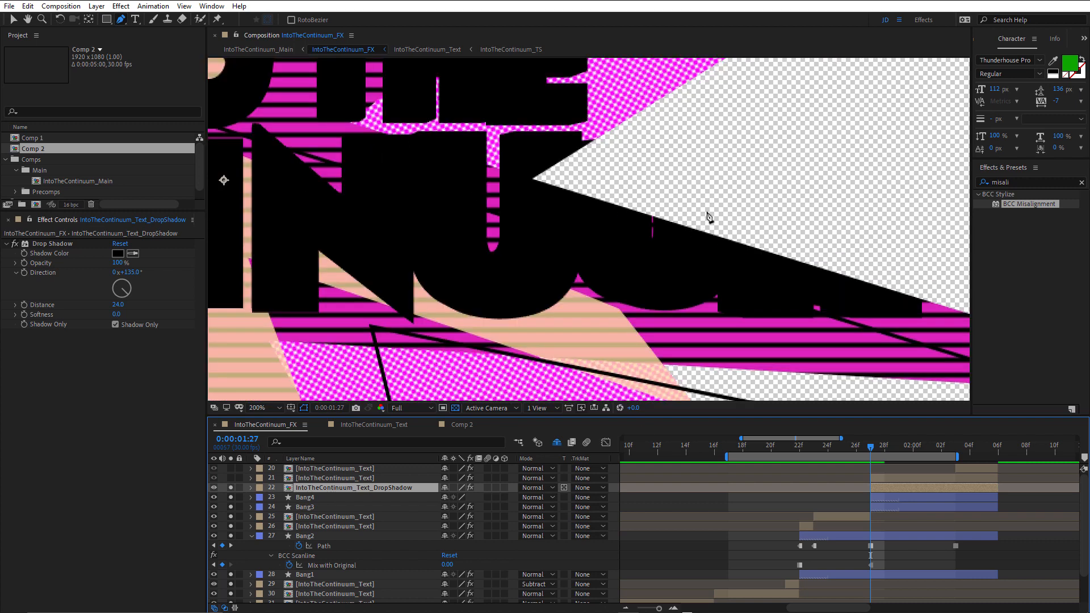
scroll(709, 215, "down", 2)
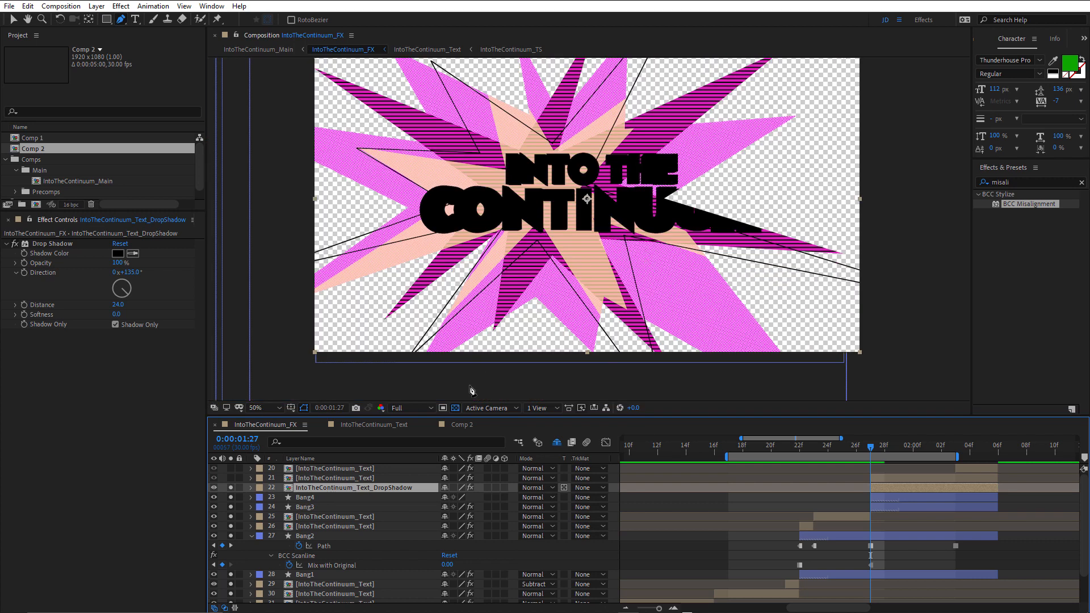
left_click(230, 478)
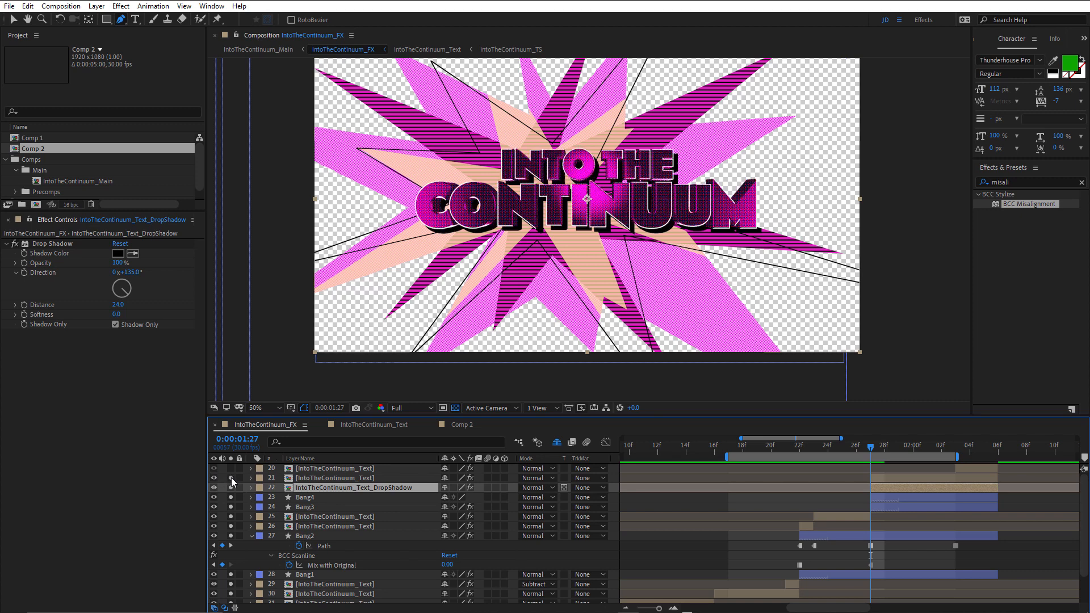
Compare the Drop Shadow effect with Shadow Only off and on while text layer 21 is unsoloed, and solo that layer again
scroll(697, 199, "up", 1)
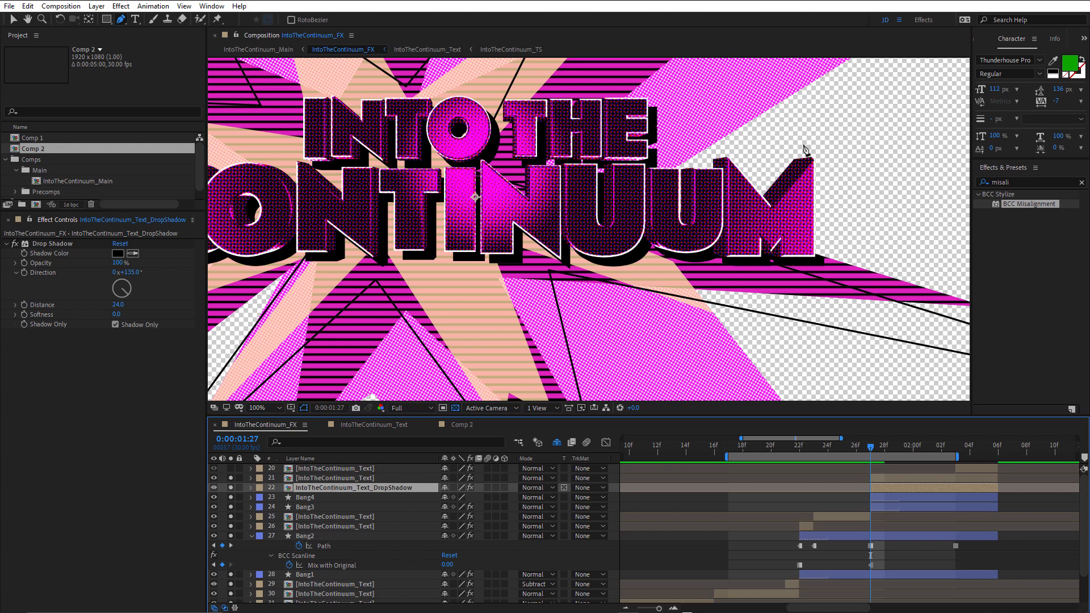
scroll(857, 188, "down", 1)
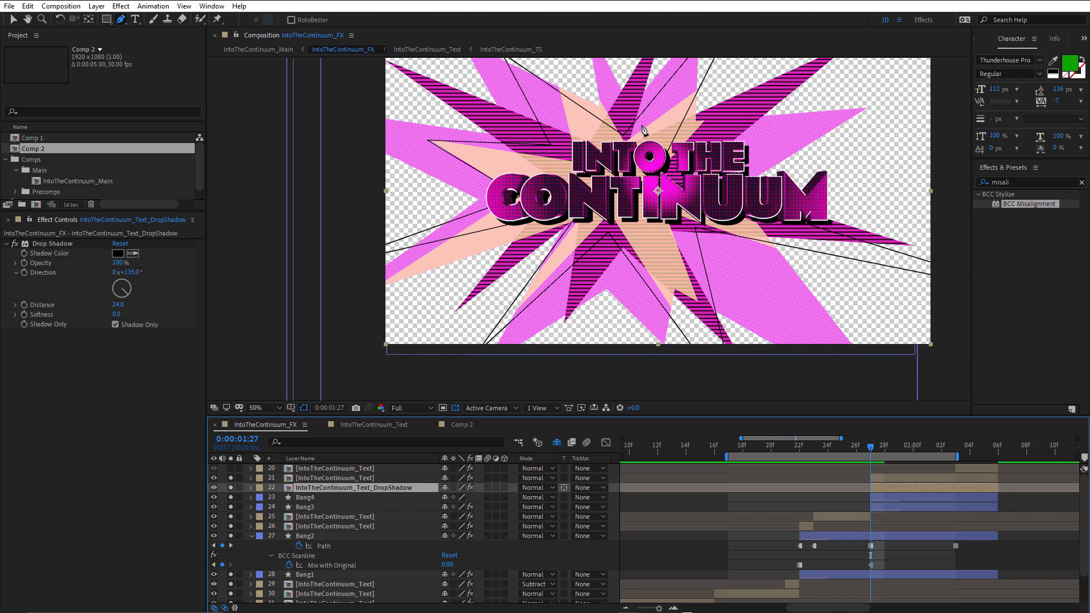
scroll(744, 202, "up", 1)
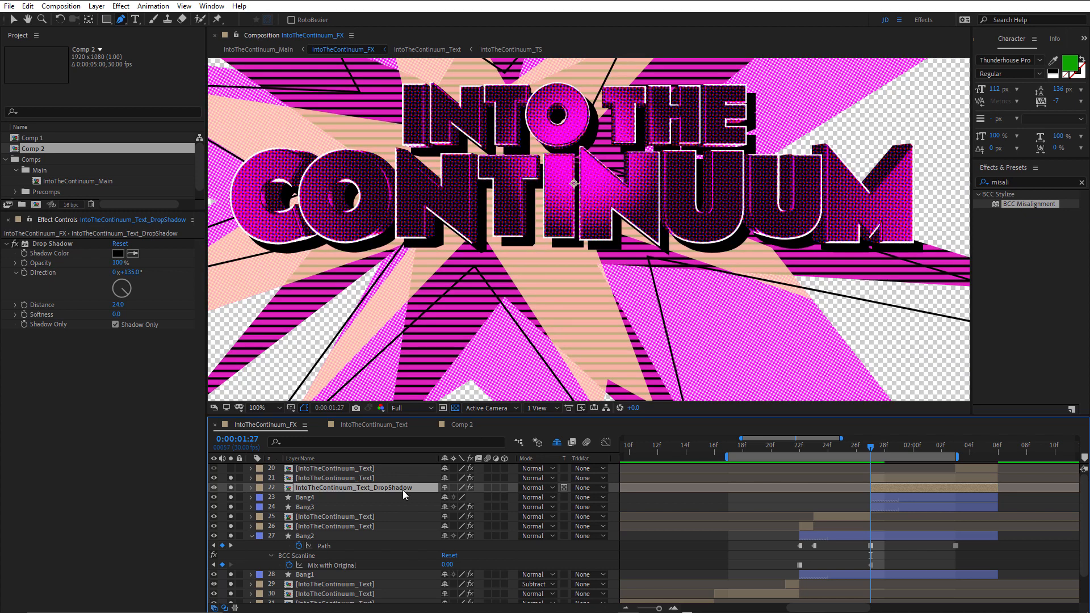
left_click(232, 480)
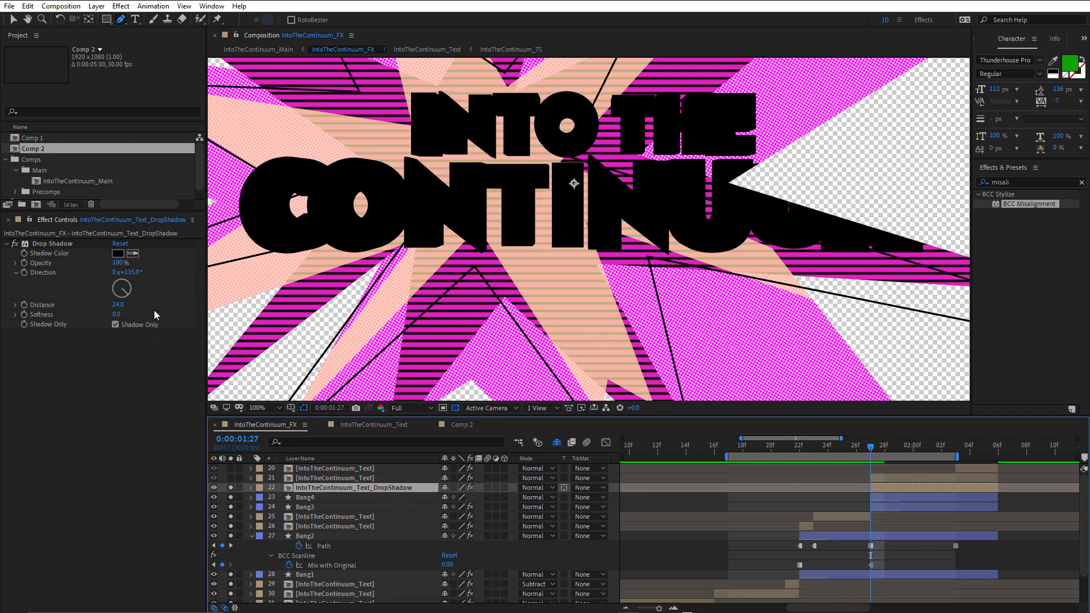
left_click(116, 325)
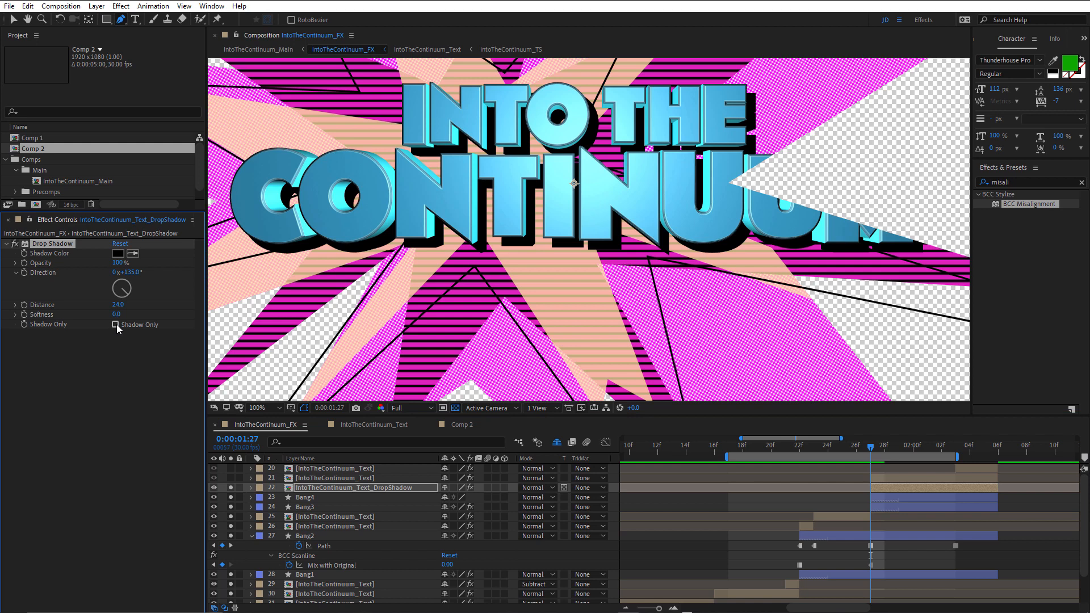
left_click(116, 324)
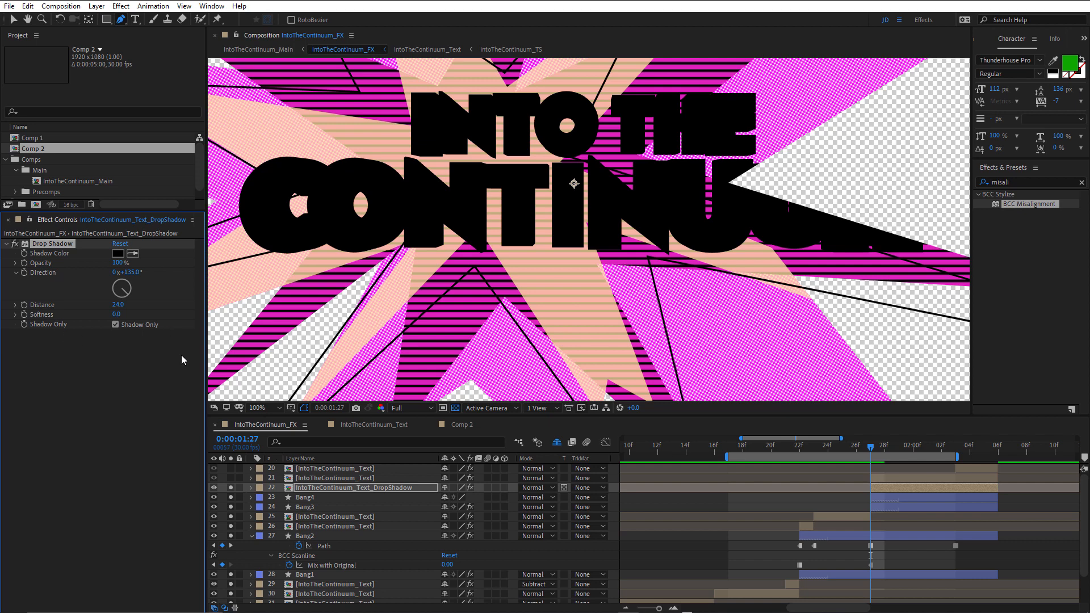
left_click(230, 478)
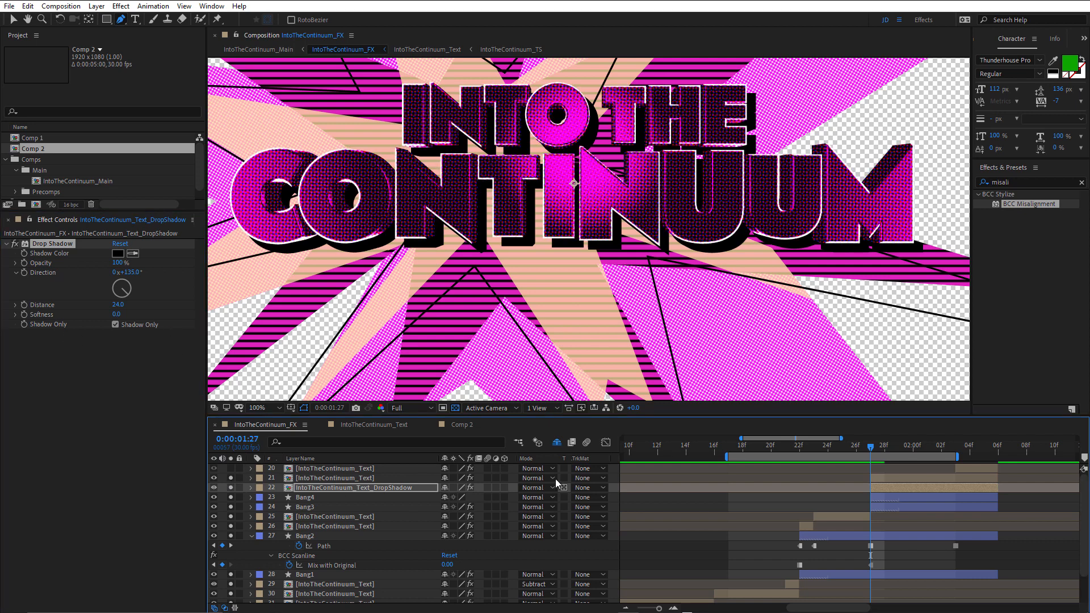
Select text layer 20, go to frame 0:00:02:04 and solo the layer
key("space")
left_click_drag(840, 545, 842, 563)
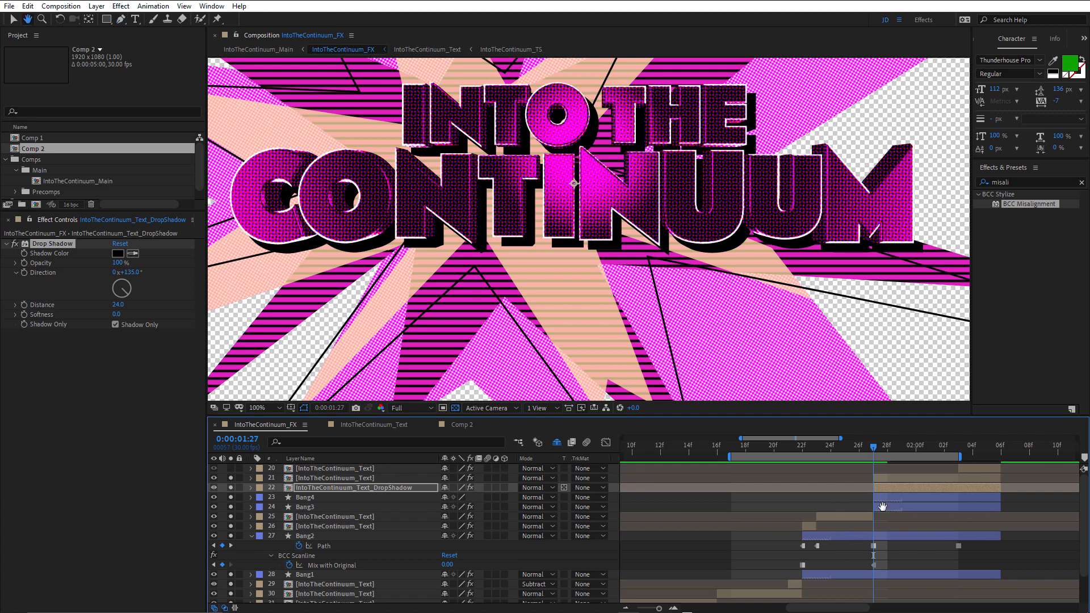
left_click(897, 477)
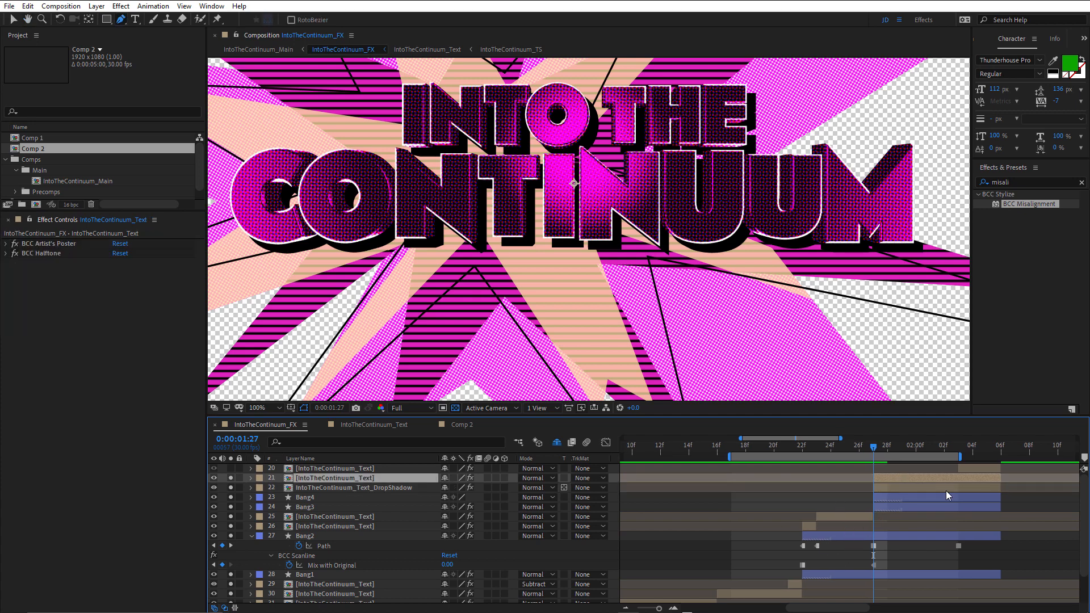
left_click(972, 471)
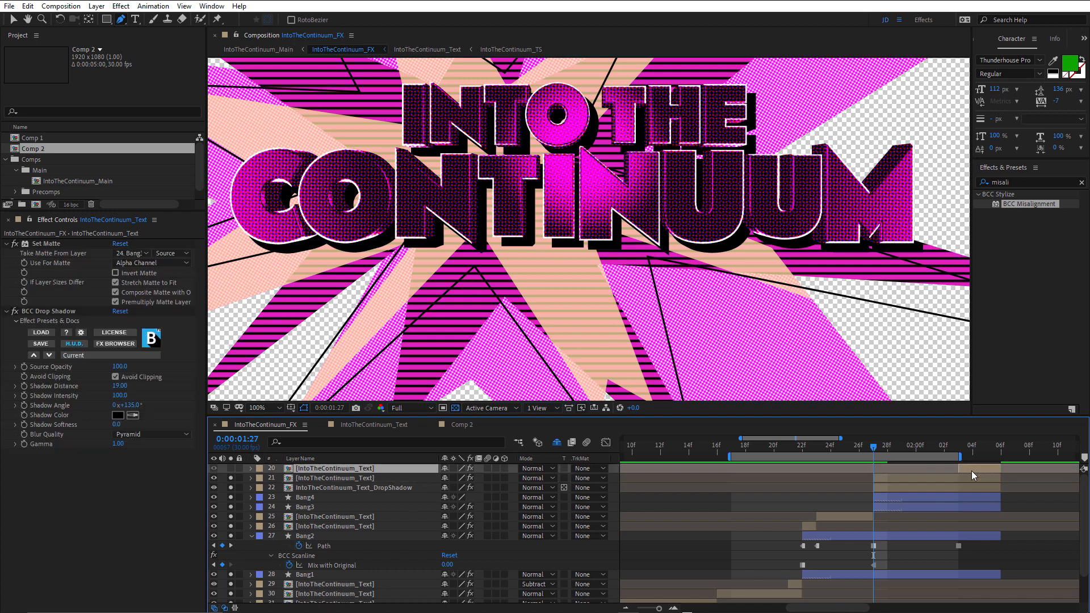
left_click(954, 443)
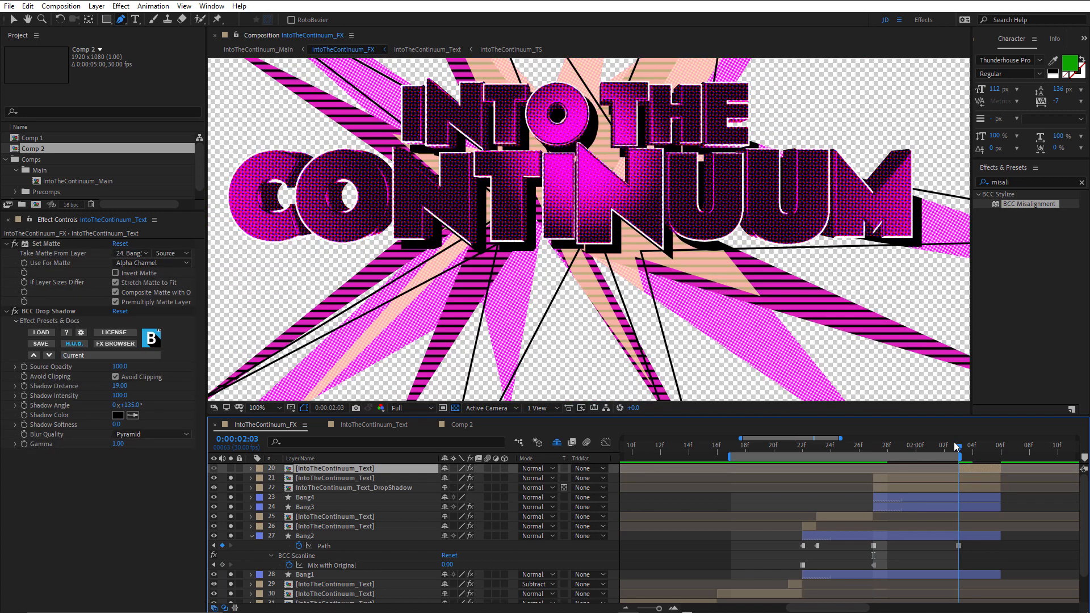
mouse_move(955, 445)
left_mouse_down()
mouse_move(945, 445)
mouse_move(959, 445)
left_mouse_up()
left_click(970, 449)
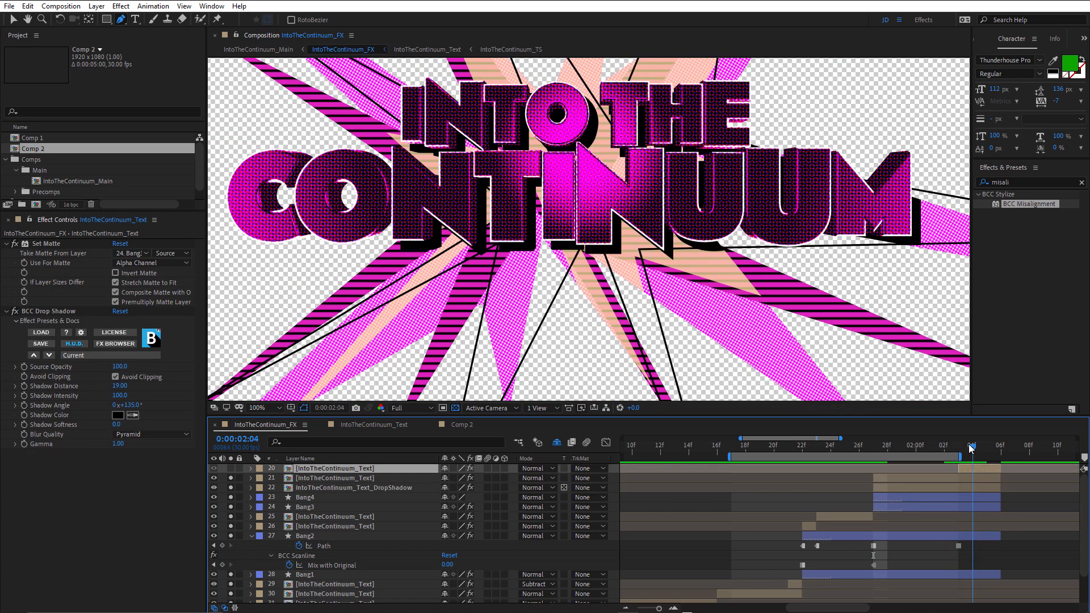
left_click(231, 469)
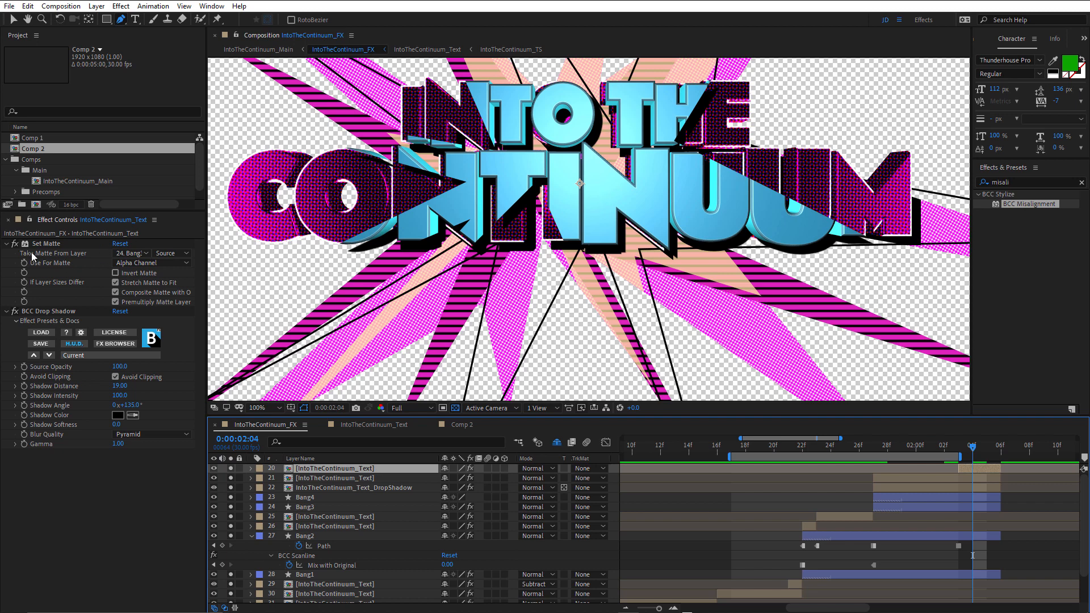
Turn off Set Matte and BCC Drop Shadow on text layer 20 and compare the title with the layer soloed and unsoloed
left_click(15, 244)
left_click(16, 311)
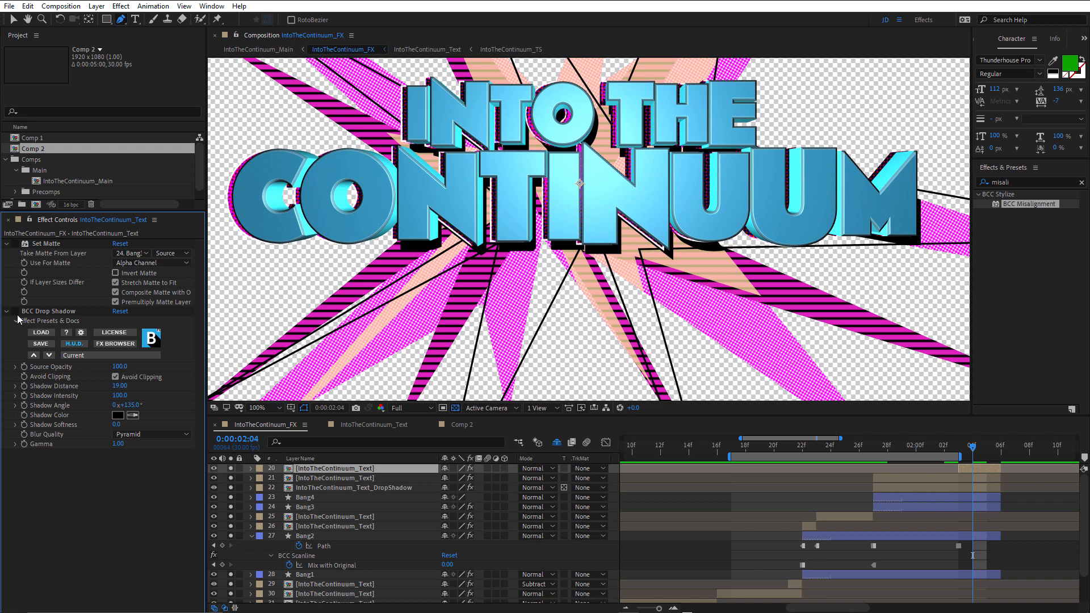
scroll(591, 182, "down", 1)
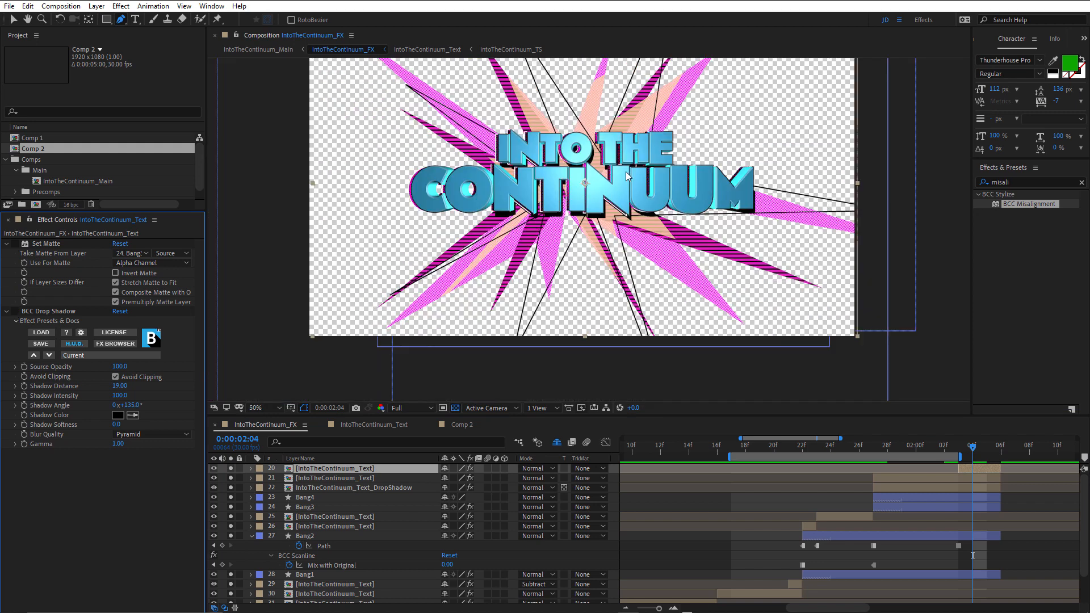
scroll(625, 172, "up", 1)
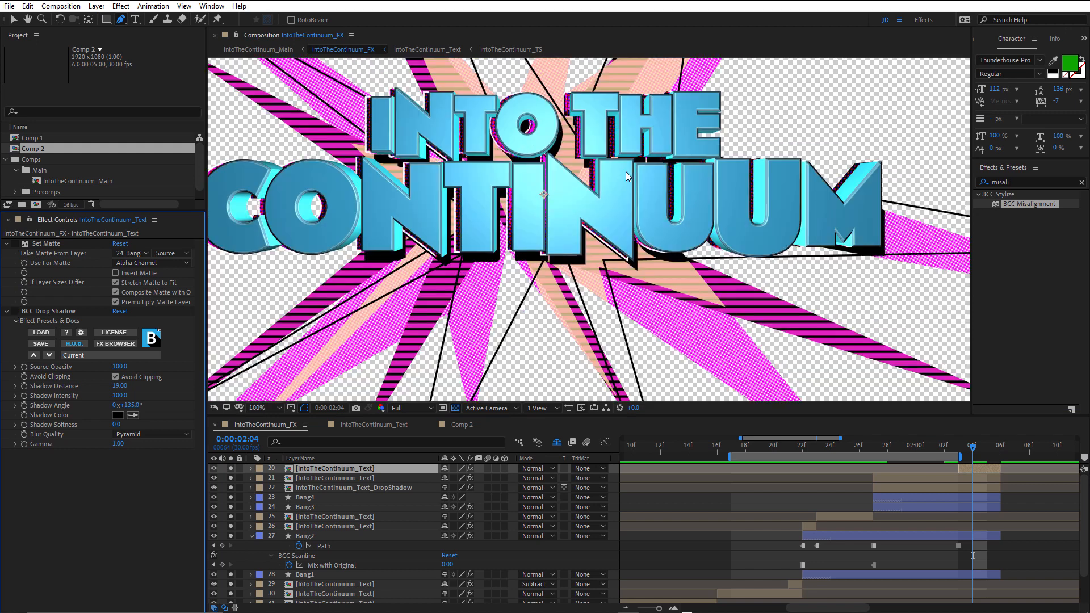
left_click(232, 466)
left_click(232, 466)
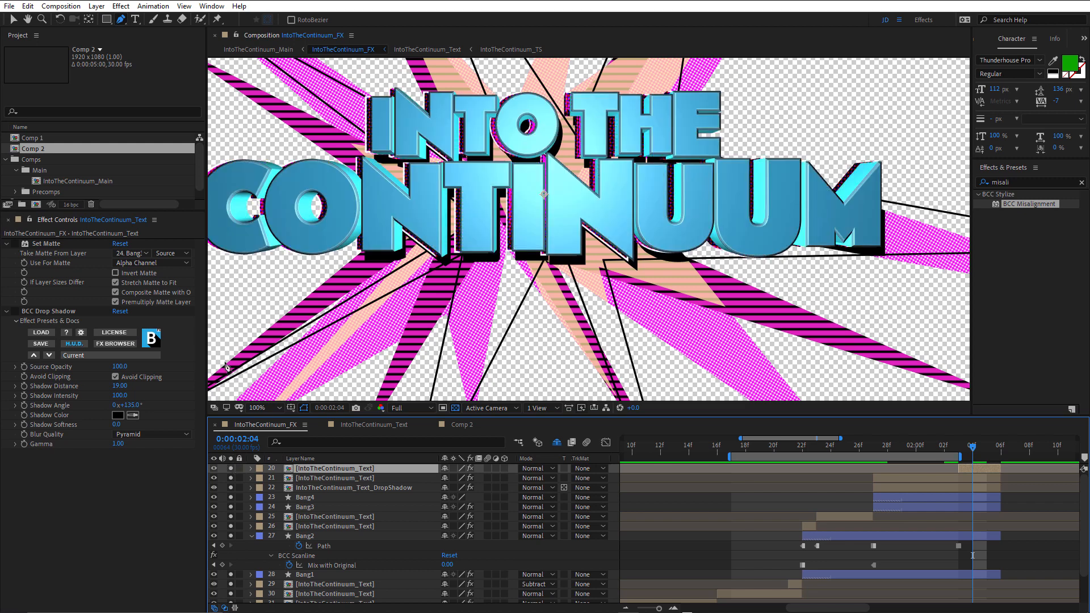
Check which layer Set Matte on text layer 20 takes its matte from, leaving Bang3 selected
left_click(49, 247)
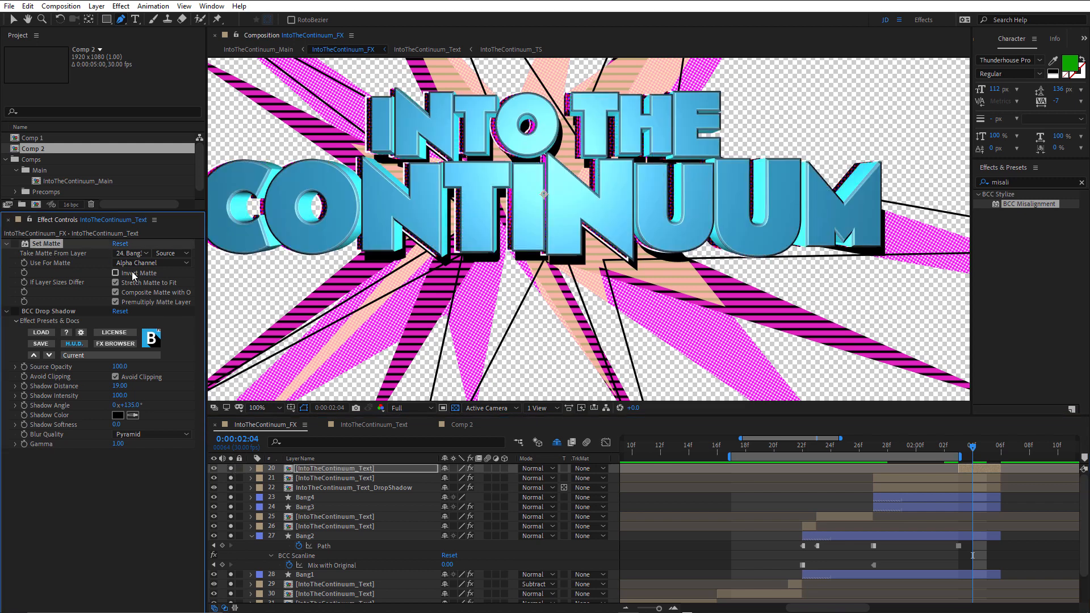
left_click(137, 251)
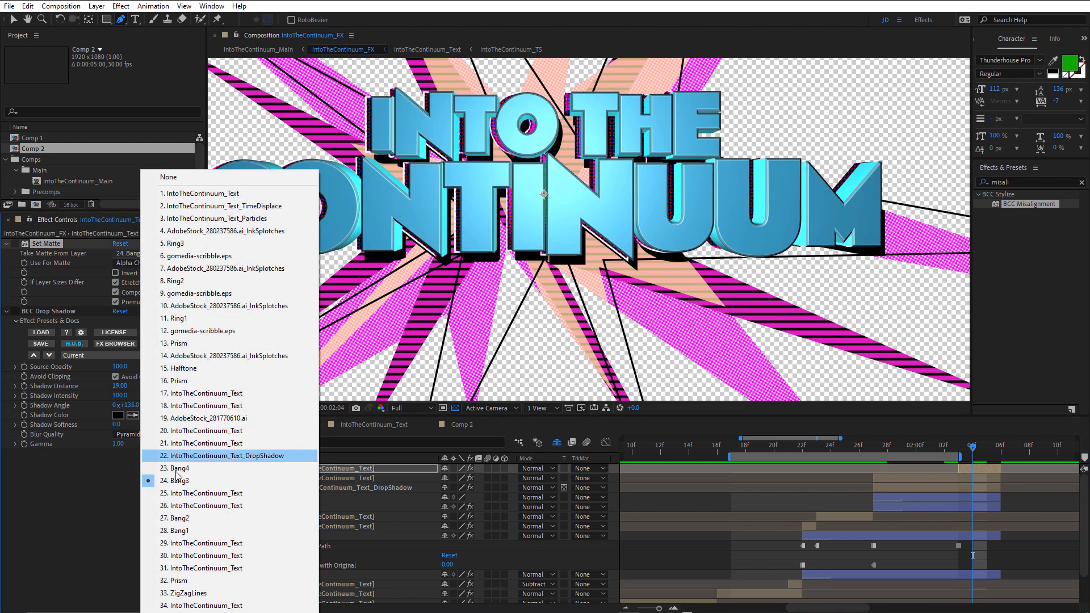
left_click(104, 202)
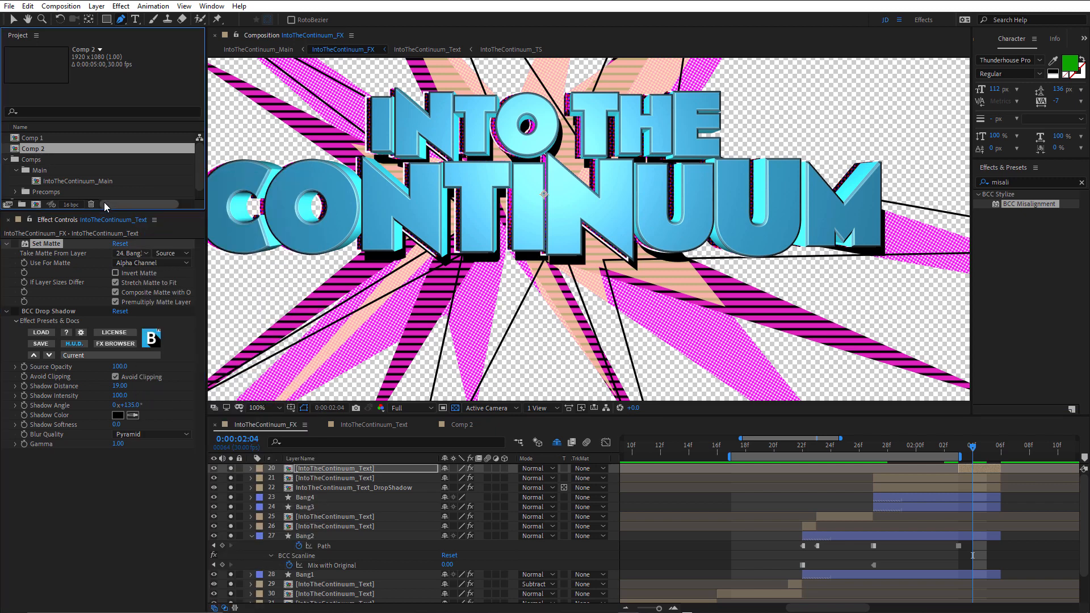
Turn Set Matte and BCC Drop Shadow back on for text layer 20 and examine the matted letters up close
left_click(15, 245)
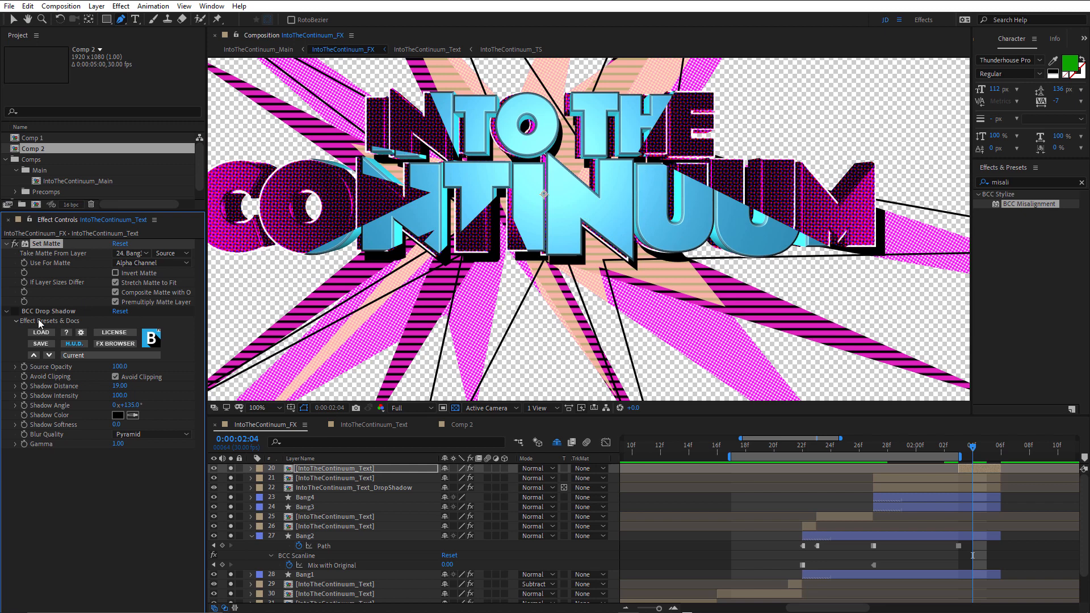
left_click(15, 312)
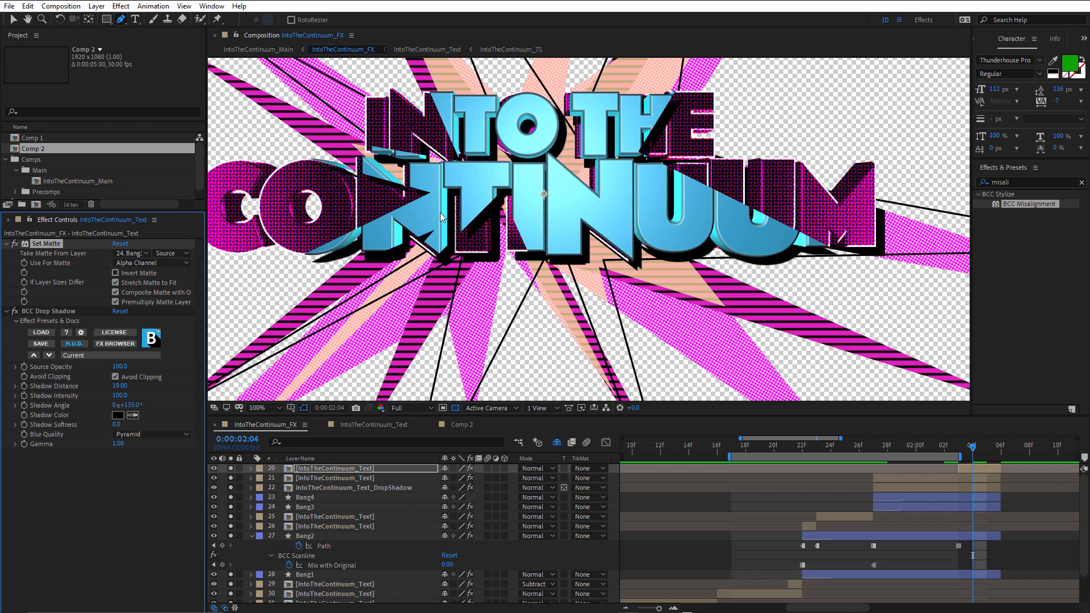
scroll(483, 234, "up", 1)
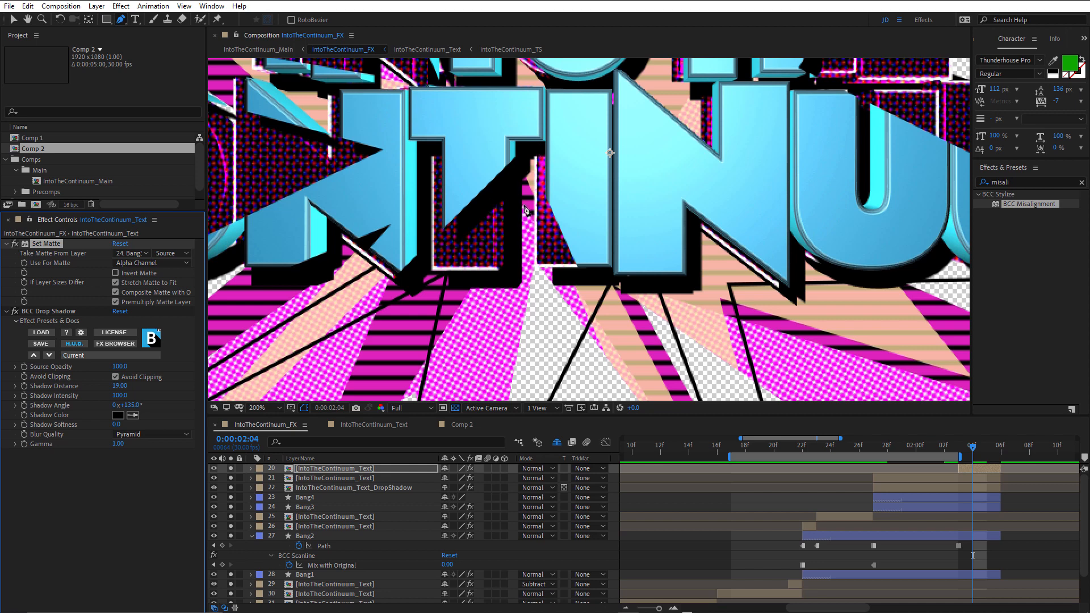
scroll(533, 186, "down", 2)
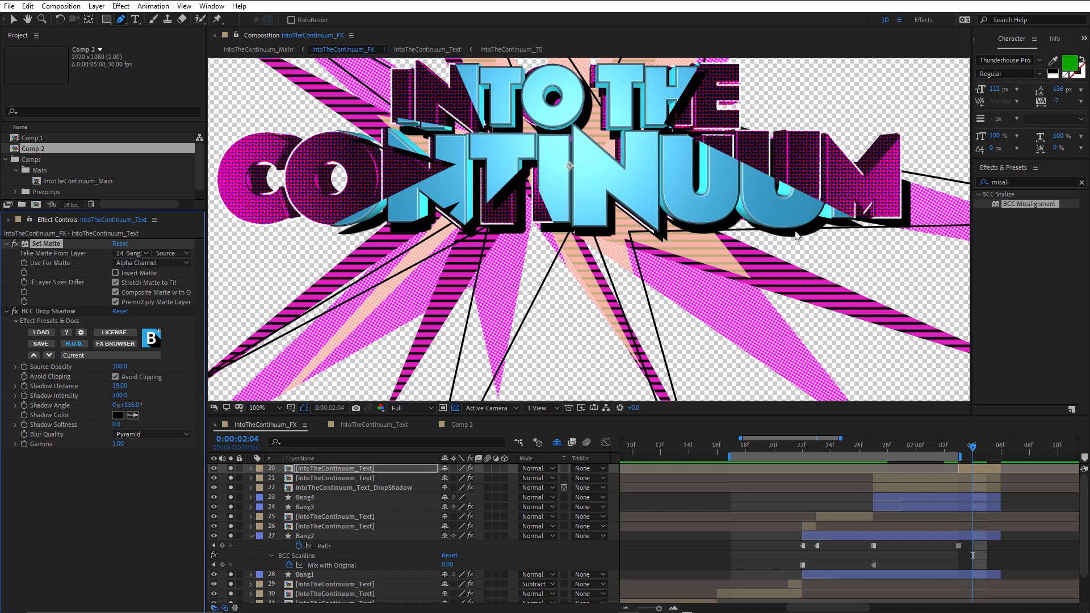
scroll(797, 236, "down", 1)
scroll(796, 236, "up", 1)
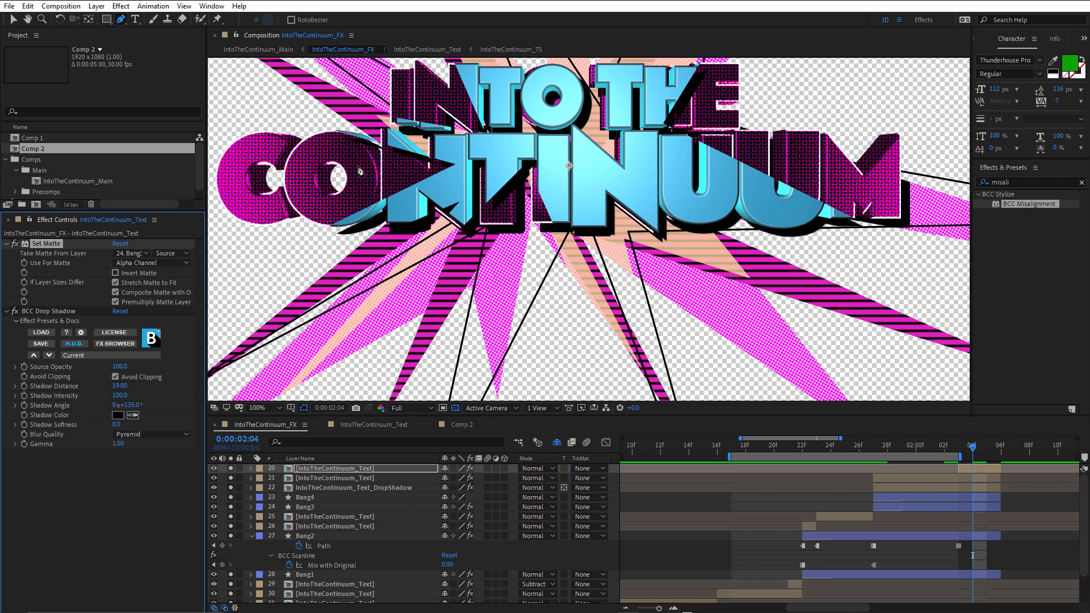
scroll(551, 203, "down", 2)
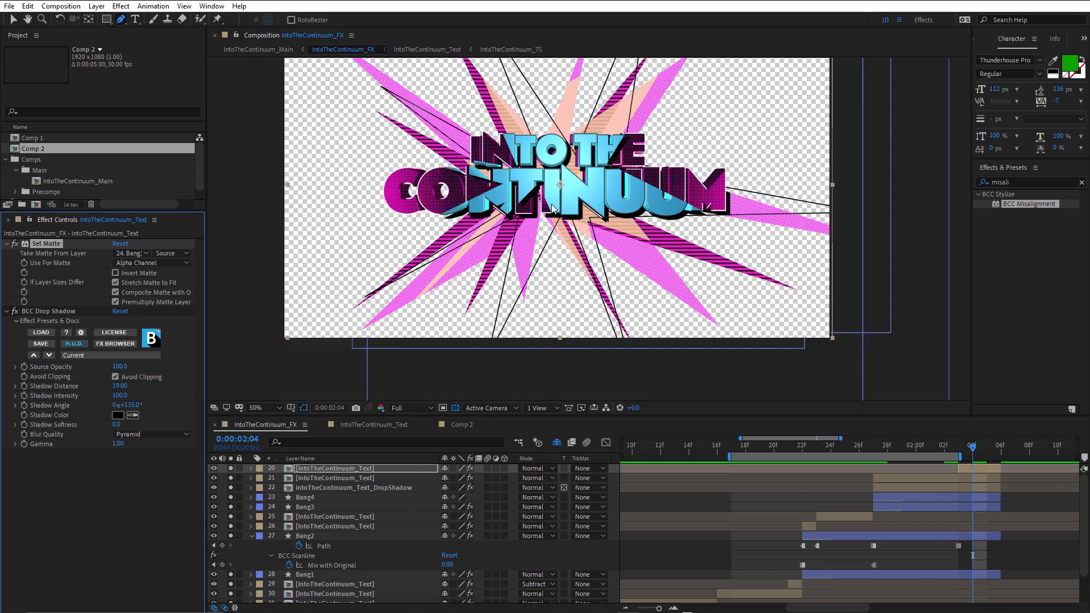
scroll(559, 183, "up", 2)
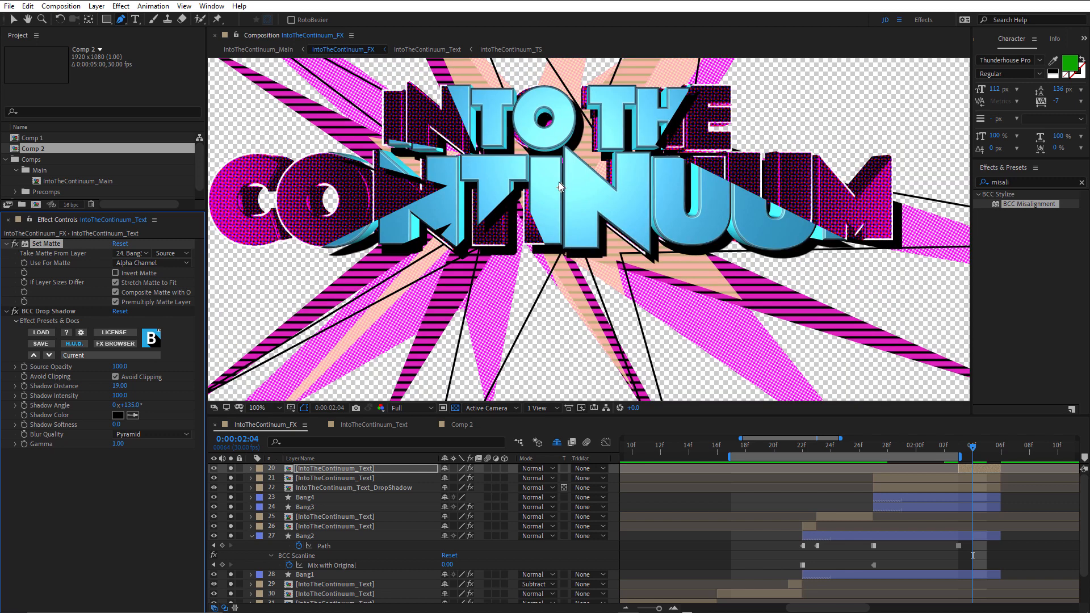